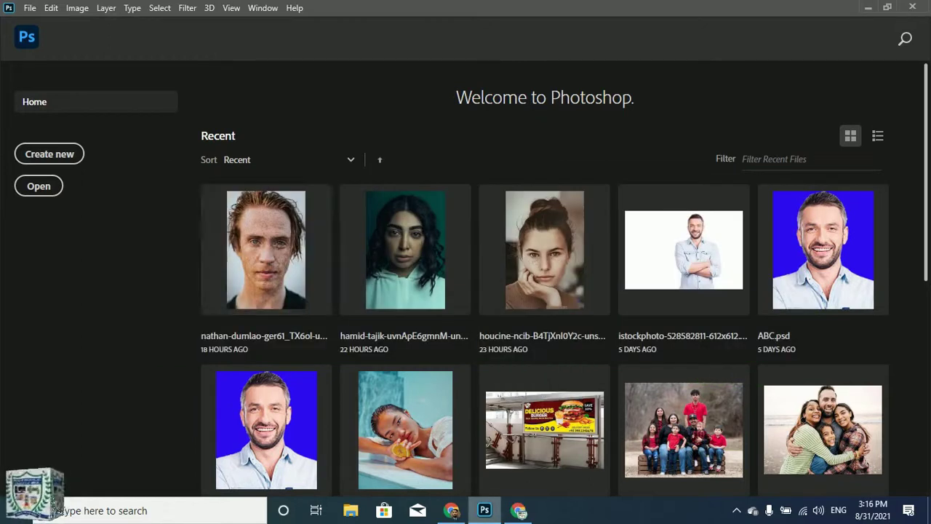
# Switch to Chrome and open the unsplash.com website
pyautogui.click(519, 510)
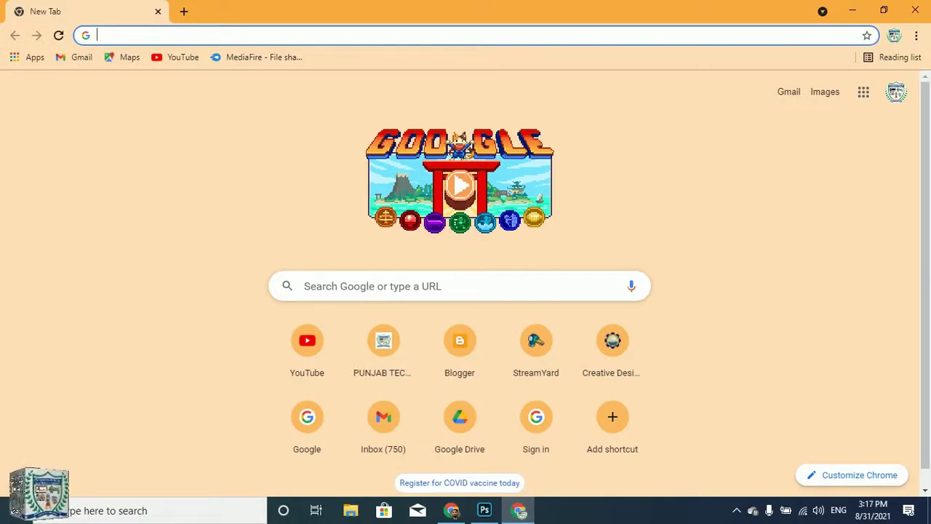
pyautogui.write('unspl')
pyautogui.press('Return')
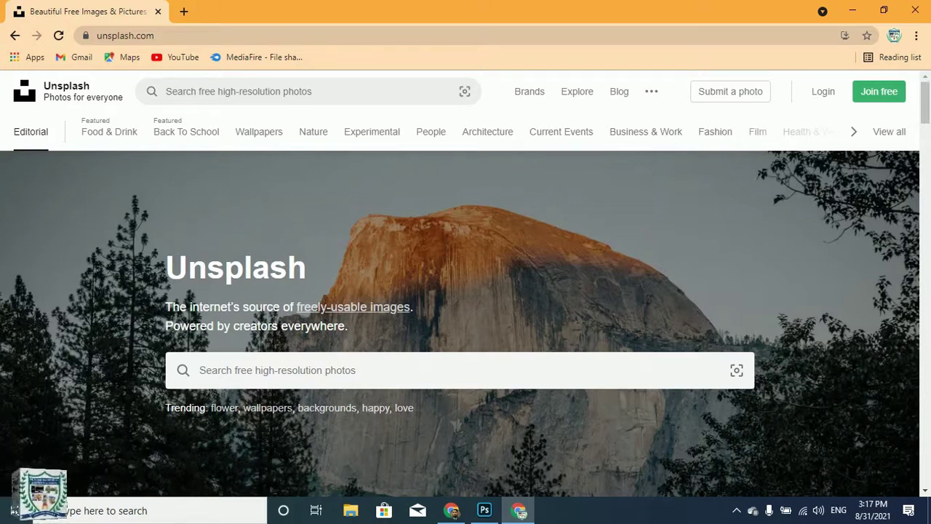
# Search Unsplash for photos matching "pumple" and look through the results page
pyautogui.click(459, 370)
pyautogui.scroll(-3, 459, 370)
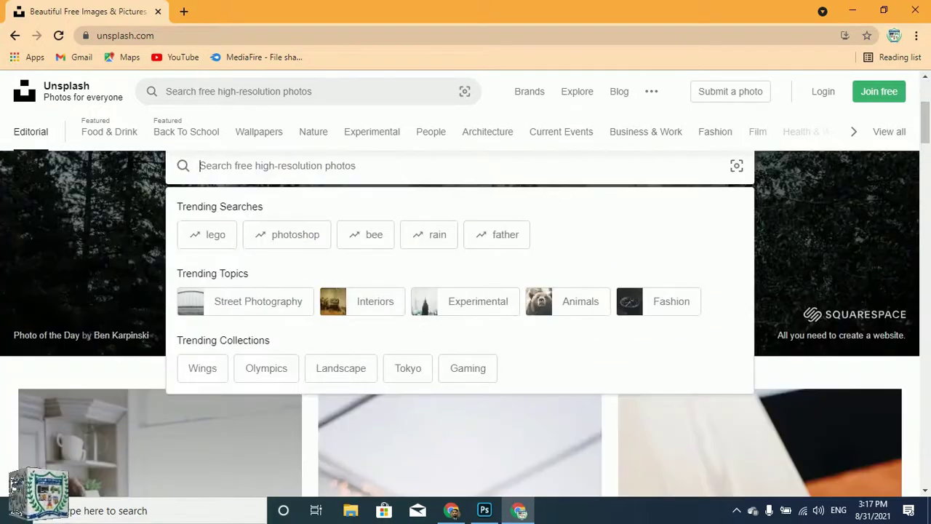
pyautogui.scroll(1, 459, 291)
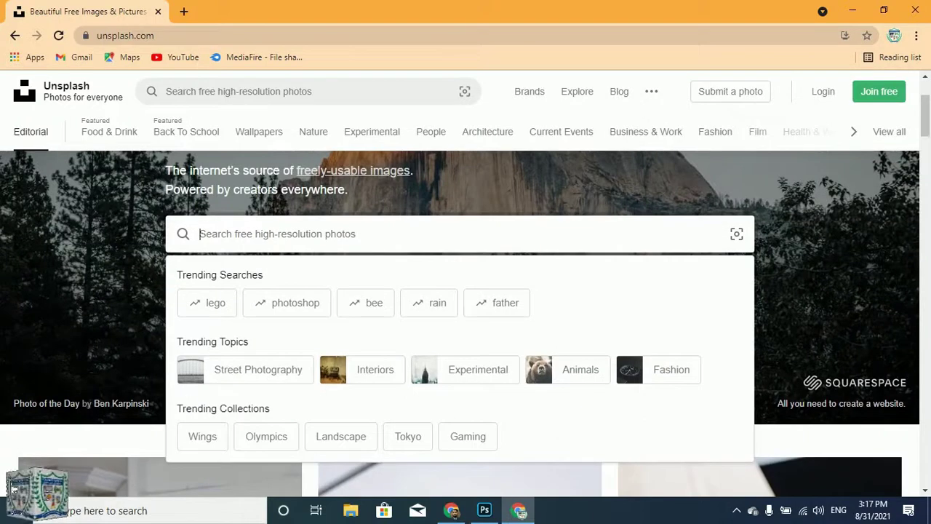
pyautogui.write('pumple')
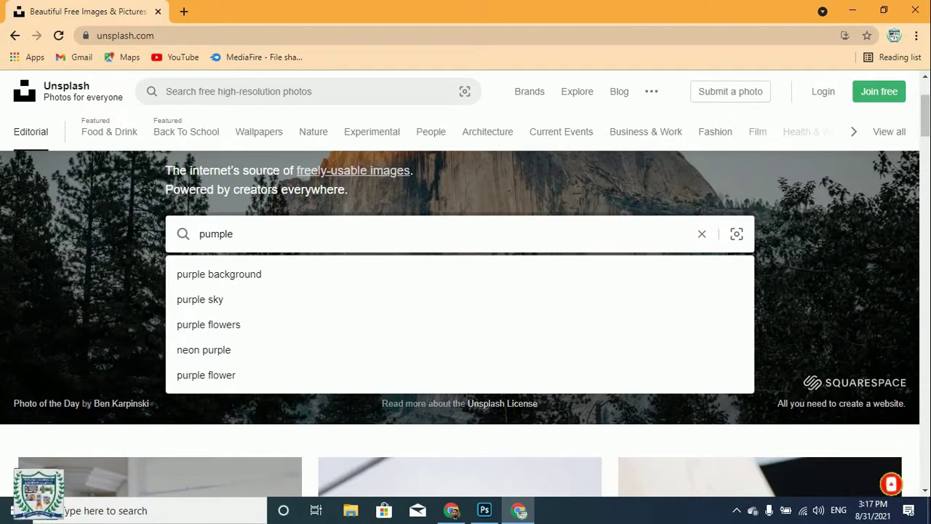
pyautogui.press('Return')
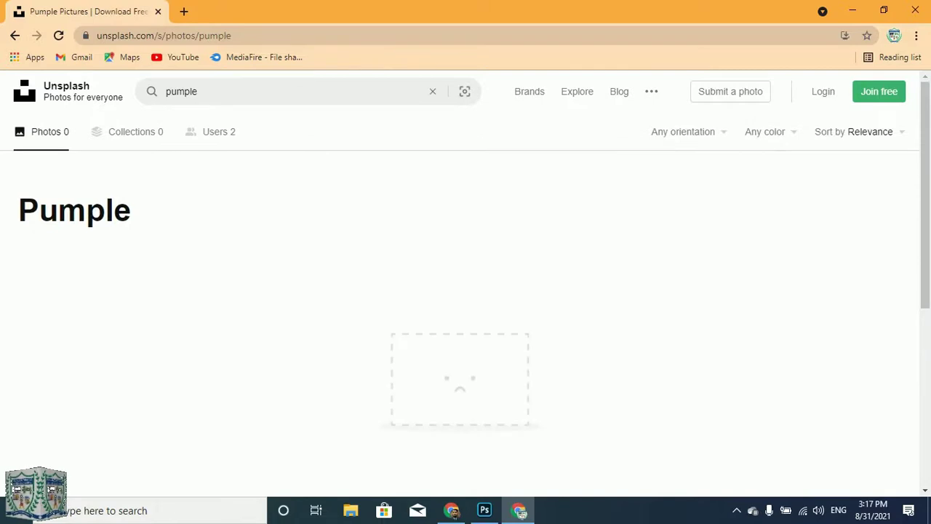
pyautogui.scroll(-1, 465, 320)
pyautogui.scroll(1, 465, 320)
pyautogui.scroll(-5, 466, 320)
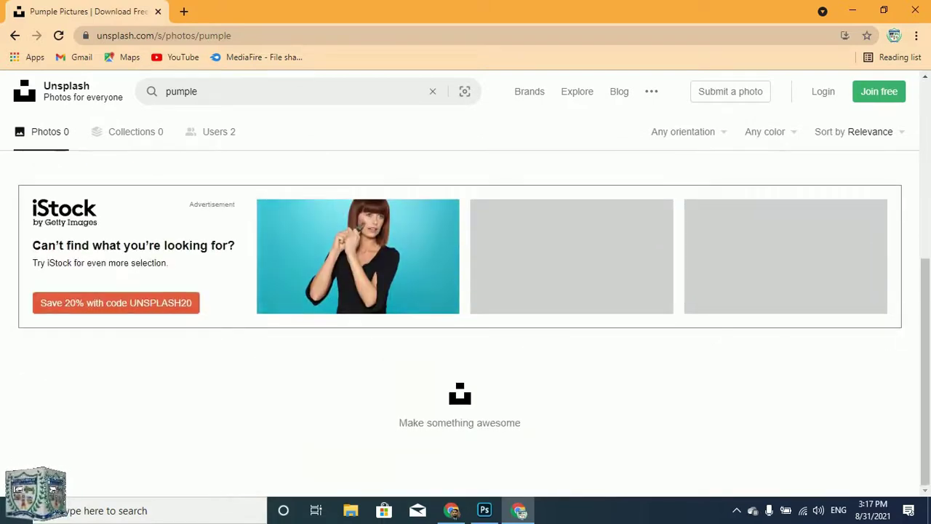
pyautogui.scroll(4, 465, 320)
# Search the photos for "pumple girls" and switch to the related Face category
pyautogui.click(247, 91)
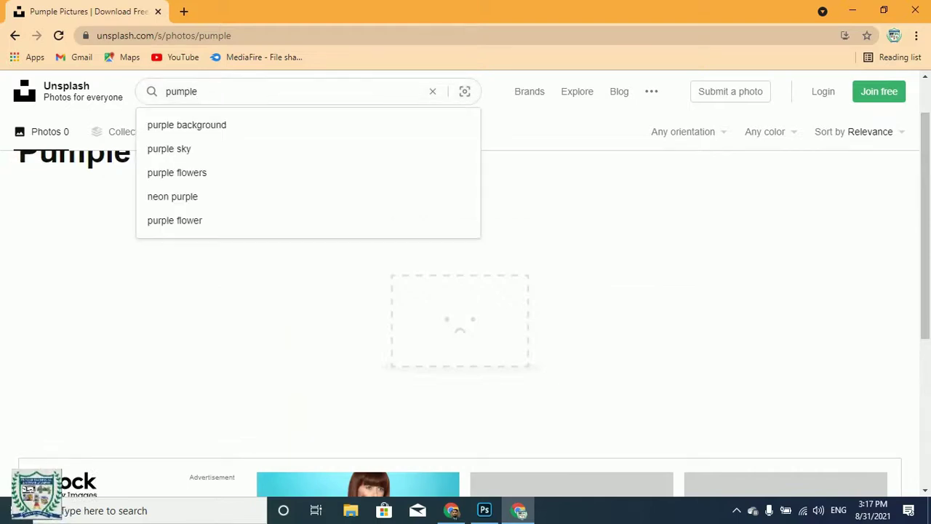
pyautogui.write('g')
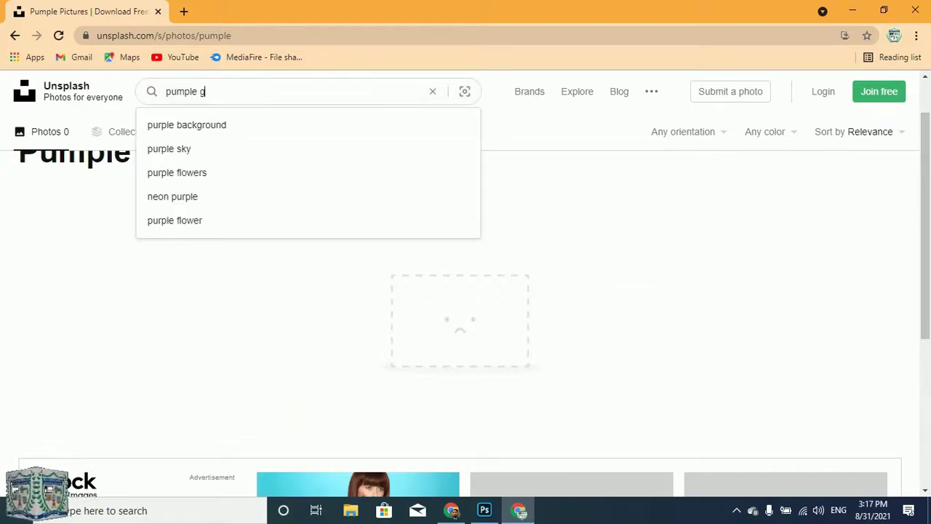
pyautogui.write('irls')
pyautogui.press('Return')
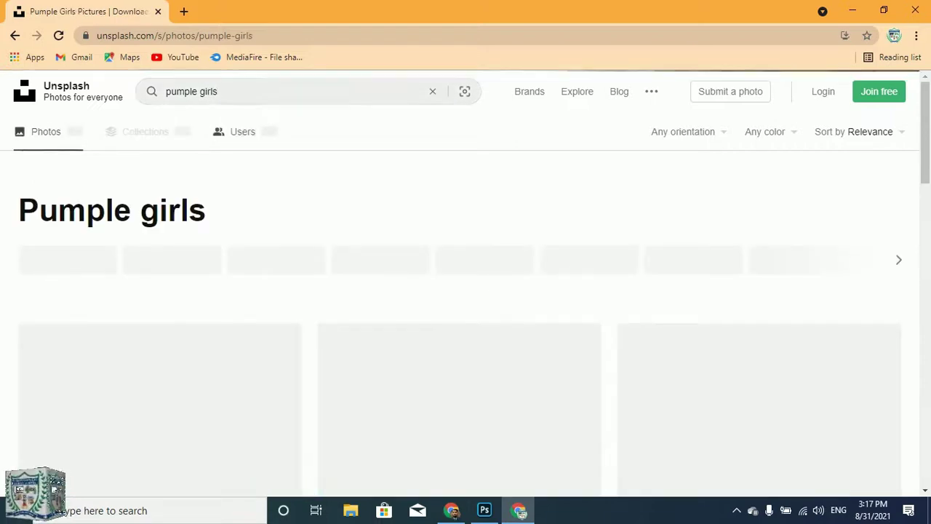
pyautogui.scroll(-3, 440, 250)
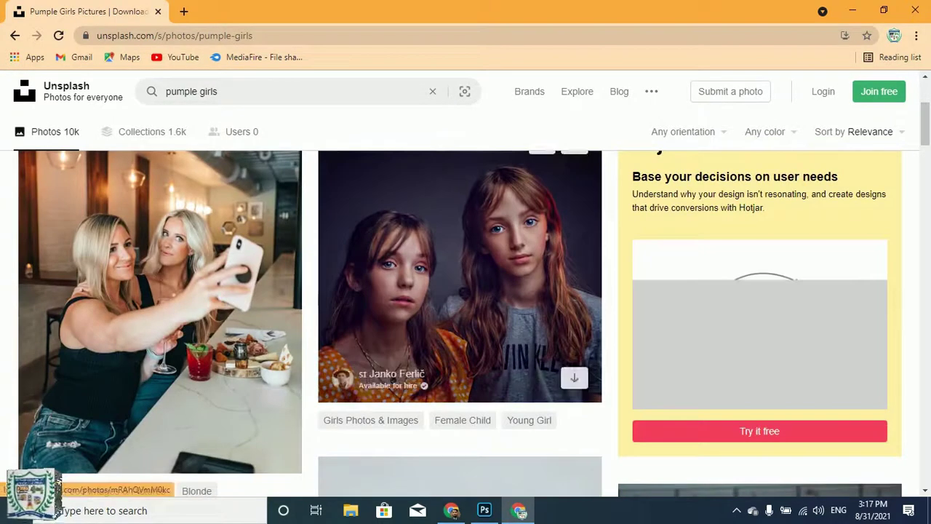
pyautogui.scroll(3, 436, 255)
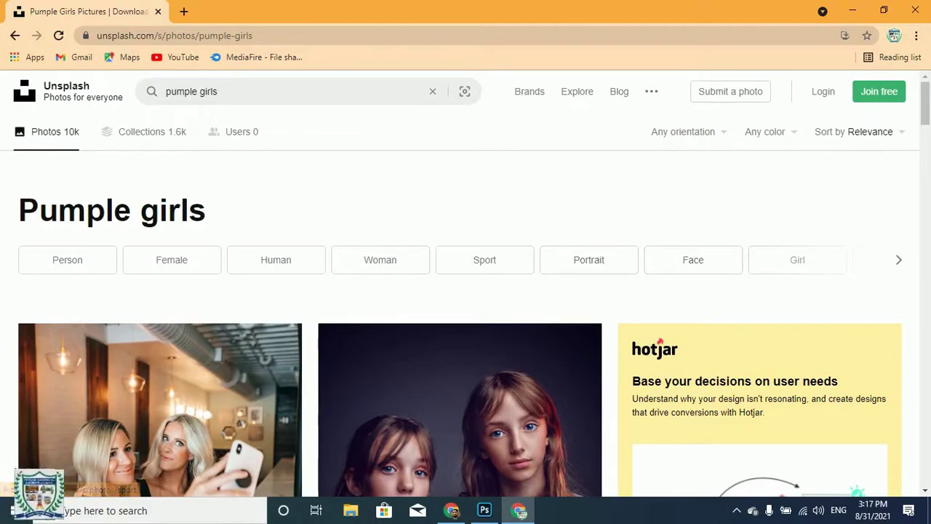
pyautogui.click(692, 260)
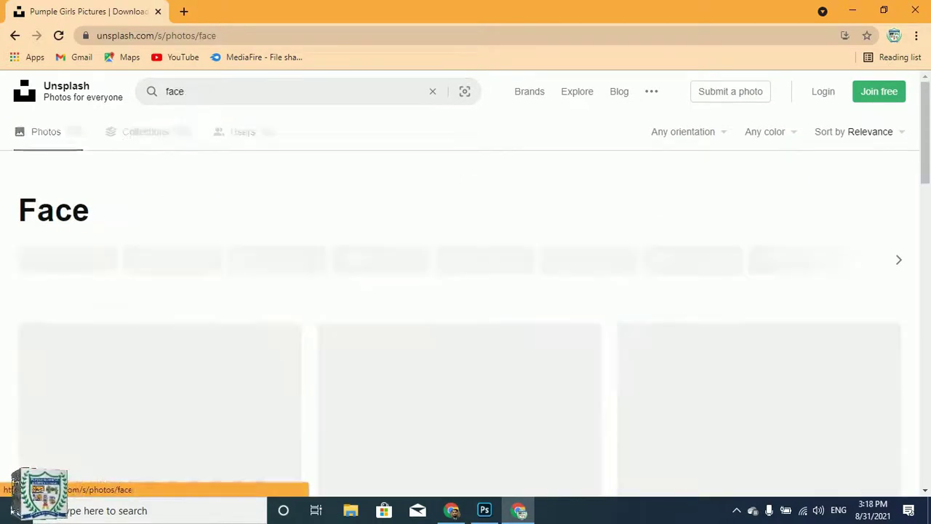
# Find the dark portrait of the black-haired woman with facial blemishes and download it in Original Size (4000x6000)
pyautogui.scroll(-4, 692, 259)
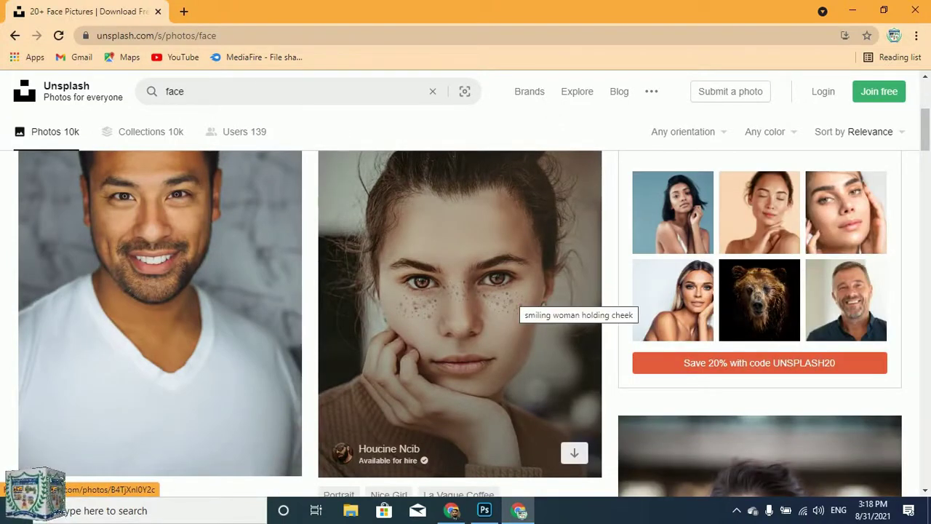
pyautogui.scroll(-7, 520, 312)
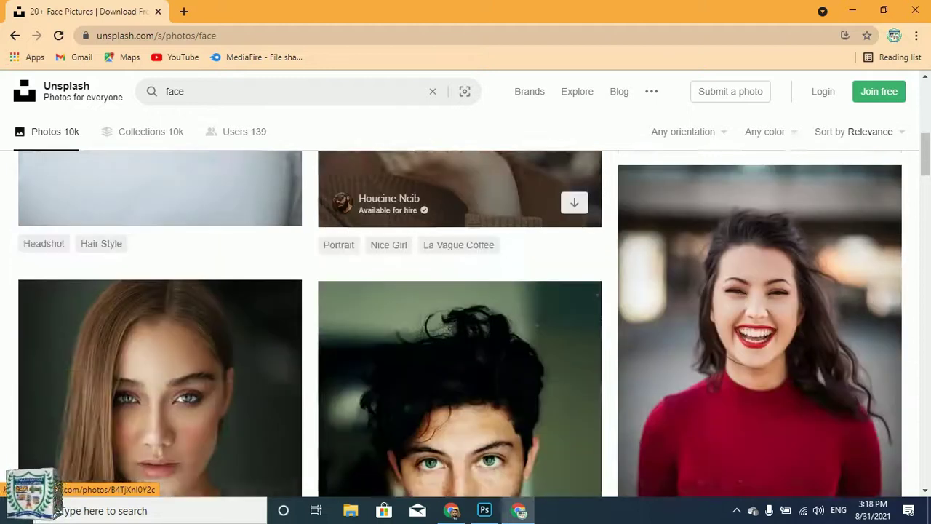
pyautogui.scroll(-10, 466, 320)
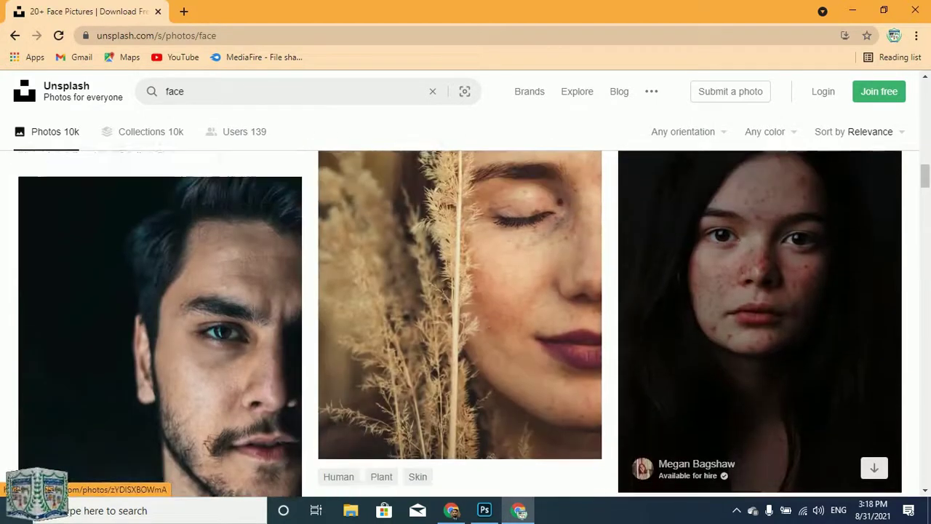
pyautogui.click(756, 320)
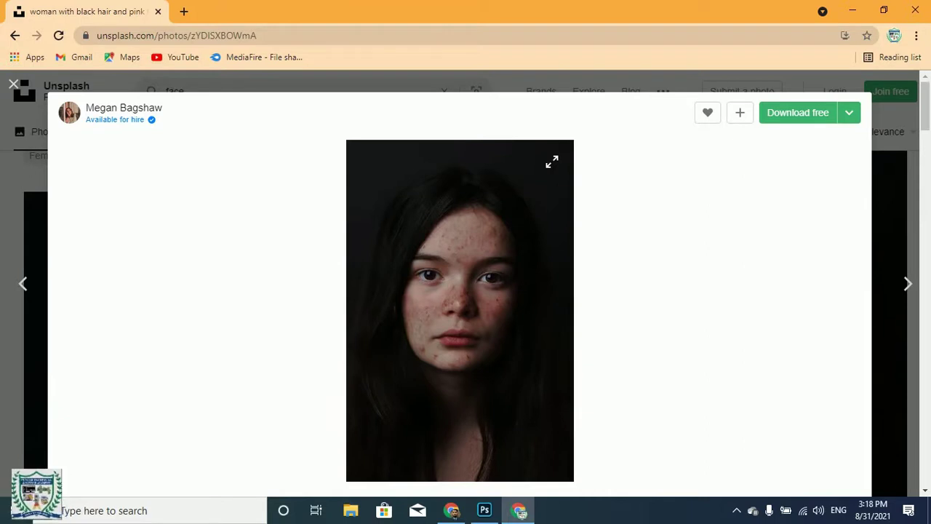
pyautogui.click(849, 112)
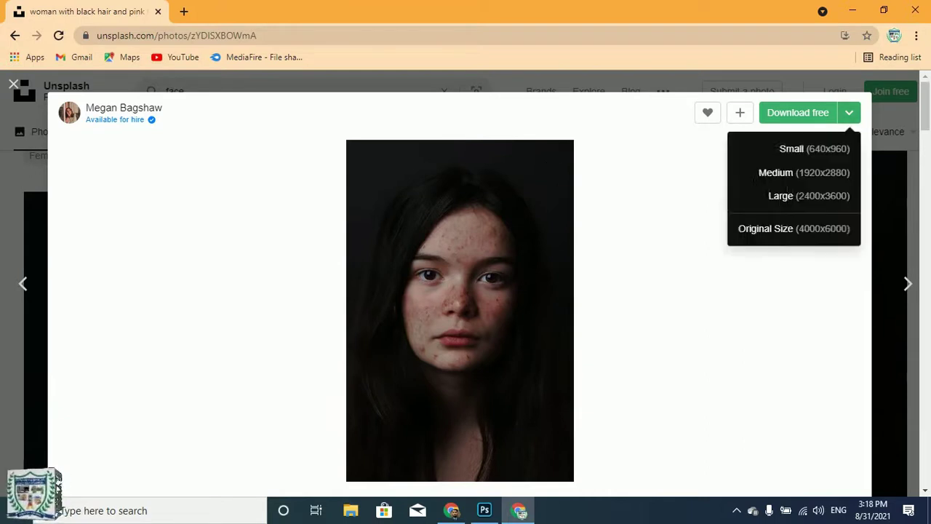
pyautogui.click(794, 227)
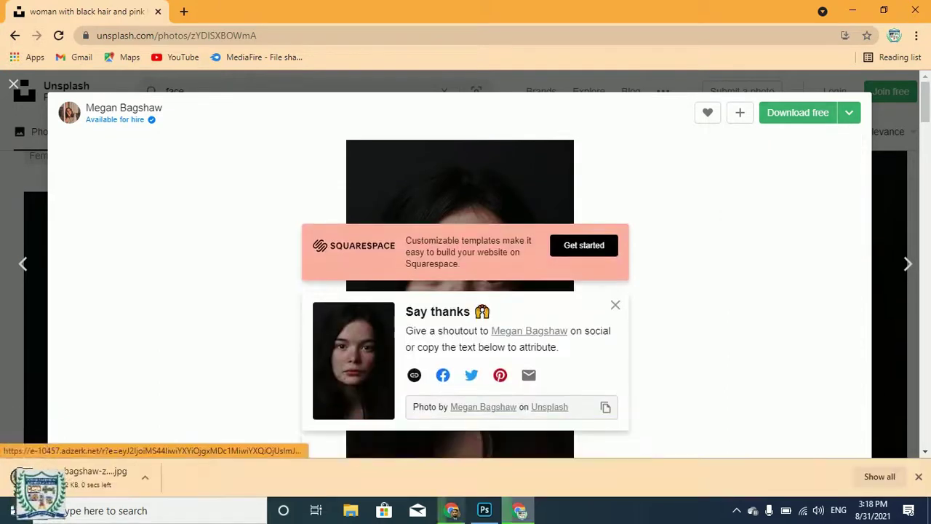
pyautogui.click(616, 305)
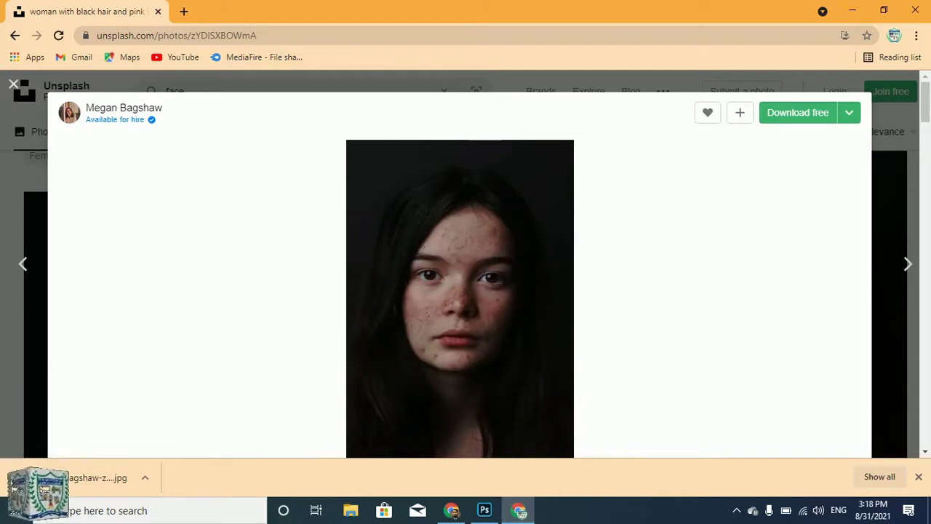
pyautogui.click(13, 84)
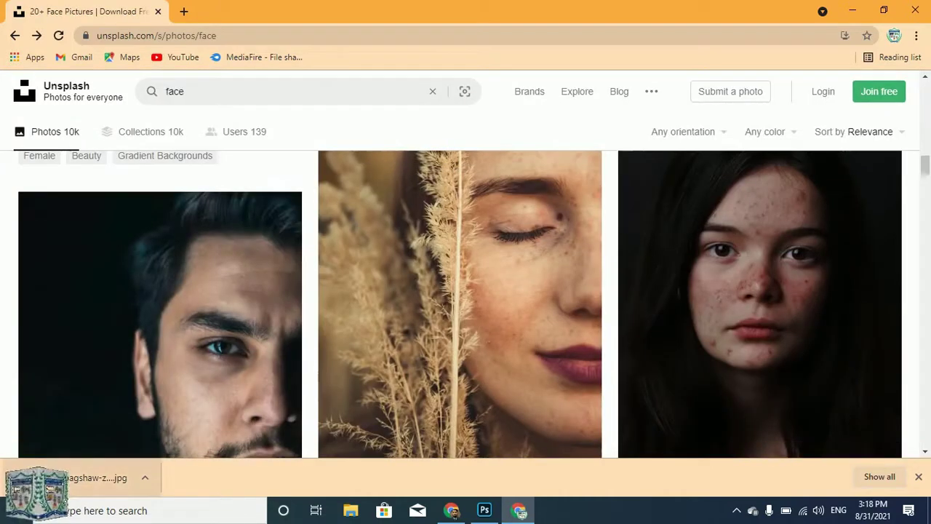
# Switch to Photoshop, open the downloaded portrait there and inspect the skin on the face
pyautogui.moveTo(478, 512); pyautogui.dragTo(155, 266)
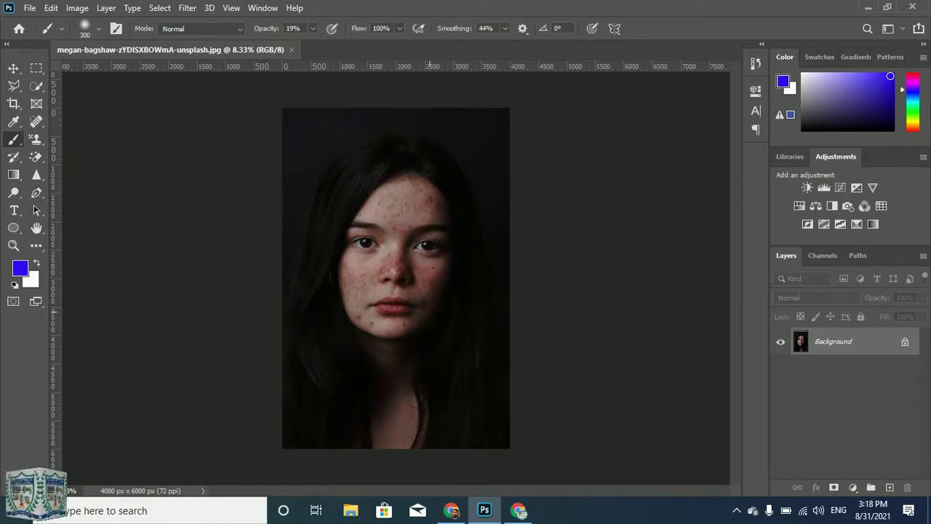
pyautogui.scroll(5, 373, 251)
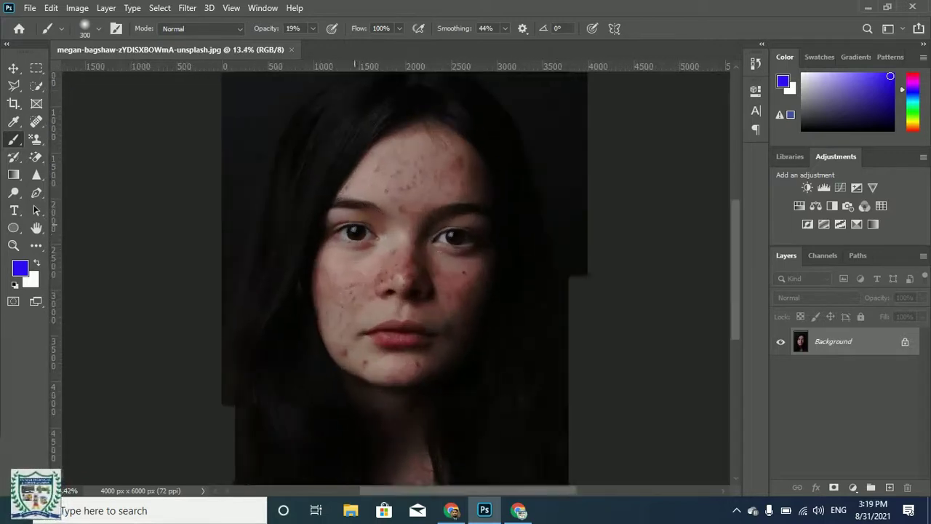
pyautogui.scroll(-5, 458, 236)
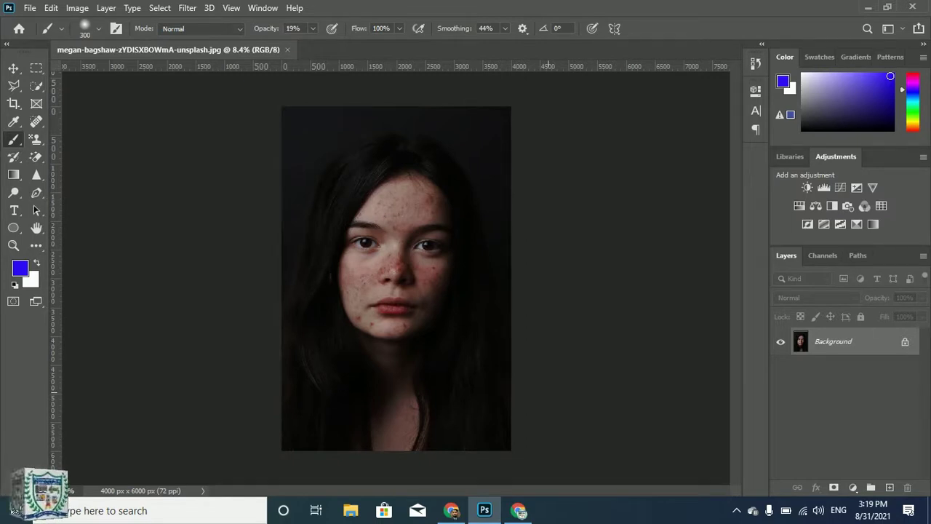
# Duplicate the Background layer, hide the original and keep the copy as the active layer
pyautogui.hotkey('ctrl', 'j')
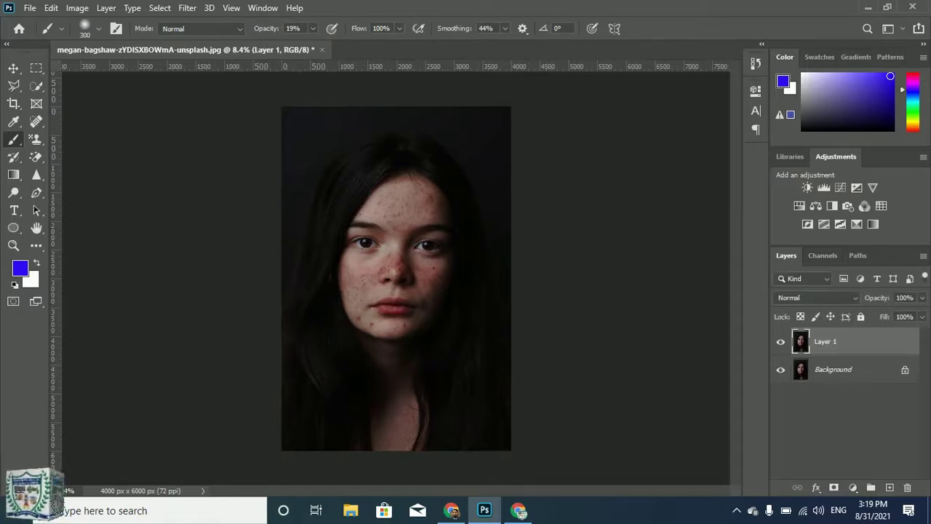
pyautogui.click(834, 369)
pyautogui.click(780, 369)
pyautogui.click(834, 342)
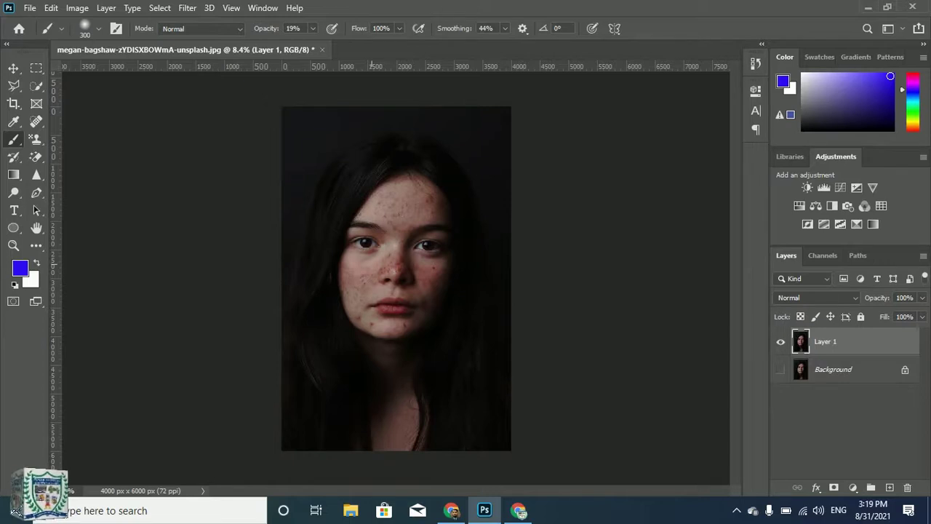
# Activate the Spot Healing Brush Tool for retouching the facial blemishes on Layer 1
pyautogui.scroll(10, 374, 227)
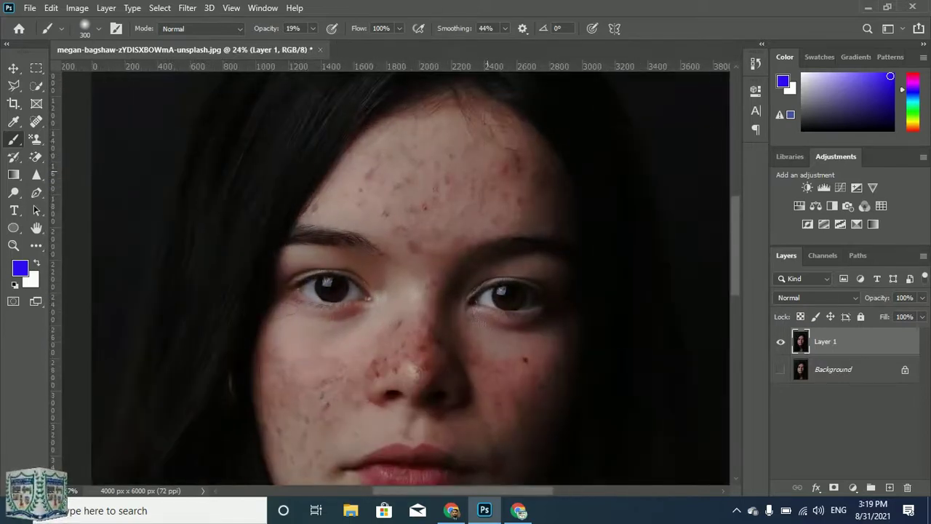
pyautogui.scroll(2, 485, 111)
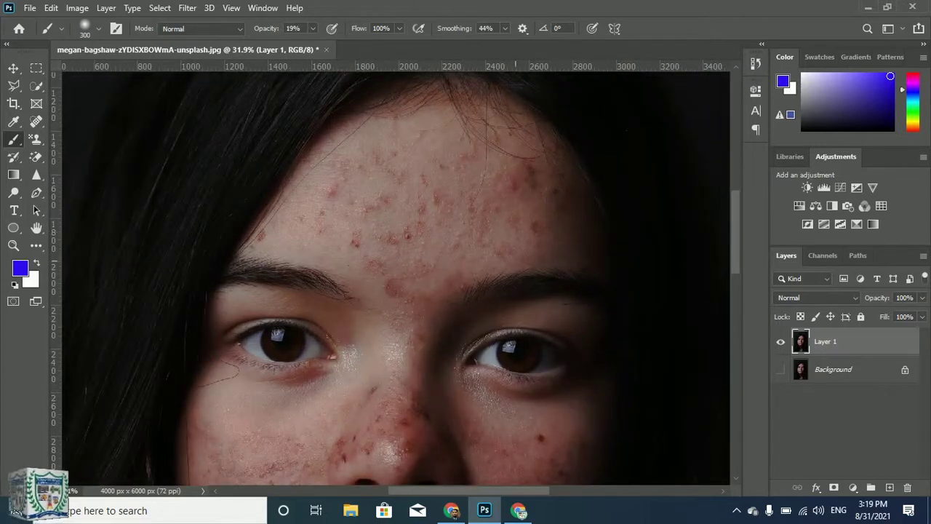
pyautogui.scroll(2, 546, 241)
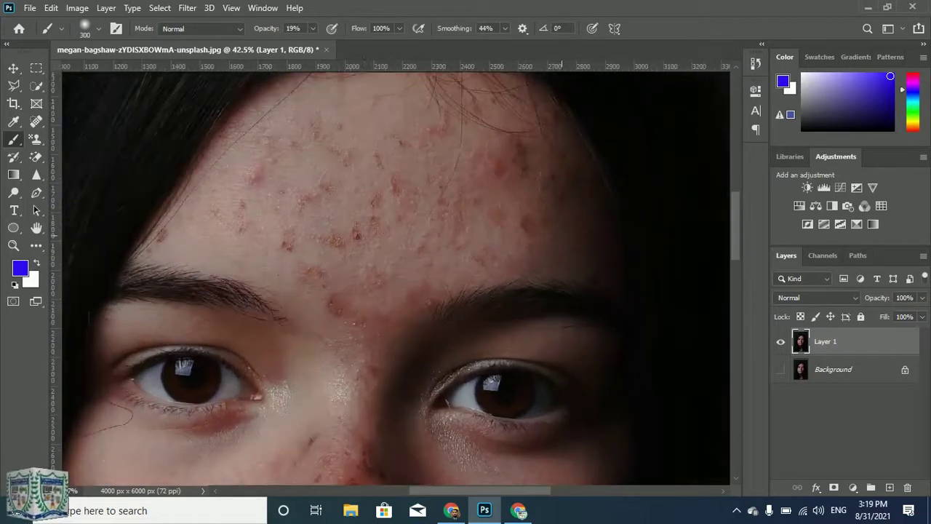
pyautogui.scroll(-3, 556, 189)
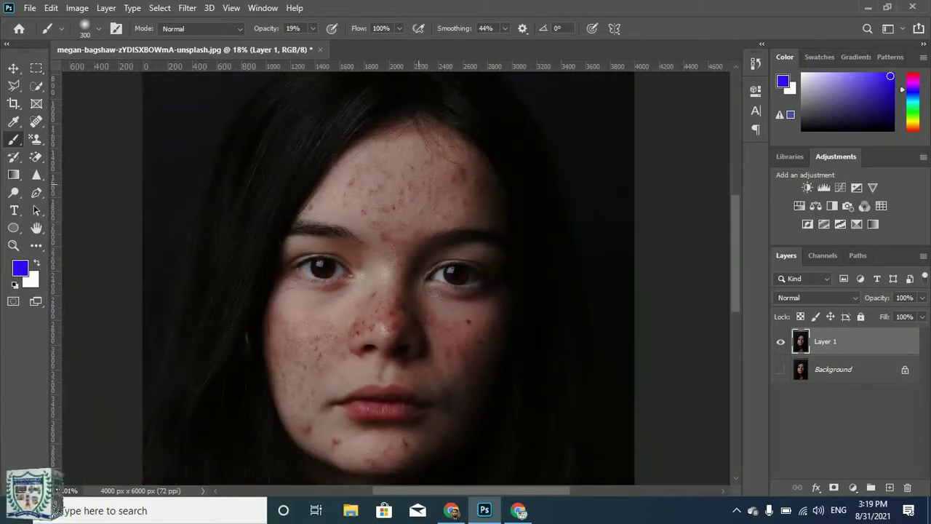
pyautogui.scroll(1, 418, 153)
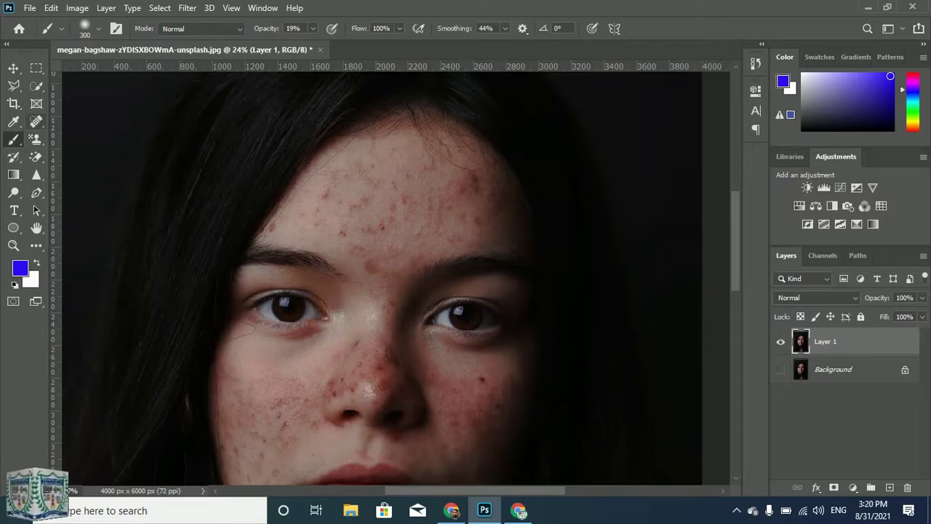
pyautogui.click(36, 122)
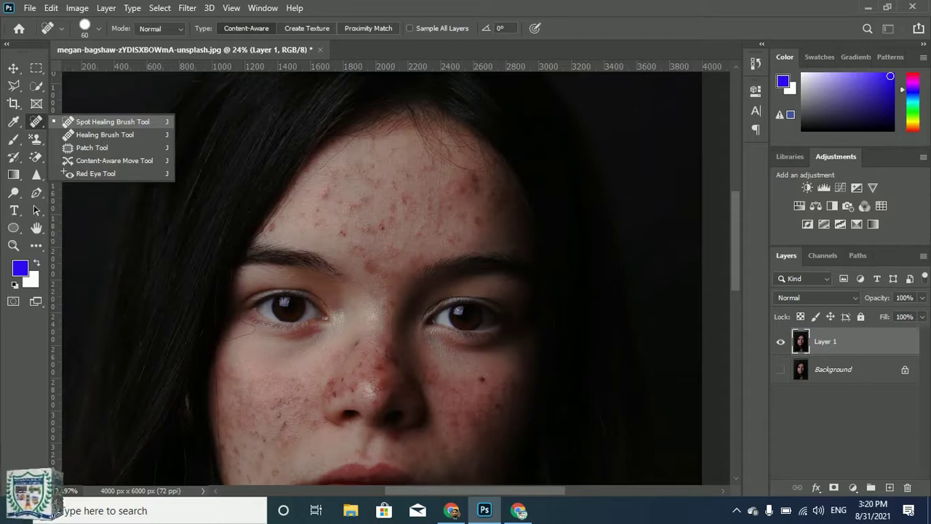
pyautogui.click(132, 121)
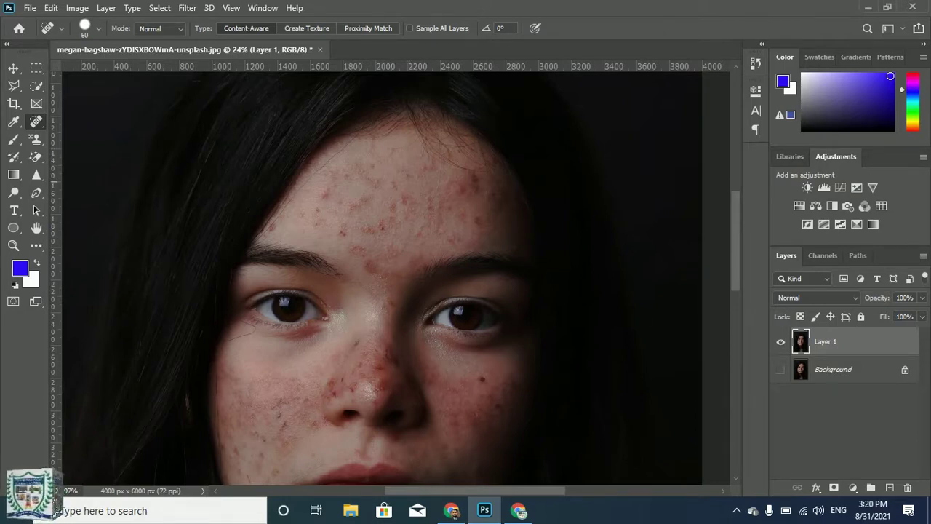
# Examine the blemishes on the forehead, nose, cheeks and around the mouth, both up close and across the whole face
pyautogui.scroll(4, 418, 197)
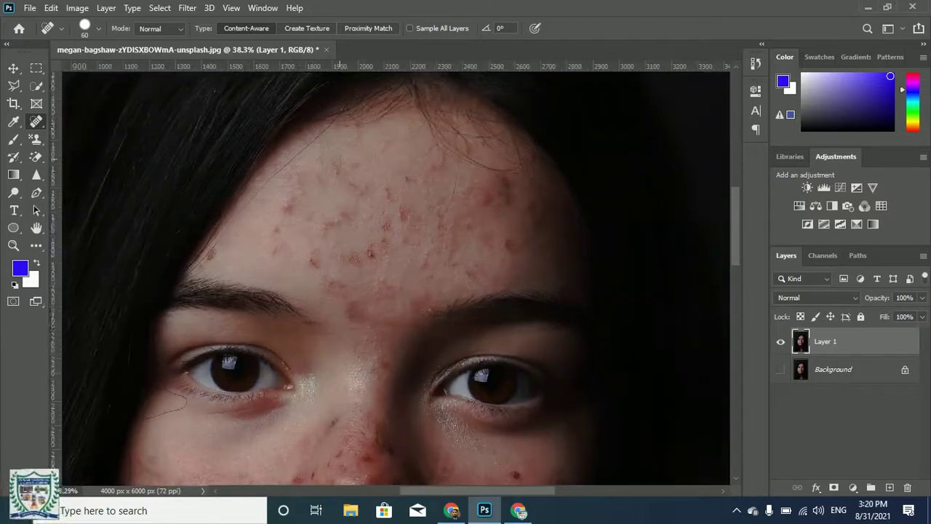
pyautogui.scroll(2, 393, 196)
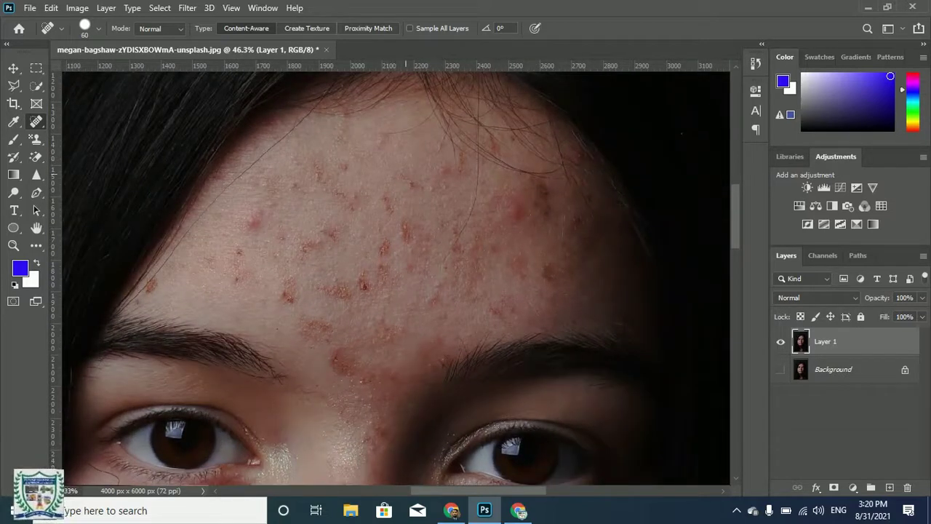
pyautogui.scroll(-2, 426, 204)
pyautogui.scroll(2, 397, 164)
pyautogui.scroll(-6, 392, 277)
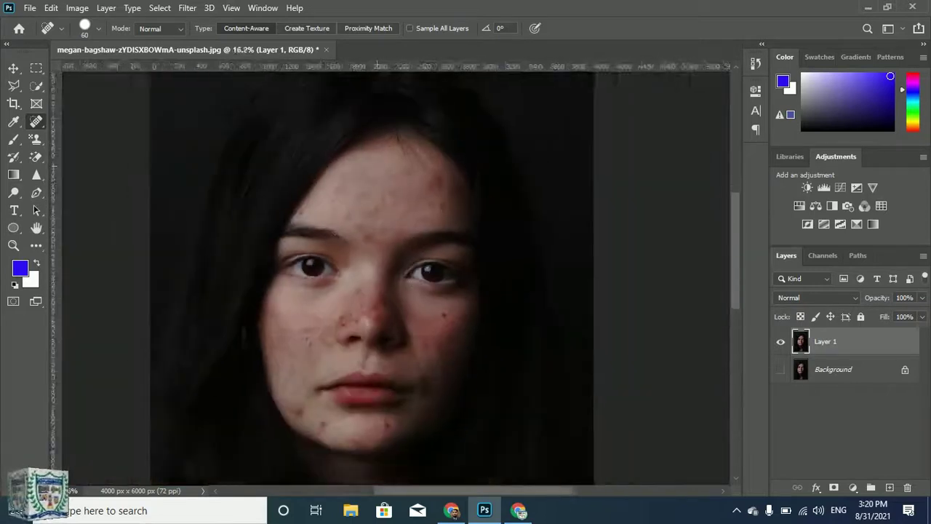
pyautogui.scroll(-3, 393, 276)
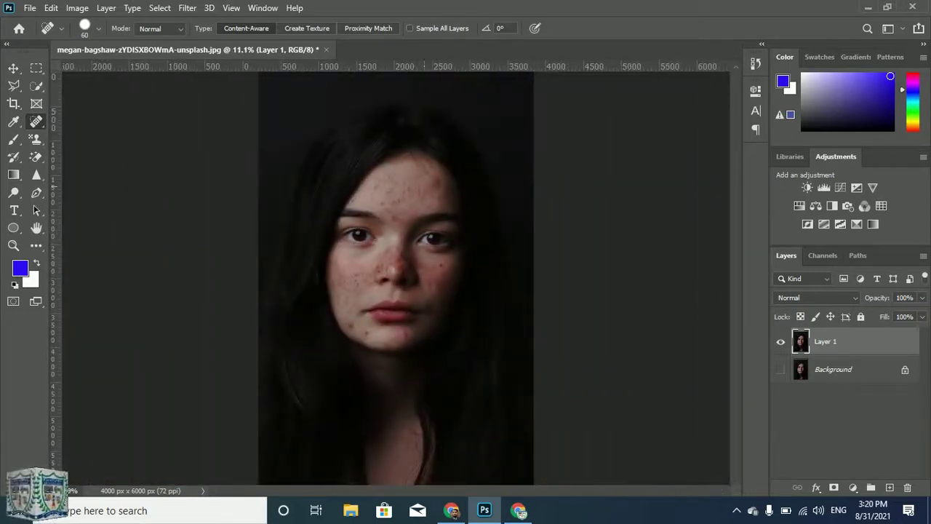
pyautogui.scroll(1, 423, 197)
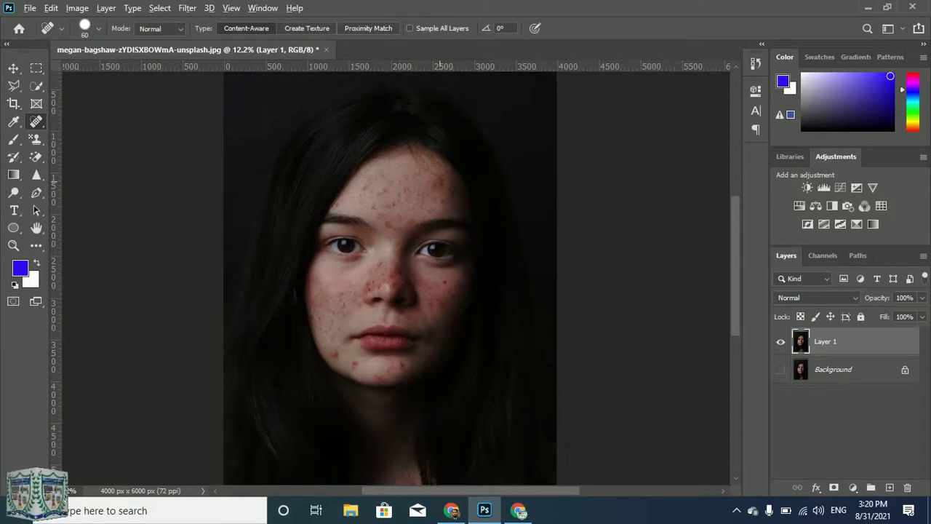
pyautogui.scroll(5, 478, 169)
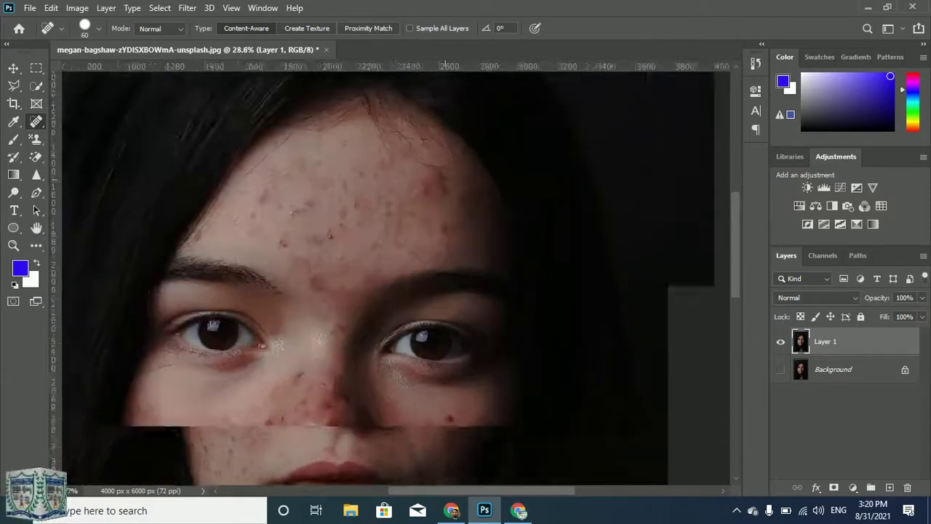
pyautogui.scroll(6, 476, 169)
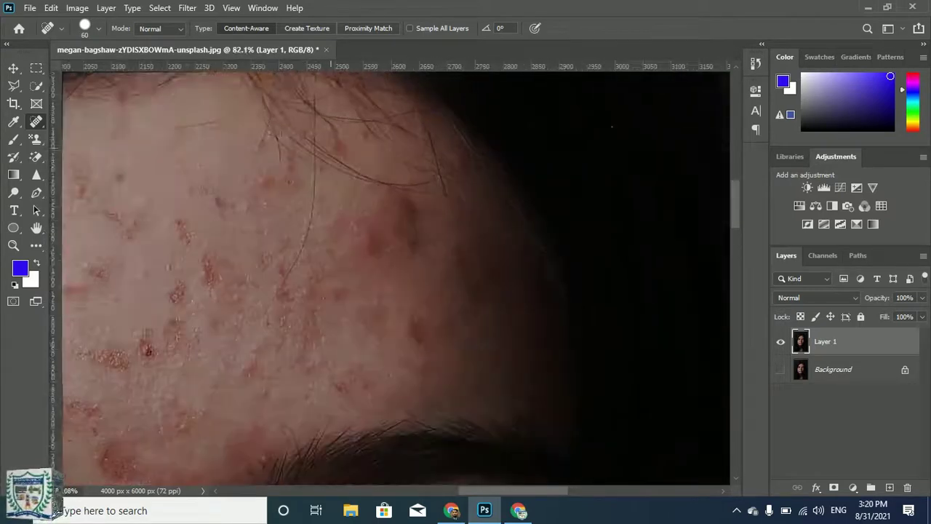
pyautogui.scroll(5, 476, 169)
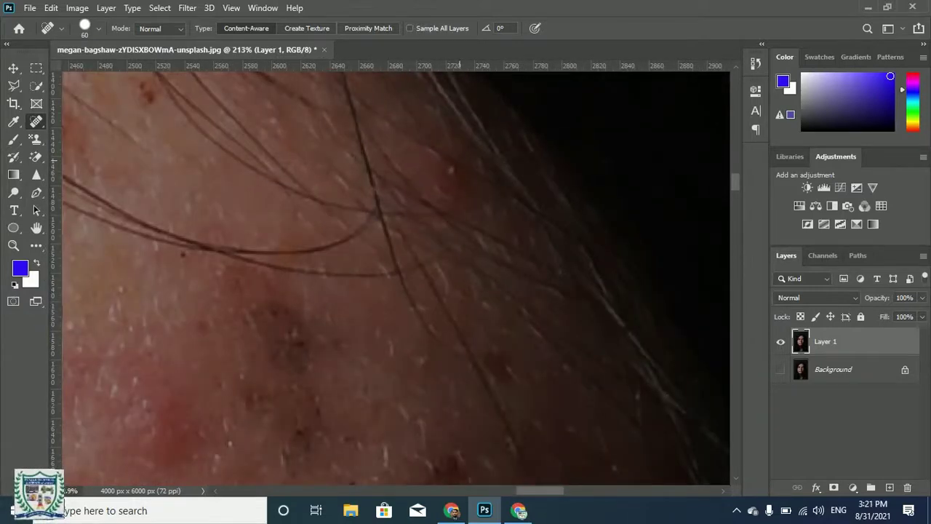
pyautogui.scroll(-11, 477, 169)
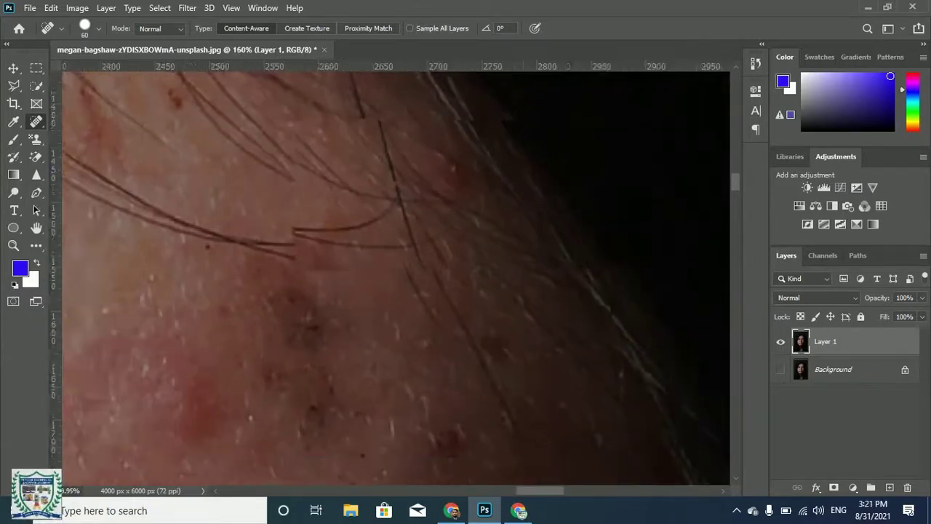
pyautogui.scroll(-3, 364, 277)
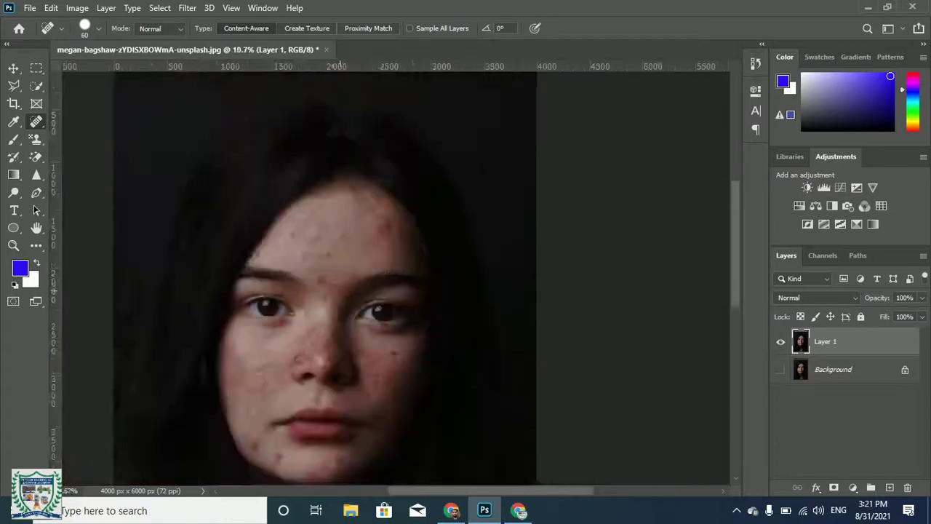
pyautogui.scroll(5, 364, 277)
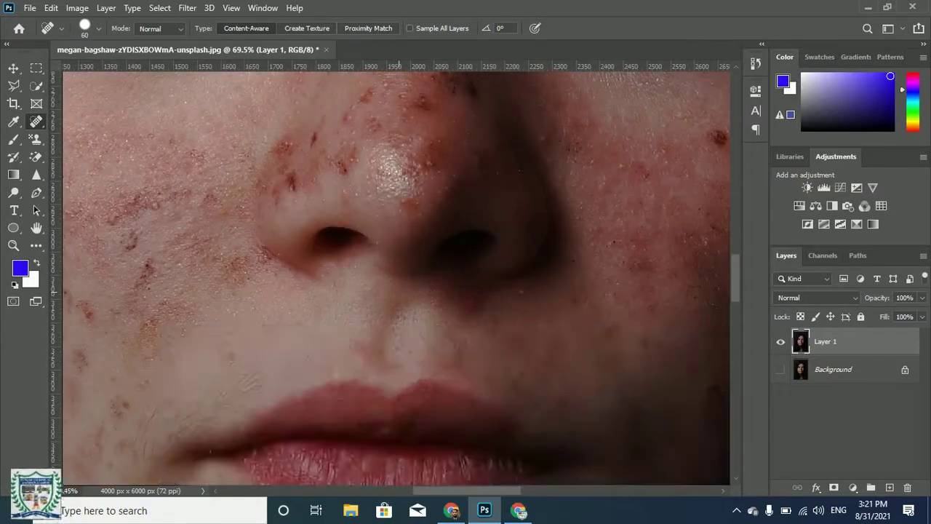
pyautogui.scroll(-4, 354, 276)
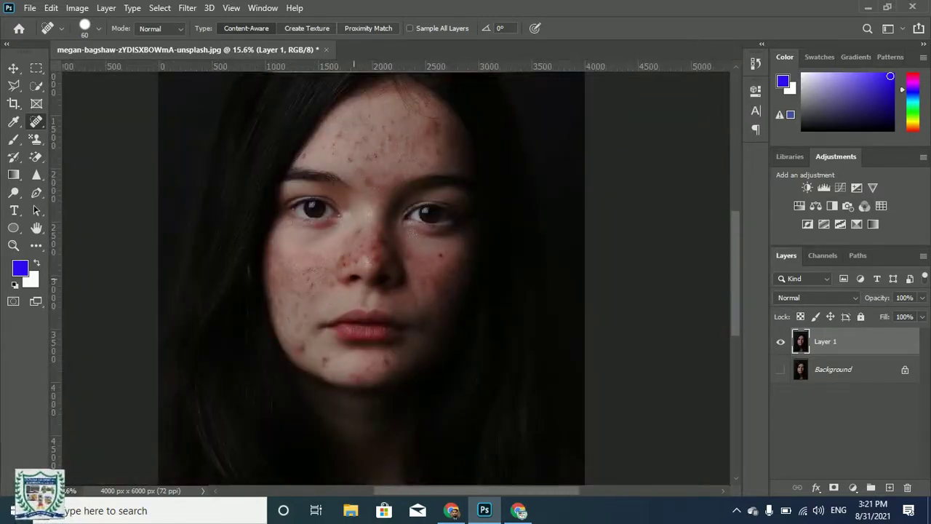
pyautogui.scroll(-1, 363, 276)
pyautogui.scroll(3, 363, 277)
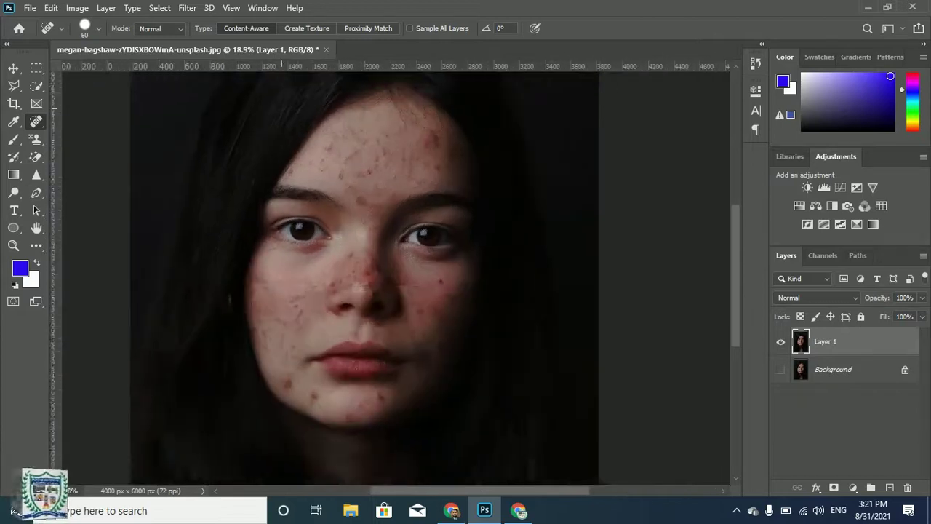
pyautogui.scroll(5, 363, 190)
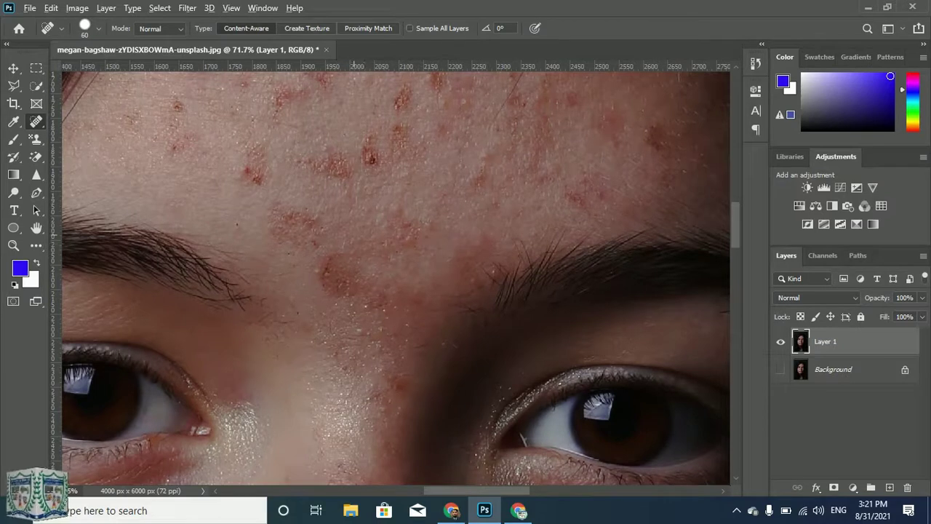
pyautogui.scroll(-1, 356, 233)
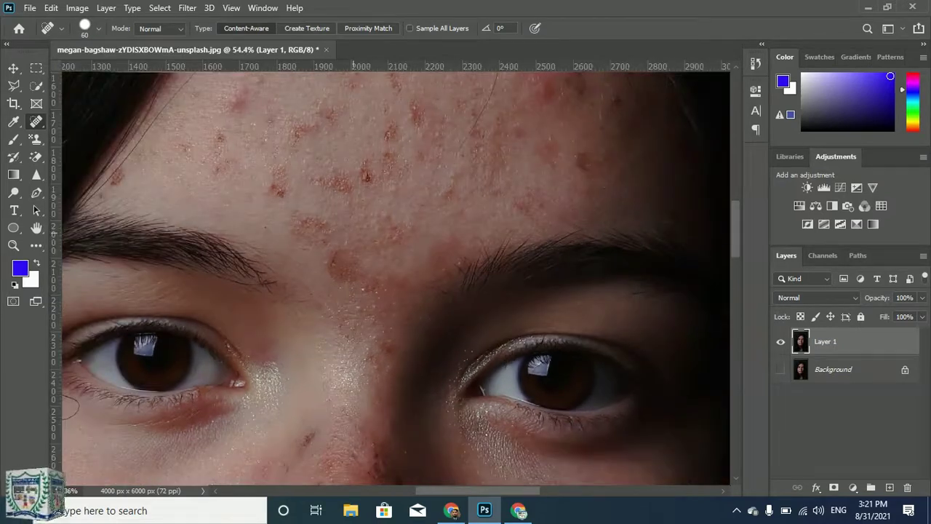
pyautogui.scroll(-1, 354, 255)
pyautogui.scroll(-2, 354, 255)
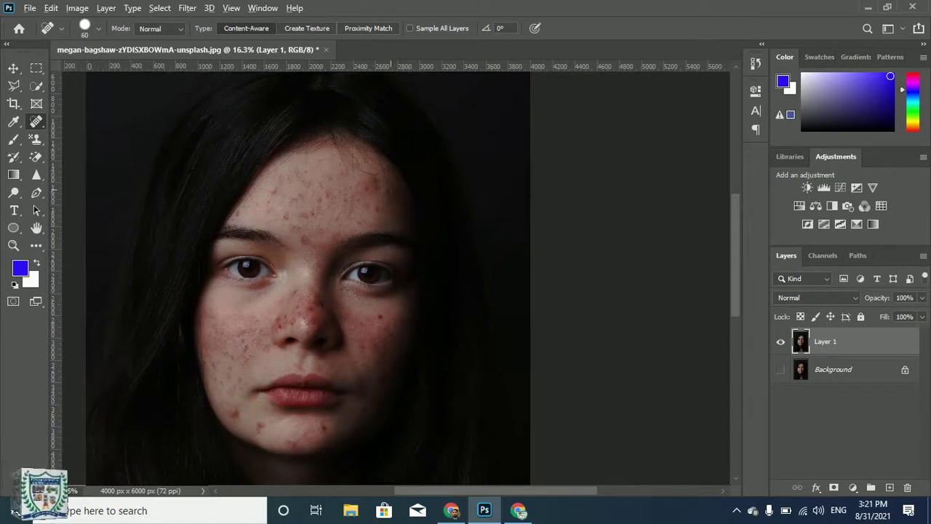
# Set the Spot Healing Brush size to 80 and heal the larger red and dark spots on the shaded side of the forehead above the eyebrow
pyautogui.scroll(3, 381, 194)
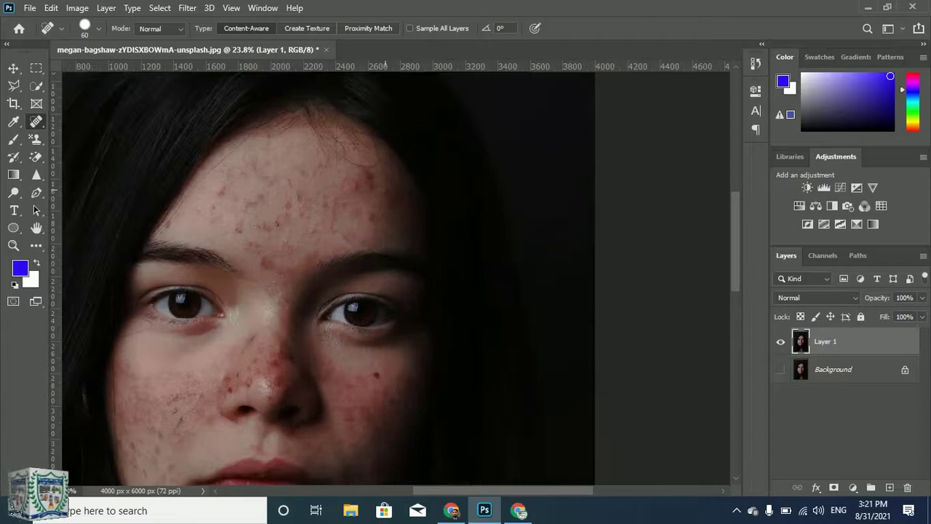
pyautogui.scroll(4, 384, 194)
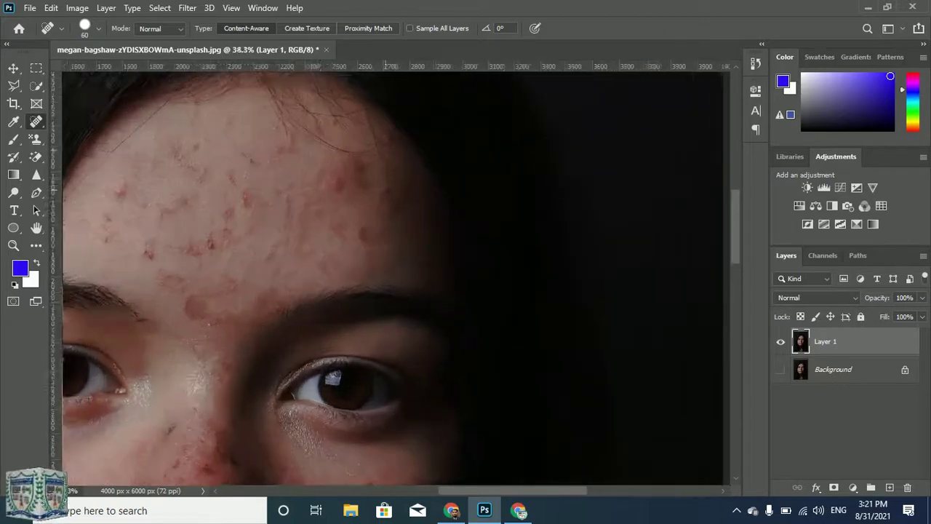
pyautogui.scroll(1, 362, 181)
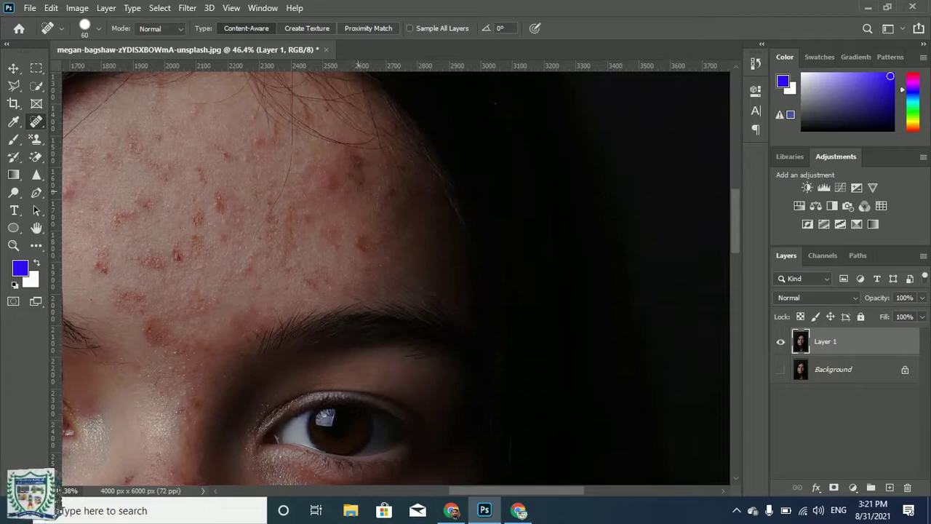
pyautogui.scroll(1, 361, 190)
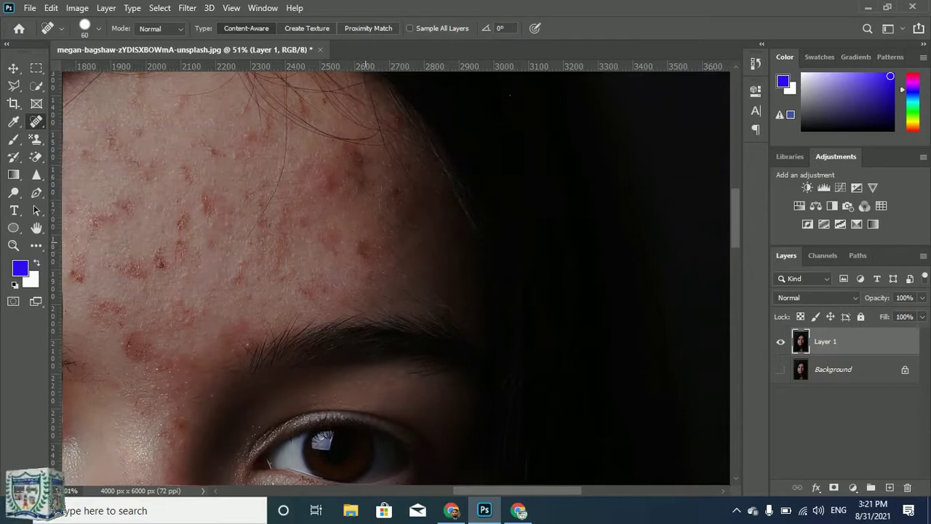
pyautogui.click(366, 242)
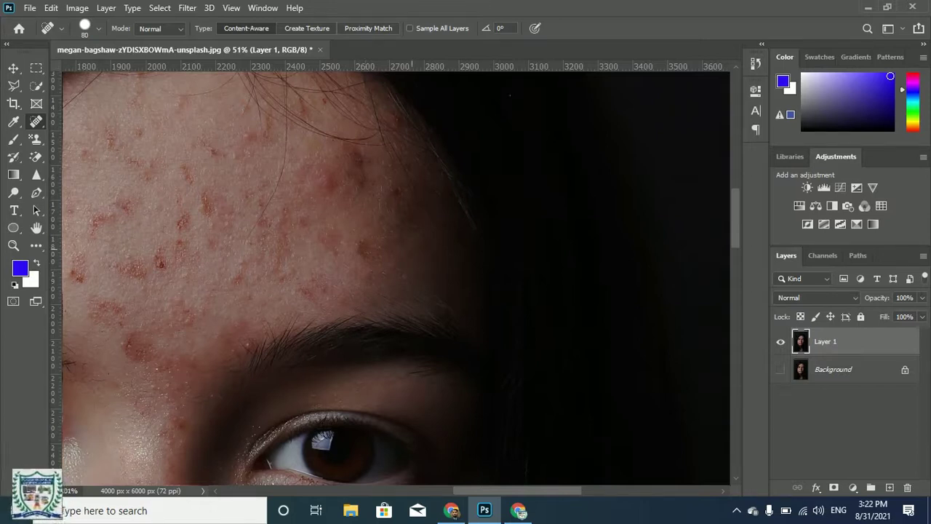
pyautogui.click(367, 247)
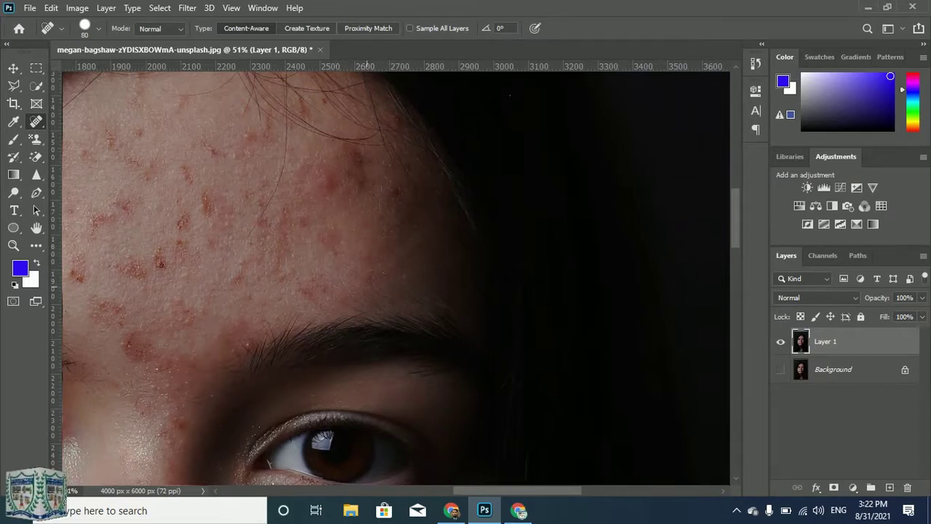
pyautogui.click(331, 238)
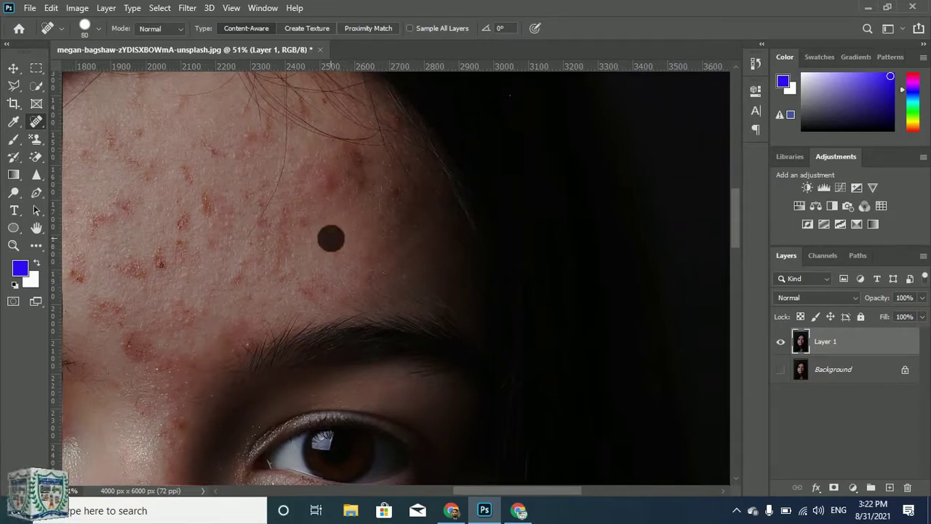
pyautogui.click(357, 160)
pyautogui.click(360, 179)
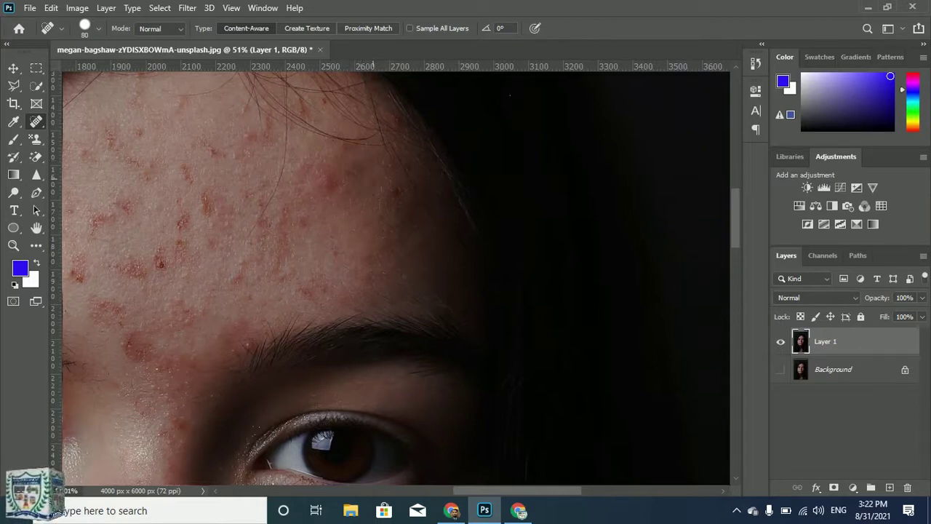
pyautogui.click(332, 183)
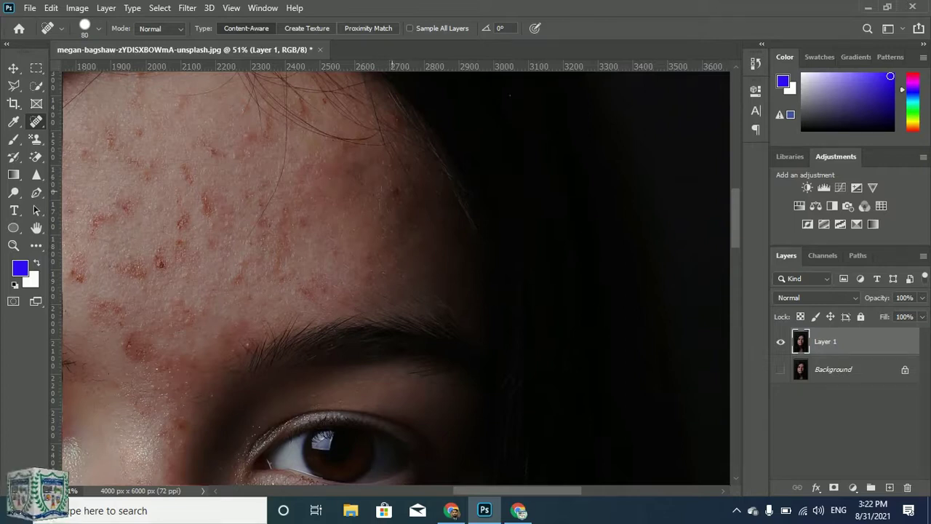
pyautogui.click(392, 192)
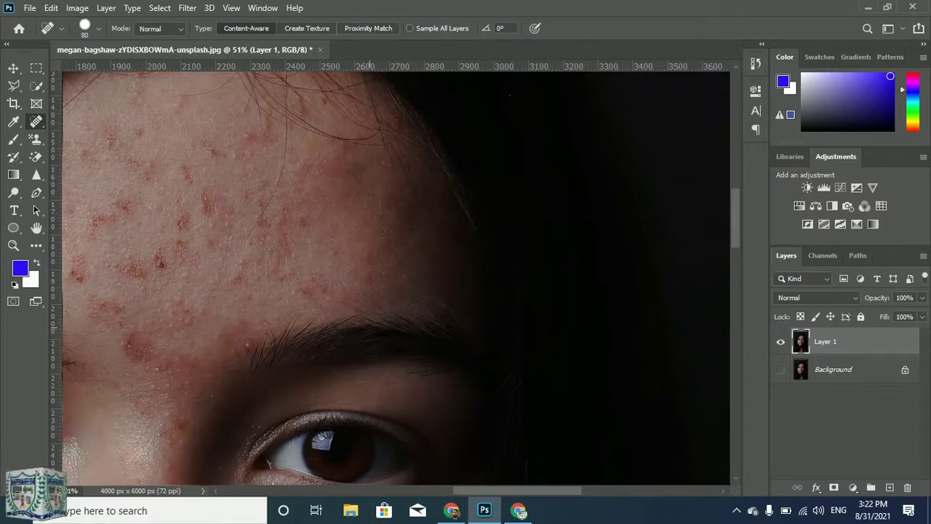
pyautogui.scroll(-3, 374, 265)
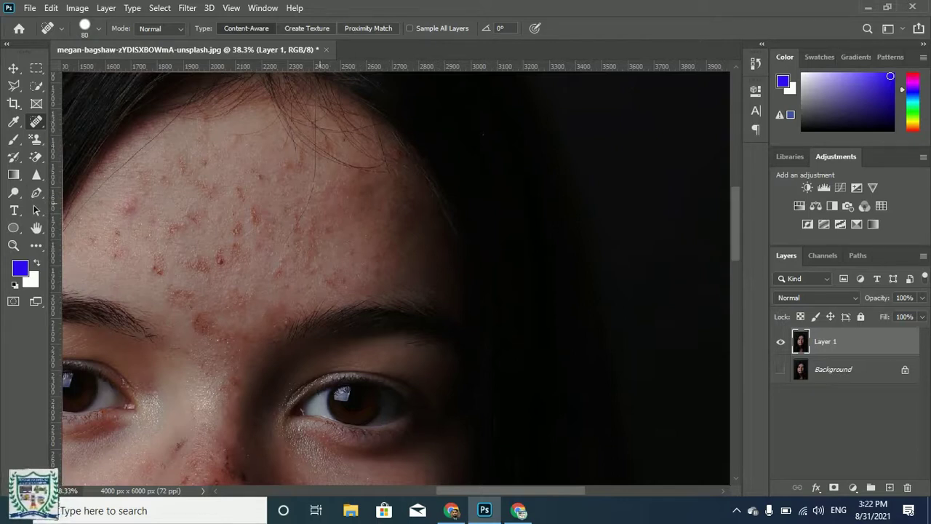
pyautogui.scroll(3, 333, 291)
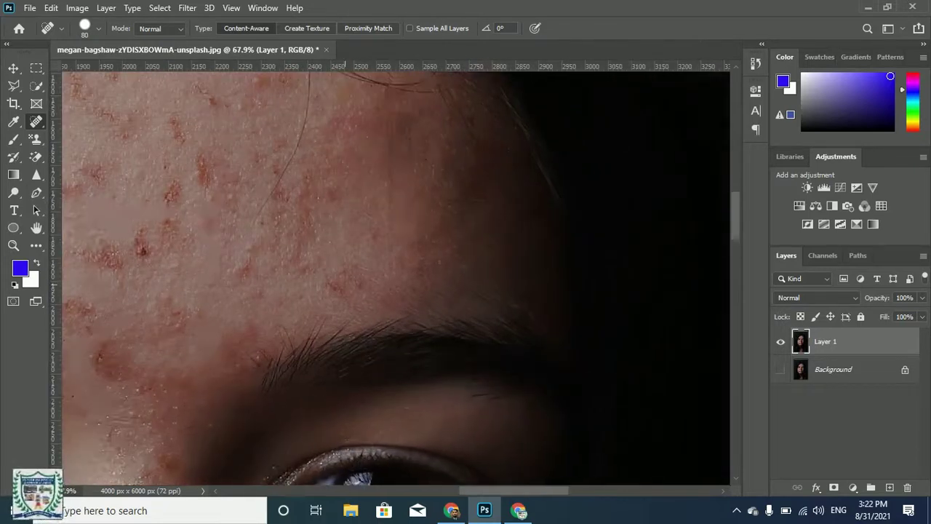
# Heal the remaining red spots on the shaded side of the forehead, just above the eyebrow and toward the temple
pyautogui.click(334, 286)
pyautogui.click(358, 272)
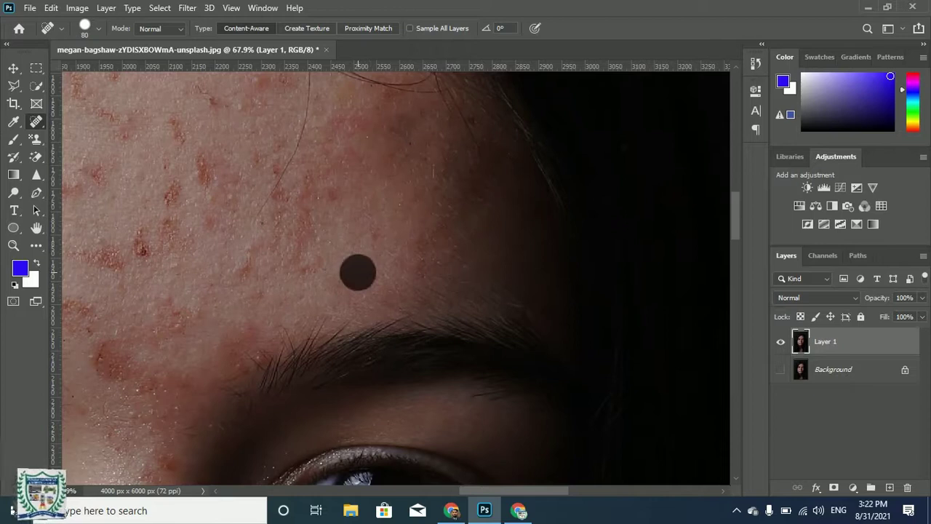
pyautogui.click(326, 261)
pyautogui.scroll(-2, 407, 276)
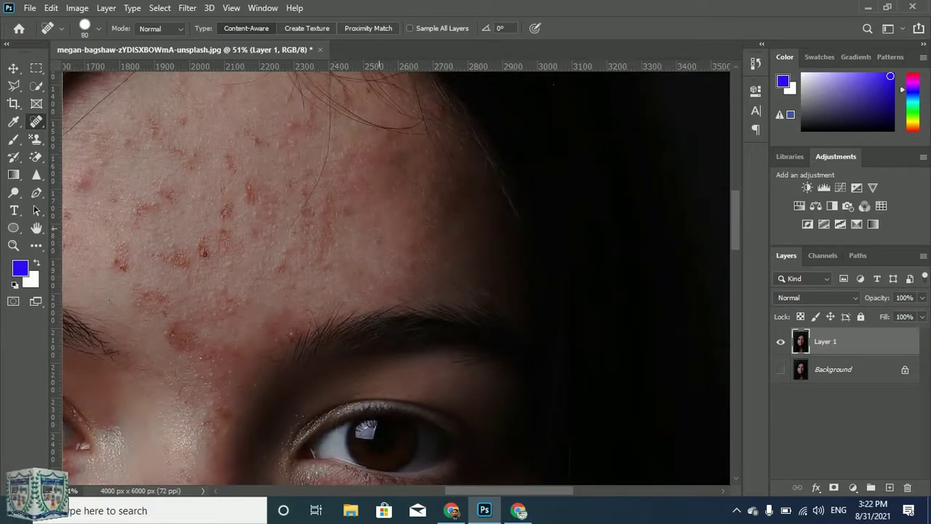
pyautogui.click(379, 234)
pyautogui.scroll(-2, 428, 129)
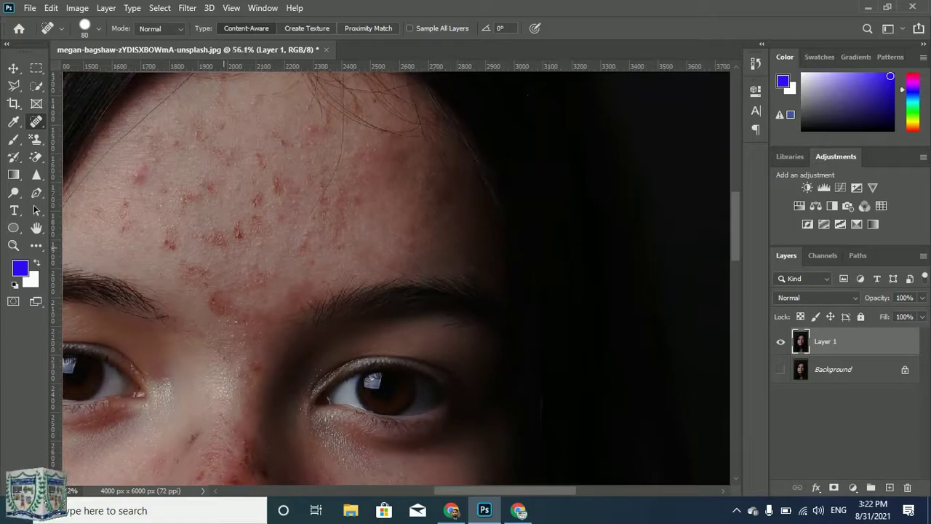
# Heal the cluster of dark red spots in the middle of the lower forehead, above the gap between the eyebrows
pyautogui.scroll(4, 244, 229)
pyautogui.click(247, 220)
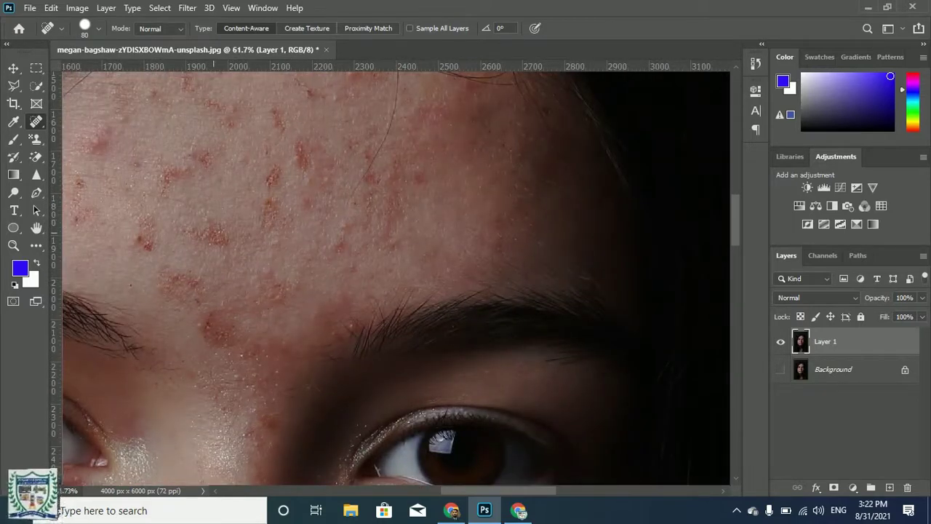
pyautogui.click(215, 233)
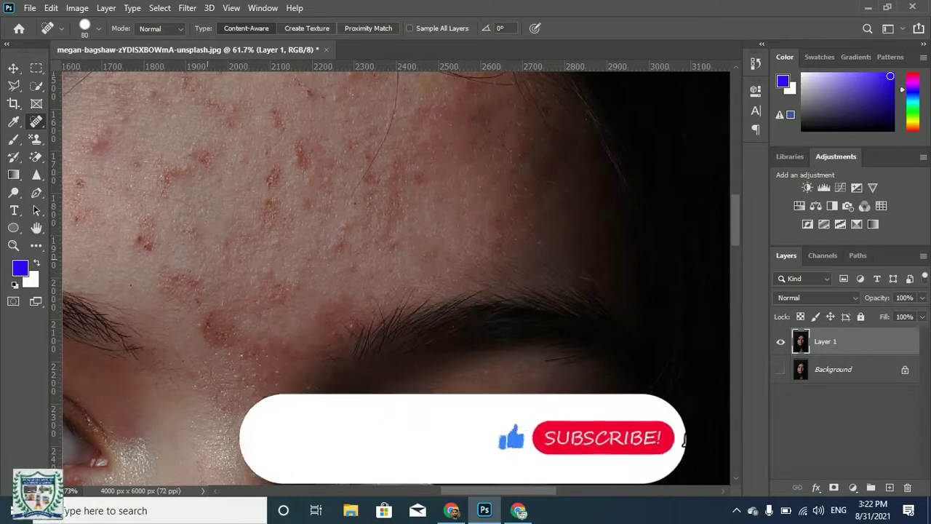
pyautogui.click(191, 235)
pyautogui.click(224, 240)
pyautogui.scroll(-2, 368, 236)
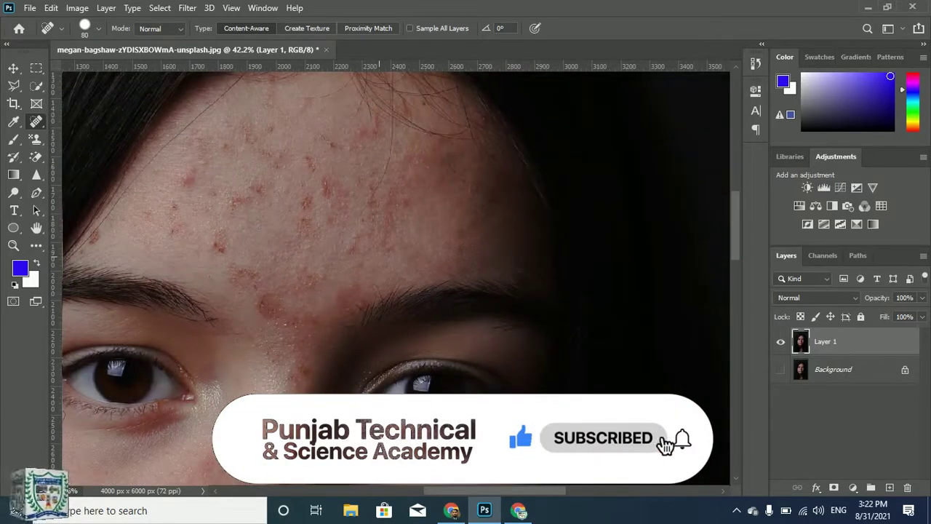
# Heal the scattered red spots on the lit side of the forehead, from above the eyebrow up toward the hair
pyautogui.scroll(2, 95, 235)
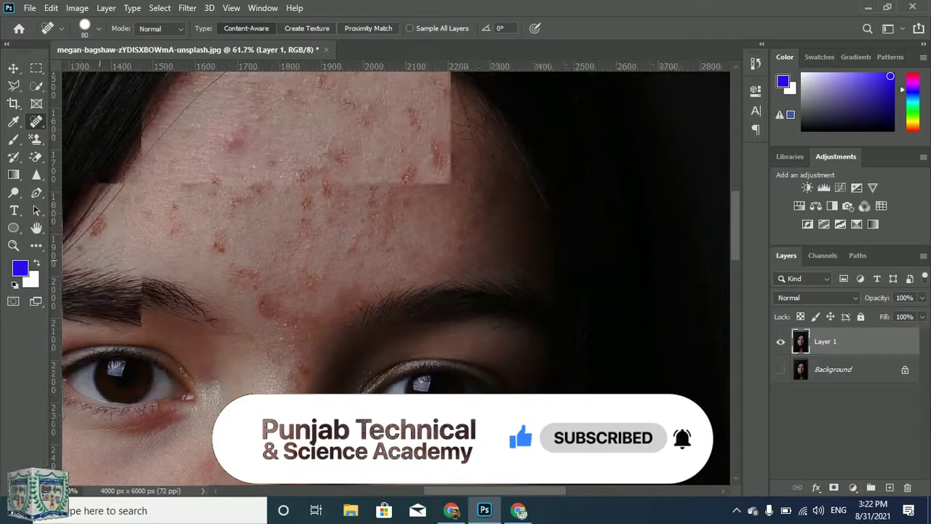
pyautogui.click(220, 216)
pyautogui.click(214, 182)
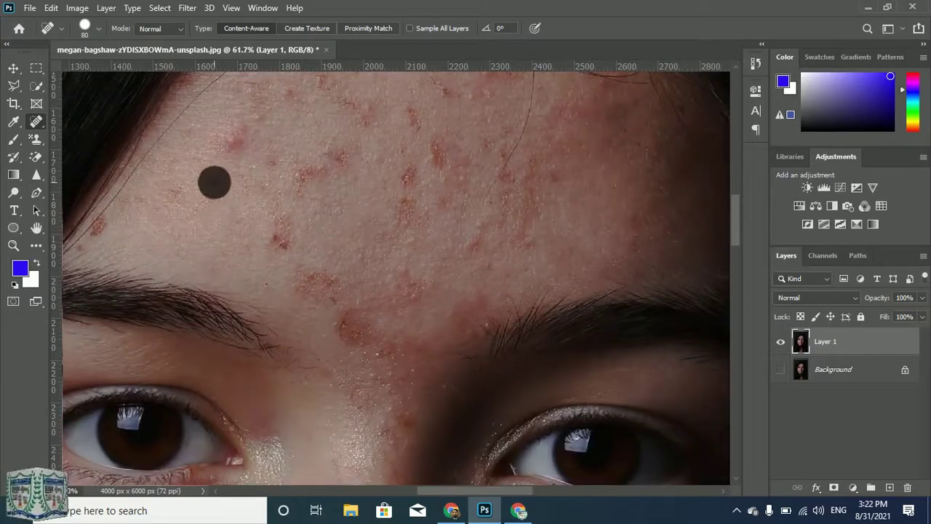
pyautogui.click(167, 192)
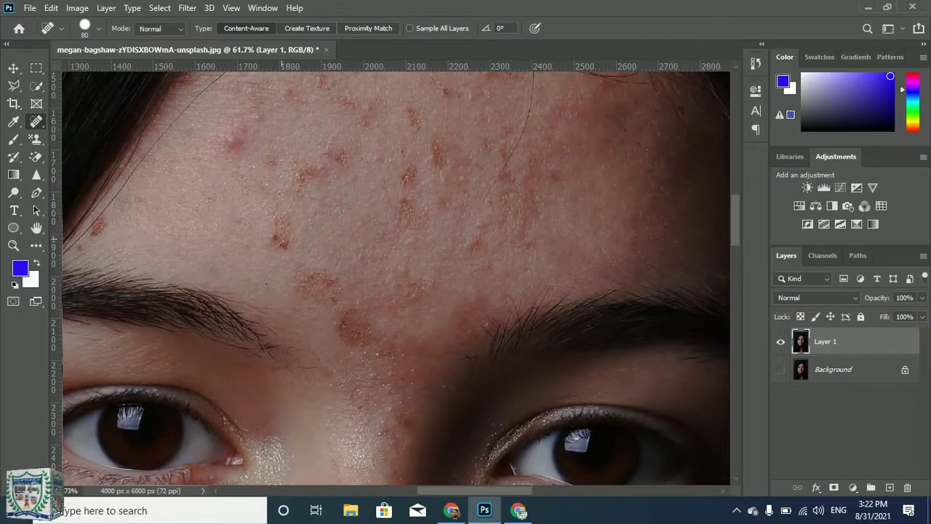
pyautogui.click(282, 233)
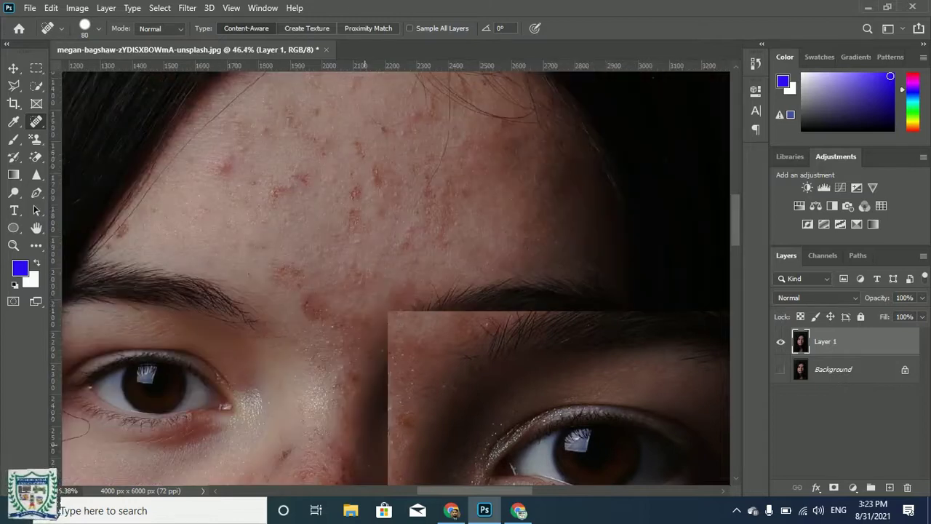
pyautogui.scroll(-2, 191, 253)
pyautogui.click(226, 166)
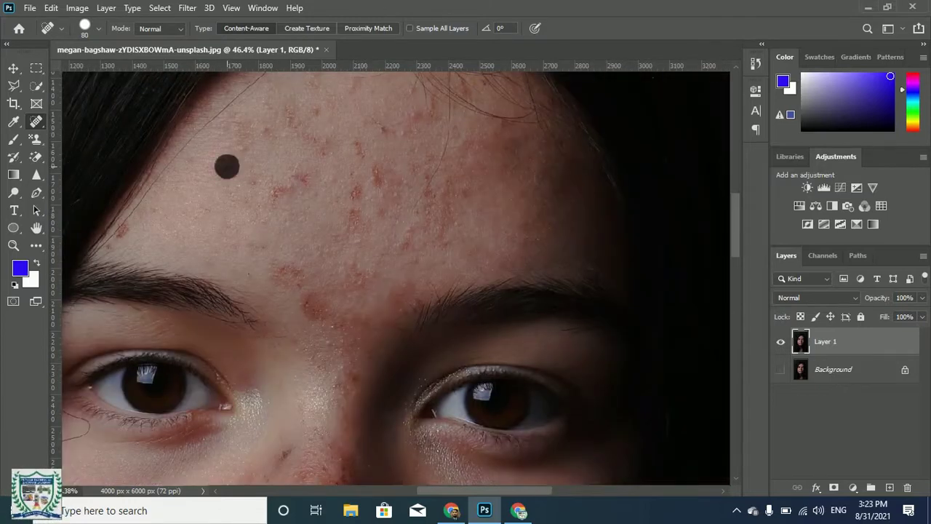
# Heal the small dark spots on the upper forehead below the hairline on the lit side
pyautogui.scroll(-3, 220, 240)
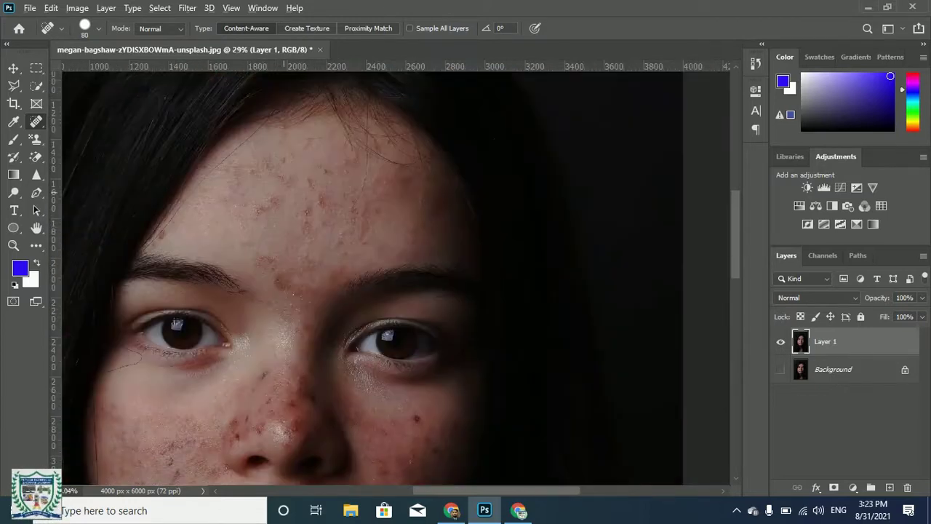
pyautogui.scroll(3, 295, 189)
pyautogui.click(290, 178)
pyautogui.click(283, 170)
pyautogui.click(256, 148)
pyautogui.click(255, 139)
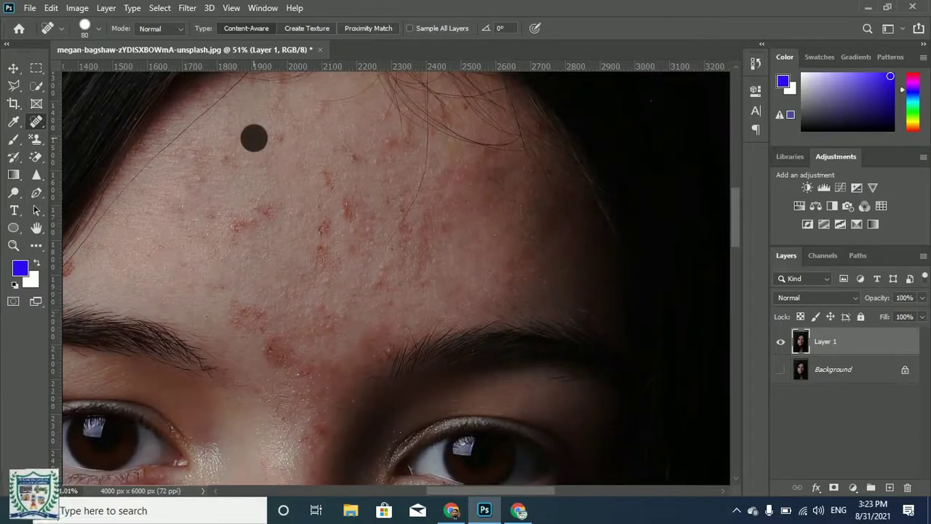
pyautogui.click(284, 132)
# Heal the faint marks beside the hair on the lit side and the red patch toward the middle of the forehead
pyautogui.click(227, 160)
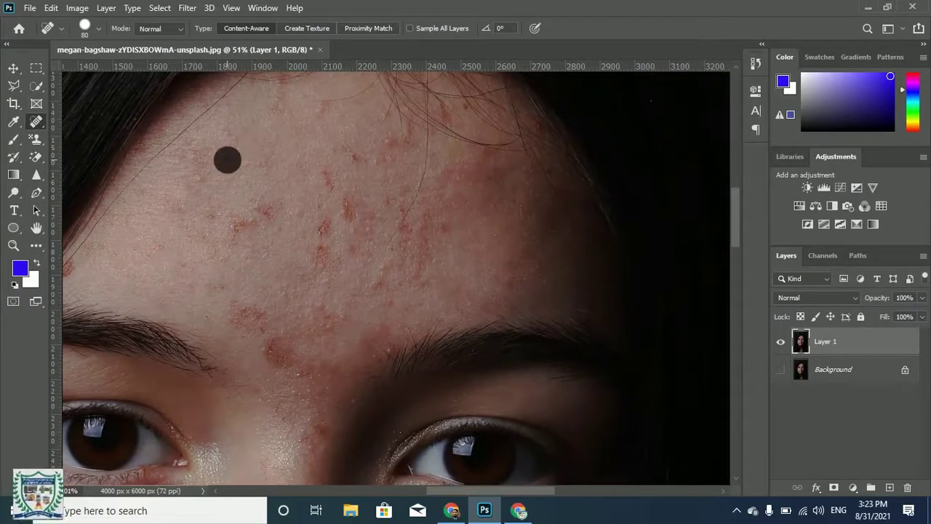
pyautogui.click(248, 164)
pyautogui.click(194, 152)
pyautogui.click(194, 177)
pyautogui.click(215, 217)
pyautogui.click(241, 229)
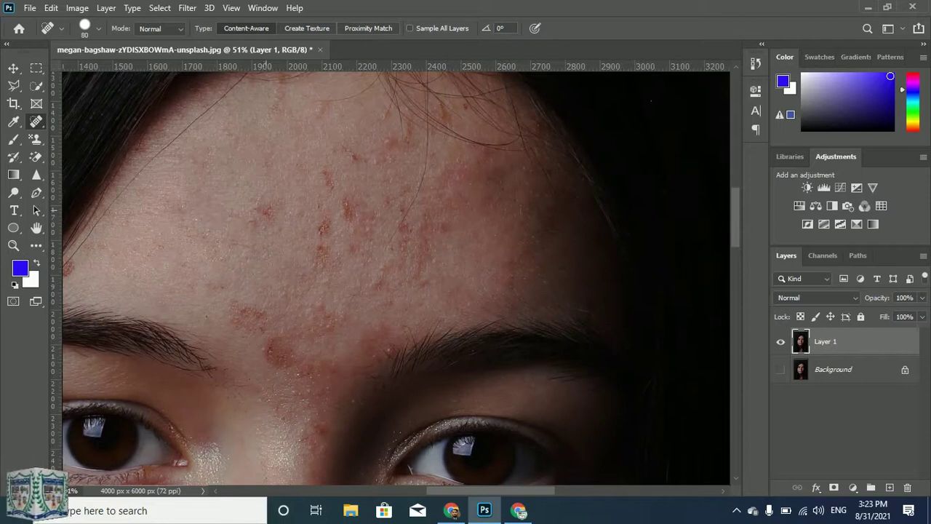
# Heal the red spots and the vertical row of dark marks in the centre of the forehead
pyautogui.click(269, 209)
pyautogui.moveTo(325, 172); pyautogui.dragTo(331, 181)
pyautogui.click(255, 218)
pyautogui.click(279, 227)
pyautogui.click(354, 197)
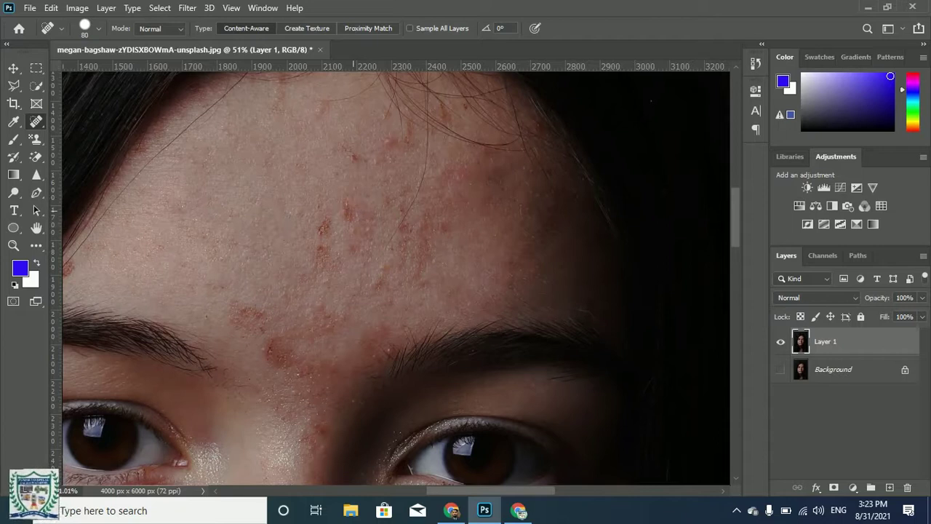
pyautogui.click(317, 208)
pyautogui.click(320, 226)
pyautogui.click(322, 250)
# Heal the red patches on the lower forehead beside the lit eyebrow and between the two eyebrows
pyautogui.click(215, 286)
pyautogui.click(244, 317)
pyautogui.click(263, 313)
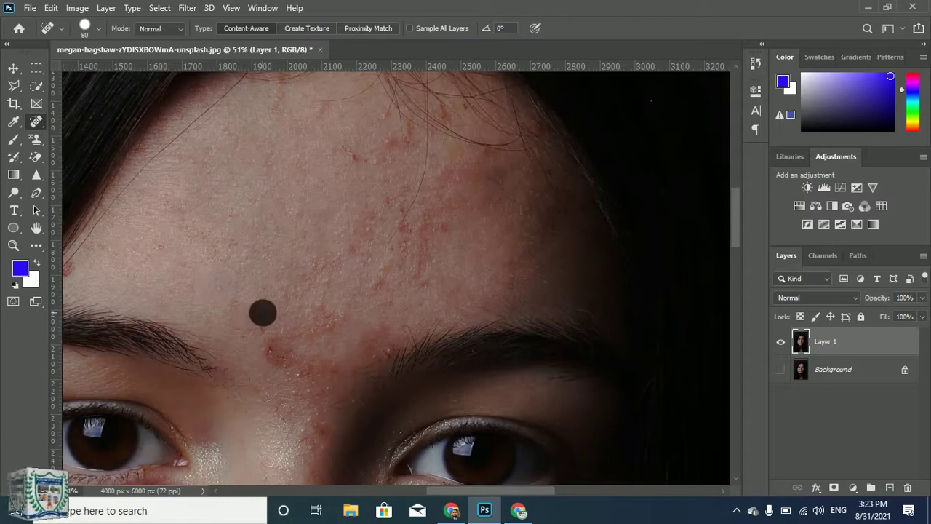
pyautogui.click(236, 302)
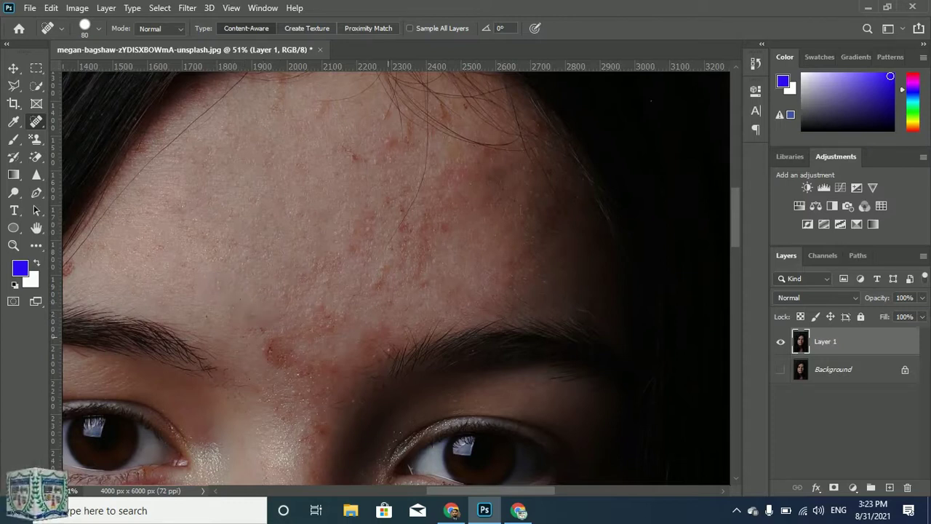
pyautogui.click(274, 342)
pyautogui.click(262, 325)
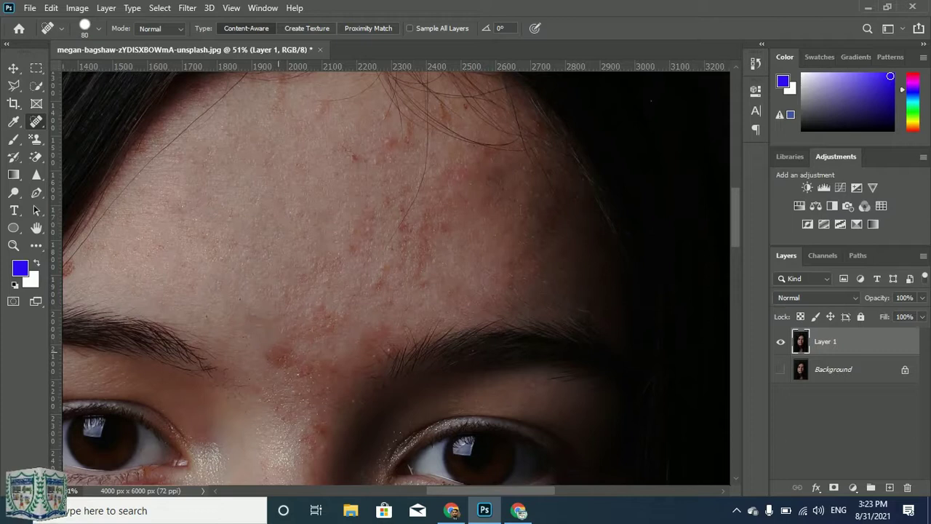
pyautogui.click(277, 353)
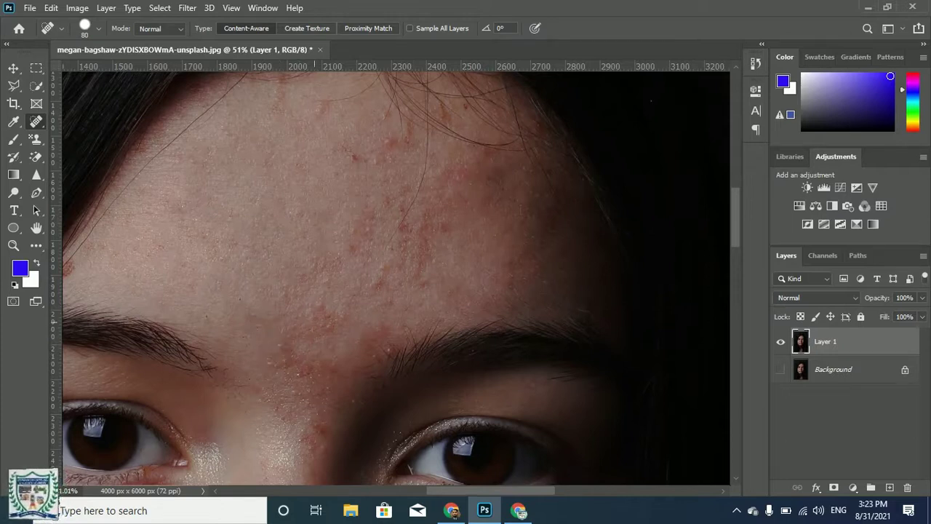
pyautogui.click(325, 323)
pyautogui.click(284, 352)
pyautogui.click(272, 363)
# Heal the small red bumps on the upper forehead beside the loose hair strands
pyautogui.scroll(-4, 271, 360)
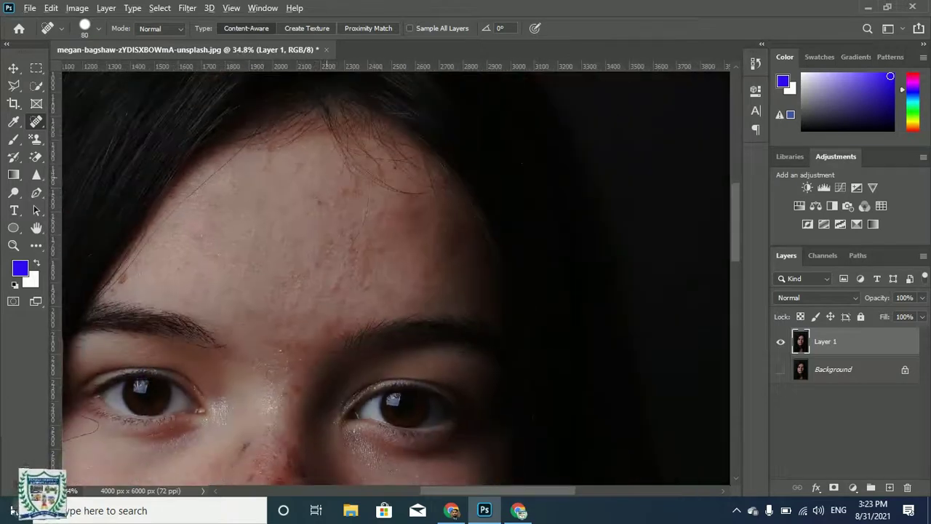
pyautogui.scroll(5, 309, 167)
pyautogui.scroll(1, 318, 277)
pyautogui.click(305, 235)
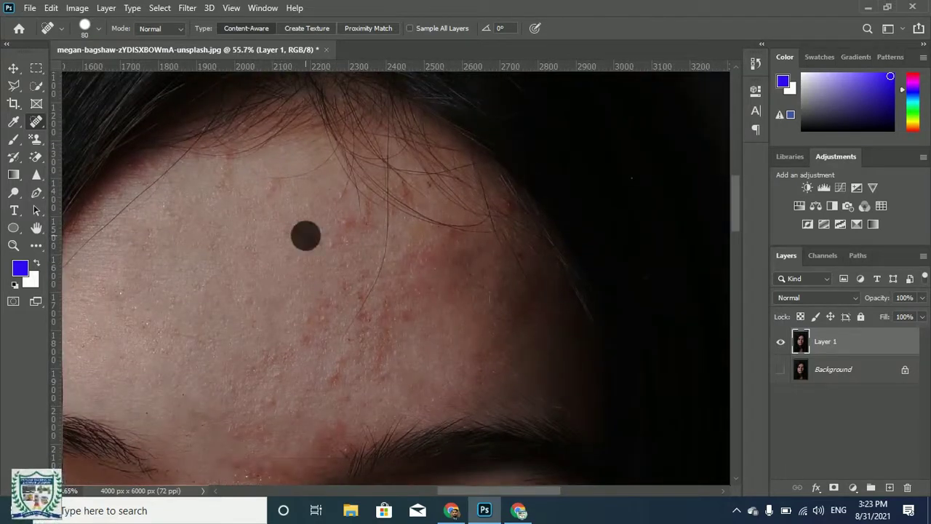
pyautogui.click(271, 193)
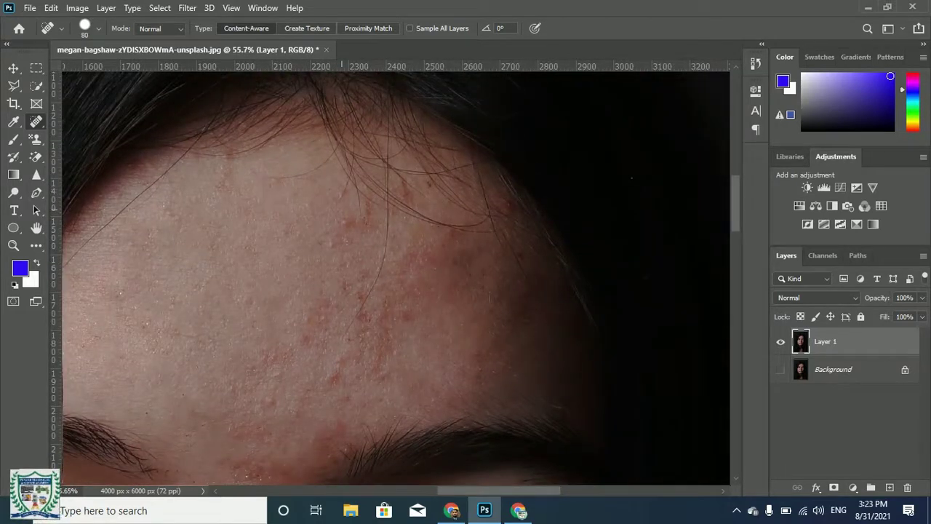
pyautogui.click(344, 223)
pyautogui.click(347, 244)
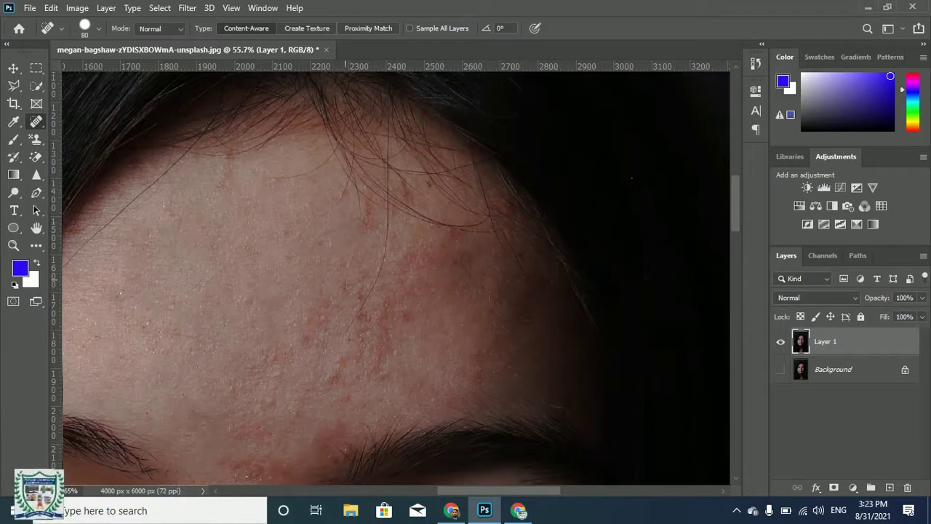
# Heal the reddish bumps in the middle of the forehead next to the single long hair strand
pyautogui.scroll(3, 383, 276)
pyautogui.click(303, 297)
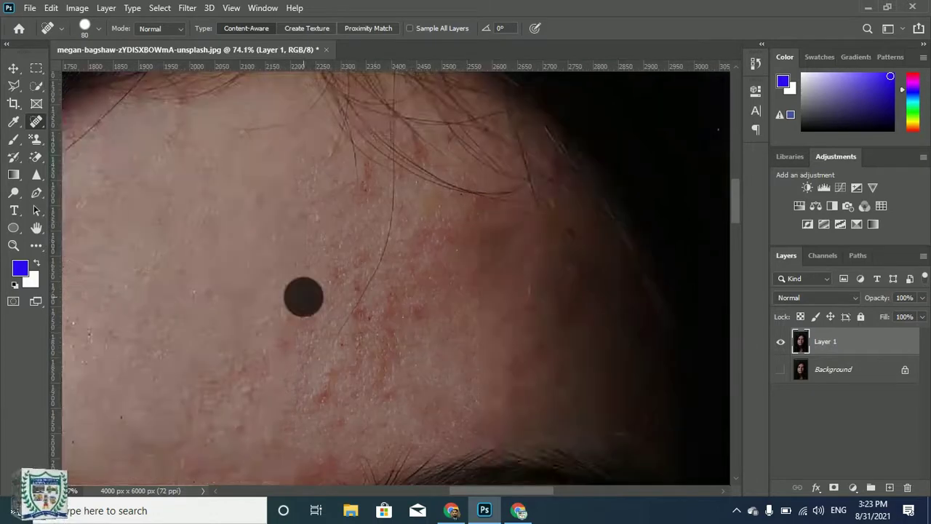
pyautogui.click(306, 317)
pyautogui.click(286, 336)
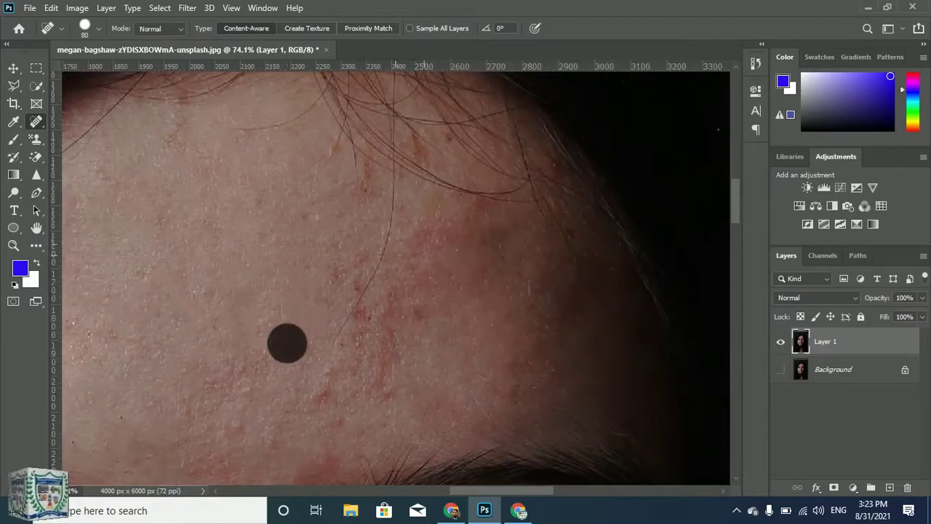
# Show the Background layer and toggle Layer 1's visibility to compare the forehead before and after healing, leaving both layers visible
pyautogui.scroll(-2, 287, 336)
pyautogui.scroll(-3, 398, 277)
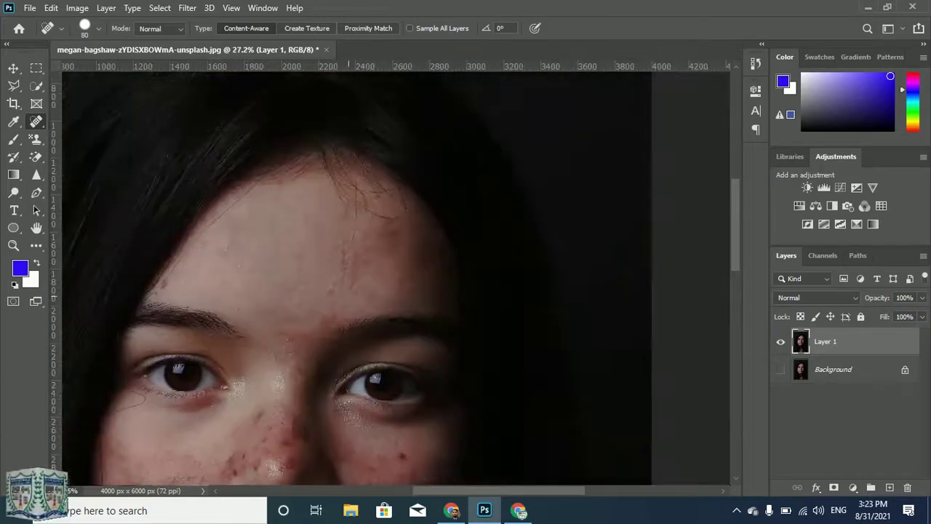
pyautogui.scroll(2, 209, 277)
pyautogui.scroll(3, 324, 231)
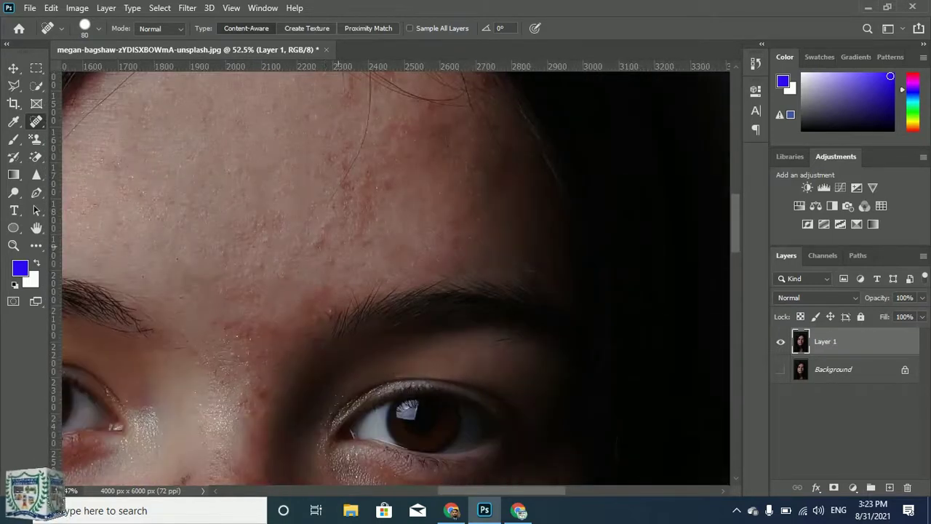
pyautogui.scroll(-4, 324, 231)
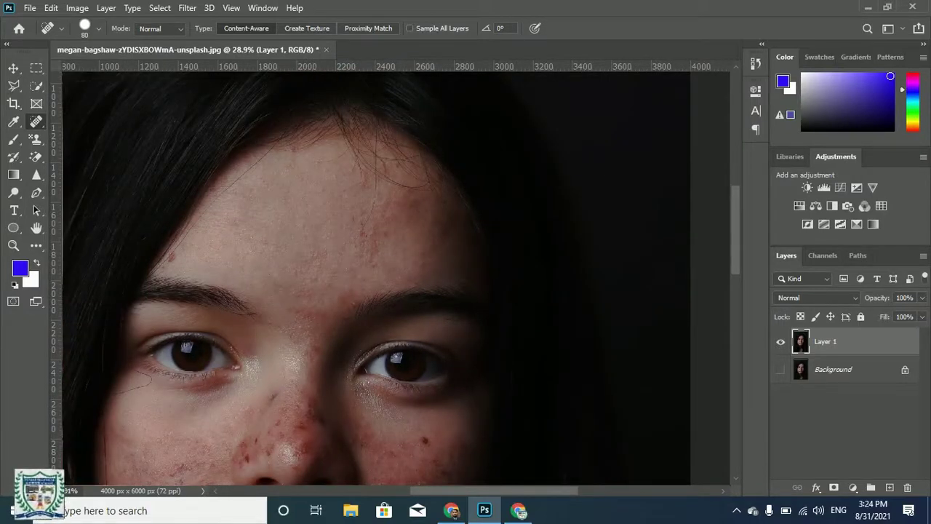
pyautogui.click(780, 370)
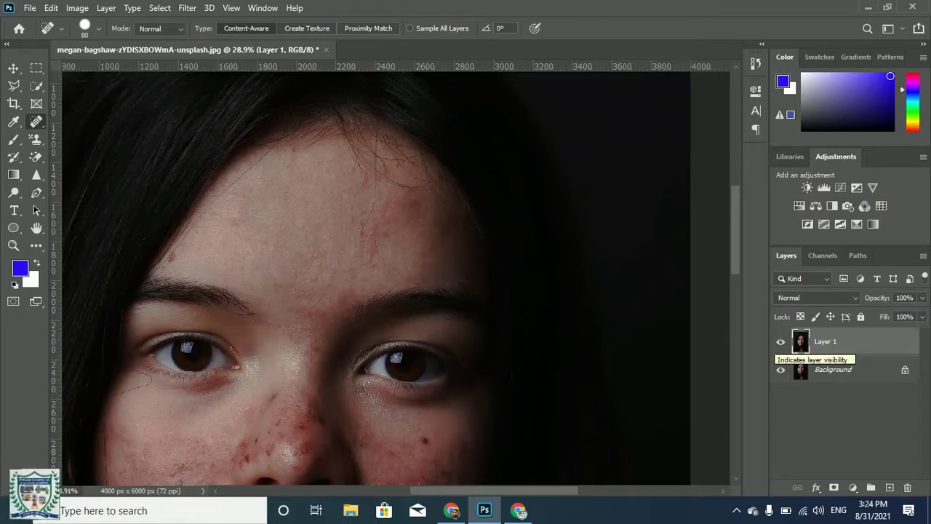
pyautogui.click(780, 341)
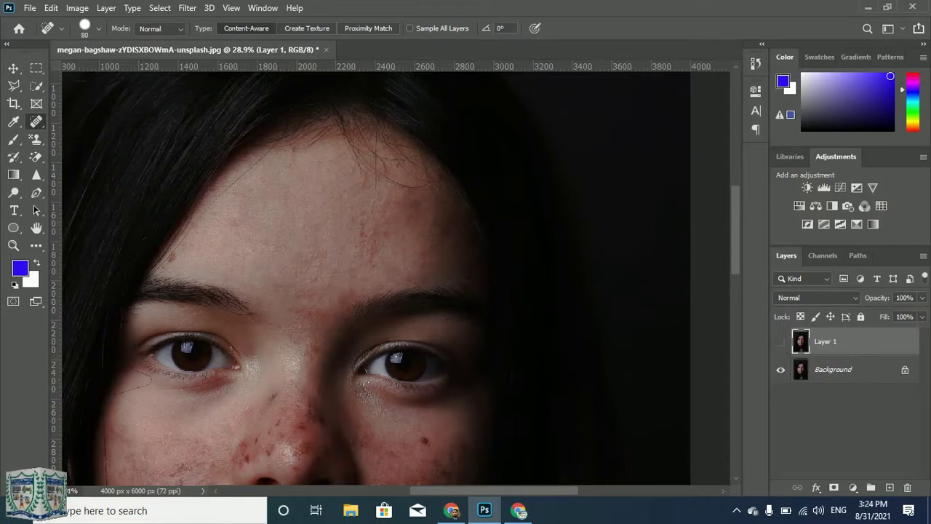
pyautogui.click(780, 341)
pyautogui.click(780, 341)
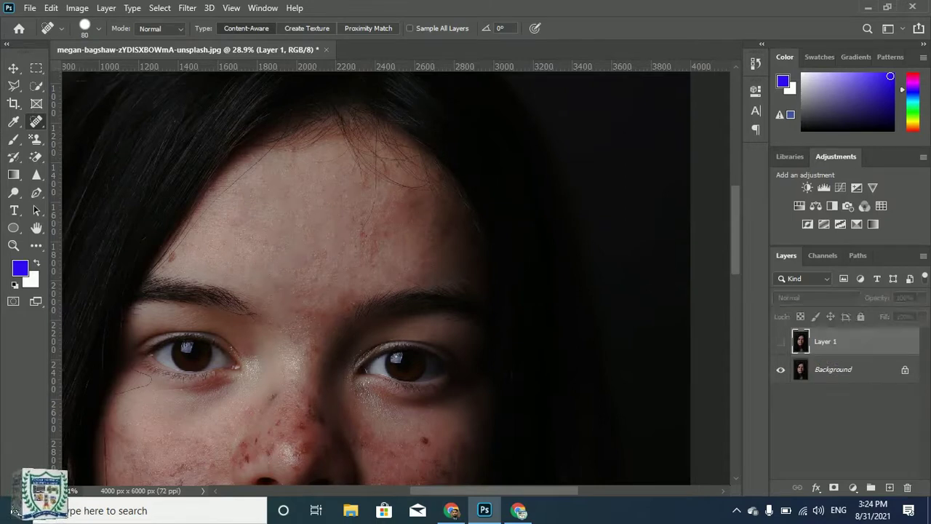
pyautogui.click(780, 342)
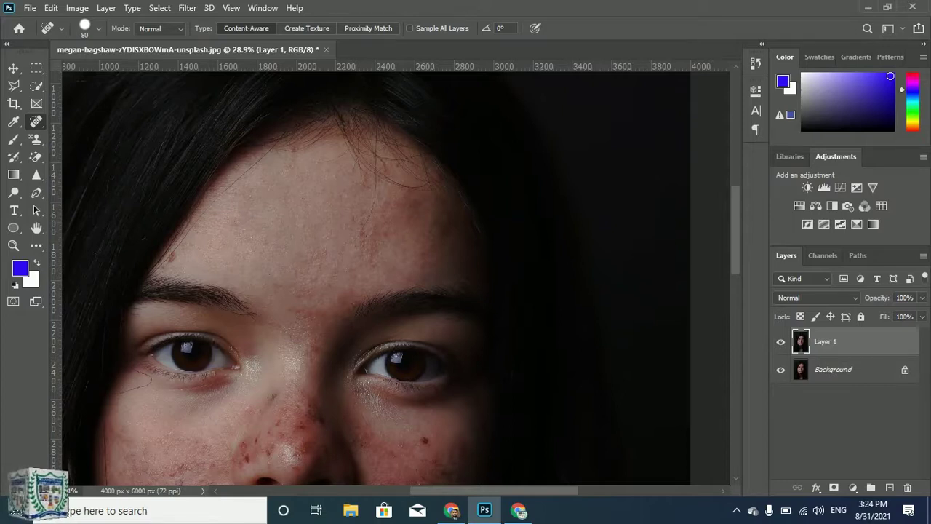
pyautogui.click(781, 341)
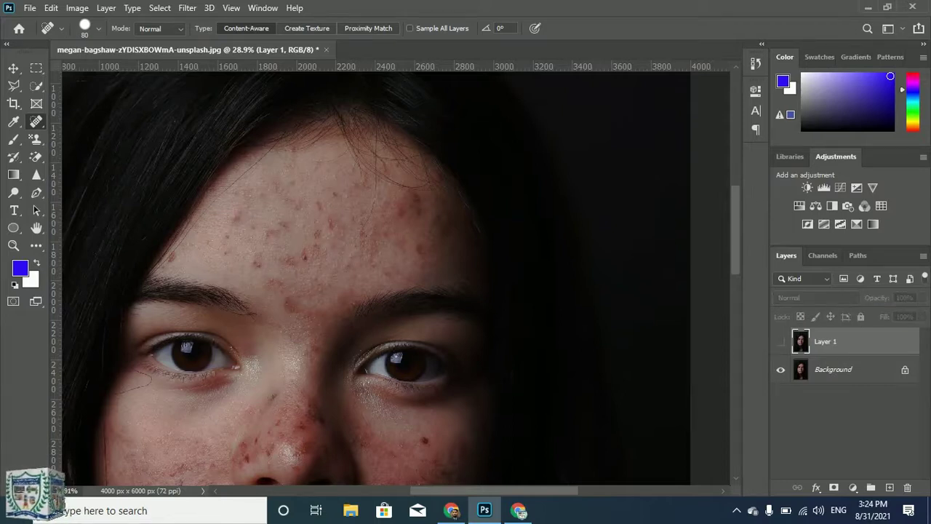
pyautogui.click(780, 341)
pyautogui.scroll(7, 360, 240)
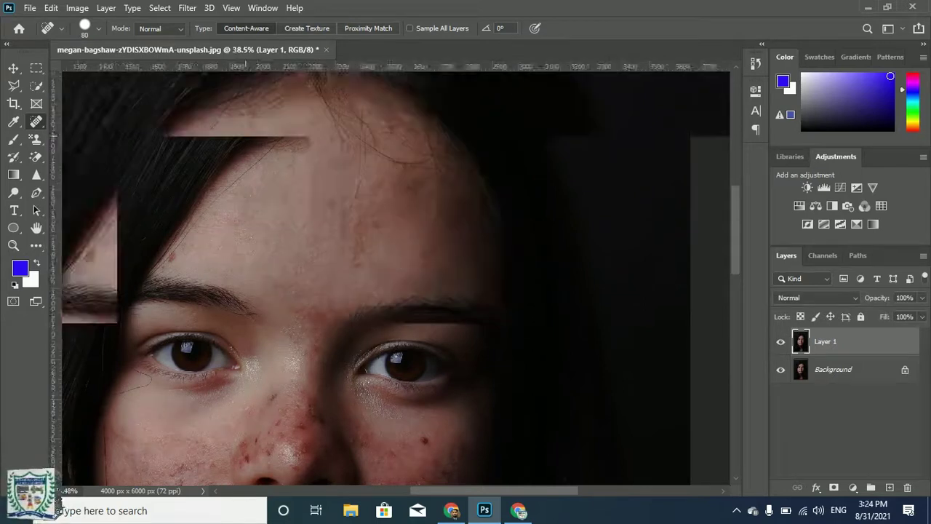
# Heal the reddish bumps around the lower part of the single long hair strand in the middle of the forehead
pyautogui.click(311, 166)
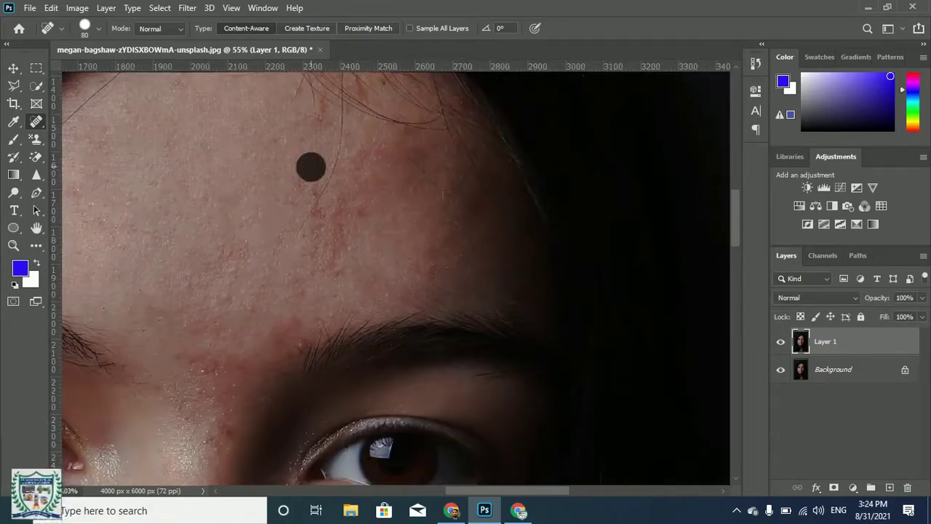
pyautogui.click(304, 187)
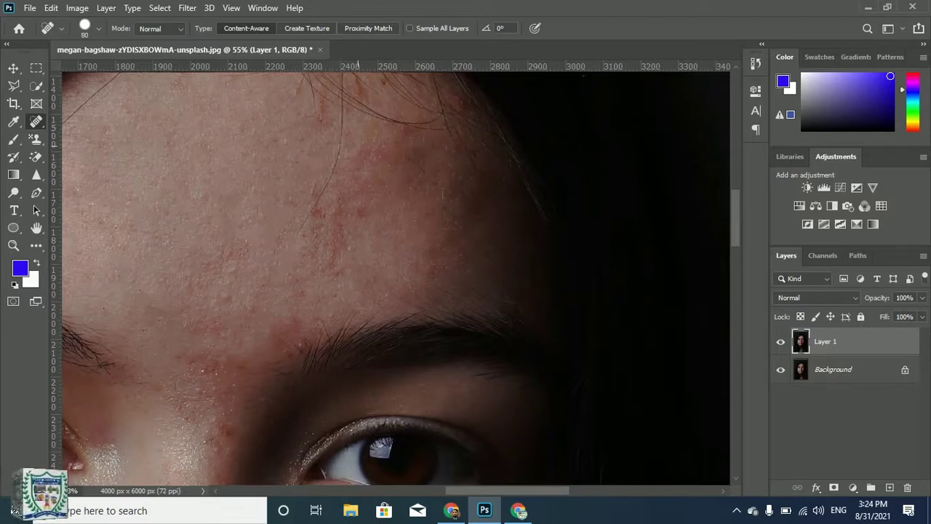
pyautogui.click(361, 144)
pyautogui.click(347, 191)
pyautogui.click(344, 213)
pyautogui.click(303, 230)
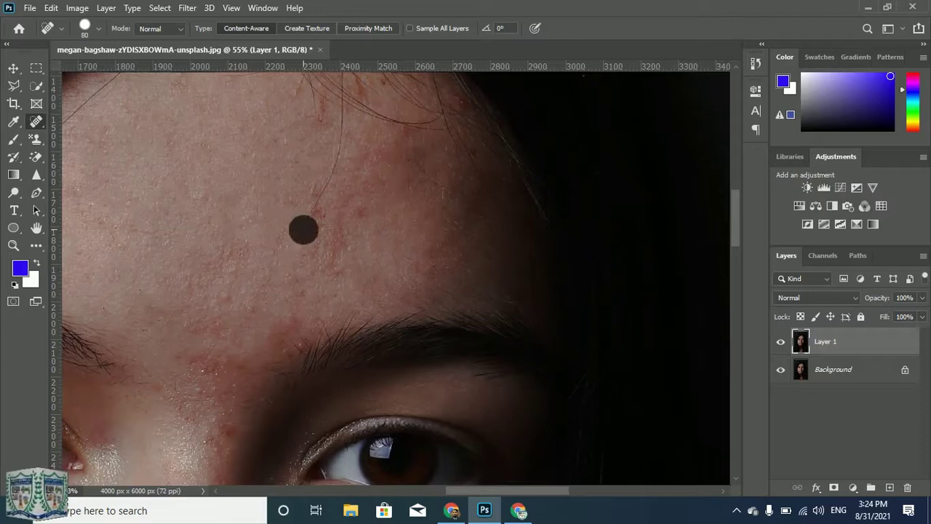
# Paint out the lower end of the single long hair strand on the forehead with the Spot Healing Brush
pyautogui.click(312, 212)
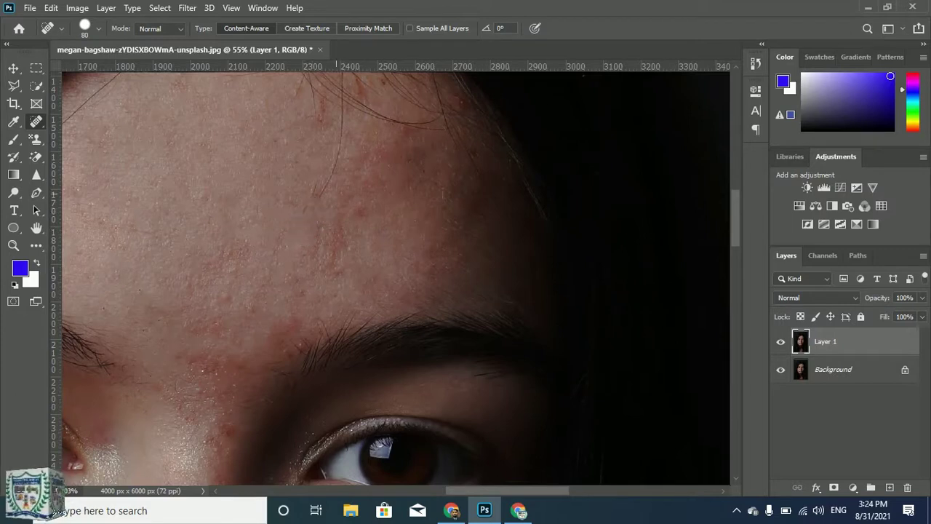
pyautogui.click(310, 204)
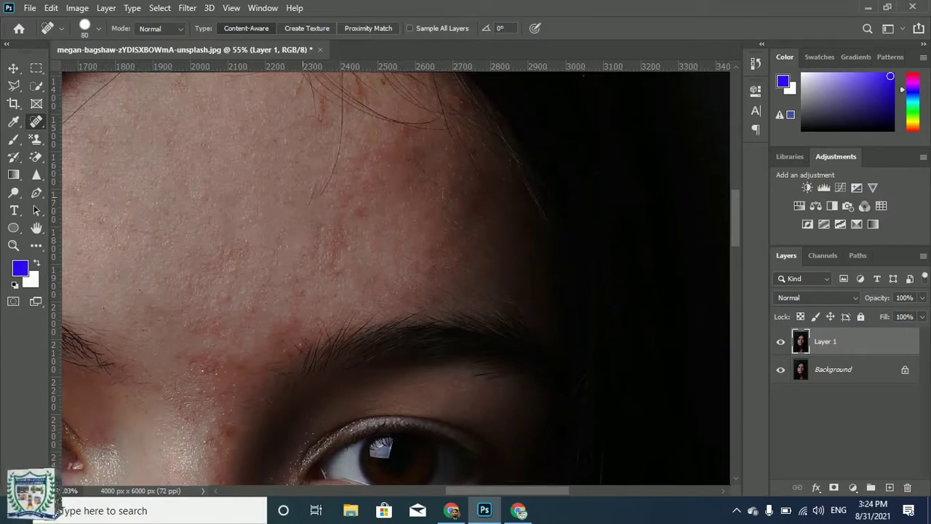
pyautogui.click(305, 186)
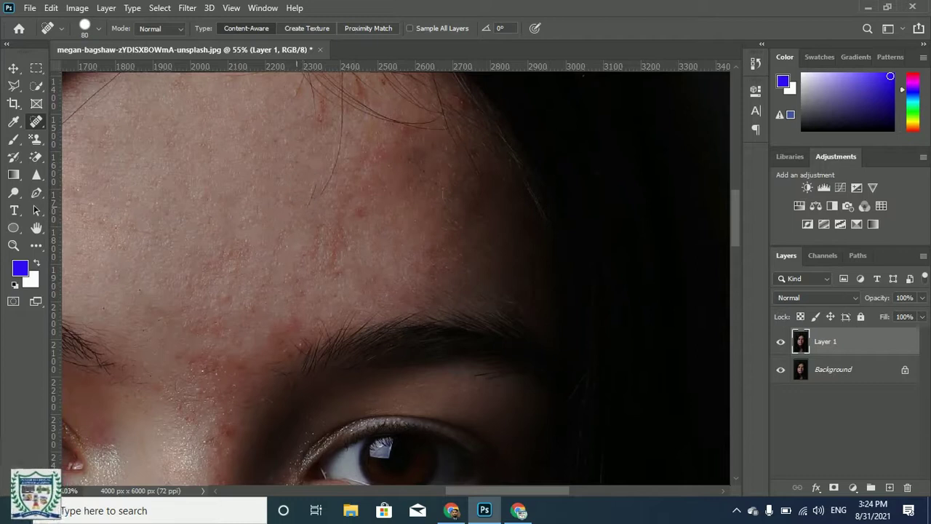
pyautogui.click(305, 194)
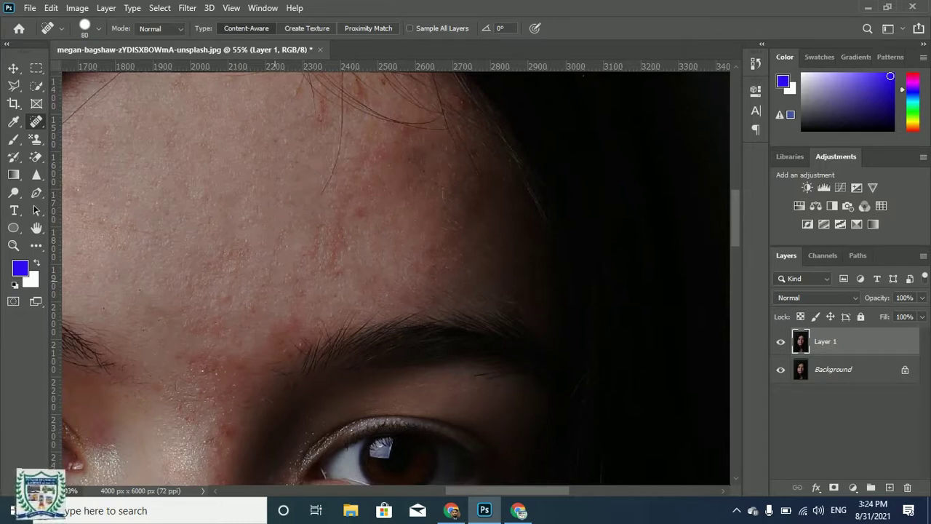
pyautogui.click(326, 190)
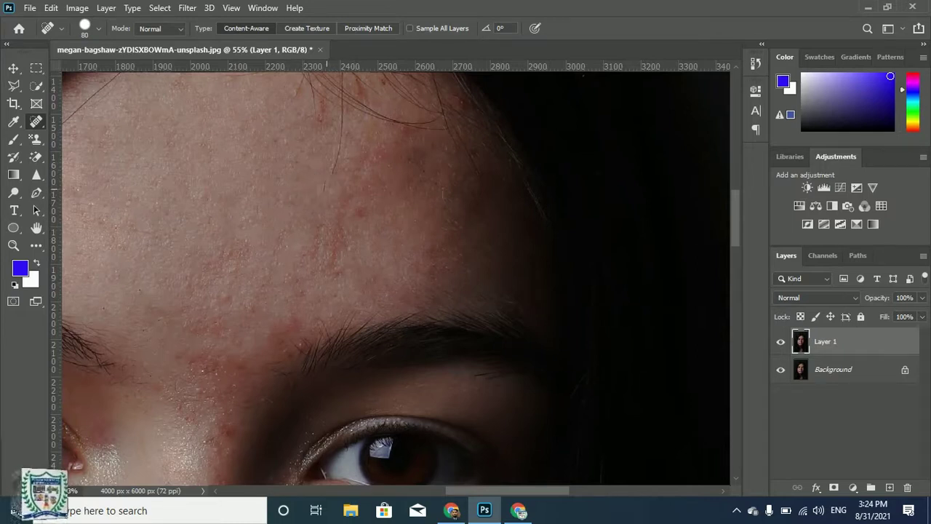
pyautogui.click(320, 188)
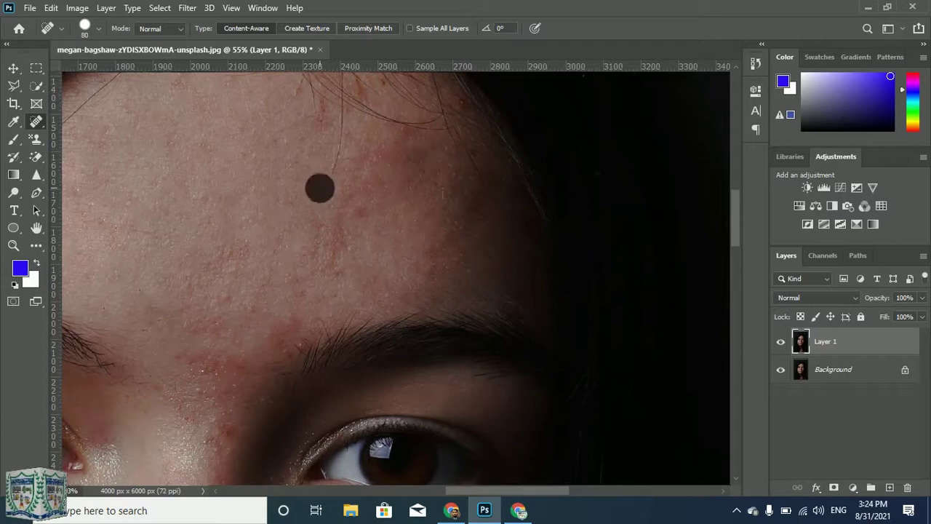
pyautogui.click(315, 182)
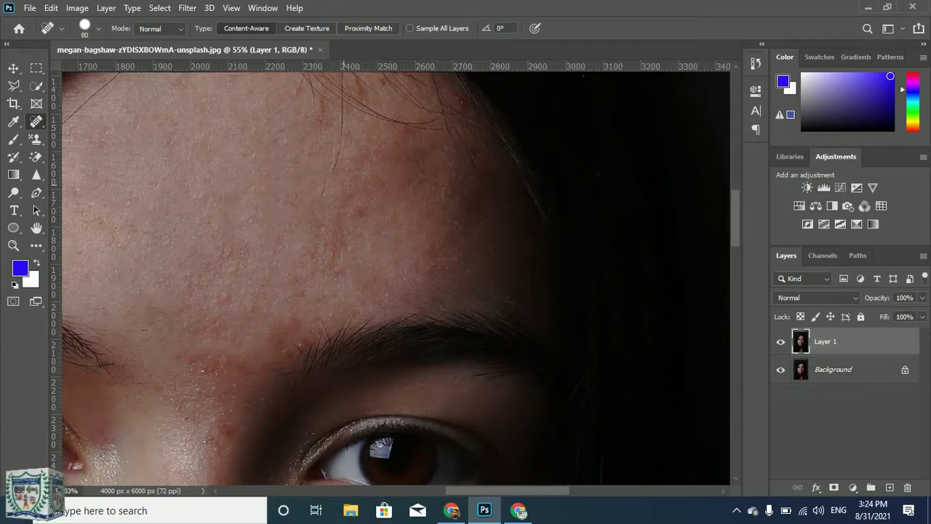
# Switch to the Healing Brush with a sampled source and clear the rest of the single hair strand on the forehead
pyautogui.rightClick(36, 121)
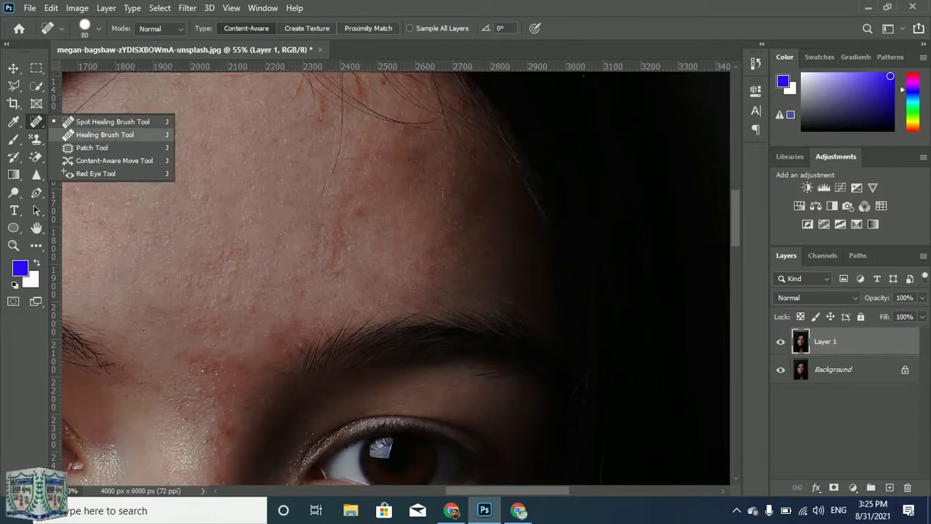
pyautogui.click(105, 134)
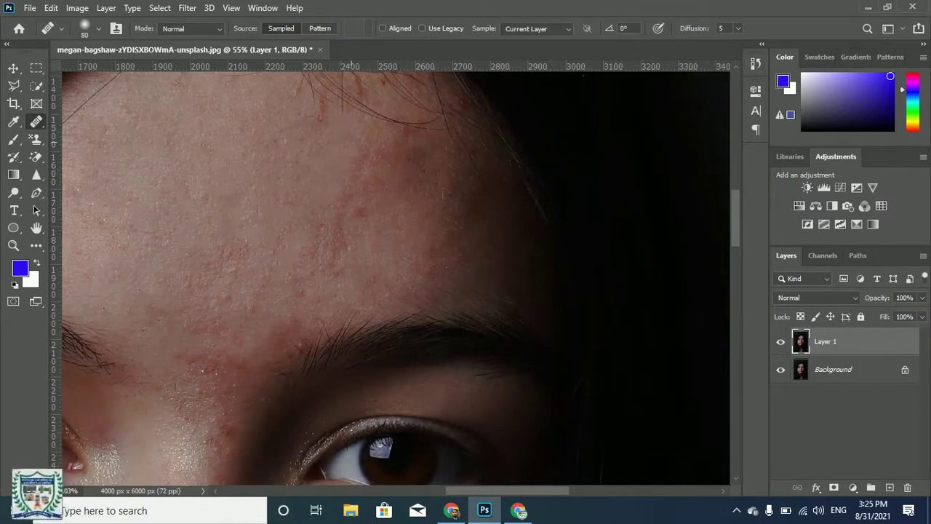
pyautogui.scroll(-4, 323, 179)
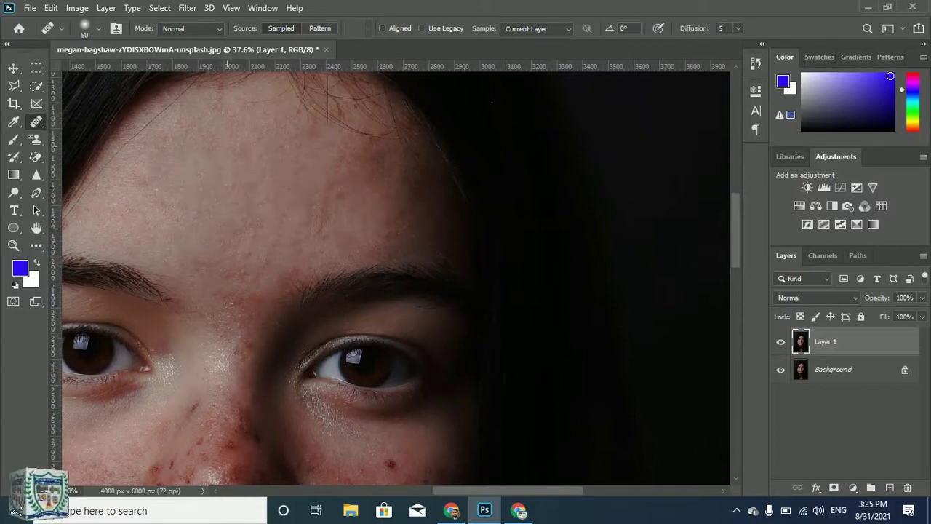
# Return to the Spot Healing Brush and heal the red spots on the forehead above the shadowed eyebrow
pyautogui.rightClick(36, 121)
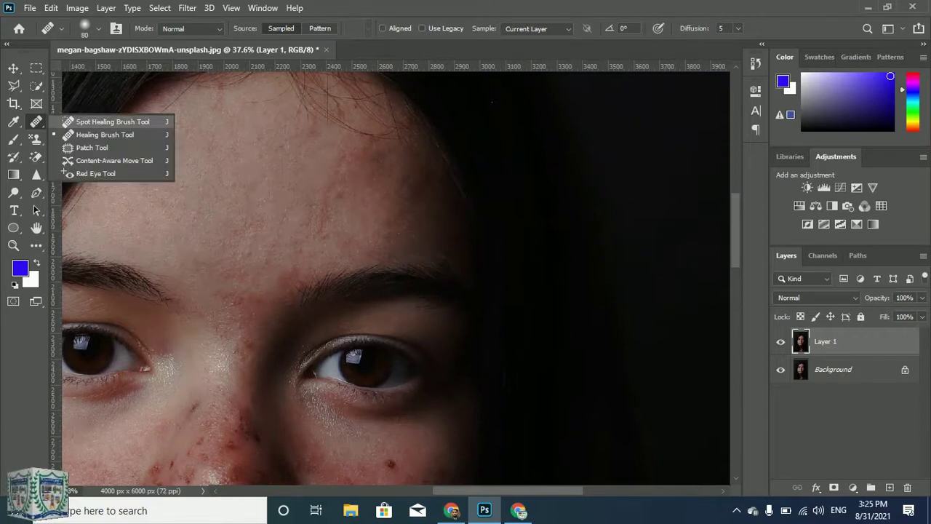
pyautogui.click(109, 121)
pyautogui.scroll(2, 342, 218)
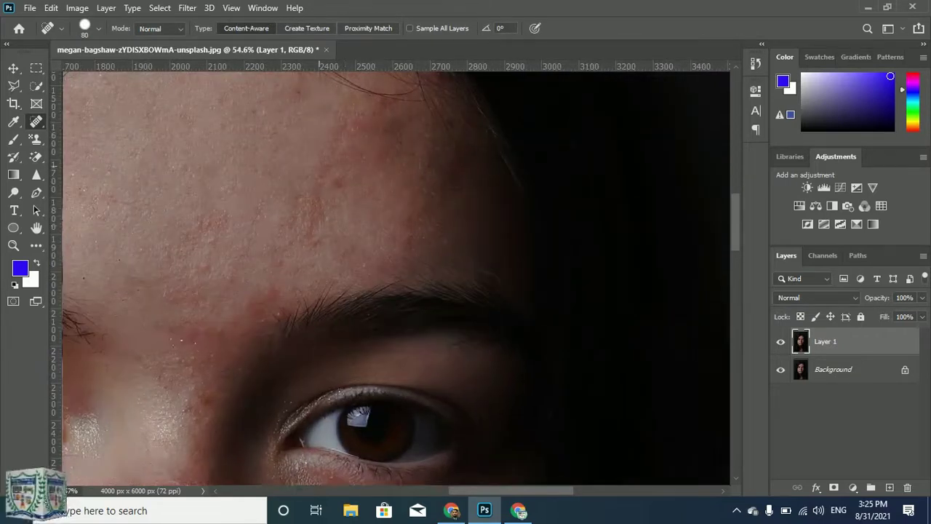
pyautogui.click(318, 188)
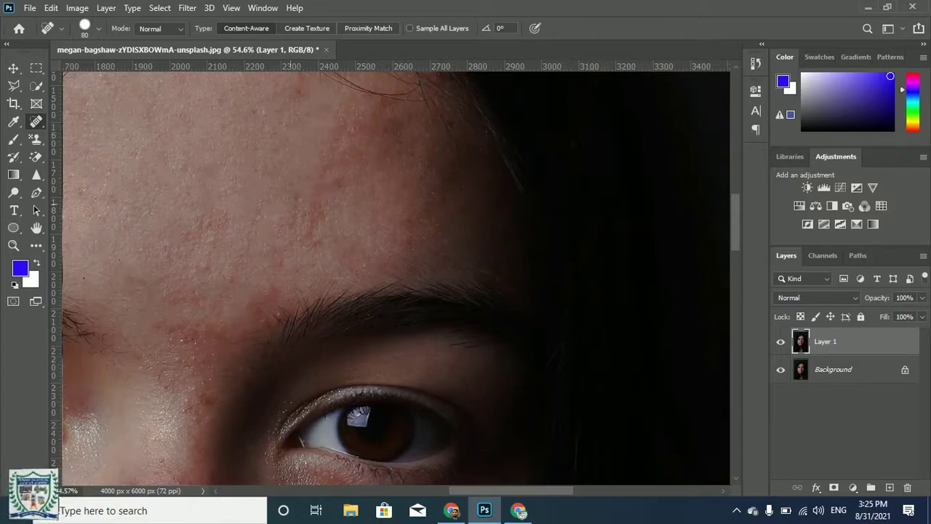
pyautogui.click(341, 181)
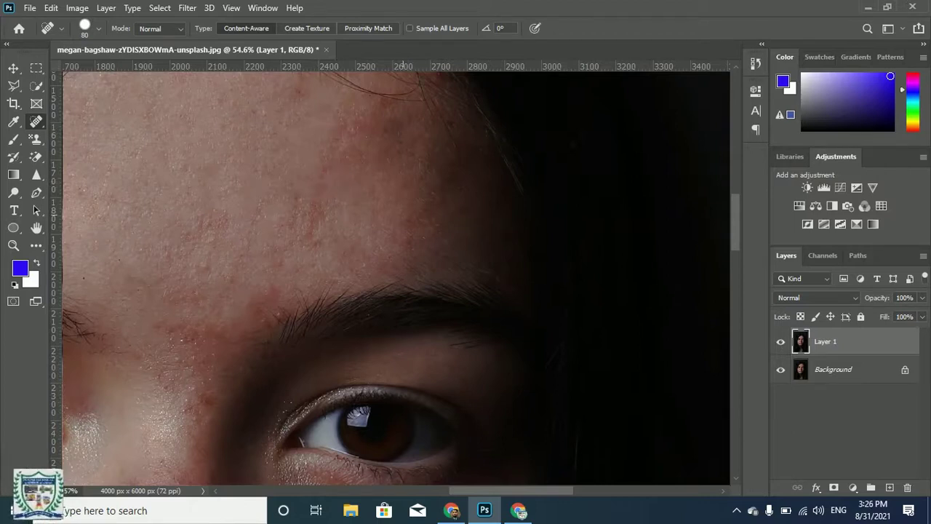
pyautogui.click(360, 125)
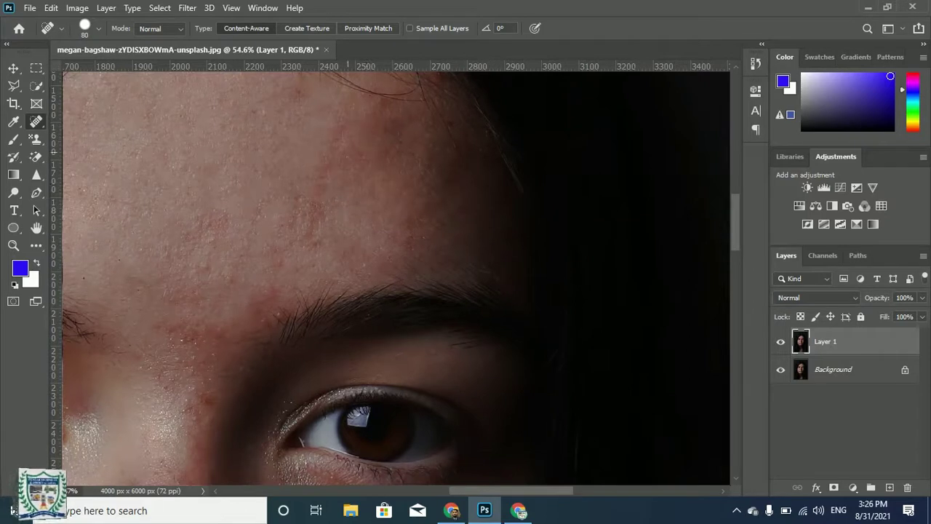
pyautogui.scroll(-2, 361, 128)
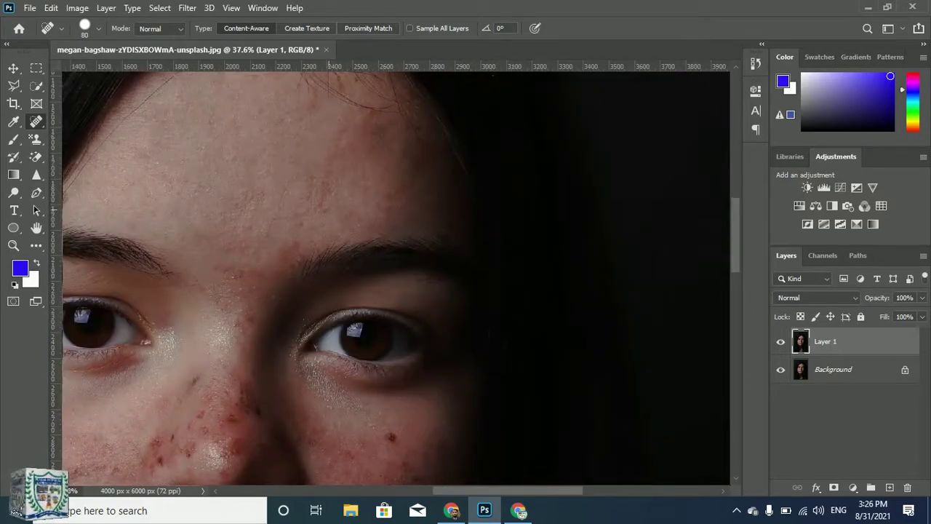
# Use the Patch tool to replace the long reddish strip above the shadowed eyebrow with adjacent clear skin, leaving nothing selected
pyautogui.rightClick(36, 122)
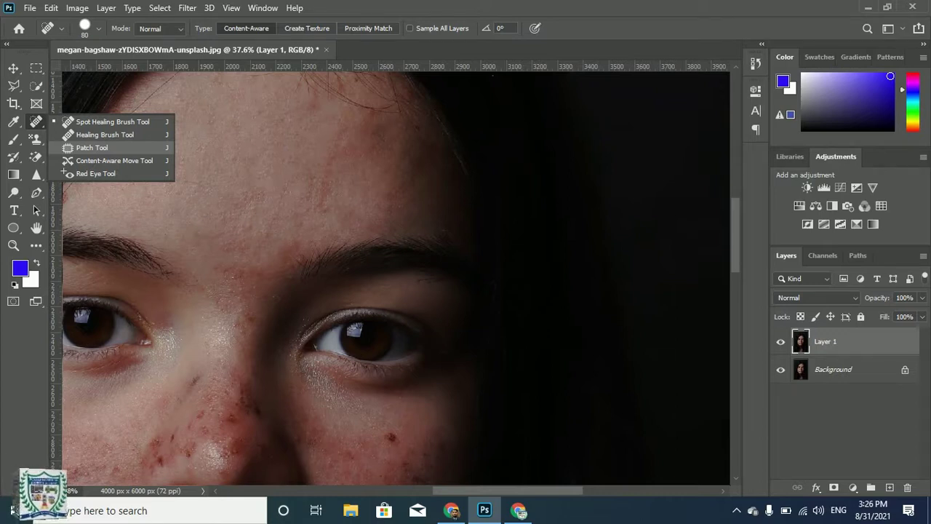
pyautogui.click(92, 147)
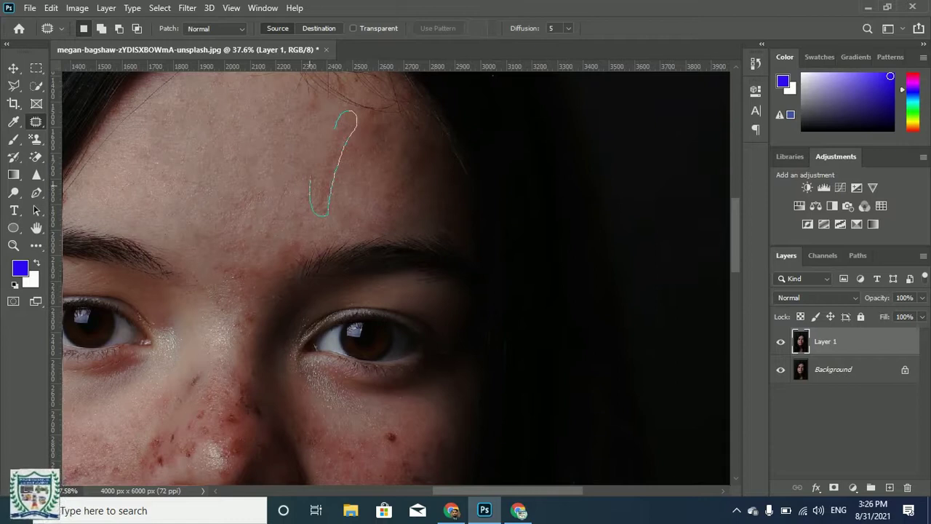
pyautogui.moveTo(334, 126); pyautogui.dragTo(336, 123)
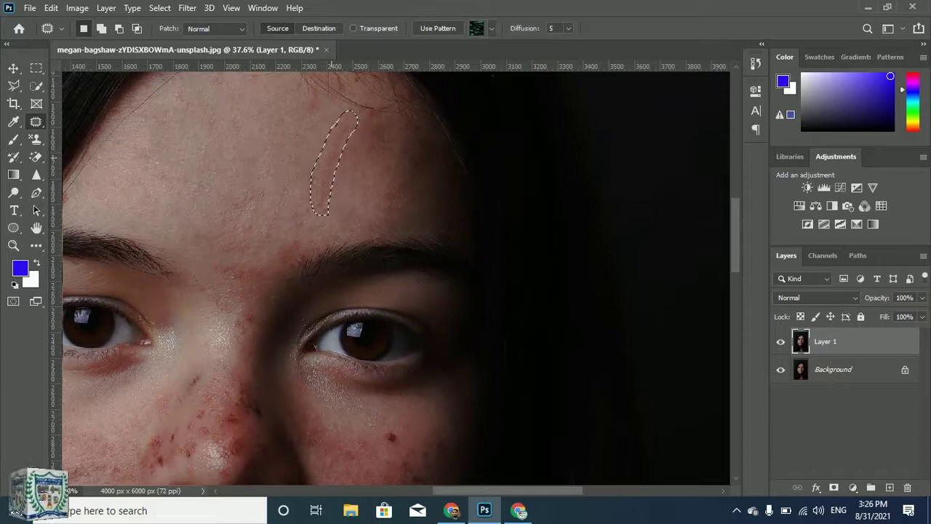
pyautogui.moveTo(333, 160); pyautogui.dragTo(299, 158)
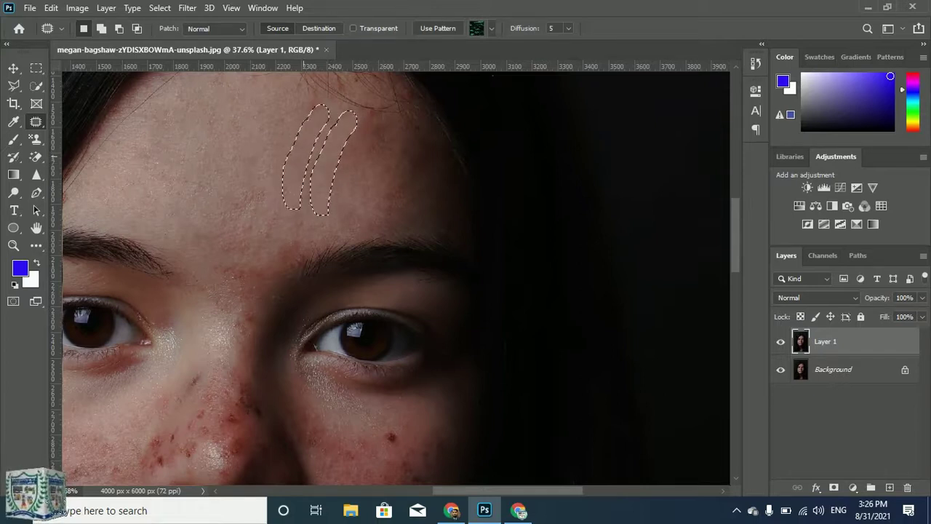
pyautogui.hotkey('ctrl', 'd')
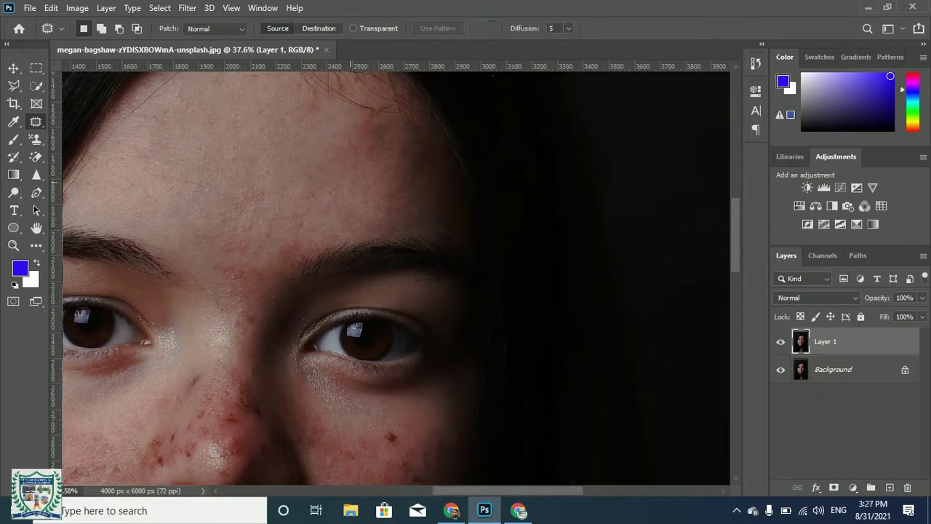
# Patch the reddish area on the shaded side of the upper forehead with clearer mid-forehead skin and deselect it
pyautogui.moveTo(393, 140); pyautogui.dragTo(337, 146)
pyautogui.moveTo(339, 113)
pyautogui.mouseDown()
pyautogui.moveTo(357, 108)
pyautogui.moveTo(344, 137)
pyautogui.moveTo(279, 142)
pyautogui.mouseUp()
pyautogui.hotkey('ctrl', 'd')
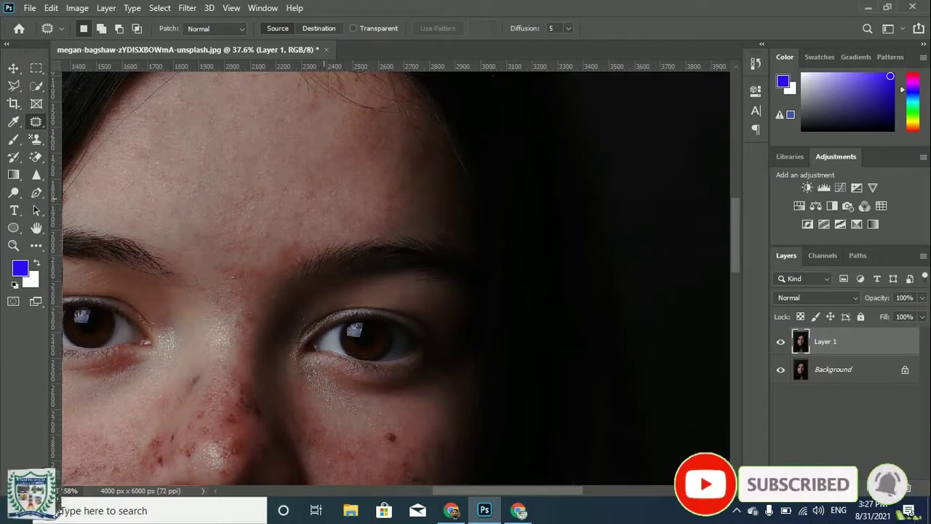
# Patch the small spot just below the hairline near the loose strands with clean forehead skin, repeating the patch once
pyautogui.scroll(3, 305, 208)
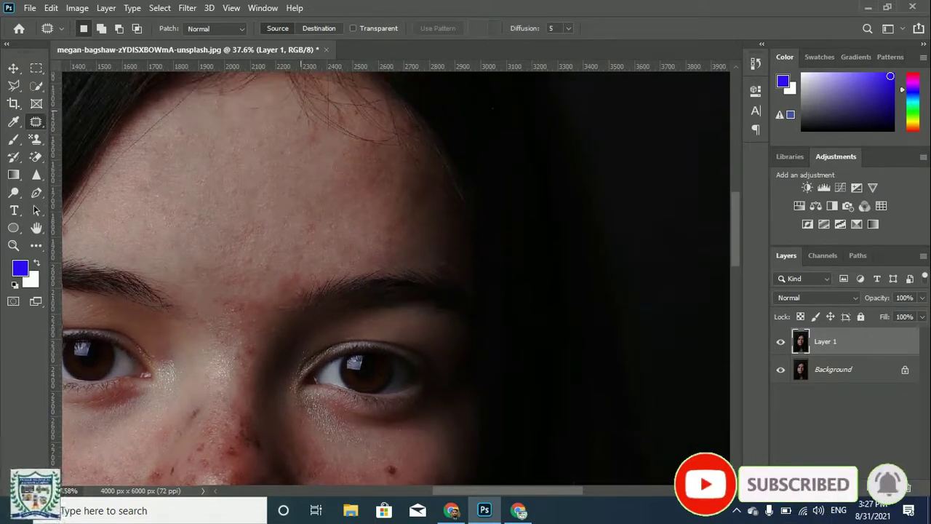
pyautogui.moveTo(302, 110)
pyautogui.mouseDown()
pyautogui.moveTo(294, 125)
pyautogui.moveTo(301, 133)
pyautogui.moveTo(275, 144)
pyautogui.mouseUp()
pyautogui.hotkey('ctrl', 'd')
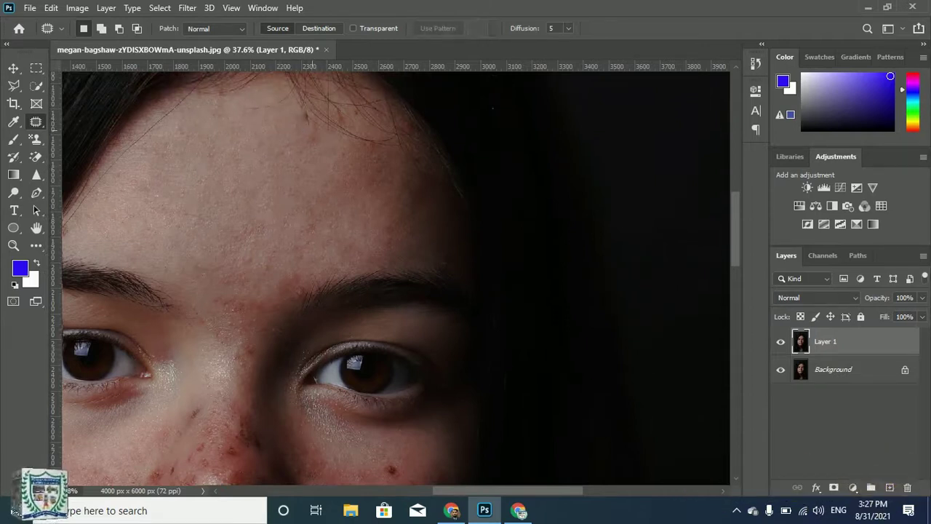
pyautogui.moveTo(300, 110); pyautogui.dragTo(299, 113)
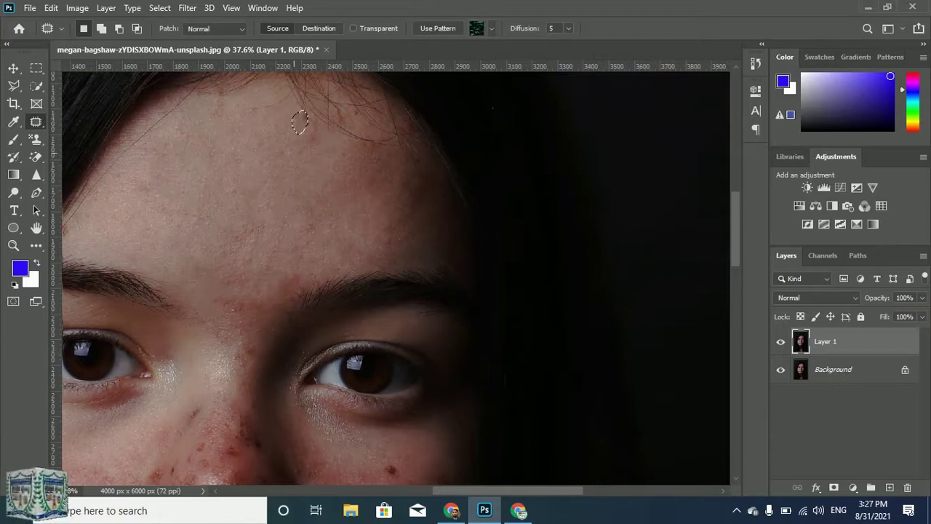
pyautogui.hotkey('ctrl', 'd')
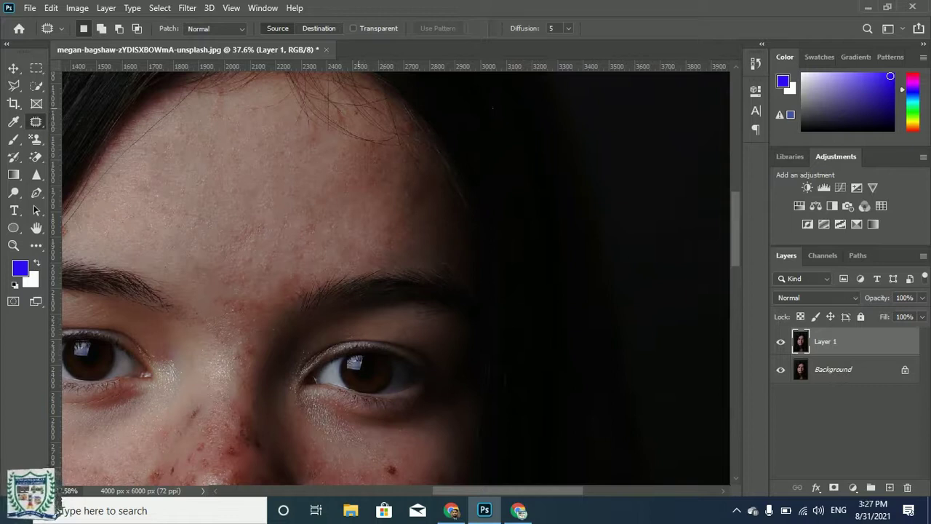
# Patch the dark red spot between the loose hair strands and the discoloured patch beside it with nearby clean skin
pyautogui.scroll(15, 362, 110)
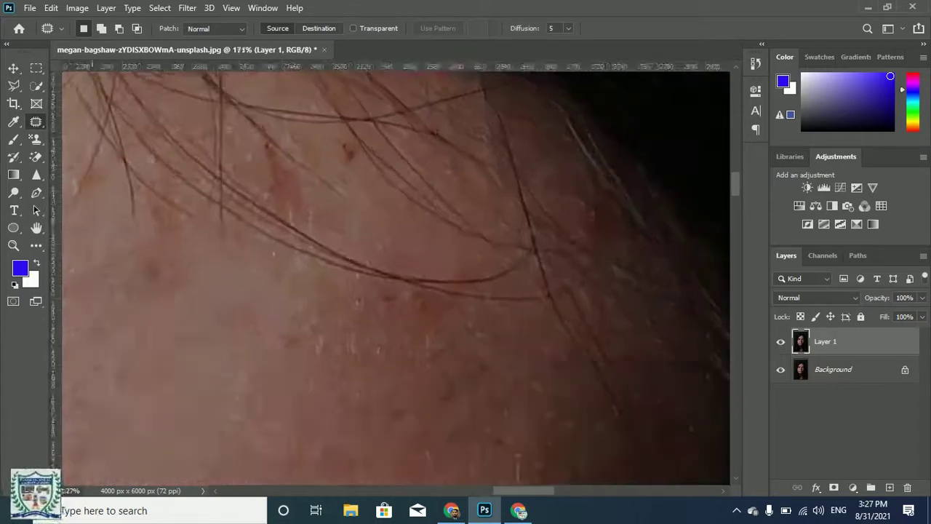
pyautogui.scroll(5, 362, 112)
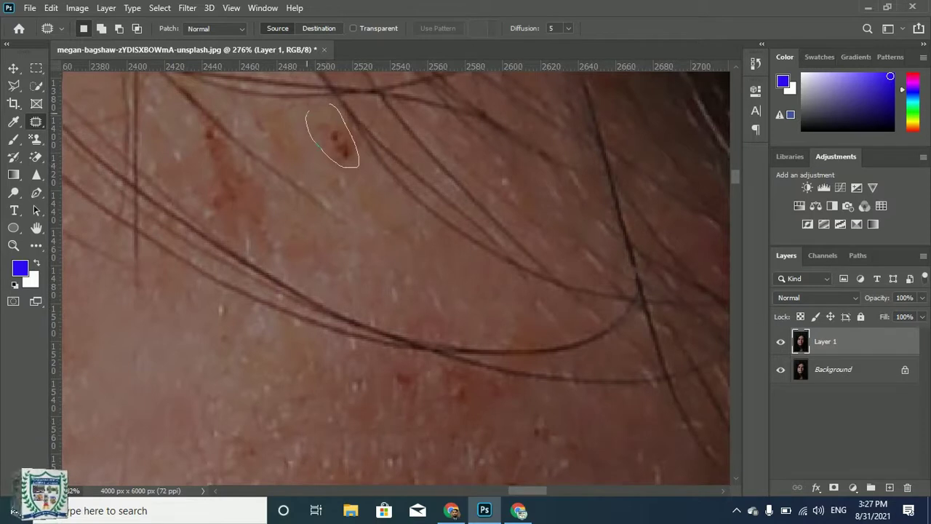
pyautogui.moveTo(326, 105)
pyautogui.mouseDown()
pyautogui.moveTo(359, 181)
pyautogui.moveTo(373, 188)
pyautogui.mouseUp()
pyautogui.hotkey('ctrl', 'd')
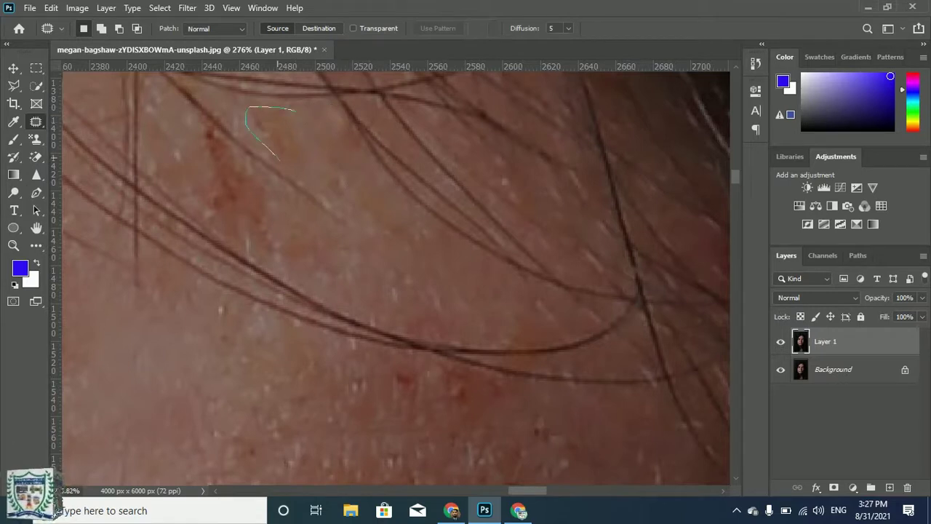
pyautogui.moveTo(302, 120)
pyautogui.mouseDown()
pyautogui.moveTo(295, 111)
pyautogui.moveTo(437, 270)
pyautogui.mouseUp()
pyautogui.hotkey('ctrl', 'd')
# Outline the elongated red mark between the hair strands, patch it with clear skin nearby, and deselect it
pyautogui.scroll(-4, 317, 189)
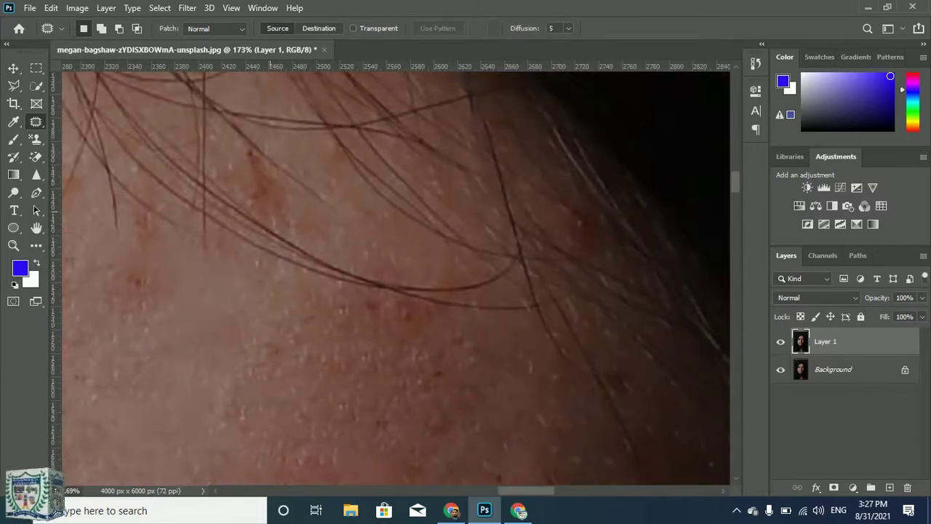
pyautogui.scroll(4, 254, 131)
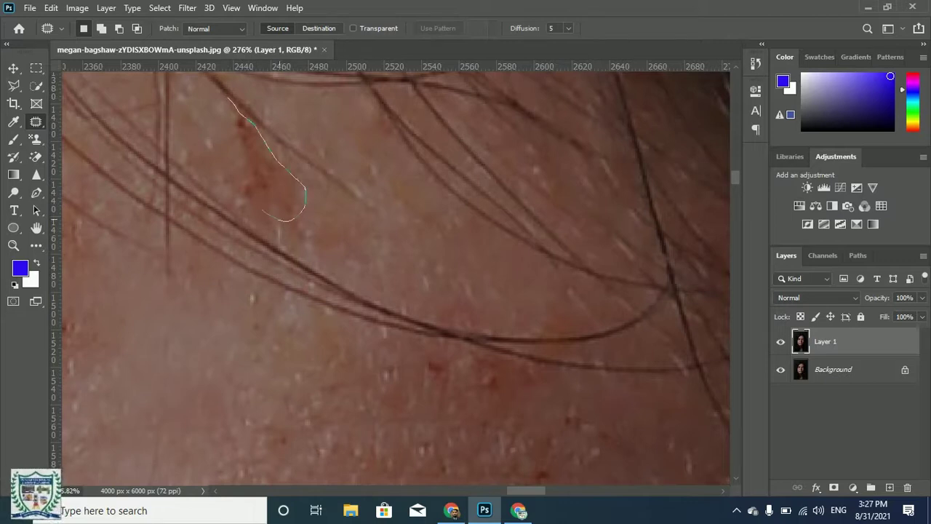
pyautogui.moveTo(225, 98); pyautogui.dragTo(200, 101)
pyautogui.moveTo(251, 160)
pyautogui.mouseDown()
pyautogui.moveTo(257, 184)
pyautogui.moveTo(430, 256)
pyautogui.moveTo(438, 228)
pyautogui.mouseUp()
pyautogui.hotkey('ctrl', 'd')
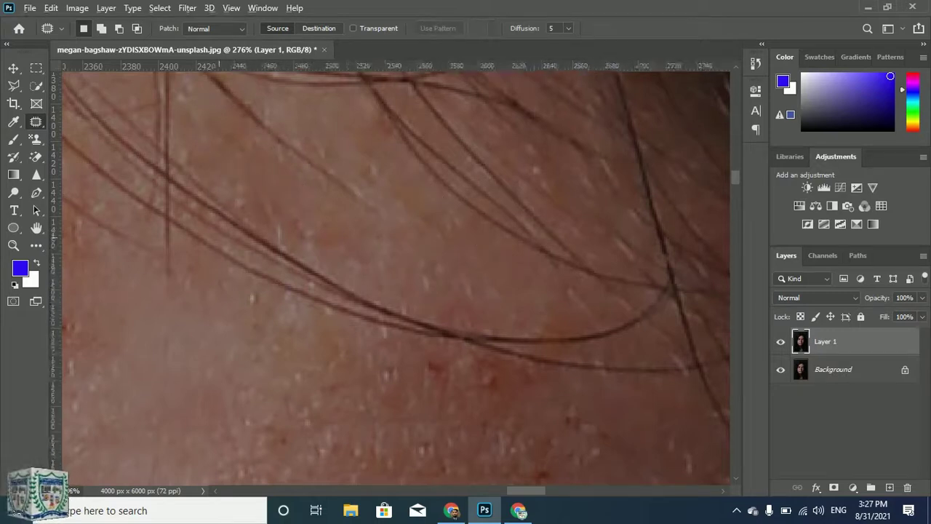
# Patch the dark reddish spot beside the hairline at the shaded temple with clearer forehead skin and deselect it
pyautogui.scroll(-10, 219, 246)
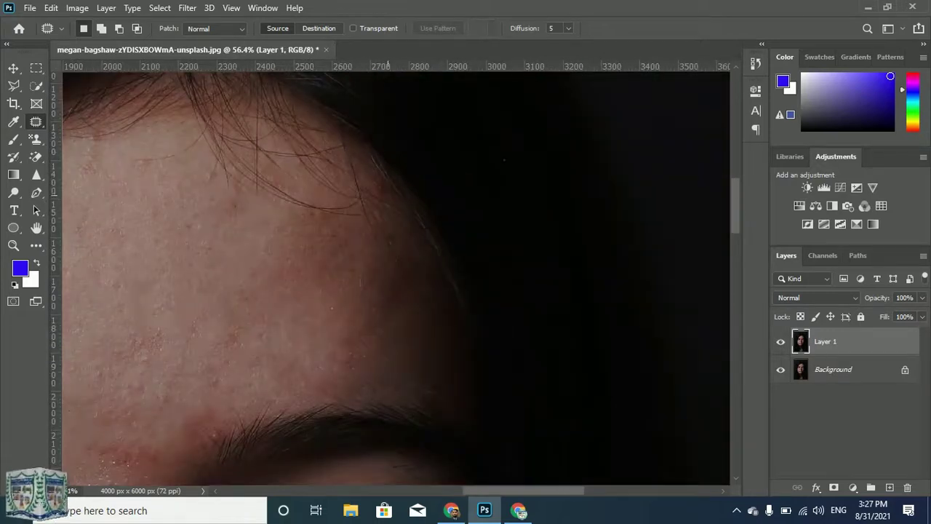
pyautogui.scroll(7, 342, 182)
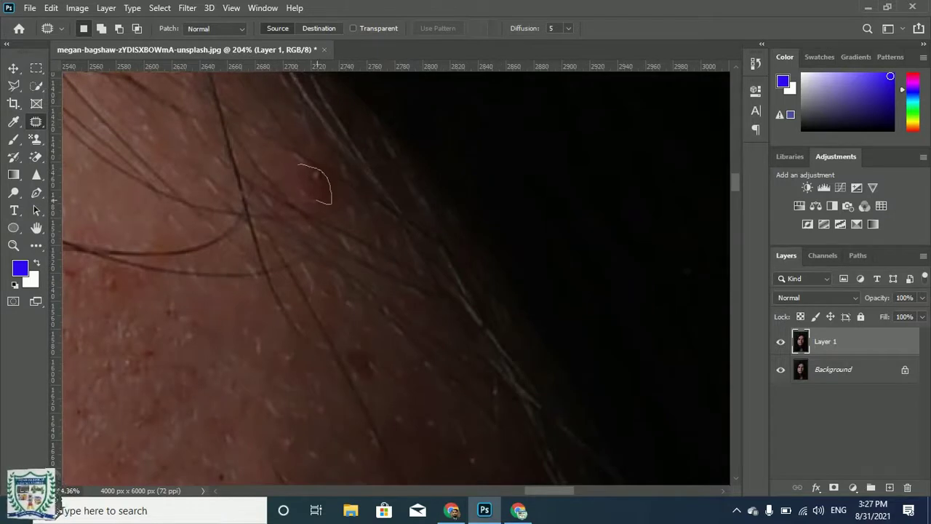
pyautogui.moveTo(332, 204)
pyautogui.mouseDown()
pyautogui.moveTo(299, 212)
pyautogui.moveTo(264, 320)
pyautogui.moveTo(233, 320)
pyautogui.mouseUp()
pyautogui.hotkey('ctrl', 'd')
pyautogui.scroll(-4, 379, 207)
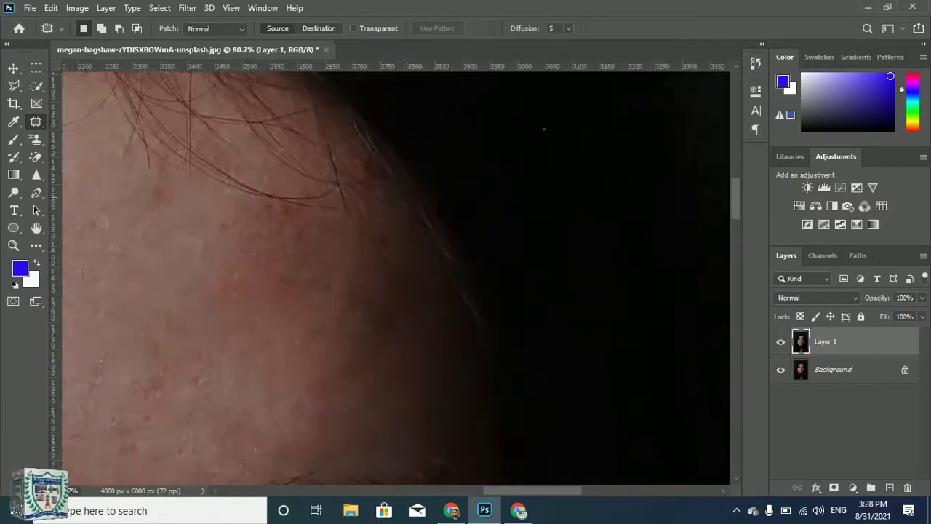
# Patch the reddish area just under the curved loose hair strand with clearer forehead skin and deselect it
pyautogui.scroll(2, 271, 205)
pyautogui.moveTo(327, 202)
pyautogui.mouseDown()
pyautogui.moveTo(270, 213)
pyautogui.moveTo(259, 191)
pyautogui.mouseUp()
pyautogui.scroll(-3, 357, 186)
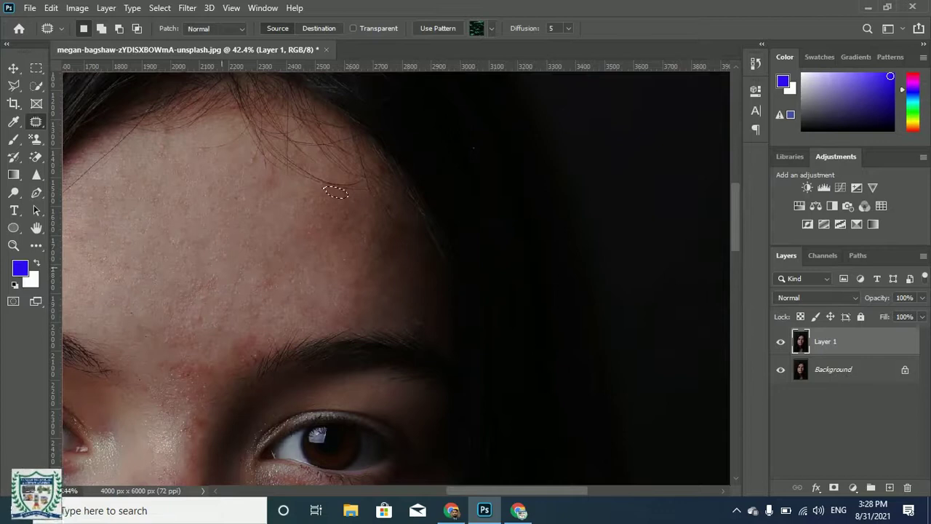
pyautogui.click(232, 265)
pyautogui.scroll(-3, 364, 241)
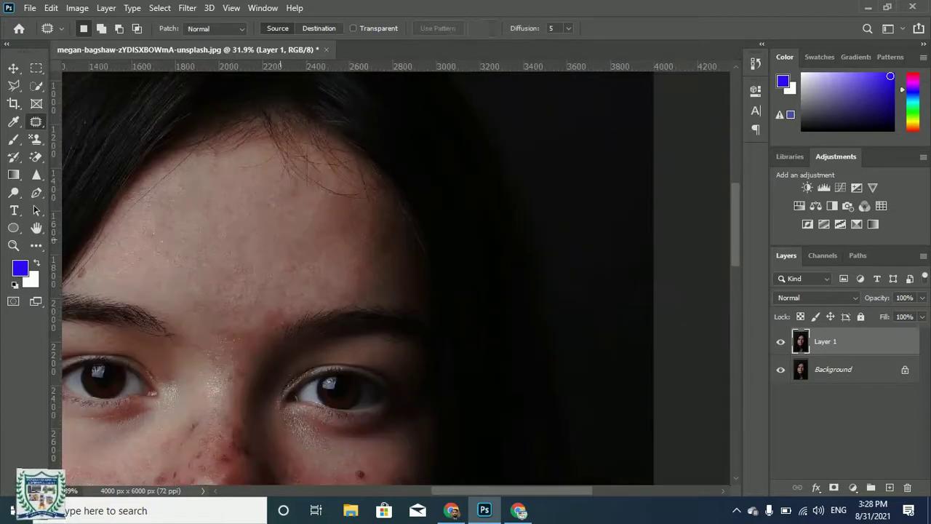
# Patch the small reddish marks on the upper forehead below the hairline with smooth skin lower on the forehead
pyautogui.scroll(-4, 322, 195)
pyautogui.scroll(4, 255, 173)
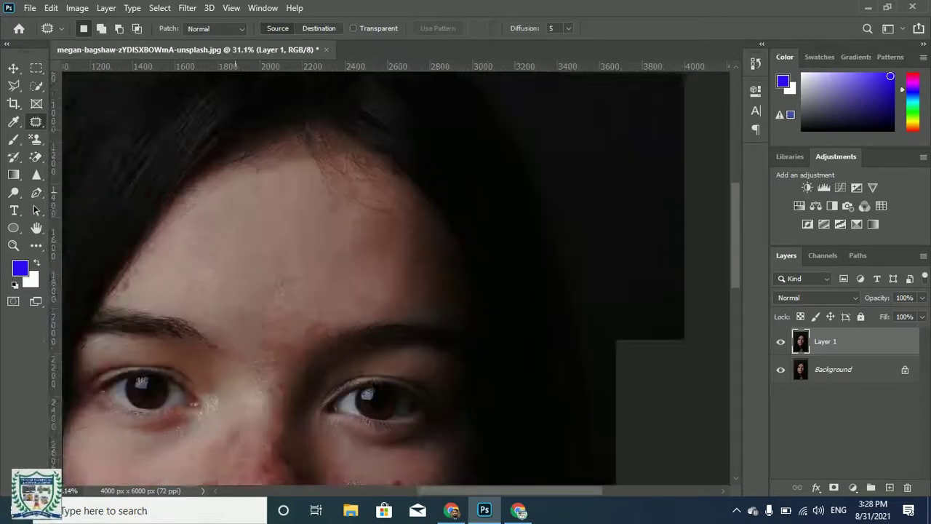
pyautogui.scroll(4, 255, 174)
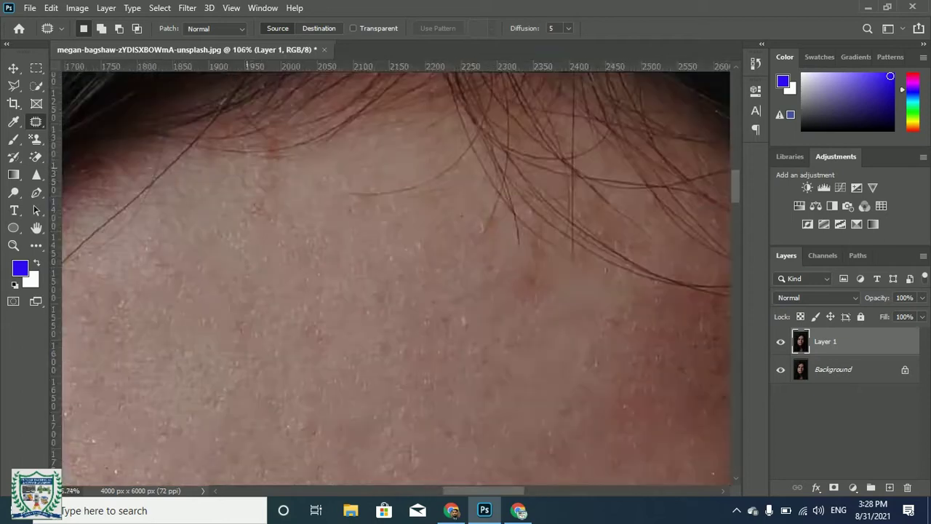
pyautogui.moveTo(251, 169); pyautogui.dragTo(231, 184)
pyautogui.moveTo(268, 191); pyautogui.dragTo(272, 253)
pyautogui.moveTo(311, 298); pyautogui.dragTo(321, 299)
pyautogui.press('Return')
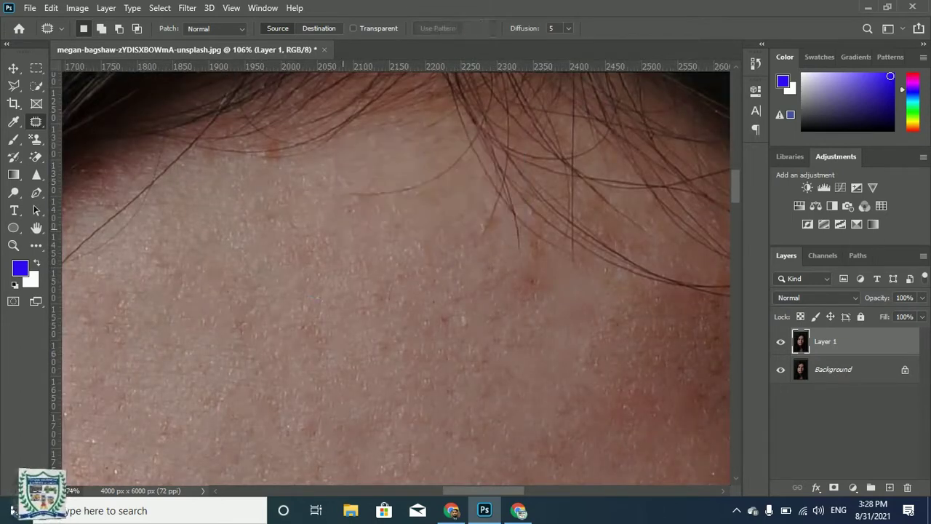
pyautogui.scroll(-3, 369, 276)
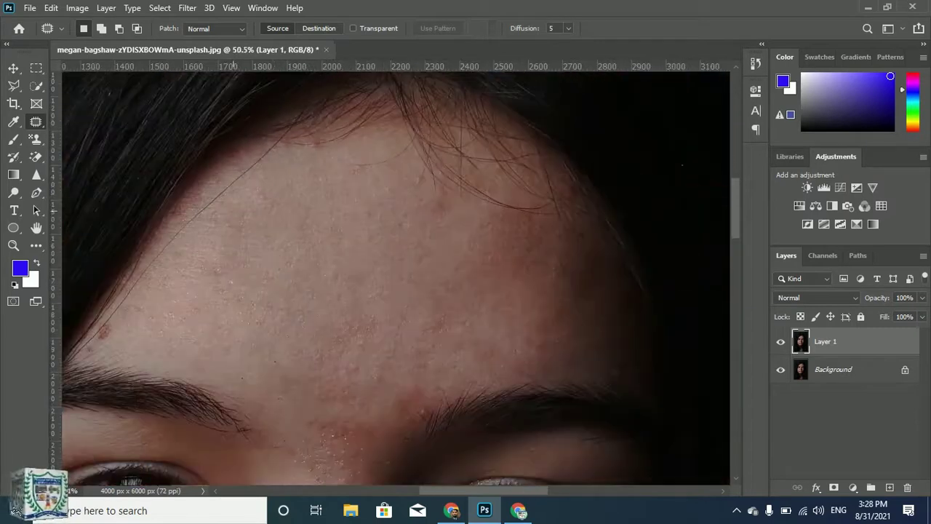
# Patch the brown-red spot beside the loose hair strand above the outer eyebrow with clear forehead skin, and deselect it
pyautogui.scroll(5, 101, 348)
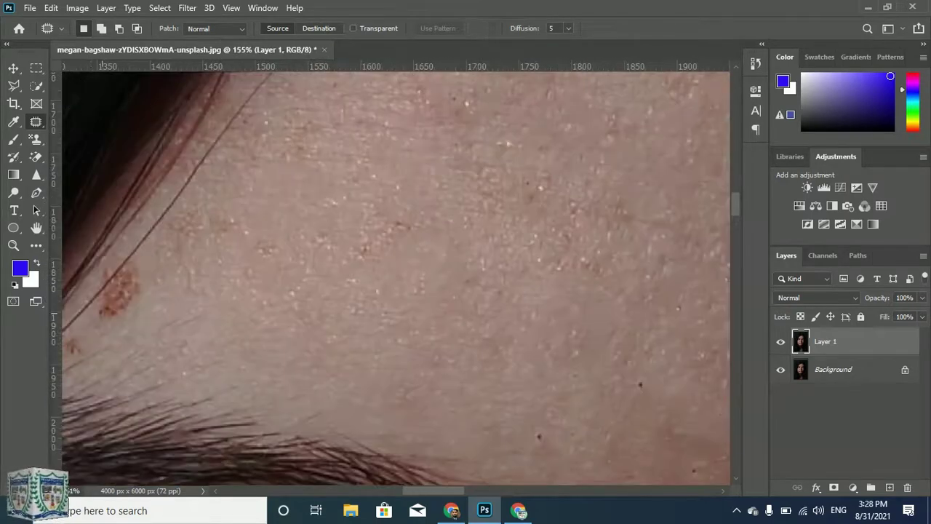
pyautogui.moveTo(107, 325)
pyautogui.mouseDown()
pyautogui.moveTo(194, 280)
pyautogui.moveTo(226, 279)
pyautogui.mouseUp()
pyautogui.hotkey('ctrl', 'd')
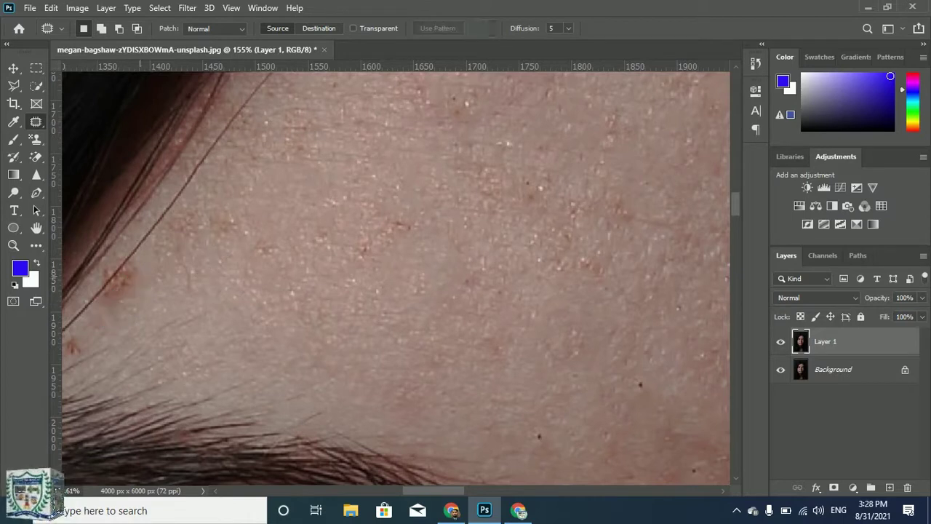
# Try to patch the rest of the brown-red spot across the loose hair strand with clear forehead skin
pyautogui.hotkey('ctrl', 'd')
pyautogui.moveTo(115, 279); pyautogui.dragTo(135, 266)
pyautogui.moveTo(98, 292)
pyautogui.mouseDown()
pyautogui.moveTo(135, 269)
pyautogui.moveTo(275, 279)
pyautogui.mouseUp()
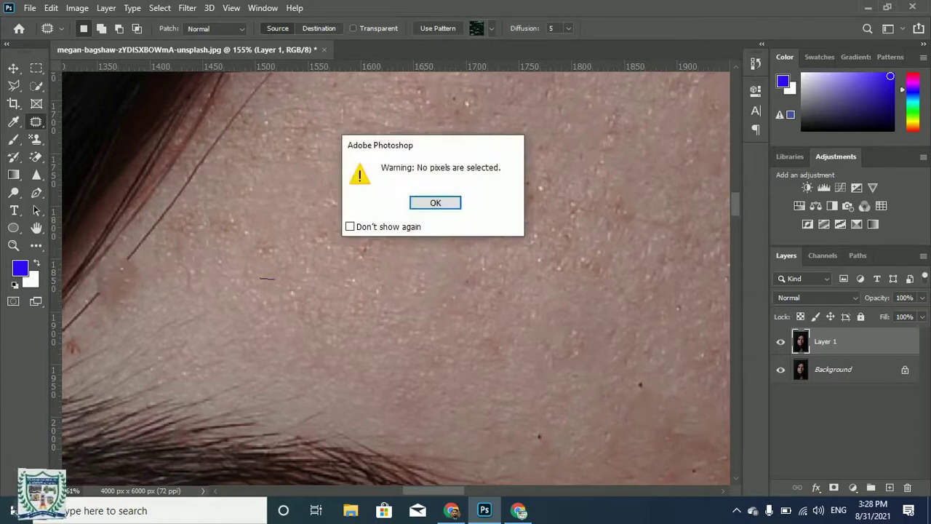
pyautogui.click(435, 203)
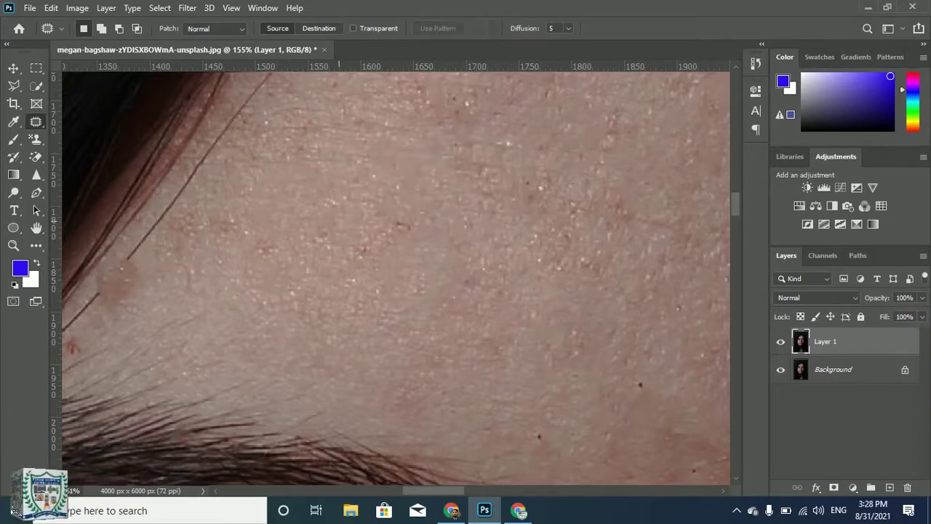
pyautogui.moveTo(121, 259); pyautogui.dragTo(133, 263)
pyautogui.hotkey('ctrl', 'd')
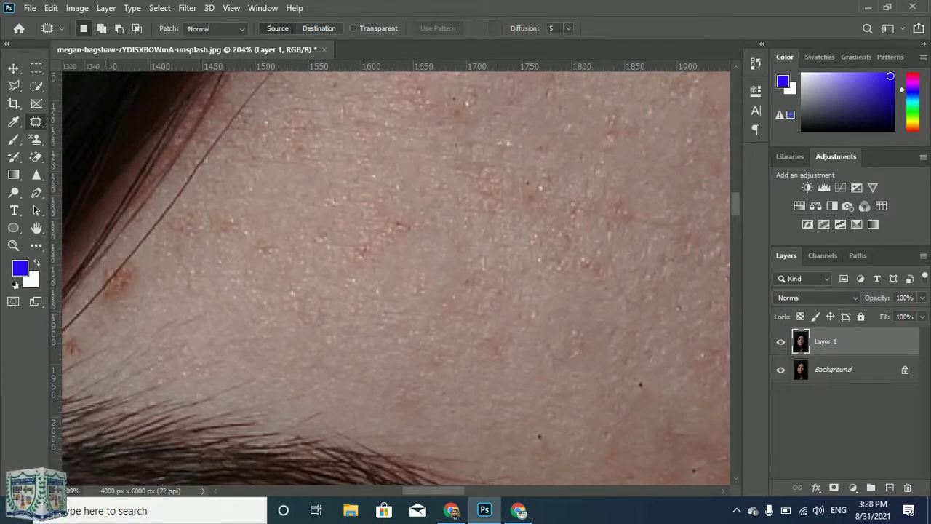
# Outline the brown-red spot closely along the edge of the hair strand, patch it with adjacent clear skin, and deselect it
pyautogui.scroll(15, 104, 316)
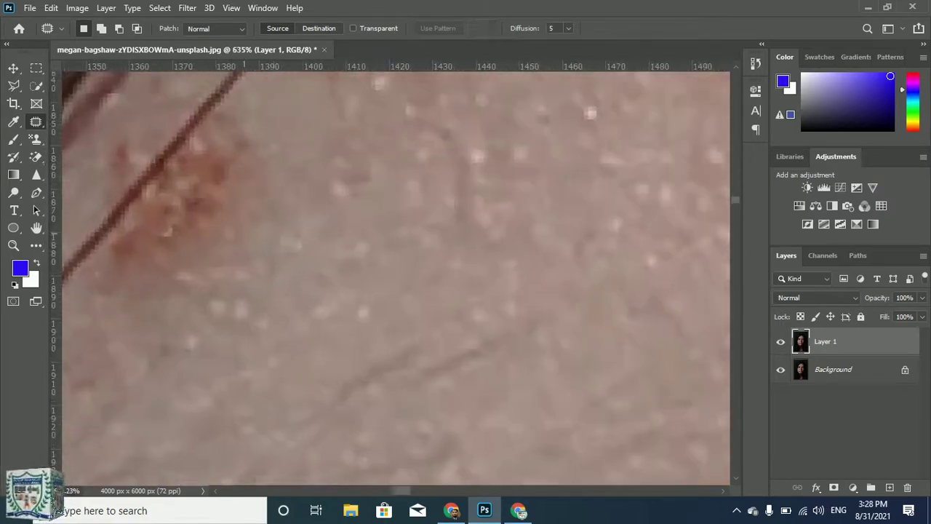
pyautogui.scroll(-3, 245, 233)
pyautogui.scroll(2, 167, 229)
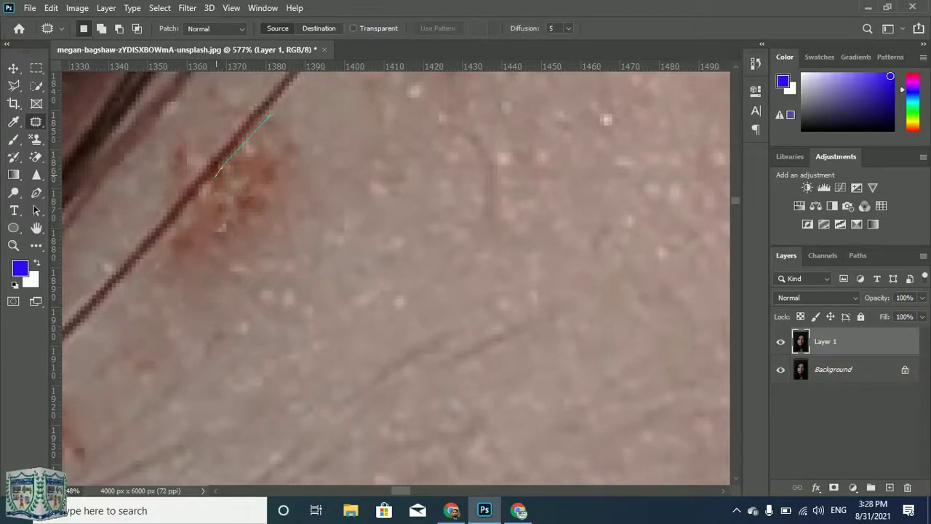
pyautogui.moveTo(291, 218)
pyautogui.mouseDown()
pyautogui.moveTo(313, 131)
pyautogui.moveTo(271, 114)
pyautogui.mouseUp()
pyautogui.moveTo(240, 189); pyautogui.dragTo(331, 187)
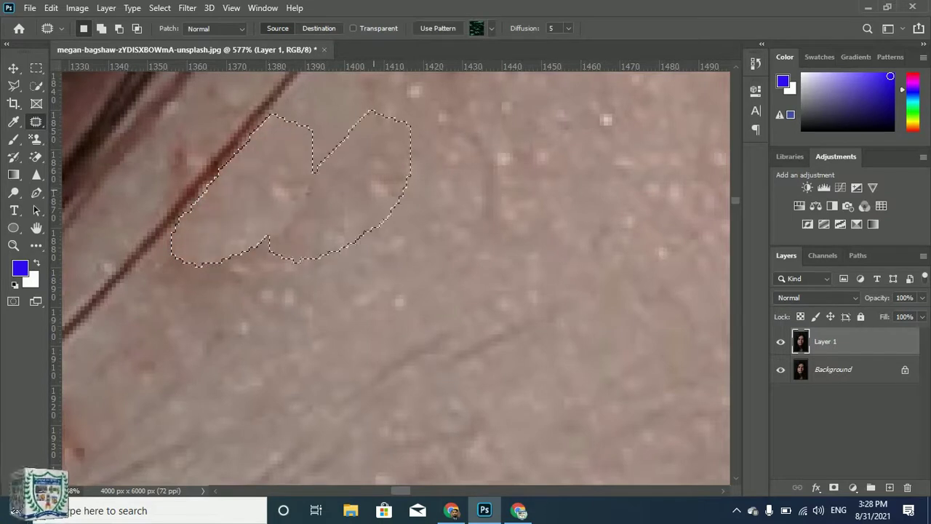
pyautogui.hotkey('ctrl', 'd')
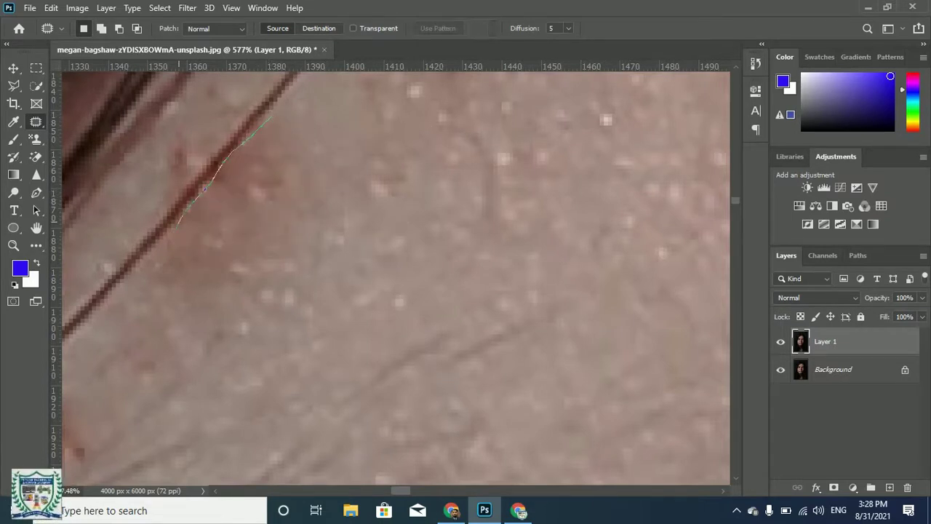
# Outline the remaining redness beside the hair strand and patch it again with clean skin farther from the strand
pyautogui.moveTo(206, 284)
pyautogui.mouseDown()
pyautogui.moveTo(289, 251)
pyautogui.moveTo(318, 149)
pyautogui.mouseUp()
pyautogui.moveTo(218, 169); pyautogui.dragTo(217, 172)
pyautogui.moveTo(247, 200); pyautogui.dragTo(445, 198)
pyautogui.moveTo(453, 297); pyautogui.dragTo(448, 293)
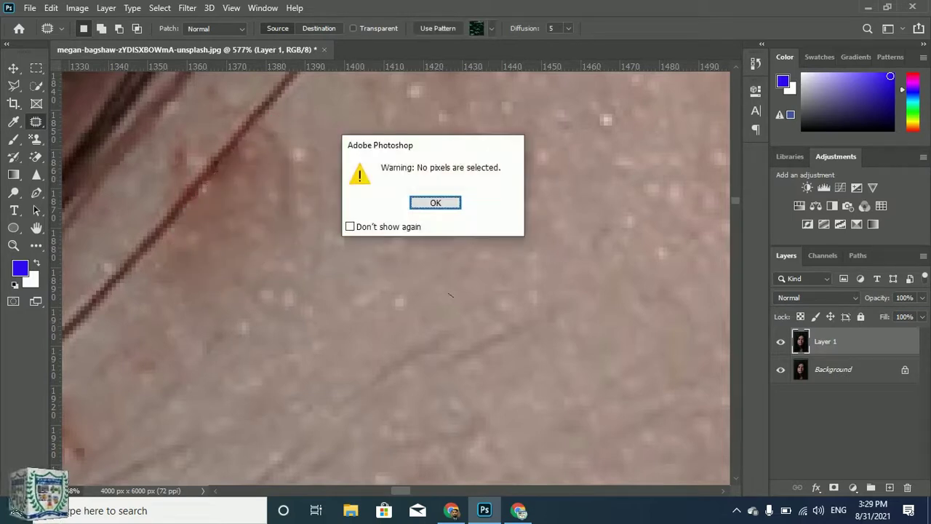
pyautogui.click(435, 203)
# Patch the small reddish mark on the hairline side of the strand with the clear skin above it, and deselect it
pyautogui.scroll(-7, 209, 204)
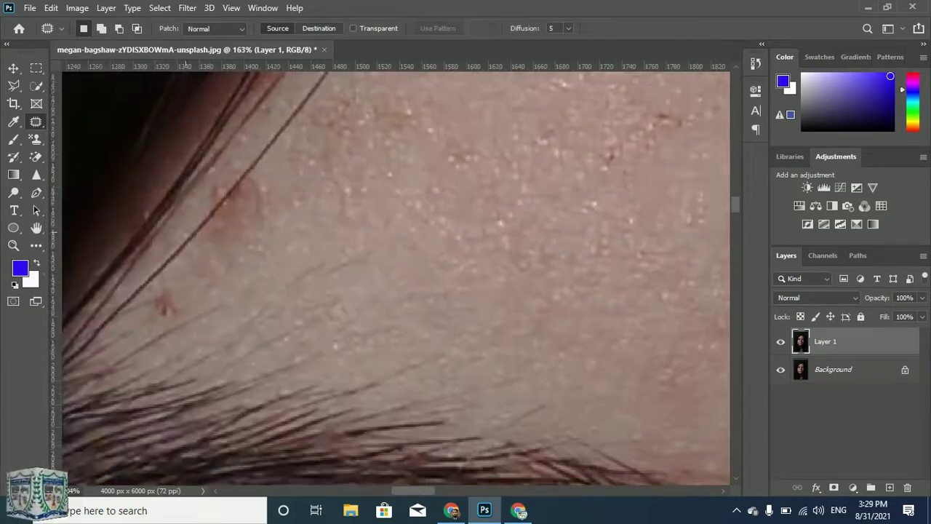
pyautogui.scroll(7, 211, 196)
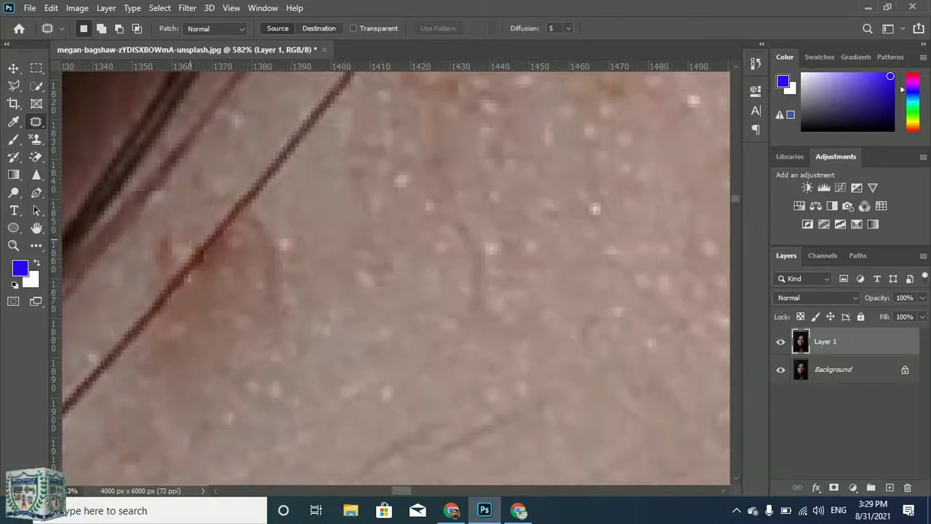
pyautogui.moveTo(190, 240)
pyautogui.mouseDown()
pyautogui.moveTo(146, 255)
pyautogui.moveTo(204, 184)
pyautogui.mouseUp()
pyautogui.hotkey('ctrl', 'd')
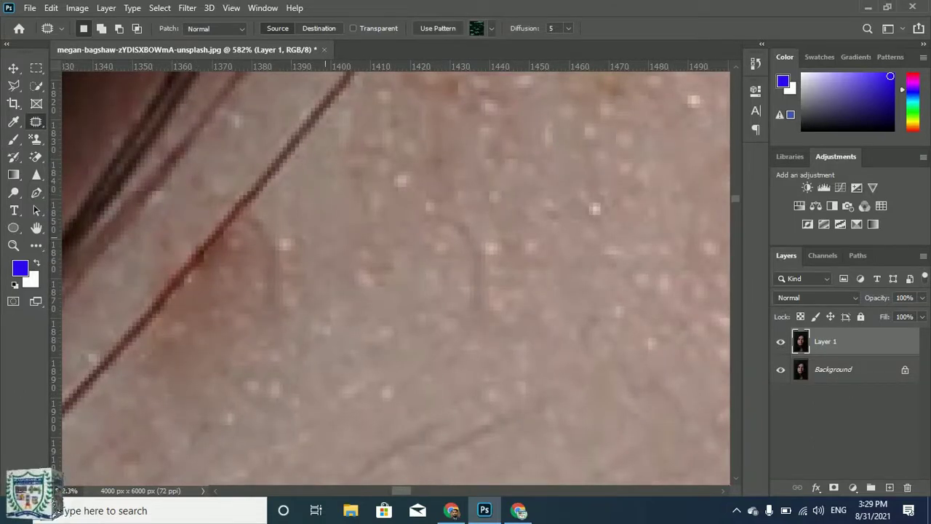
# Patch the leftover redness along the edge of the hair strand in two small areas, deselecting after each
pyautogui.scroll(-1, 211, 127)
pyautogui.scroll(-1, 210, 127)
pyautogui.moveTo(266, 185); pyautogui.dragTo(261, 179)
pyautogui.moveTo(252, 213); pyautogui.dragTo(319, 200)
pyautogui.hotkey('ctrl', 'd')
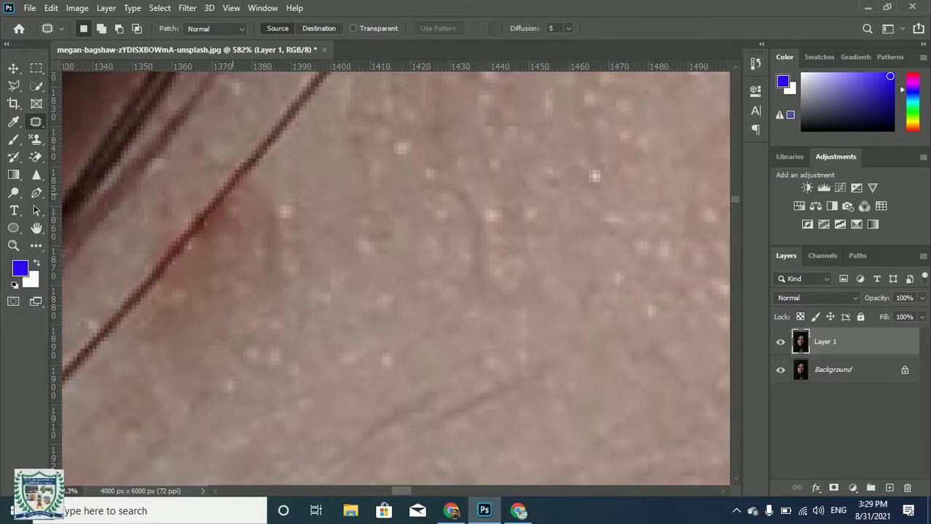
pyautogui.moveTo(194, 250)
pyautogui.mouseDown()
pyautogui.moveTo(233, 201)
pyautogui.moveTo(225, 232)
pyautogui.mouseUp()
pyautogui.hotkey('ctrl', 'd')
# Outline the small red mark just above the outer eyebrow hairs, patch it with adjacent clear skin, and deselect it
pyautogui.scroll(-10, 195, 250)
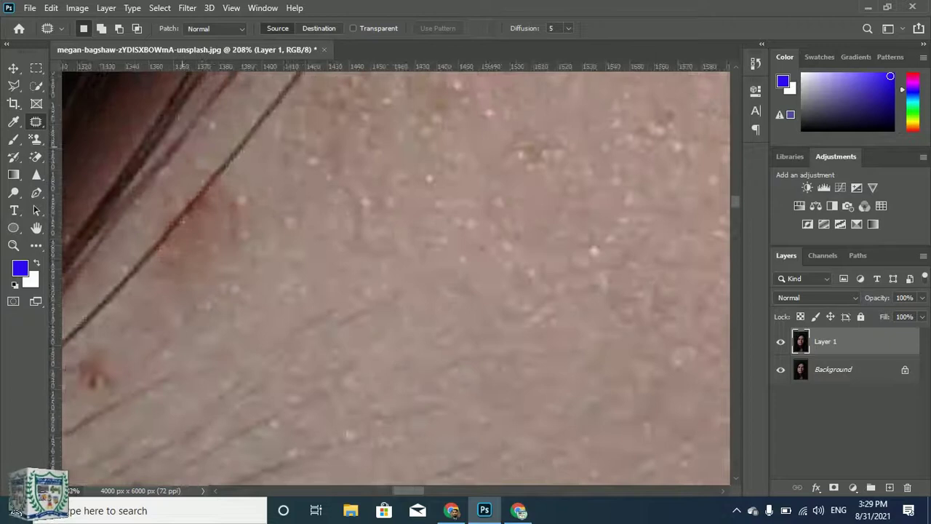
pyautogui.scroll(5, 178, 212)
pyautogui.scroll(4, 178, 200)
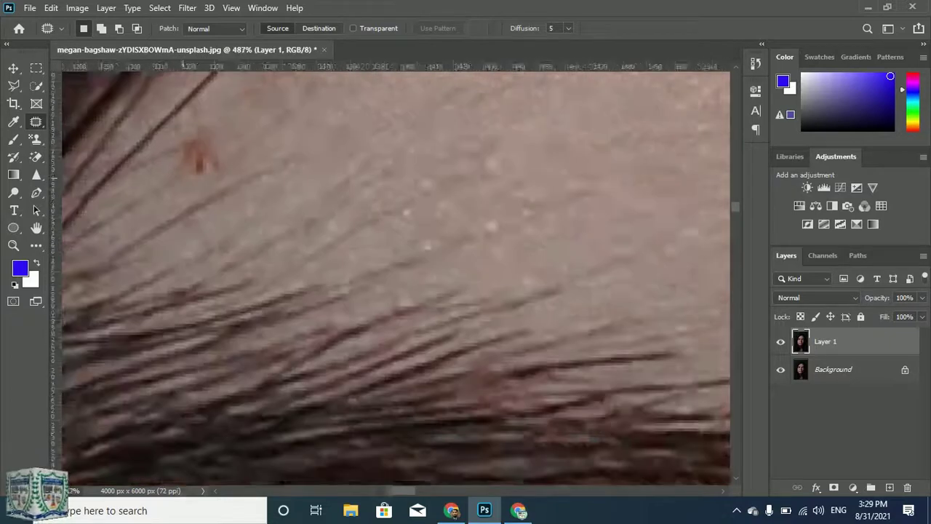
pyautogui.moveTo(218, 189); pyautogui.dragTo(221, 114)
pyautogui.moveTo(211, 150)
pyautogui.mouseDown()
pyautogui.moveTo(244, 129)
pyautogui.moveTo(272, 139)
pyautogui.mouseUp()
pyautogui.hotkey('ctrl', 'd')
pyautogui.scroll(-8, 195, 204)
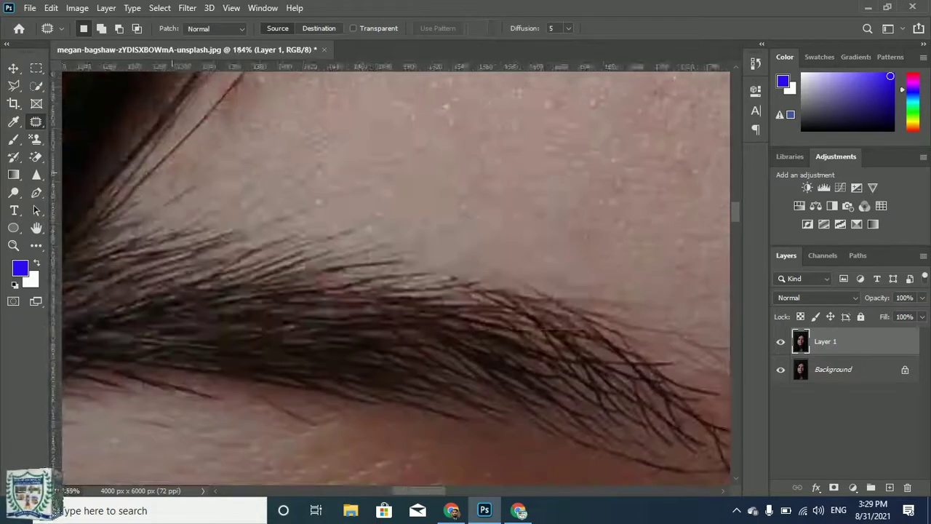
# Patch the reddish, bumpy area between the eyebrows with clearer lower-forehead skin and deselect it
pyautogui.scroll(3, 530, 225)
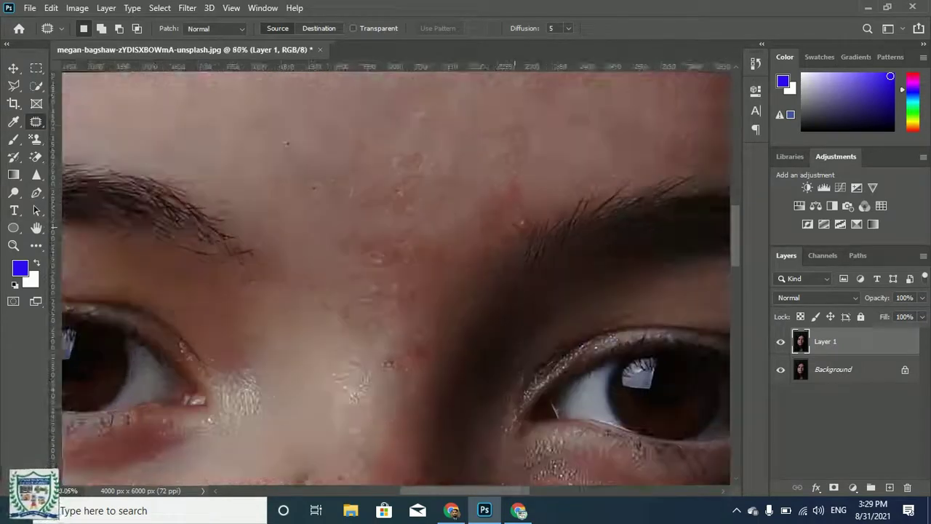
pyautogui.moveTo(434, 231)
pyautogui.mouseDown()
pyautogui.moveTo(322, 233)
pyautogui.moveTo(364, 305)
pyautogui.moveTo(423, 251)
pyautogui.mouseUp()
pyautogui.moveTo(371, 263); pyautogui.dragTo(272, 189)
pyautogui.hotkey('ctrl', 'd')
pyautogui.scroll(-3, 286, 148)
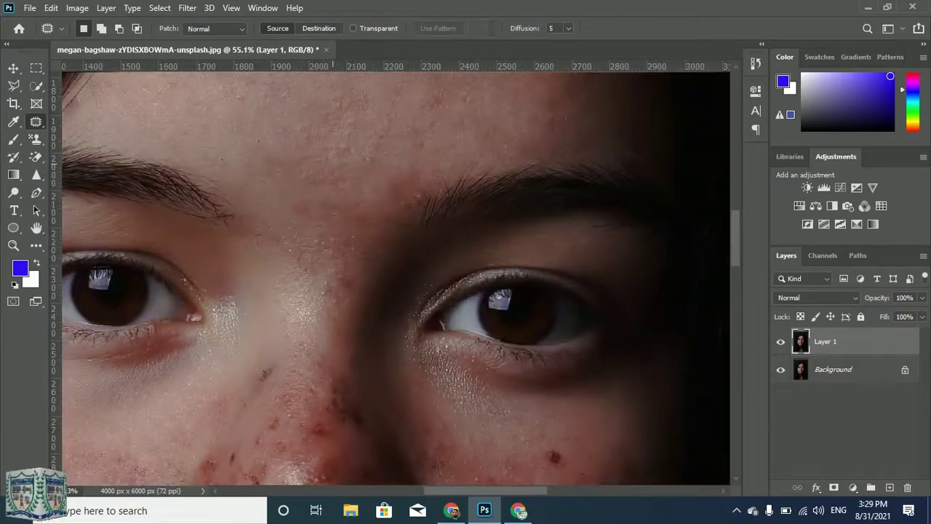
# Patch the uneven skin on the lower central forehead above the brows with smoother skin nearby, and deselect it
pyautogui.moveTo(304, 156)
pyautogui.mouseDown()
pyautogui.moveTo(353, 183)
pyautogui.moveTo(325, 149)
pyautogui.moveTo(261, 144)
pyautogui.mouseUp()
pyautogui.click(264, 146)
pyautogui.click(435, 202)
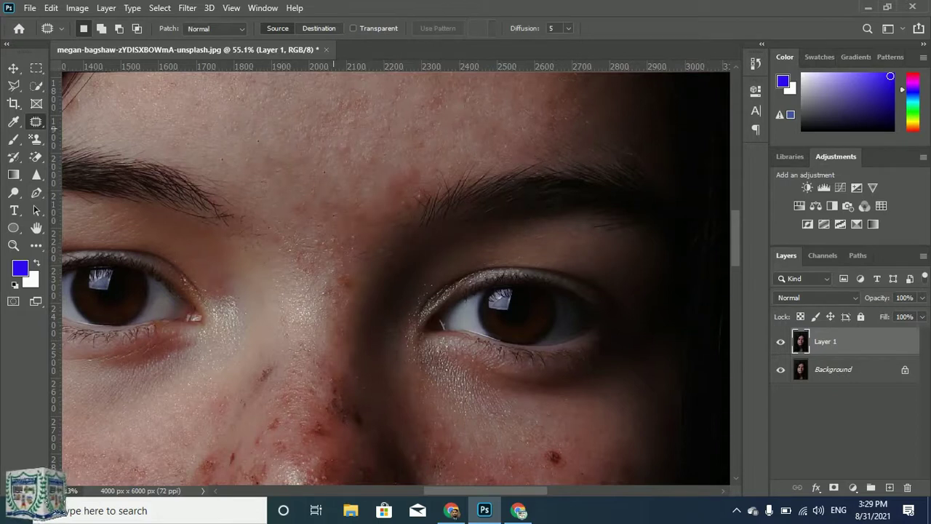
pyautogui.moveTo(263, 161)
pyautogui.mouseDown()
pyautogui.moveTo(389, 165)
pyautogui.moveTo(342, 135)
pyautogui.moveTo(221, 107)
pyautogui.mouseUp()
pyautogui.click(247, 125)
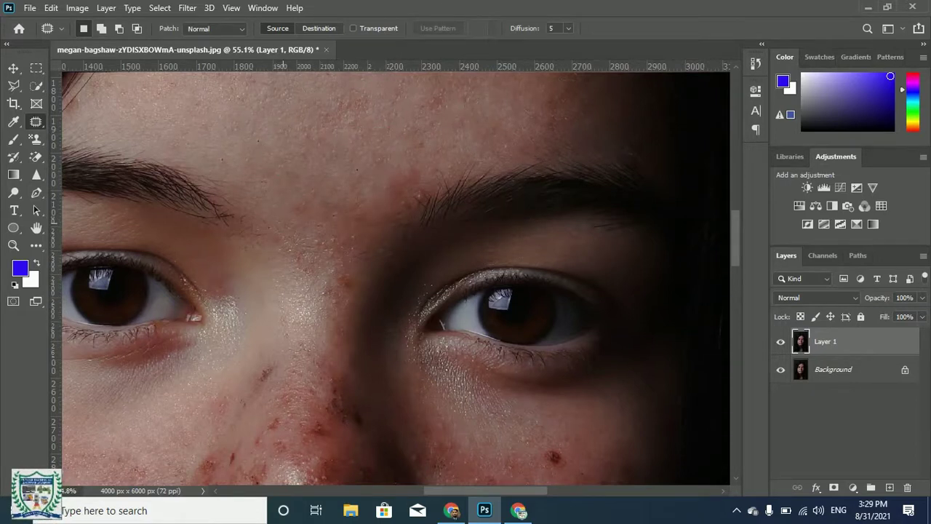
# Patch the small red spot on the forehead above the shaded-side eyebrow with clear mid-forehead skin and deselect it
pyautogui.scroll(-5, 280, 220)
pyautogui.scroll(4, 376, 154)
pyautogui.scroll(2, 393, 156)
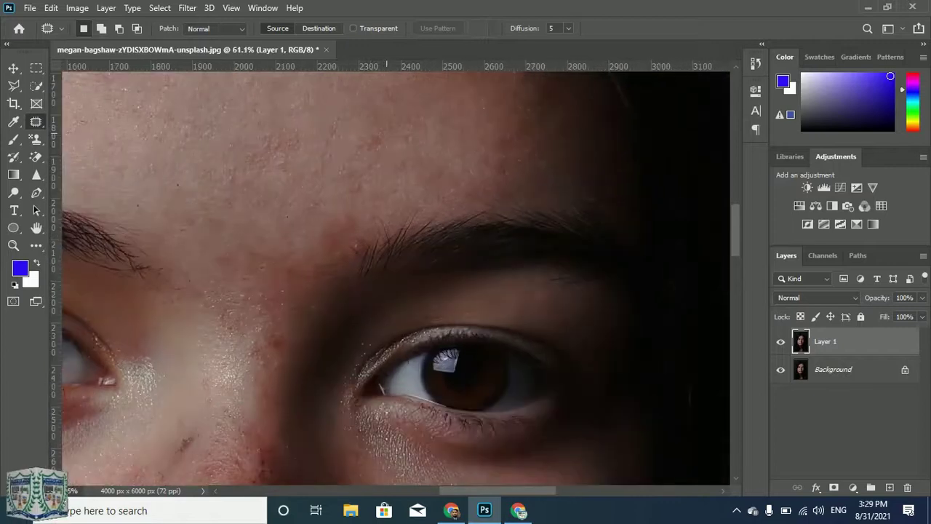
pyautogui.moveTo(355, 134); pyautogui.dragTo(359, 135)
pyautogui.moveTo(376, 142); pyautogui.dragTo(300, 129)
pyautogui.click(305, 132)
# Outline the cluster of bumps on the central forehead, patch it with smoother skin beside it, and deselect it
pyautogui.moveTo(218, 173)
pyautogui.mouseDown()
pyautogui.moveTo(313, 140)
pyautogui.moveTo(303, 134)
pyautogui.mouseUp()
pyautogui.moveTo(280, 155); pyautogui.dragTo(246, 140)
pyautogui.click(389, 161)
# Outline the redness at the inner end of the shaded-side eyebrow, patch it with clearer lower-forehead skin, and deselect it
pyautogui.scroll(-1, 389, 162)
pyautogui.scroll(-2, 319, 109)
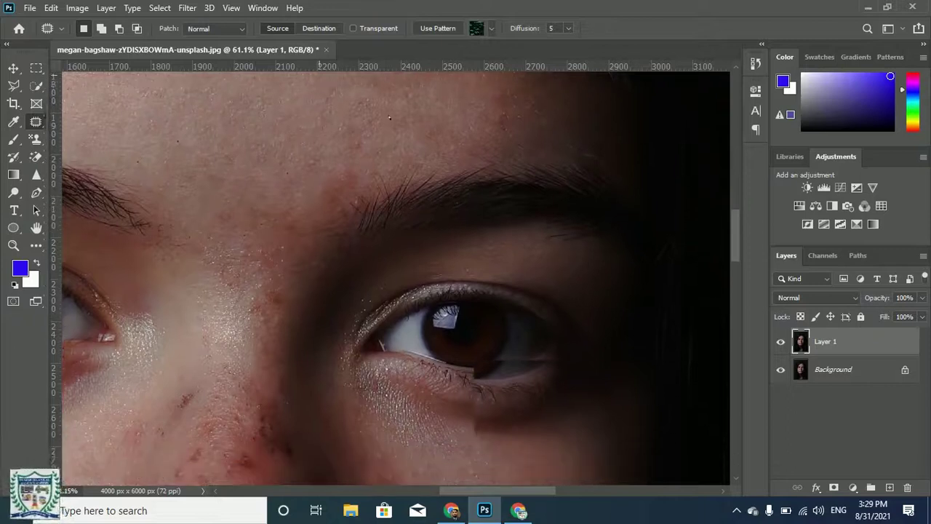
pyautogui.moveTo(365, 193)
pyautogui.mouseDown()
pyautogui.moveTo(285, 264)
pyautogui.moveTo(230, 230)
pyautogui.moveTo(327, 169)
pyautogui.moveTo(366, 190)
pyautogui.mouseUp()
pyautogui.moveTo(312, 207); pyautogui.dragTo(259, 156)
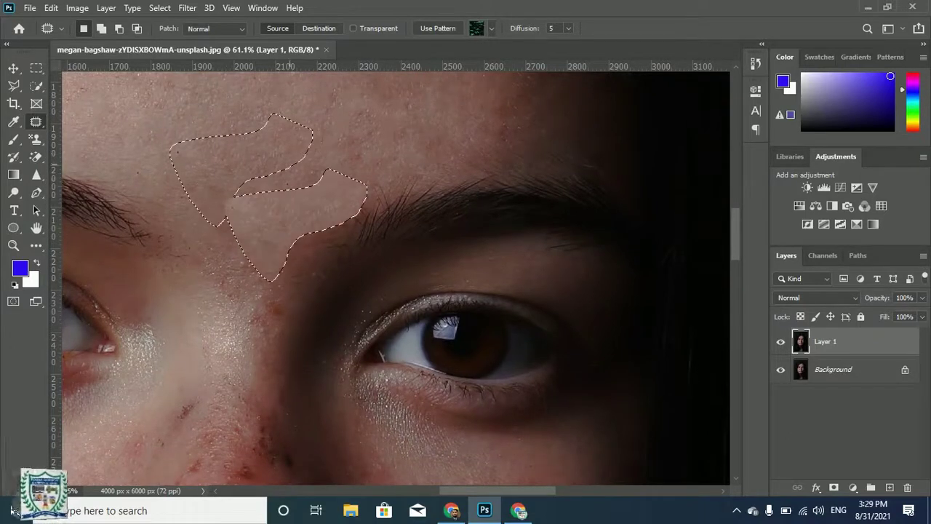
pyautogui.click(389, 174)
pyautogui.click(435, 203)
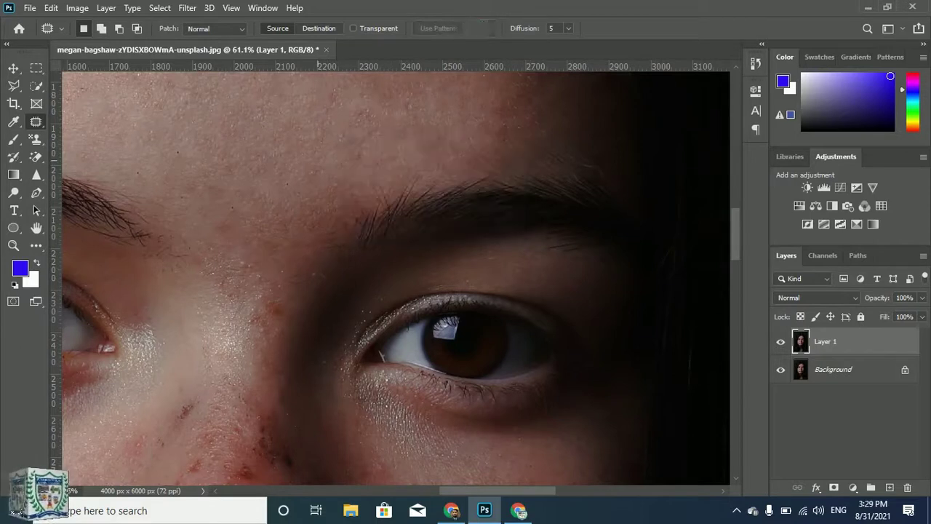
# Patch the red spot on the shaded side of the upper nose bridge with clearer skin nearby and deselect it
pyautogui.scroll(-4, 396, 278)
pyautogui.scroll(-2, 395, 279)
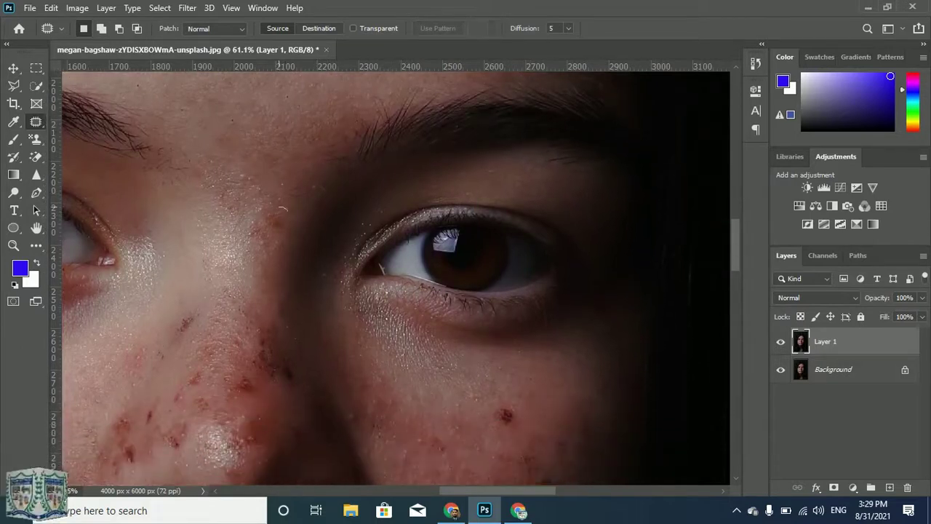
pyautogui.moveTo(260, 204)
pyautogui.mouseDown()
pyautogui.moveTo(281, 206)
pyautogui.moveTo(245, 211)
pyautogui.moveTo(245, 203)
pyautogui.moveTo(231, 238)
pyautogui.mouseUp()
pyautogui.moveTo(275, 275); pyautogui.dragTo(266, 267)
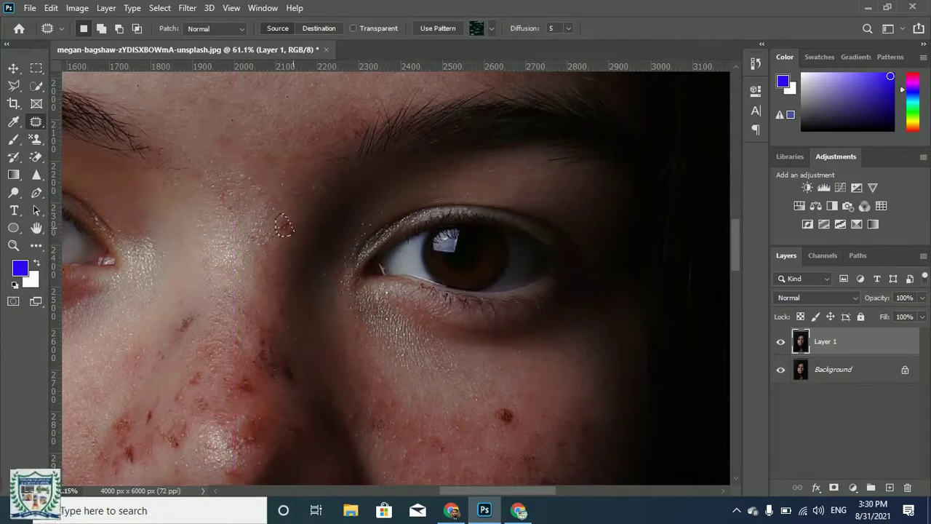
pyautogui.moveTo(287, 231); pyautogui.dragTo(265, 231)
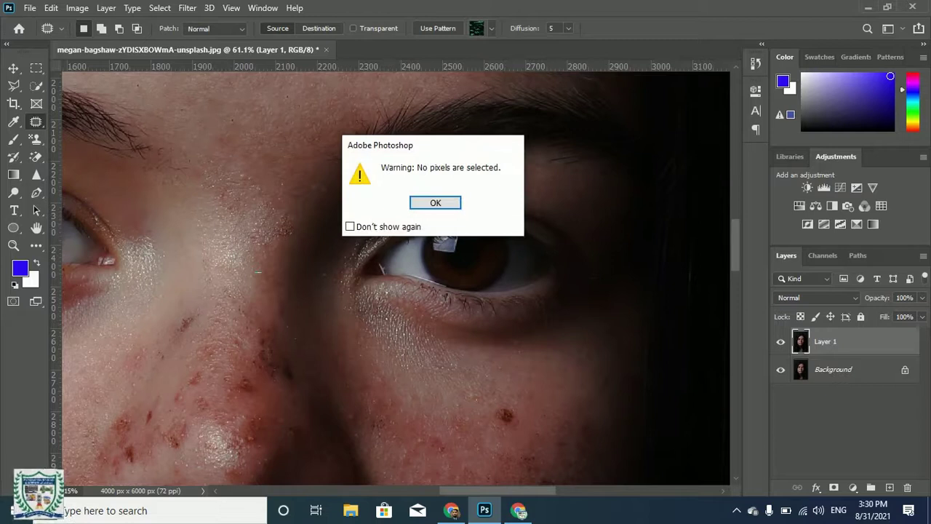
pyautogui.click(434, 202)
# Outline the uneven strip along the shaded side of the nose bridge, patch it with brighter bridge skin, and deselect it
pyautogui.scroll(-1, 364, 145)
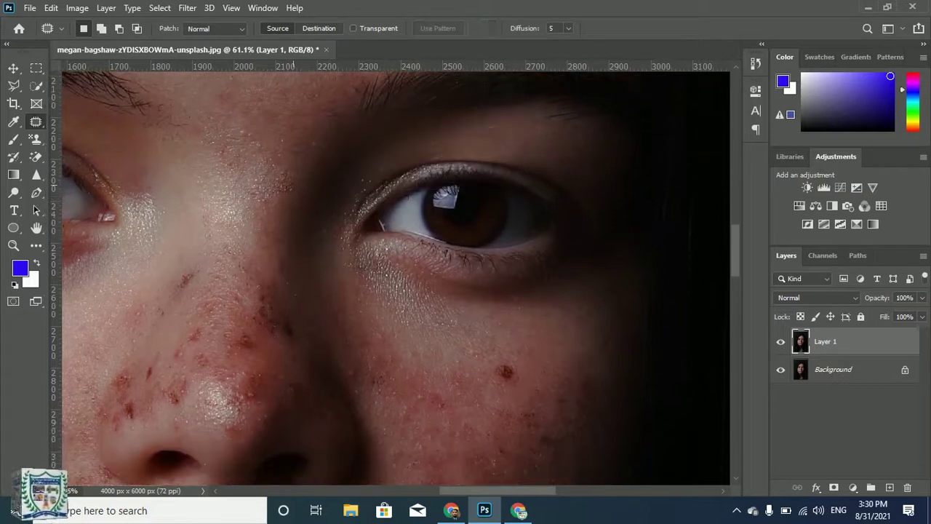
pyautogui.moveTo(289, 227)
pyautogui.mouseDown()
pyautogui.moveTo(260, 226)
pyautogui.moveTo(265, 185)
pyautogui.mouseUp()
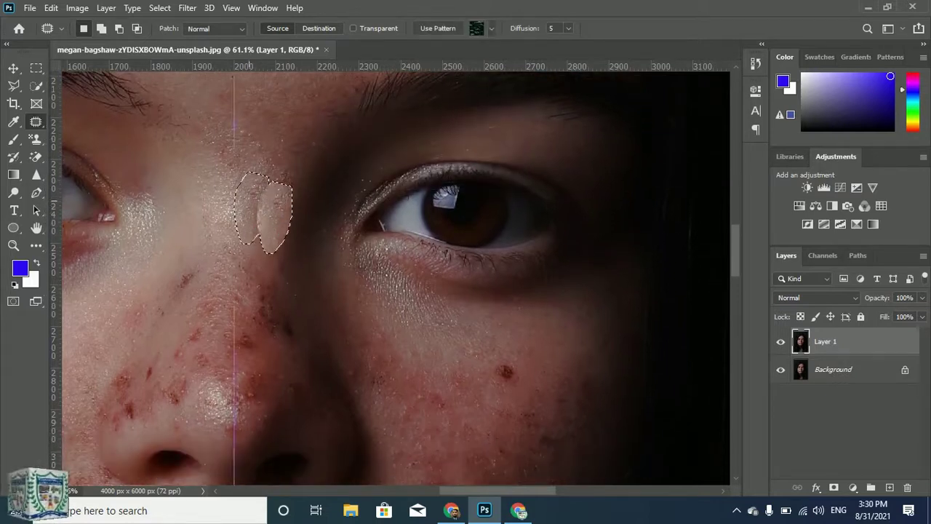
pyautogui.hotkey('ctrl', 'd')
pyautogui.moveTo(269, 246)
pyautogui.mouseDown()
pyautogui.moveTo(230, 196)
pyautogui.moveTo(256, 183)
pyautogui.mouseUp()
pyautogui.moveTo(252, 221); pyautogui.dragTo(229, 201)
pyautogui.click(296, 229)
# Patch the uneven skin between the inner eyebrow ends and upper nose bridge in two passes, deselecting after each
pyautogui.scroll(-5, 305, 169)
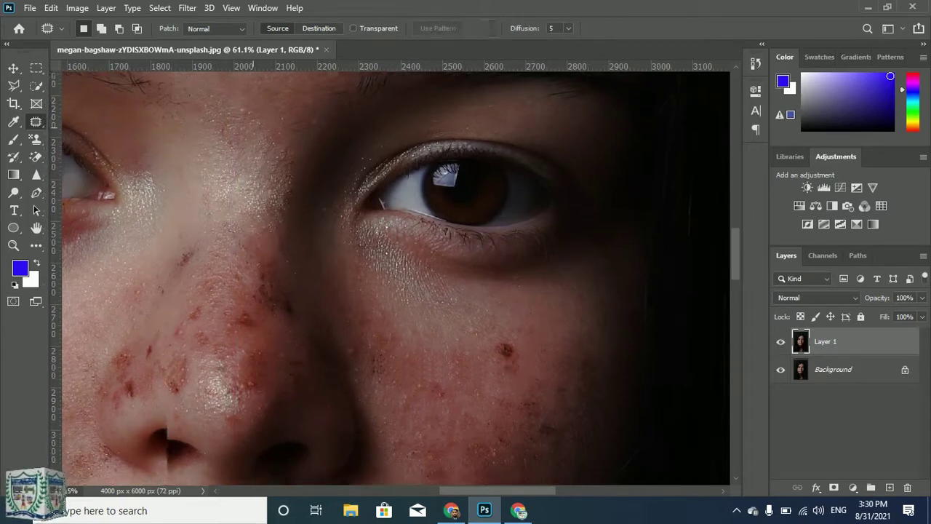
pyautogui.scroll(-1, 325, 205)
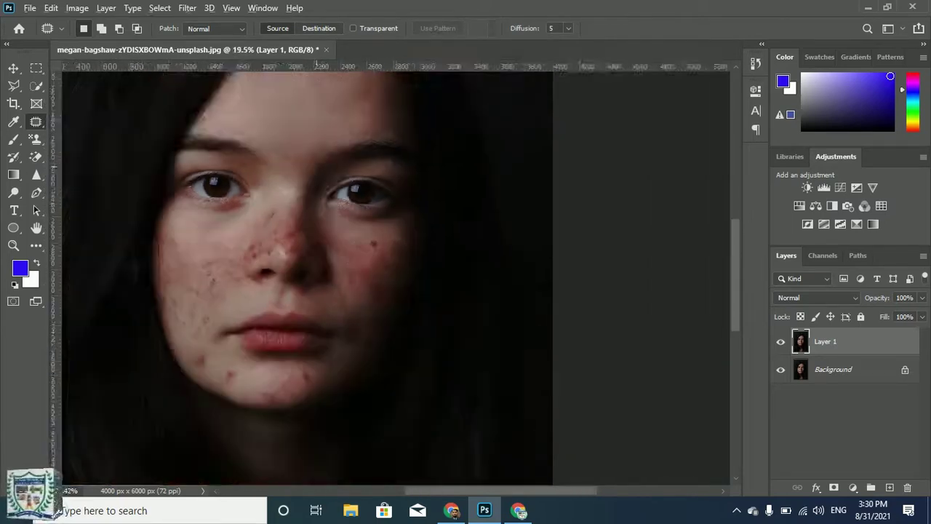
pyautogui.scroll(3, 320, 165)
pyautogui.moveTo(325, 133); pyautogui.dragTo(266, 185)
pyautogui.hotkey('ctrl', 'd')
pyautogui.scroll(-1, 306, 175)
pyautogui.moveTo(269, 136)
pyautogui.mouseDown()
pyautogui.moveTo(309, 137)
pyautogui.moveTo(273, 117)
pyautogui.mouseUp()
pyautogui.hotkey('ctrl', 'd')
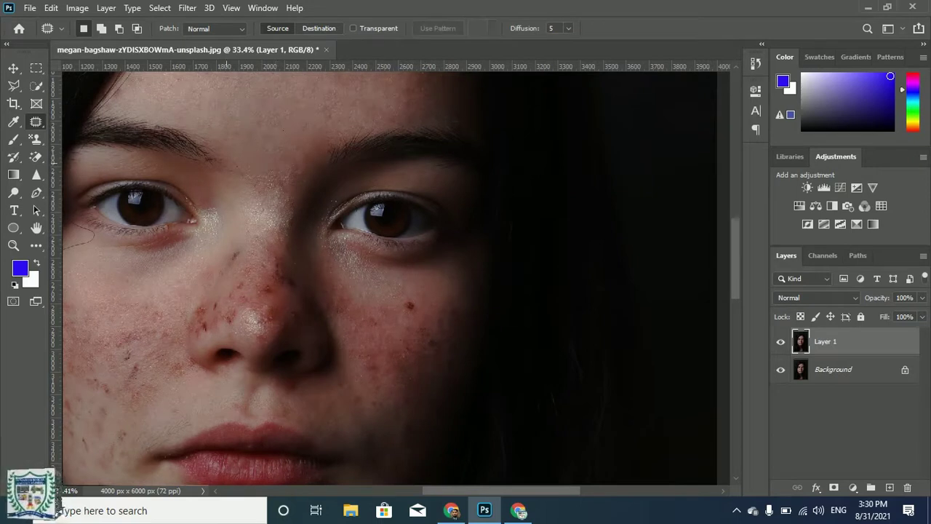
# Remove the dark round spot on the shaded-side cheek with the Spot Healing Brush
pyautogui.scroll(-5, 226, 162)
pyautogui.scroll(5, 282, 204)
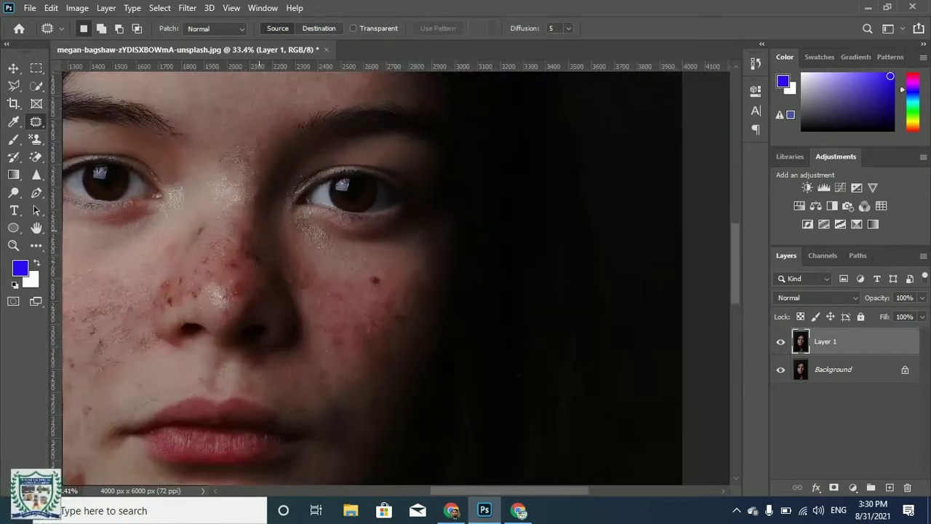
pyautogui.scroll(6, 363, 291)
pyautogui.scroll(1, 407, 266)
pyautogui.rightClick(35, 121)
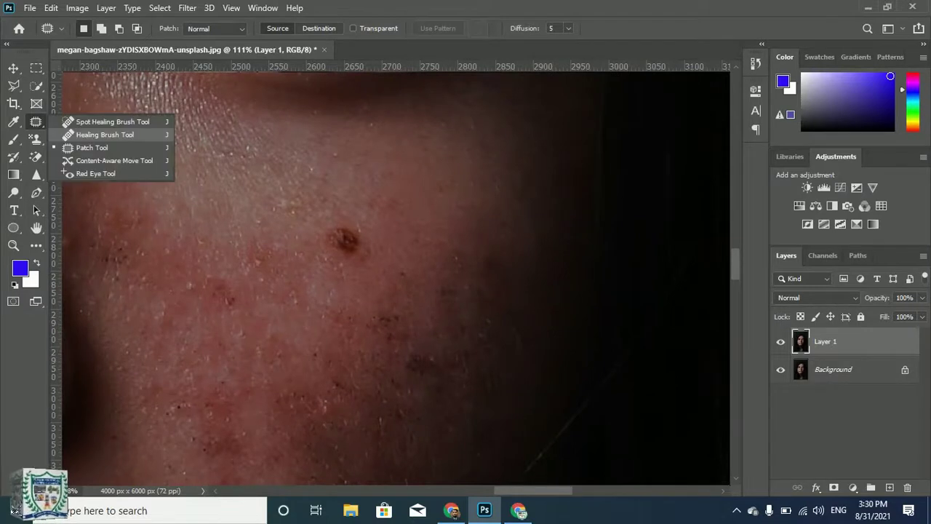
pyautogui.click(110, 122)
pyautogui.click(346, 239)
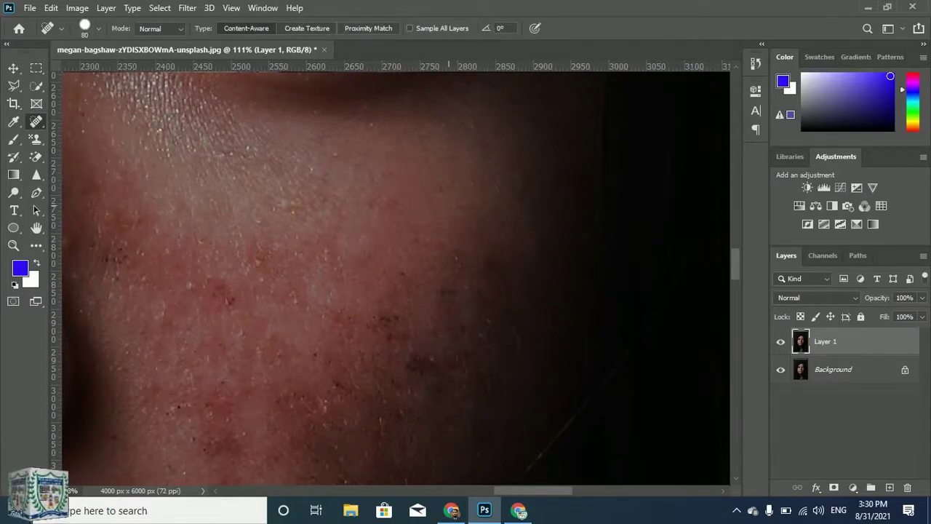
# Spot-heal the red blemish on the lit side of the chin, below the mouth corner
pyautogui.scroll(-6, 425, 276)
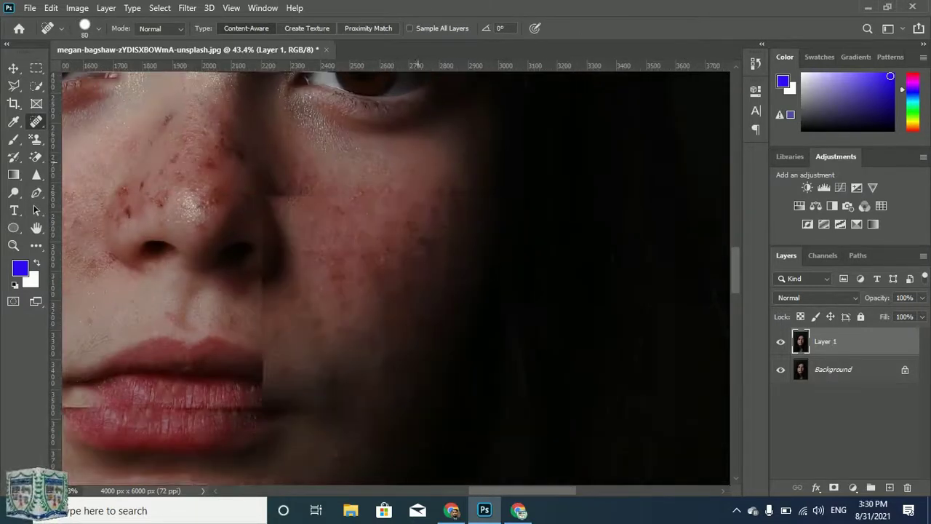
pyautogui.scroll(2, 247, 364)
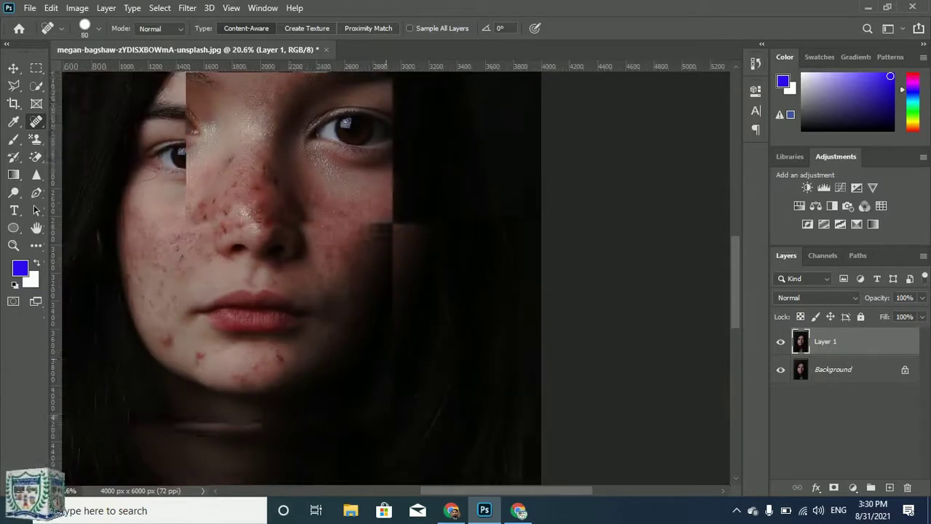
pyautogui.scroll(-2, 350, 194)
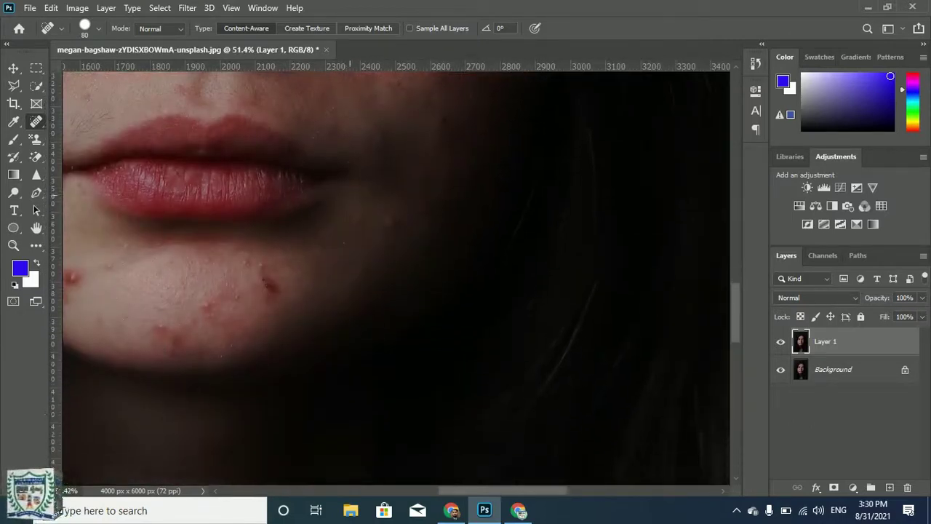
pyautogui.scroll(-2, 392, 247)
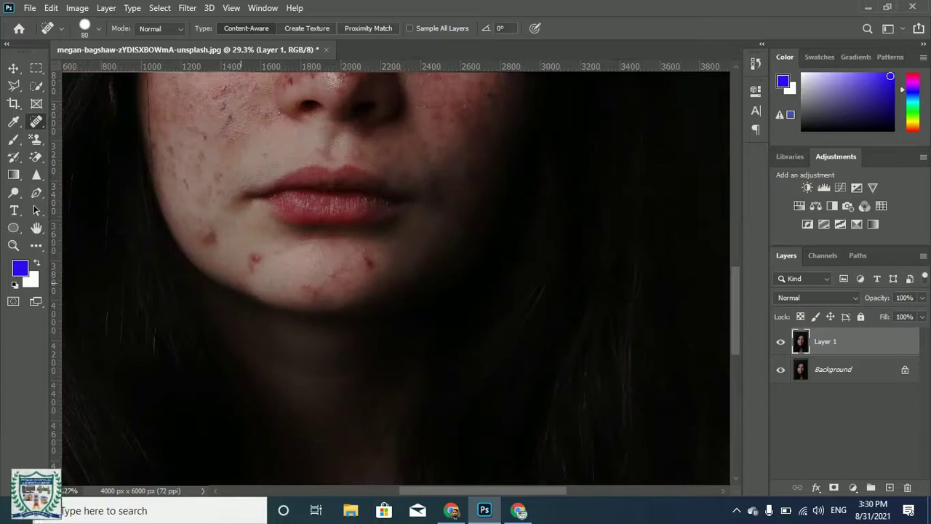
pyautogui.scroll(2, 240, 269)
pyautogui.click(263, 240)
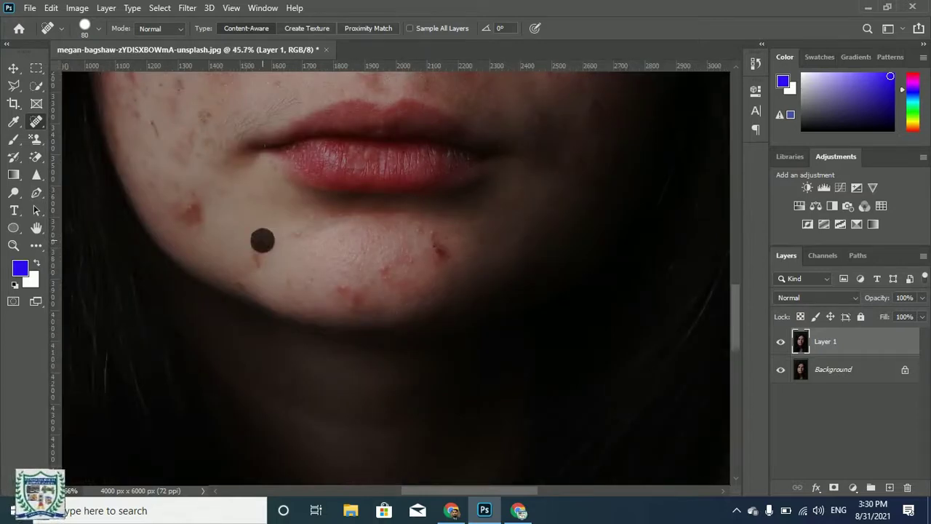
pyautogui.click(252, 252)
pyautogui.click(260, 264)
# Spot-heal the red patch on the lit-side jaw and the brown spot on the cheek beside the mouth corner
pyautogui.click(199, 214)
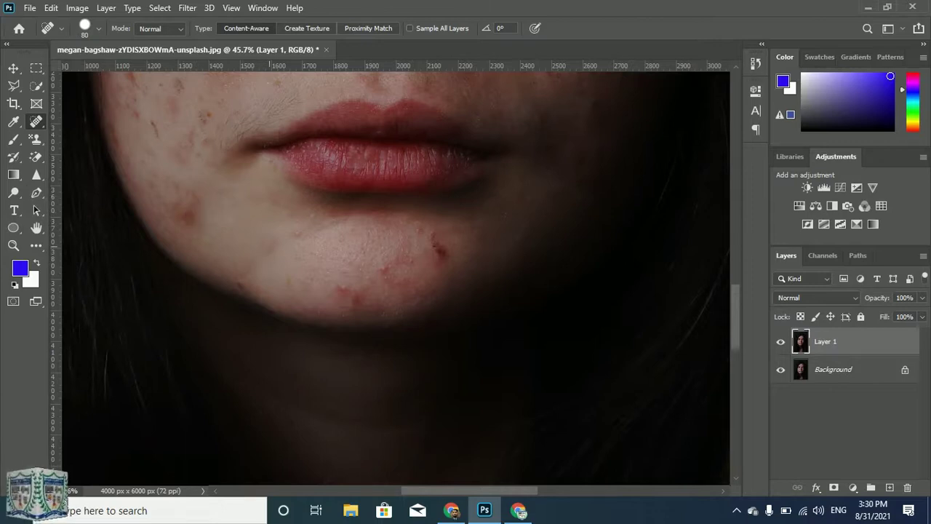
pyautogui.click(197, 194)
pyautogui.click(183, 217)
pyautogui.click(191, 206)
pyautogui.click(172, 208)
pyautogui.click(168, 187)
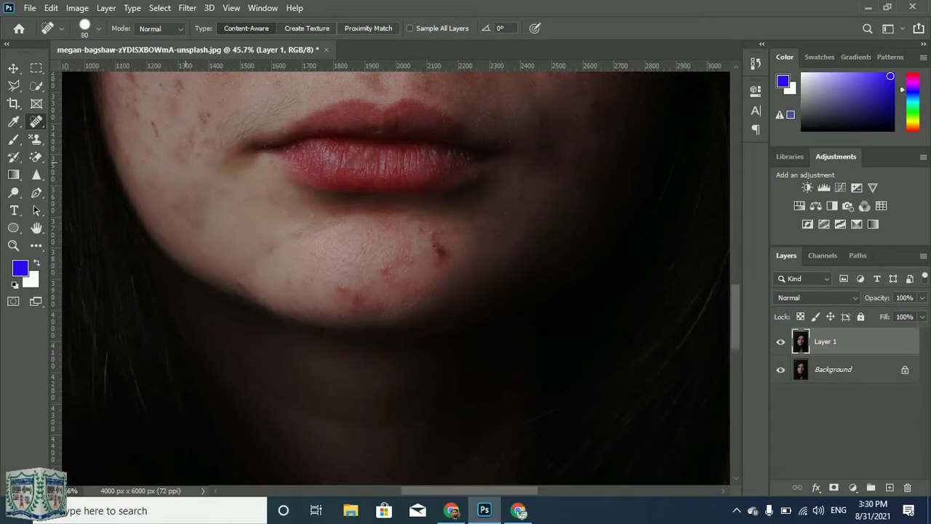
pyautogui.click(204, 115)
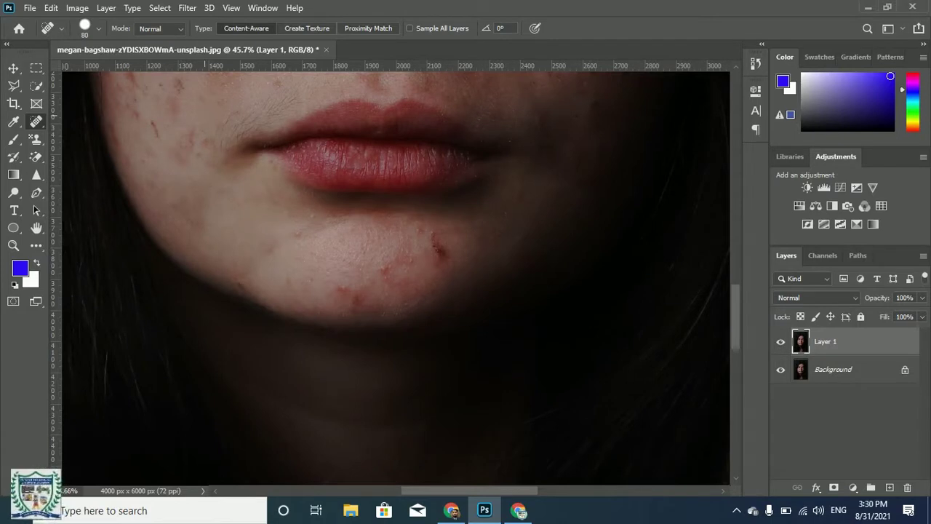
# With the Patch tool, replace the fine dark hairs above the lit-side mouth corner with clear cheek skin and deselect the area
pyautogui.scroll(8, 218, 116)
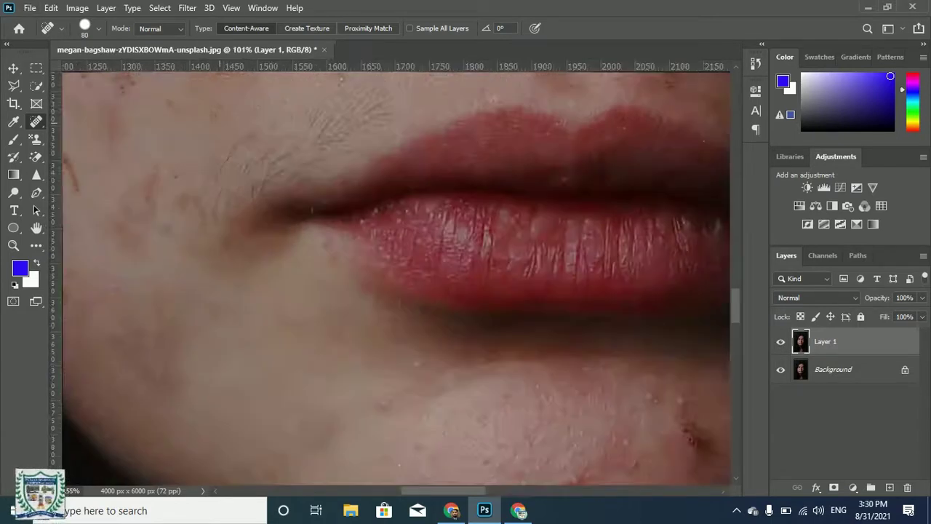
pyautogui.scroll(3, 397, 278)
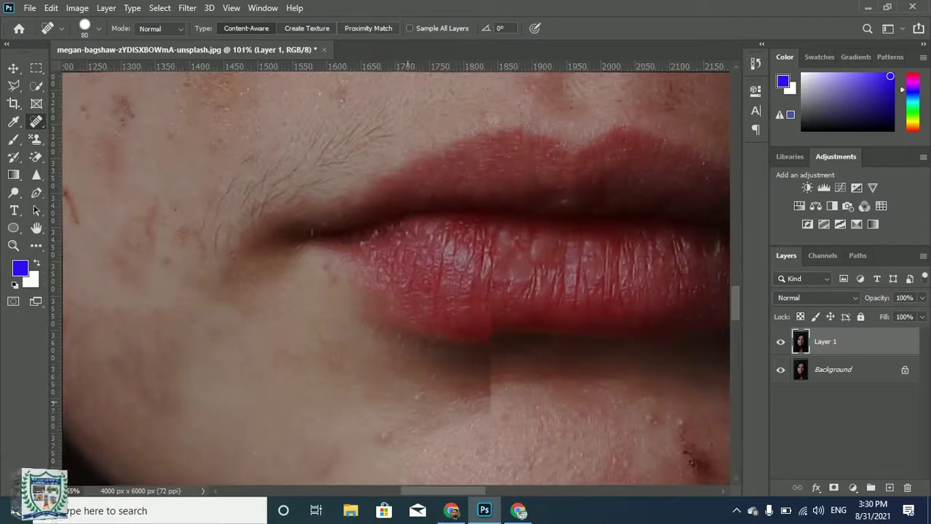
pyautogui.scroll(2, 396, 278)
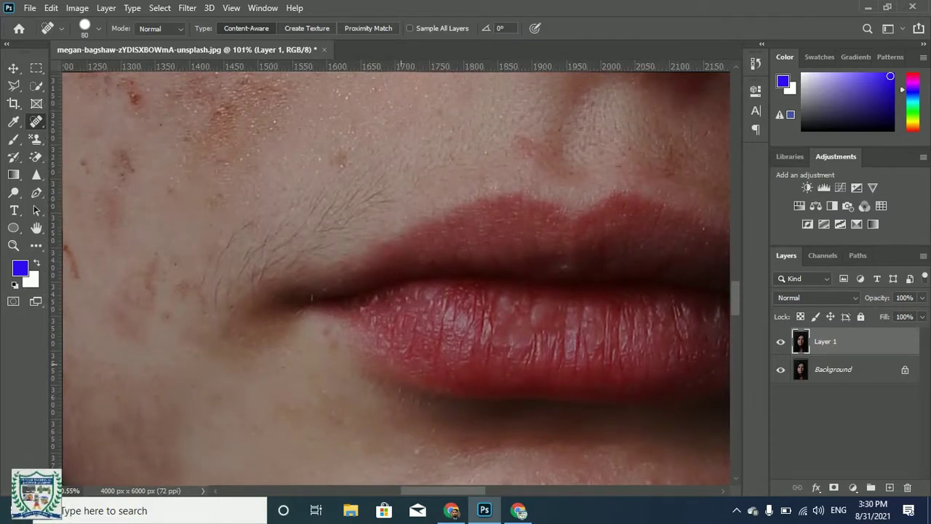
pyautogui.rightClick(36, 122)
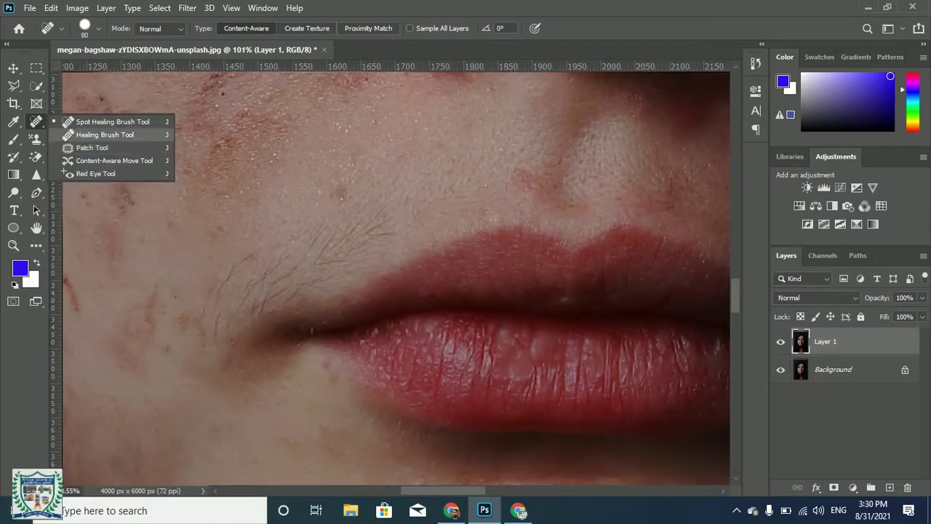
pyautogui.click(94, 145)
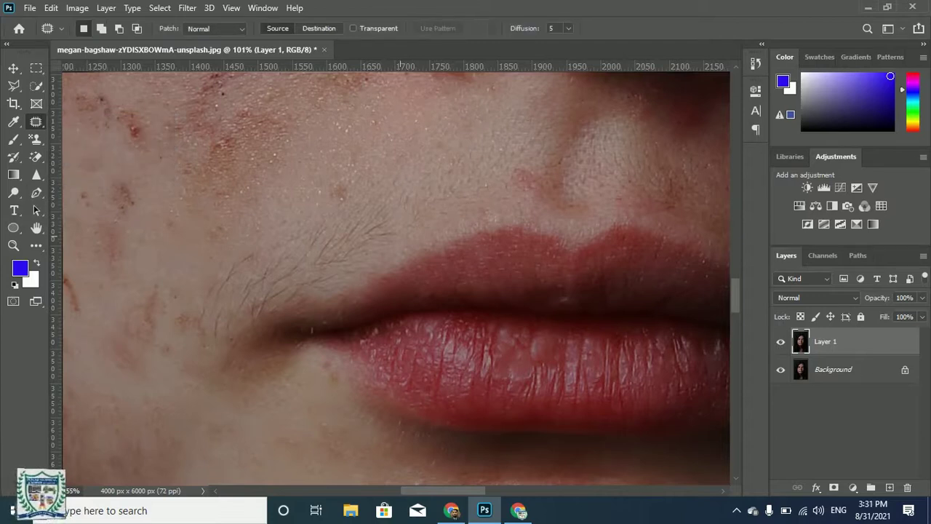
pyautogui.moveTo(350, 276)
pyautogui.mouseDown()
pyautogui.moveTo(242, 311)
pyautogui.moveTo(208, 337)
pyautogui.moveTo(265, 242)
pyautogui.moveTo(359, 216)
pyautogui.moveTo(382, 222)
pyautogui.mouseUp()
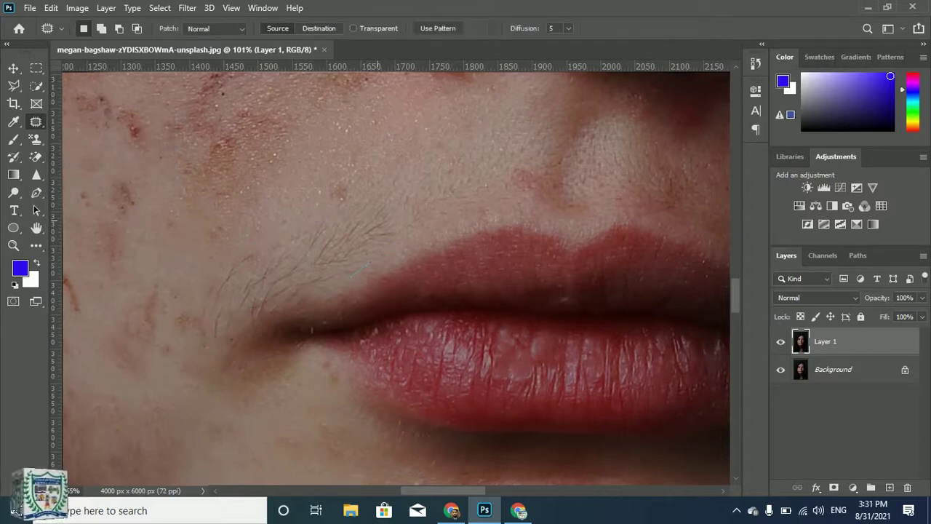
pyautogui.moveTo(305, 269); pyautogui.dragTo(309, 198)
pyautogui.hotkey('ctrl', 'd')
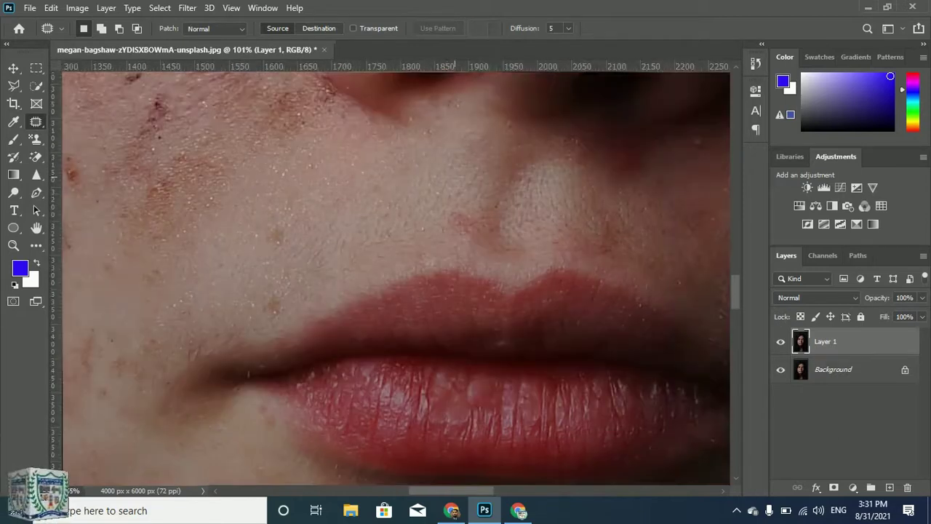
# Patch the uneven skin between the nose and the lit side of the upper lip, and deselect it
pyautogui.moveTo(448, 172); pyautogui.dragTo(445, 216)
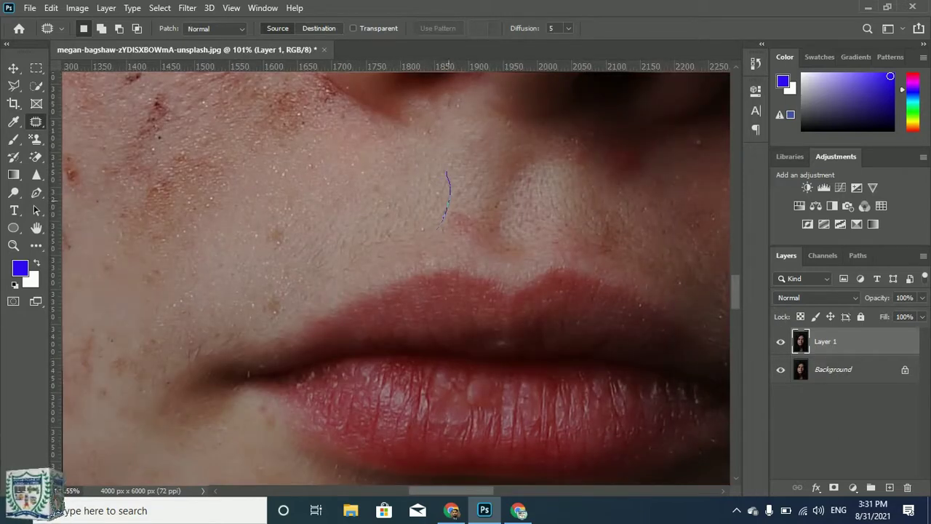
pyautogui.moveTo(288, 258)
pyautogui.mouseDown()
pyautogui.moveTo(347, 158)
pyautogui.moveTo(434, 144)
pyautogui.moveTo(445, 170)
pyautogui.mouseUp()
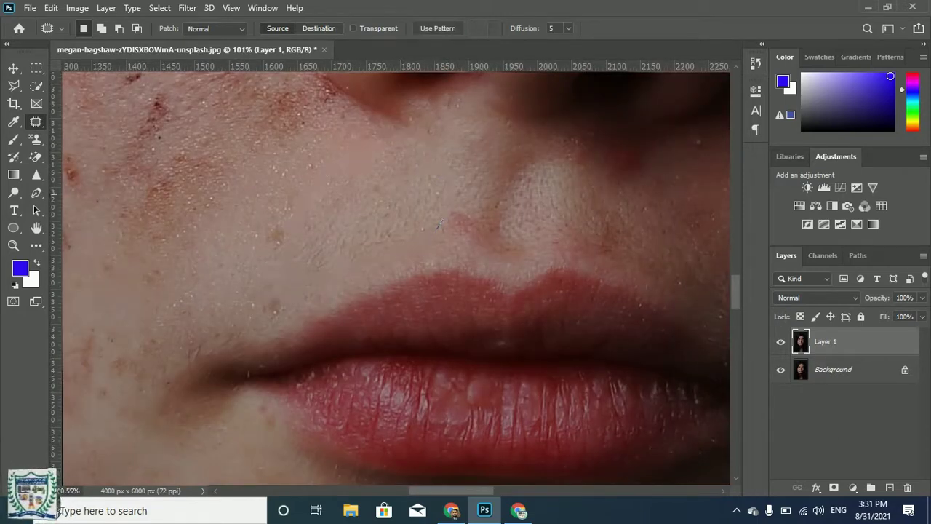
pyautogui.hotkey('ctrl', 'd')
pyautogui.moveTo(286, 240); pyautogui.dragTo(451, 166)
pyautogui.moveTo(307, 232); pyautogui.dragTo(306, 231)
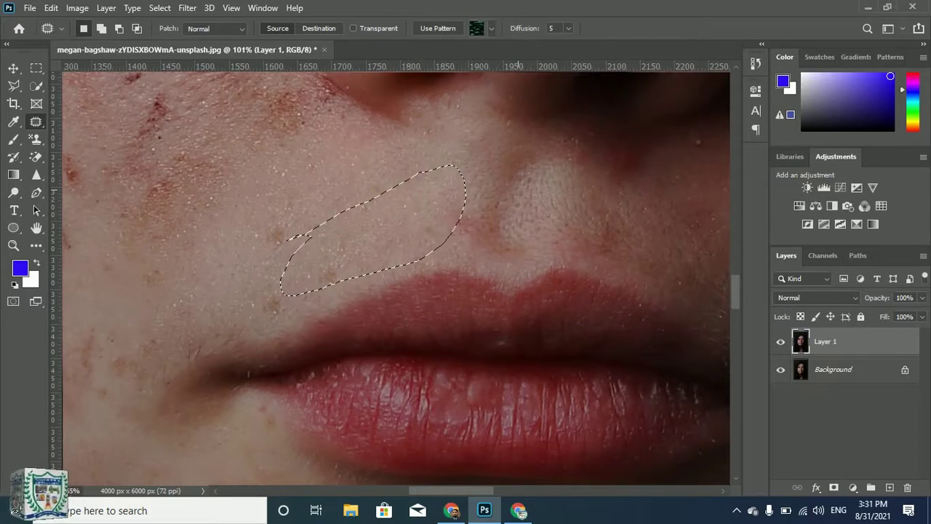
pyautogui.click(518, 189)
pyautogui.click(435, 202)
# Outline the groove between nose and upper lip, patch it with smoother skin from the lit side, and deselect it
pyautogui.scroll(-4, 482, 218)
pyautogui.scroll(-3, 482, 219)
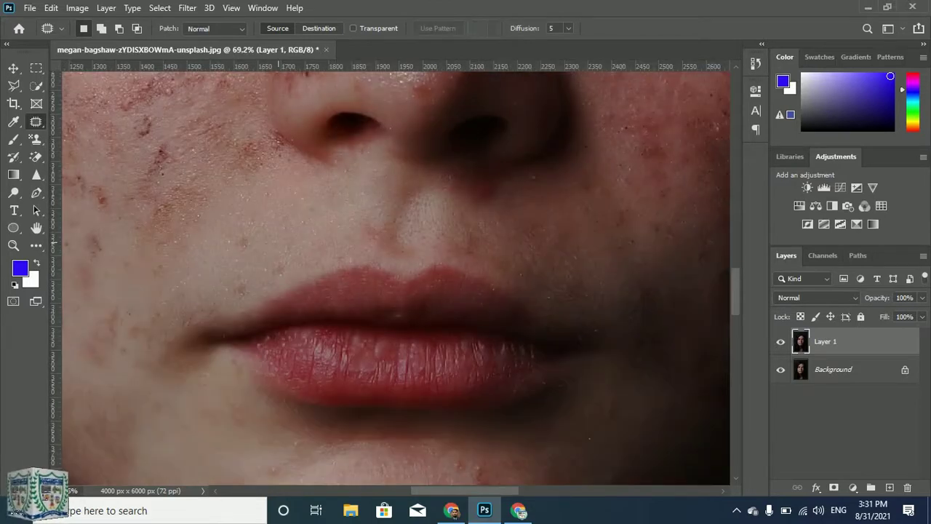
pyautogui.scroll(4, 482, 218)
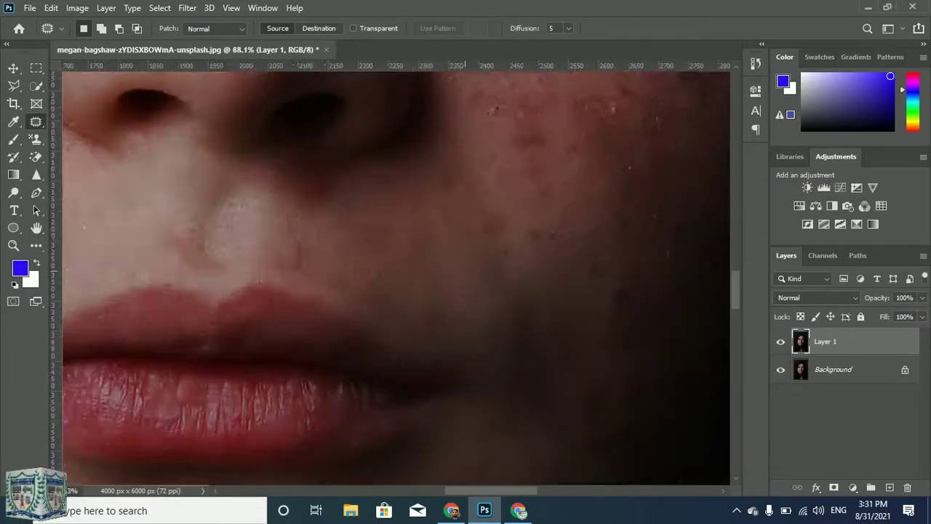
pyautogui.moveTo(211, 253); pyautogui.dragTo(260, 241)
pyautogui.moveTo(238, 186); pyautogui.dragTo(127, 218)
pyautogui.hotkey('ctrl', 'd')
# Patch the remaining uneven skin around the groove above the upper lip with adjacent skin and deselect it
pyautogui.scroll(-3, 378, 232)
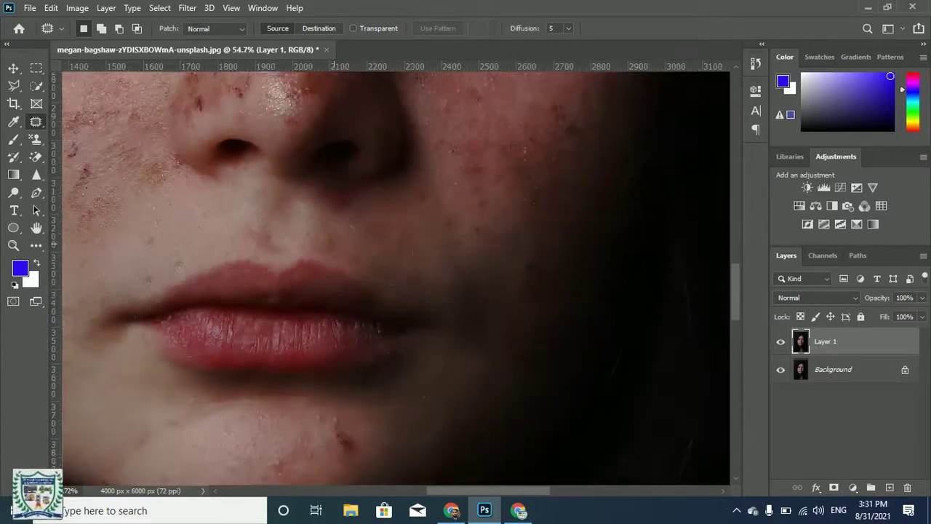
pyautogui.moveTo(296, 223); pyautogui.dragTo(294, 219)
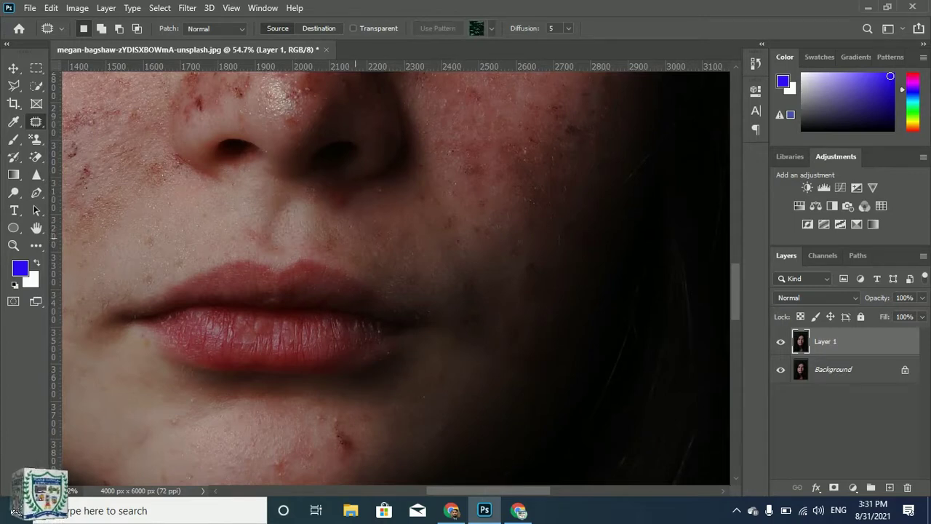
pyautogui.moveTo(269, 245)
pyautogui.mouseDown()
pyautogui.moveTo(275, 213)
pyautogui.moveTo(294, 227)
pyautogui.mouseUp()
pyautogui.hotkey('ctrl', 'd')
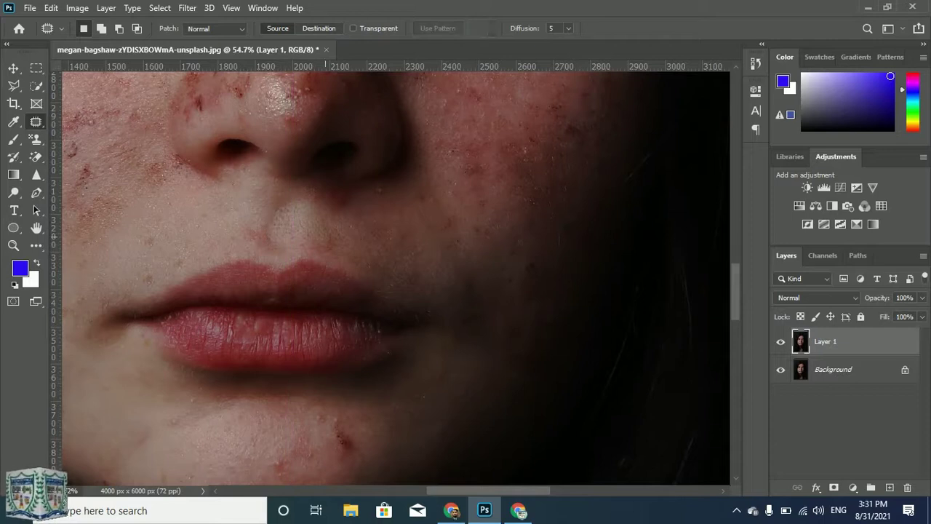
pyautogui.scroll(-3, 271, 253)
pyautogui.scroll(4, 355, 258)
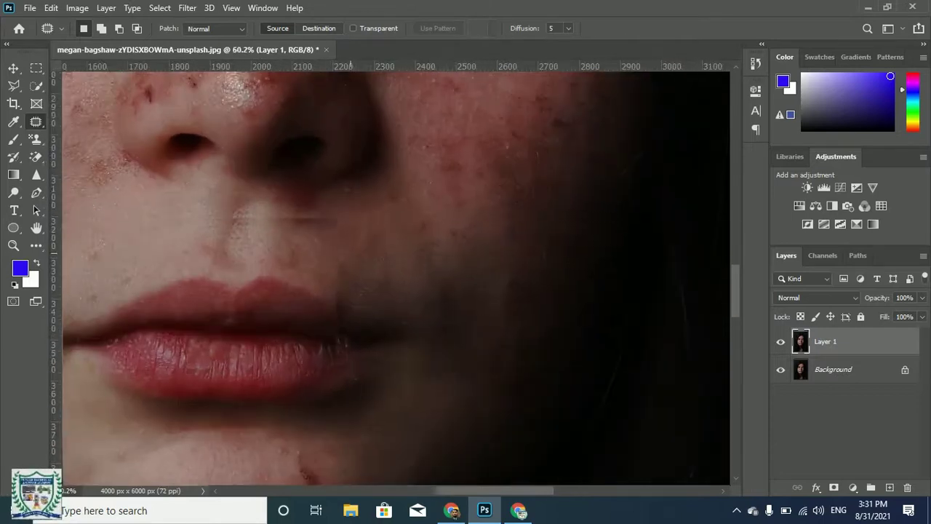
# Patch the dark scab on the shaded side of the chin with neighbouring clear skin and deselect the area
pyautogui.scroll(-5, 347, 266)
pyautogui.scroll(5, 320, 334)
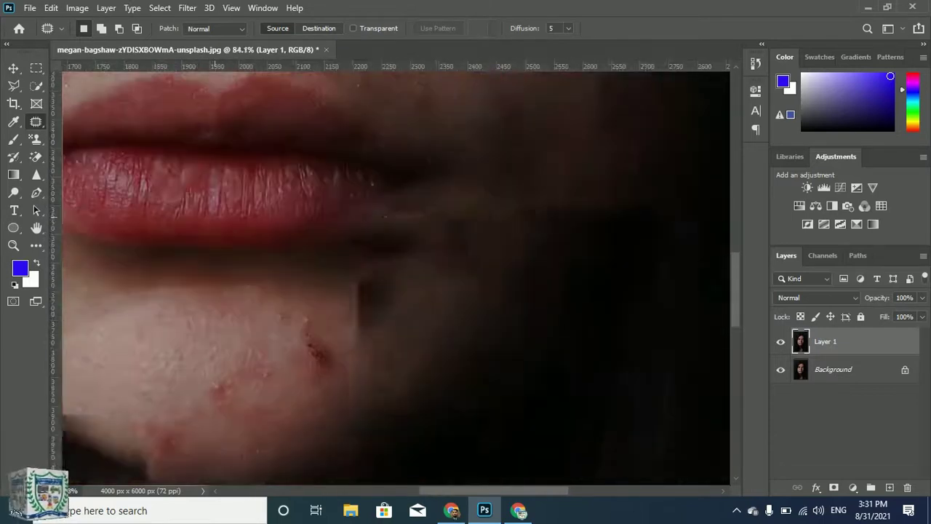
pyautogui.moveTo(298, 333); pyautogui.dragTo(325, 317)
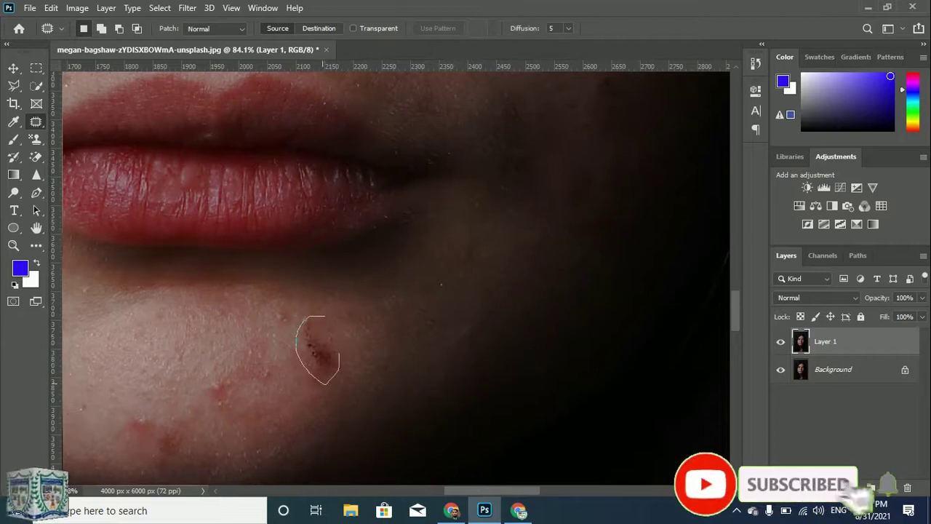
pyautogui.moveTo(320, 349); pyautogui.dragTo(364, 347)
pyautogui.hotkey('ctrl', 'd')
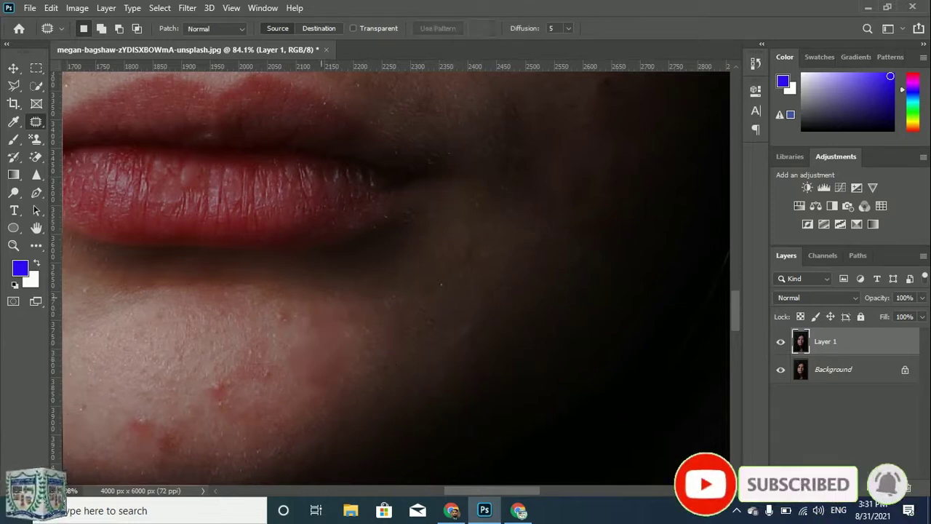
# Outline the two red blemishes on the lower chin, patch them with the clear skin just above, and deselect
pyautogui.scroll(-3, 392, 276)
pyautogui.moveTo(193, 346); pyautogui.dragTo(131, 343)
pyautogui.press('Return')
pyautogui.moveTo(217, 355)
pyautogui.mouseDown()
pyautogui.moveTo(149, 370)
pyautogui.moveTo(215, 355)
pyautogui.mouseUp()
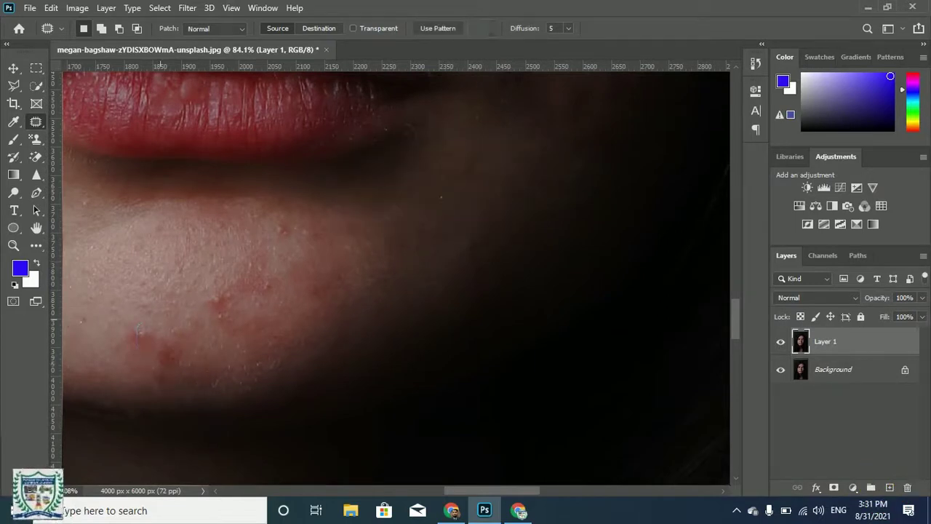
pyautogui.click(131, 409)
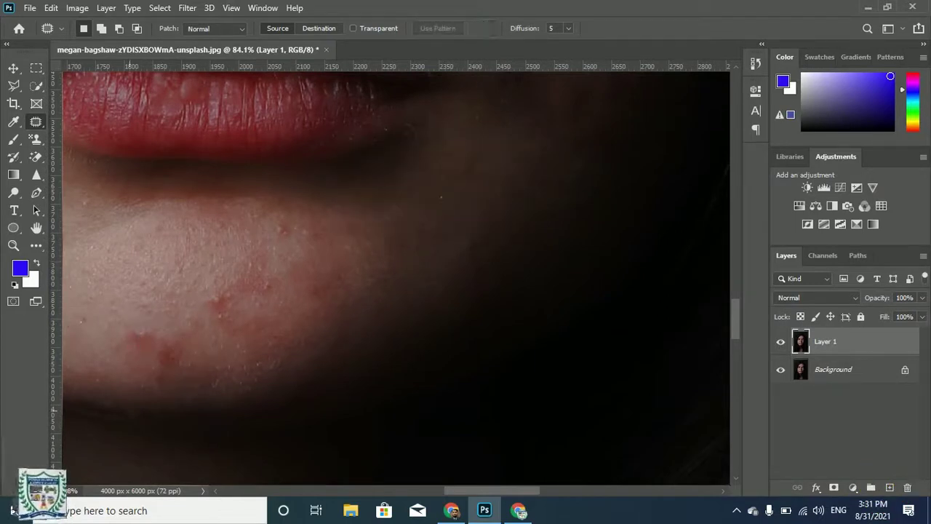
pyautogui.moveTo(125, 340); pyautogui.dragTo(140, 294)
pyautogui.hotkey('ctrl', 'd')
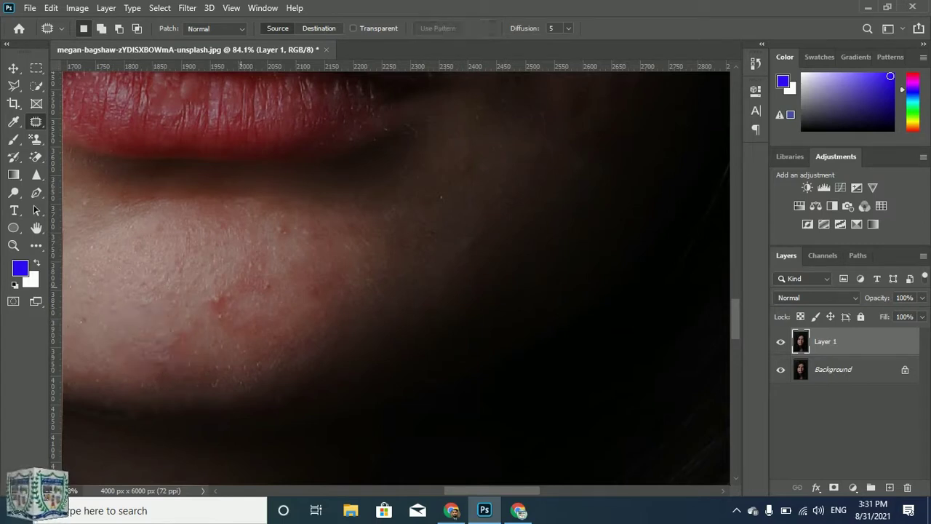
# Patch the remaining red patch in the middle of the chin with smoother skin from the lit side and deselect it
pyautogui.moveTo(230, 332)
pyautogui.mouseDown()
pyautogui.moveTo(242, 281)
pyautogui.moveTo(192, 280)
pyautogui.mouseUp()
pyautogui.hotkey('ctrl', 'd')
pyautogui.scroll(-2, 312, 340)
pyautogui.scroll(-6, 298, 334)
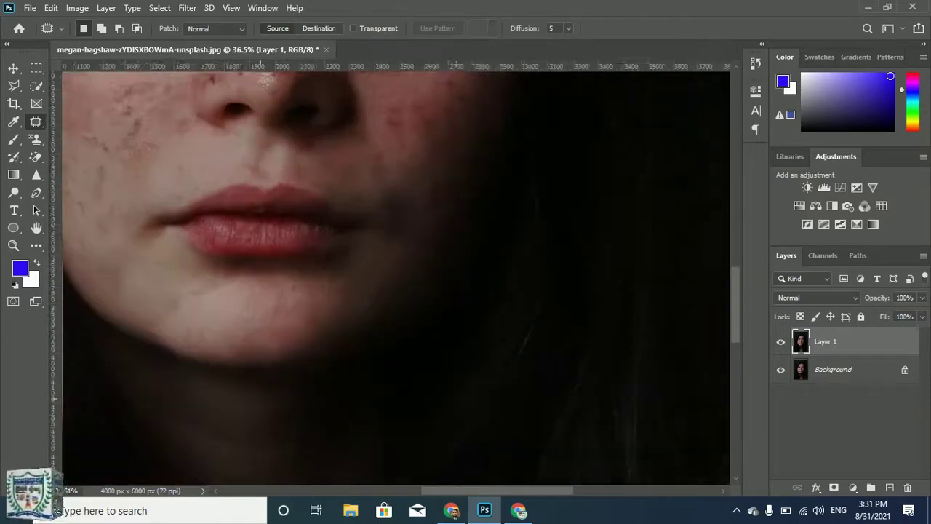
# Try moving the lit-side eye over the shaded-side eye with the Content-Aware Move tool, undo the move and deselect
pyautogui.scroll(3, 168, 162)
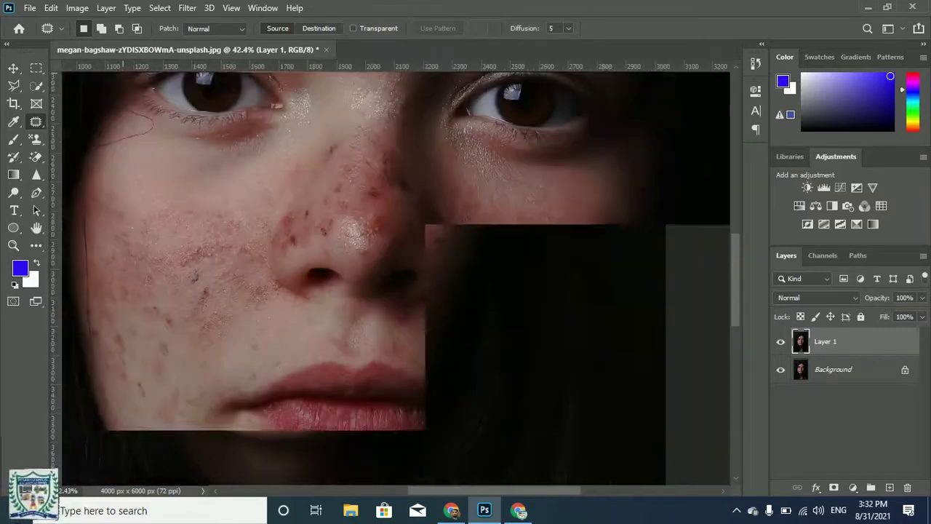
pyautogui.scroll(1, 169, 162)
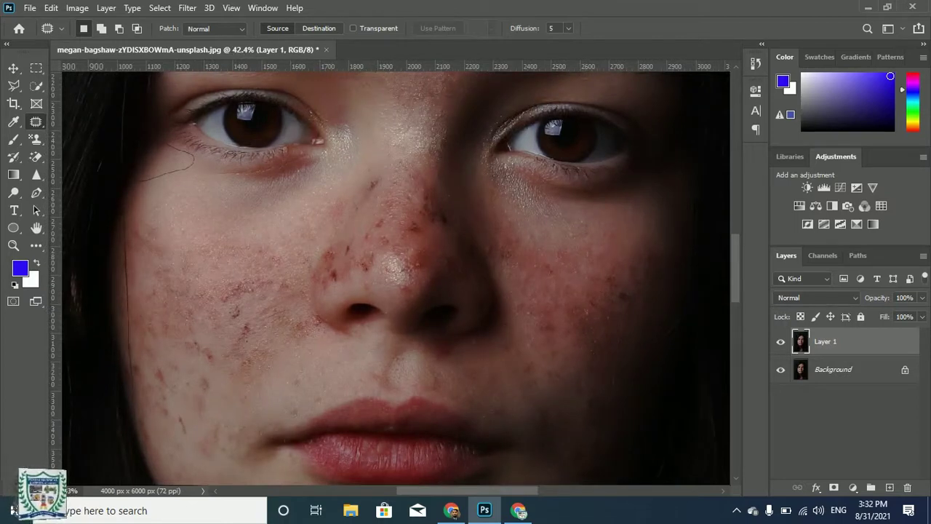
pyautogui.rightClick(36, 121)
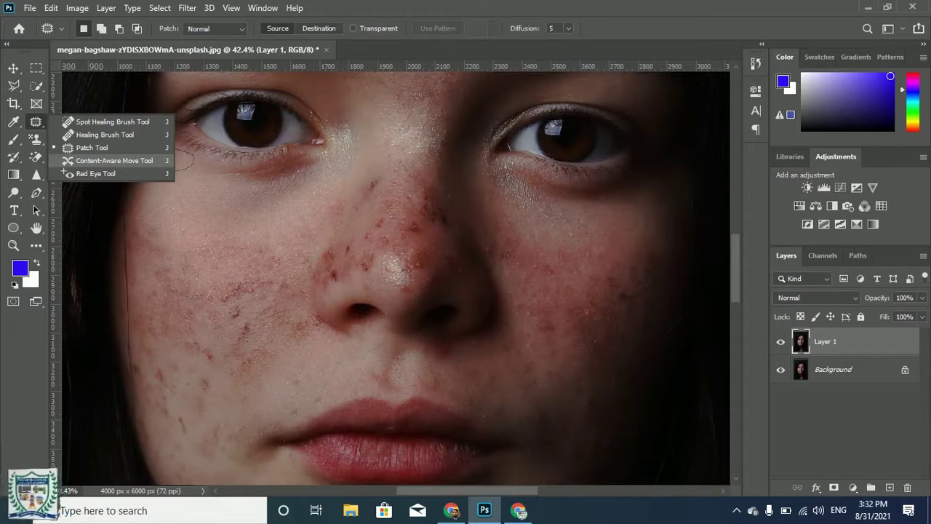
pyautogui.click(115, 160)
pyautogui.scroll(-2, 223, 207)
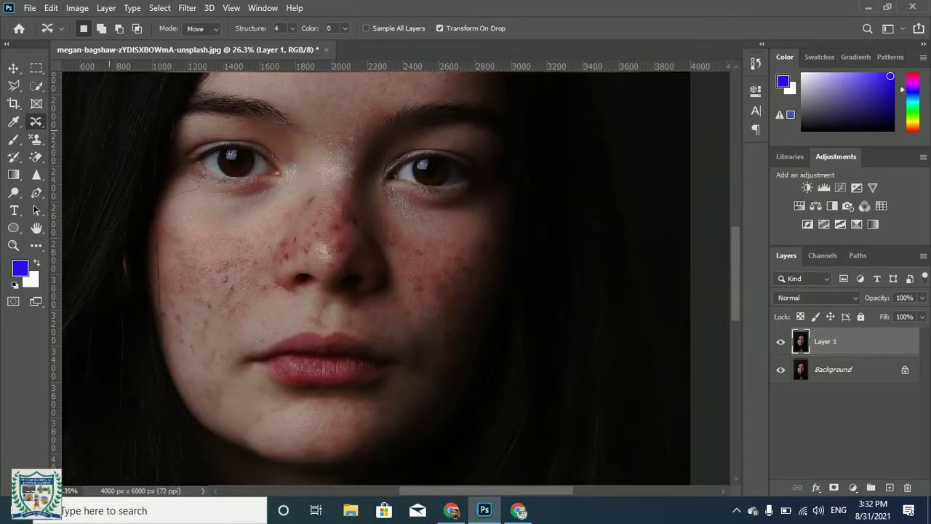
pyautogui.moveTo(190, 138)
pyautogui.mouseDown()
pyautogui.moveTo(246, 126)
pyautogui.moveTo(283, 141)
pyautogui.mouseUp()
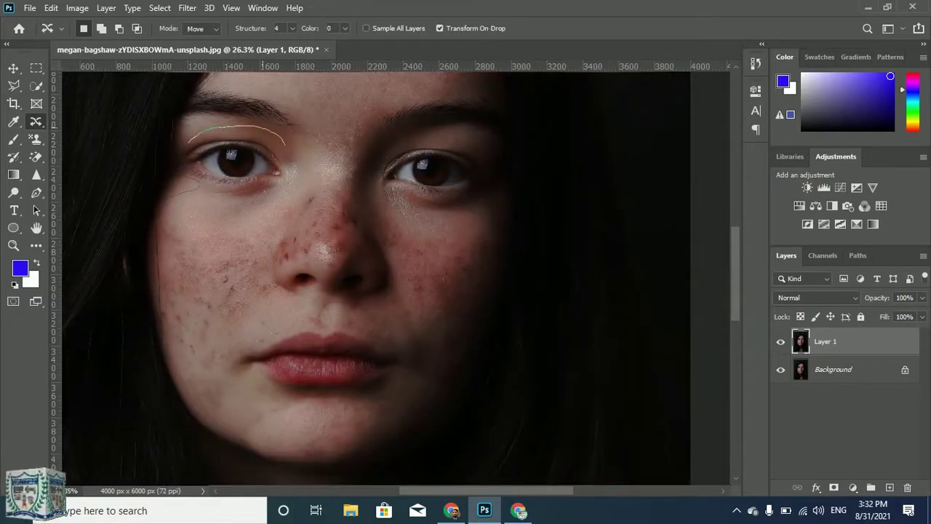
pyautogui.moveTo(189, 177); pyautogui.dragTo(190, 140)
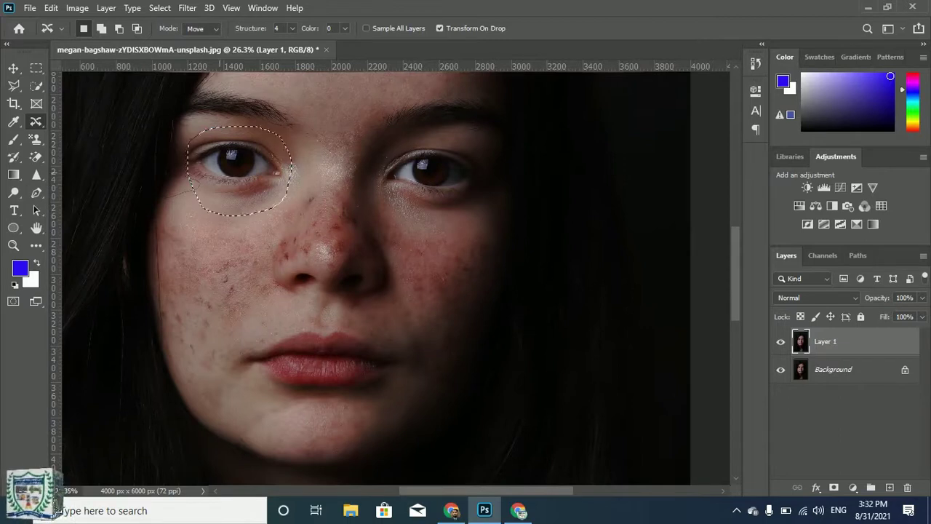
pyautogui.moveTo(256, 142)
pyautogui.mouseDown()
pyautogui.moveTo(321, 152)
pyautogui.moveTo(463, 147)
pyautogui.moveTo(445, 149)
pyautogui.moveTo(455, 157)
pyautogui.mouseUp()
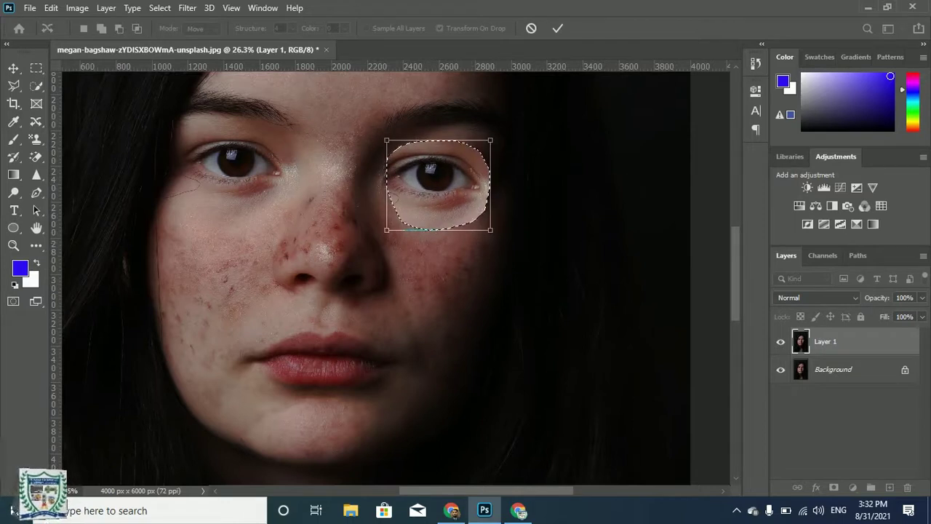
pyautogui.press('Return')
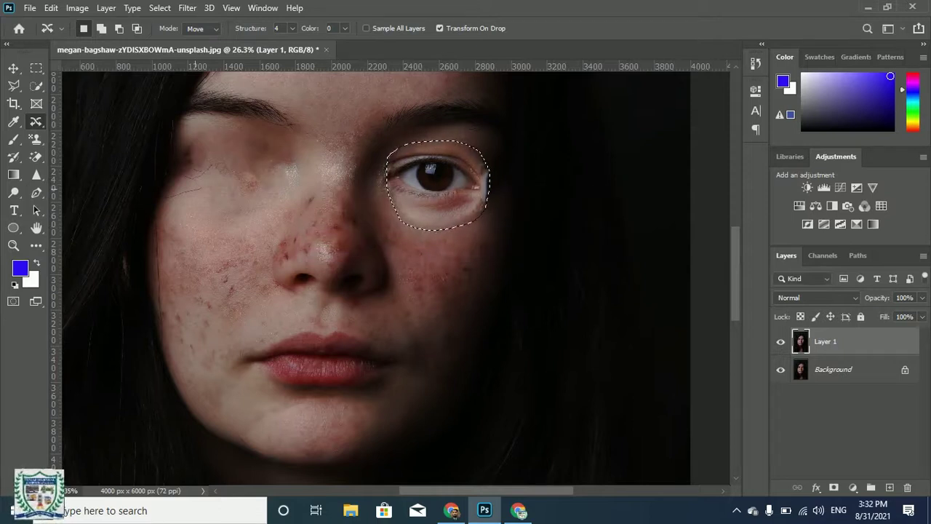
pyautogui.hotkey('ctrl', 'z')
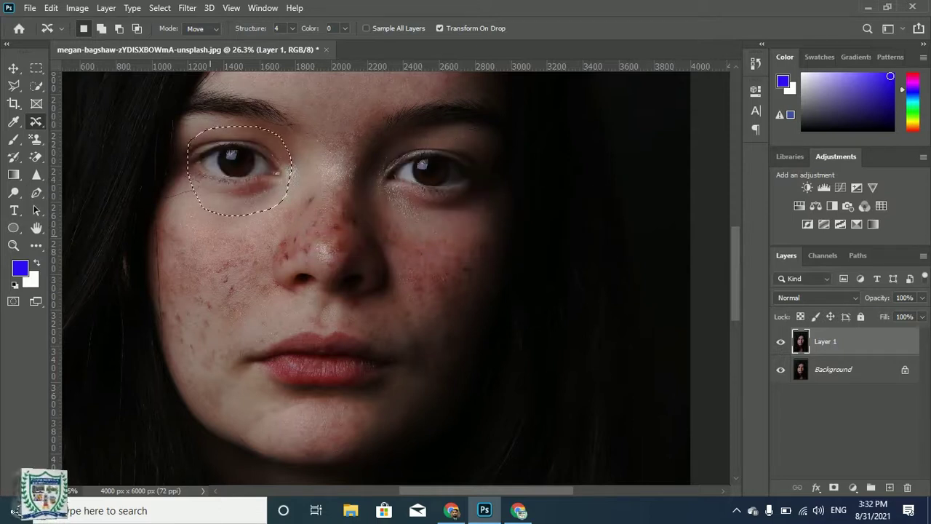
pyautogui.hotkey('ctrl', 'd')
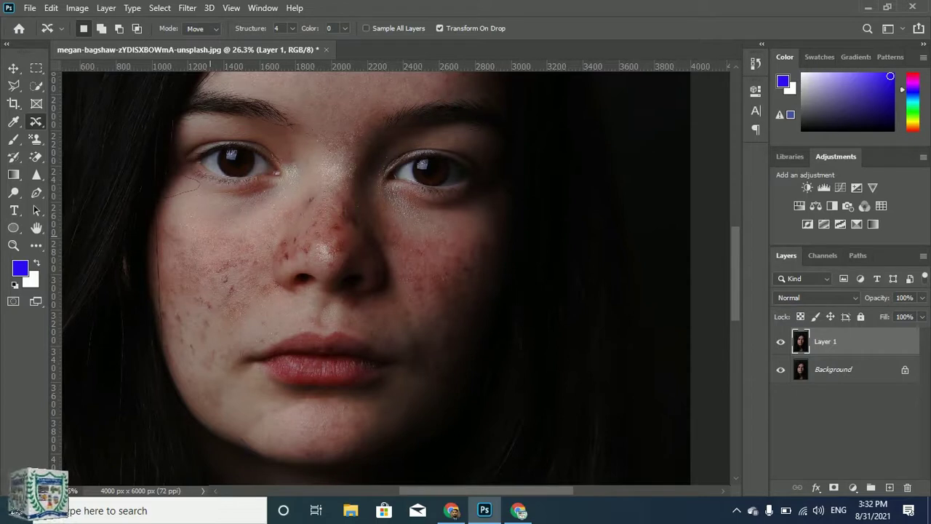
# Switch to the Clone Stamp tool for the next skin corrections
pyautogui.rightClick(35, 121)
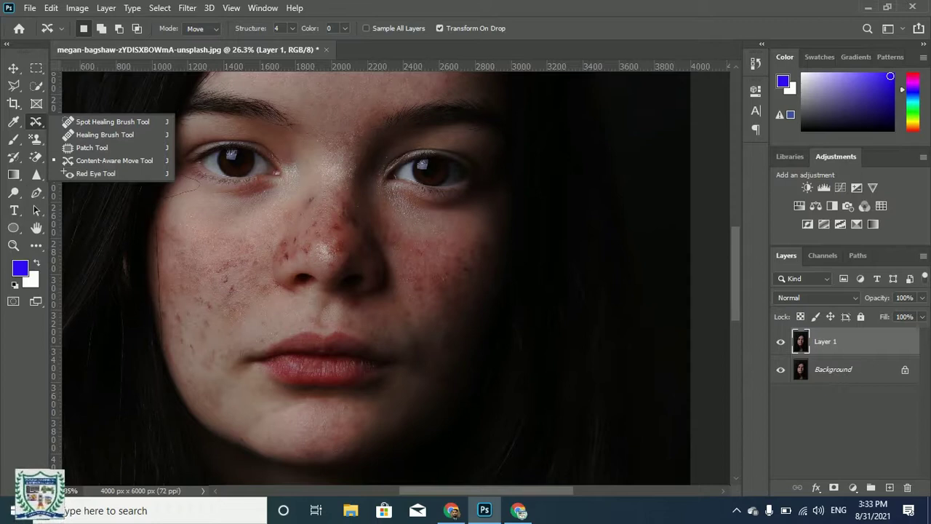
pyautogui.click(35, 139)
pyautogui.rightClick(35, 140)
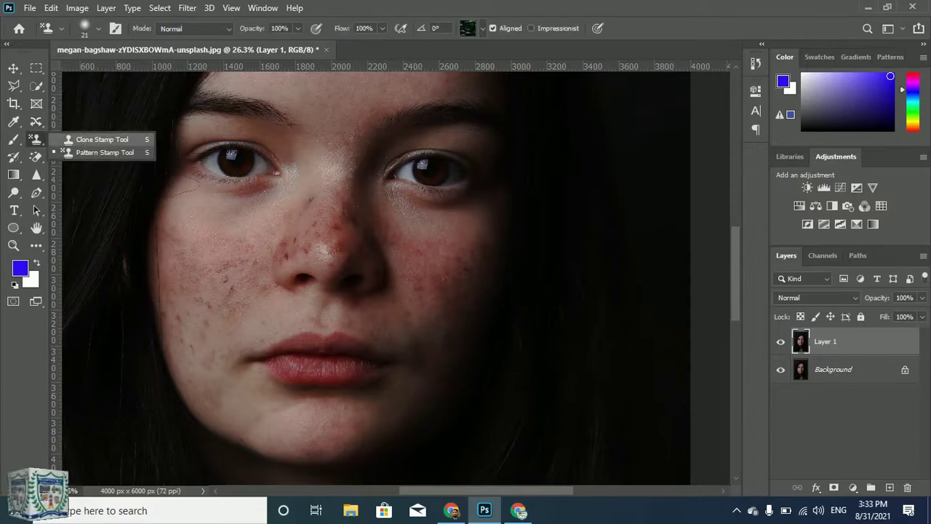
pyautogui.click(101, 139)
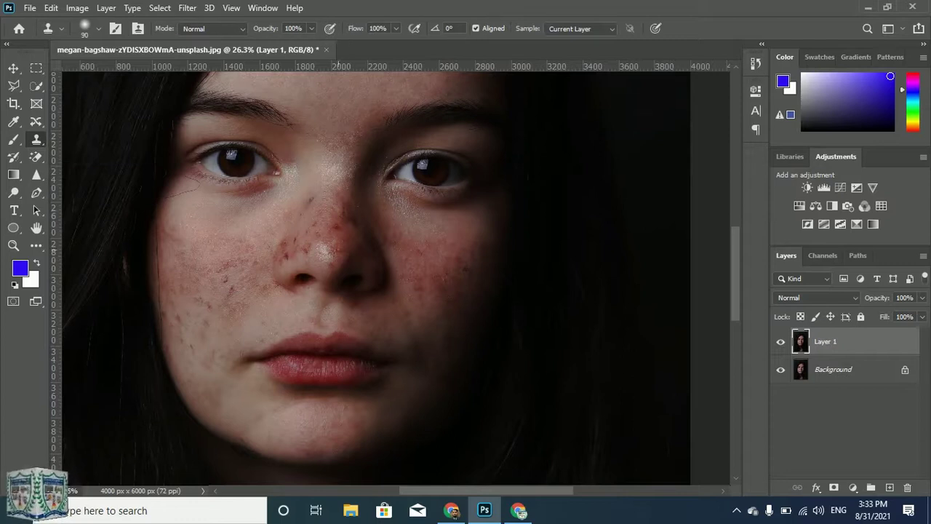
pyautogui.scroll(4, 286, 238)
pyautogui.scroll(1, 269, 171)
pyautogui.scroll(-3, 283, 291)
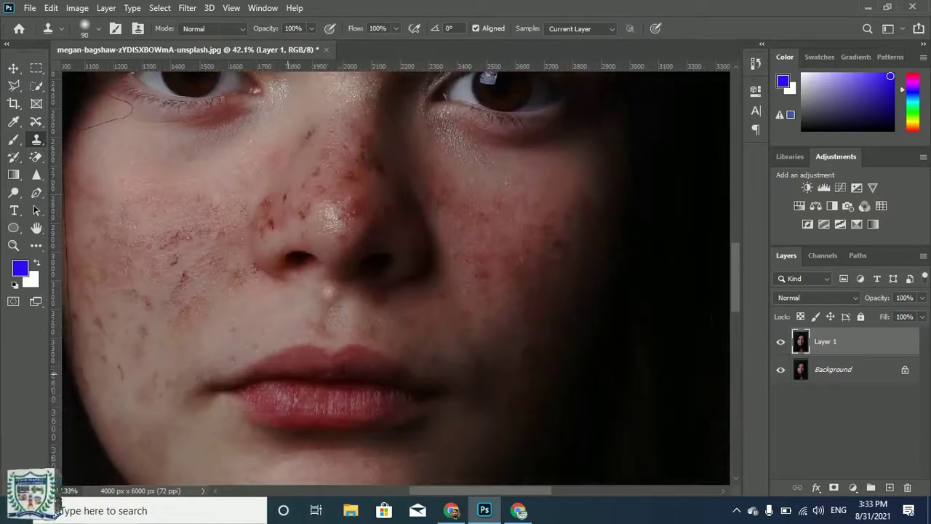
pyautogui.scroll(-4, 286, 370)
pyautogui.scroll(-3, 287, 371)
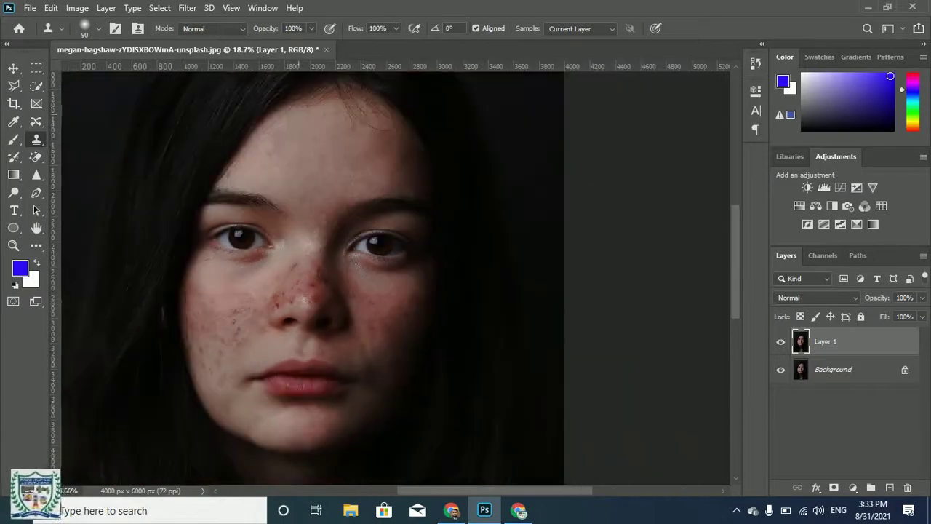
# Try cloning clear forehead skin over the stray hairs along the hairline, and undo those strokes
pyautogui.scroll(6, 305, 145)
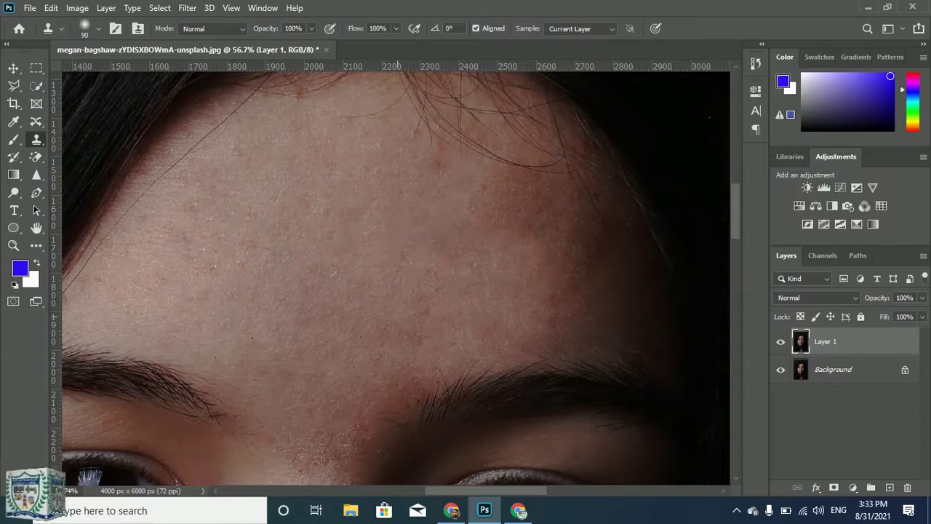
pyautogui.scroll(-5, 429, 253)
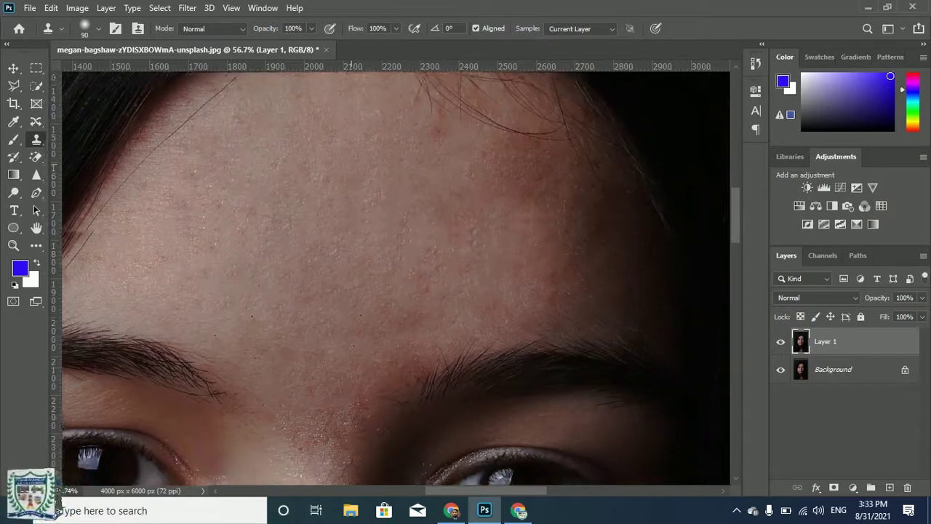
pyautogui.scroll(4, 430, 253)
pyautogui.scroll(5, 430, 254)
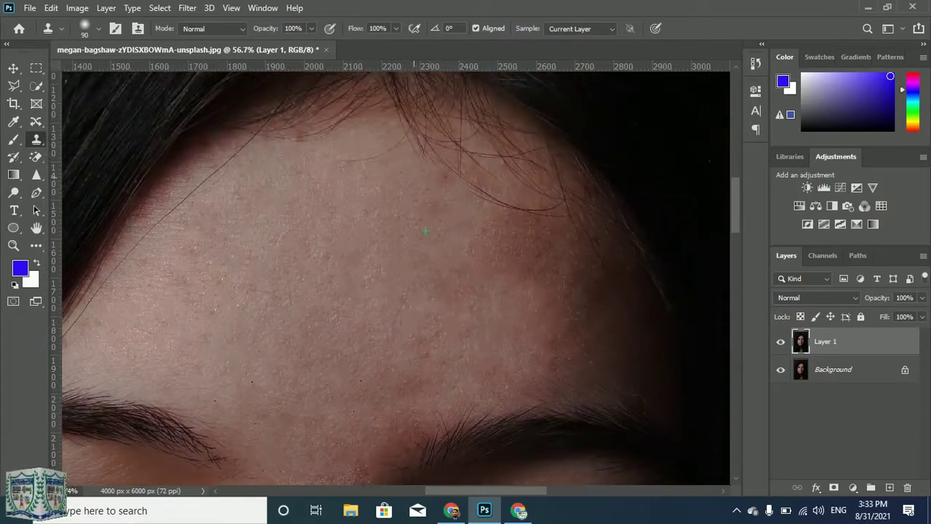
pyautogui.moveTo(485, 177); pyautogui.dragTo(571, 207)
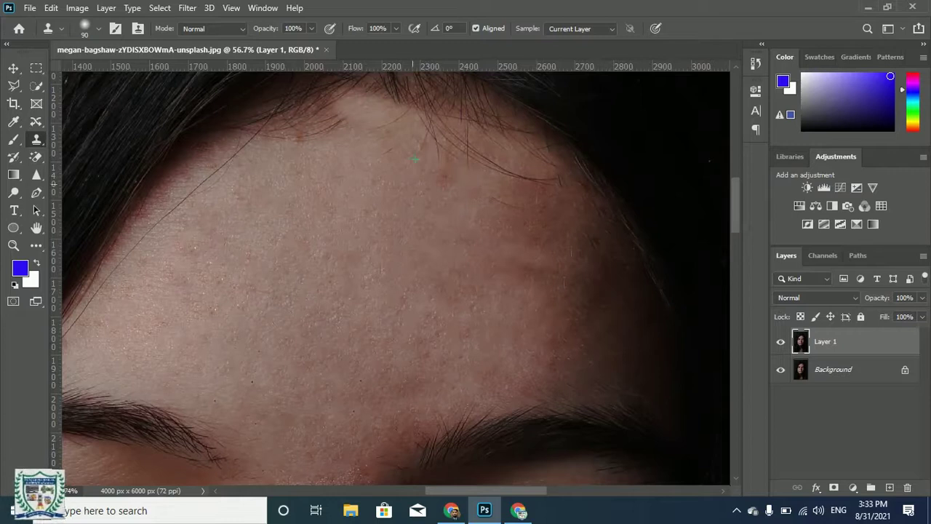
pyautogui.moveTo(349, 131); pyautogui.dragTo(218, 137)
pyautogui.moveTo(437, 98); pyautogui.dragTo(344, 105)
pyautogui.moveTo(525, 103); pyautogui.dragTo(490, 122)
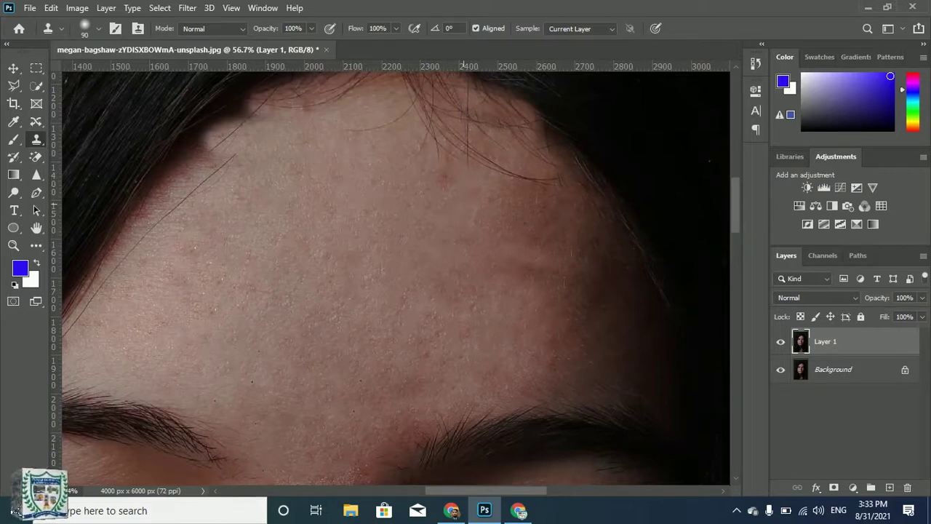
pyautogui.hotkey('ctrl', 'z')
pyautogui.hotkey('ctrl', 'z')
pyautogui.hotkey('ctrl', 'z')
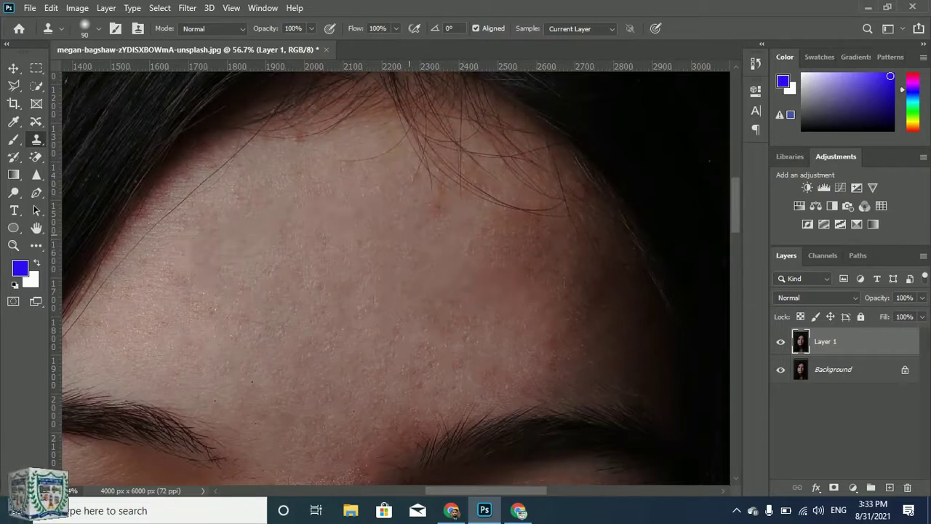
# Clone clear skin over the red spot on the upper forehead and the reddened patch at the inner end of the shaded-side eyebrow
pyautogui.click(437, 208)
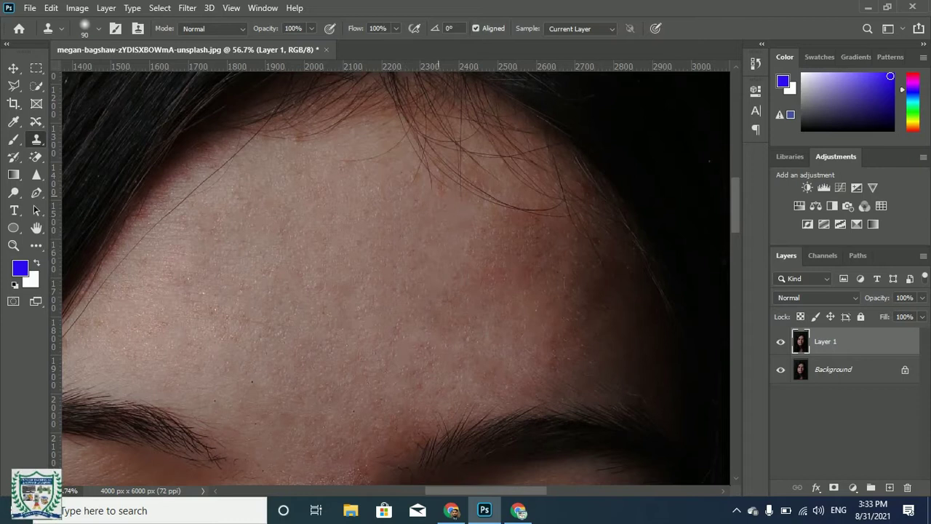
pyautogui.scroll(-5, 334, 182)
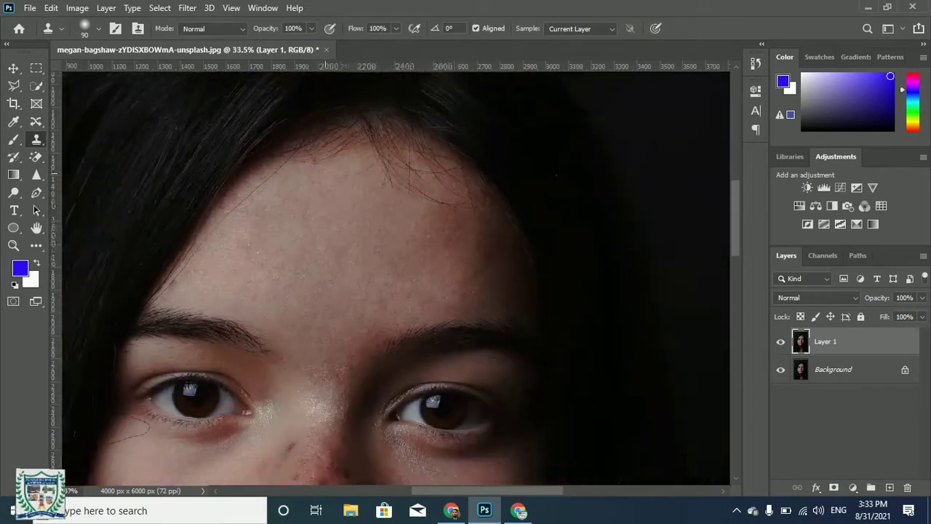
pyautogui.scroll(5, 364, 325)
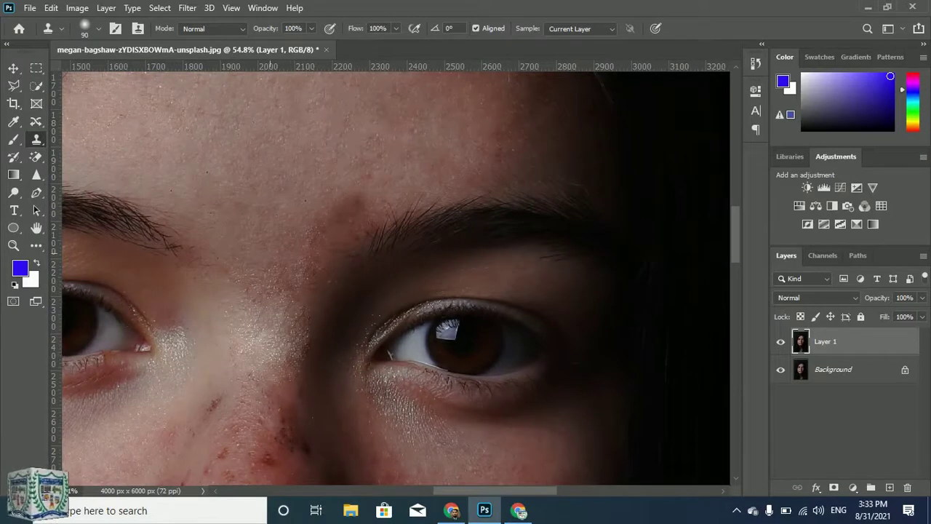
pyautogui.moveTo(353, 195); pyautogui.dragTo(311, 229)
pyautogui.moveTo(351, 196); pyautogui.dragTo(319, 226)
pyautogui.moveTo(371, 209); pyautogui.dragTo(291, 263)
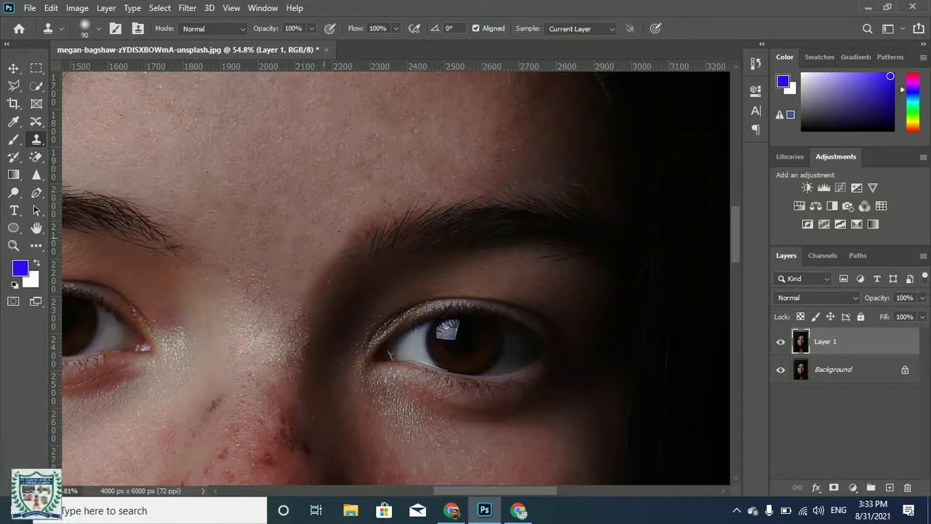
pyautogui.scroll(-3, 273, 256)
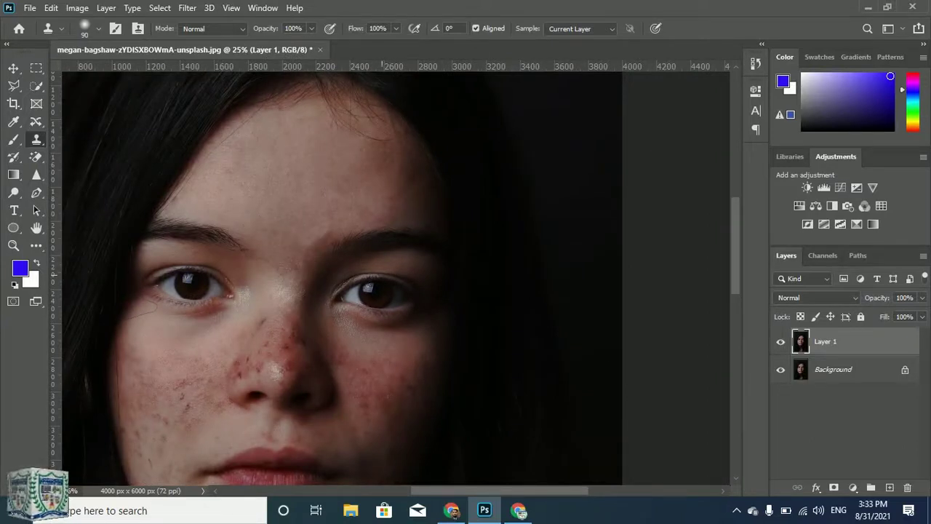
pyautogui.click(98, 28)
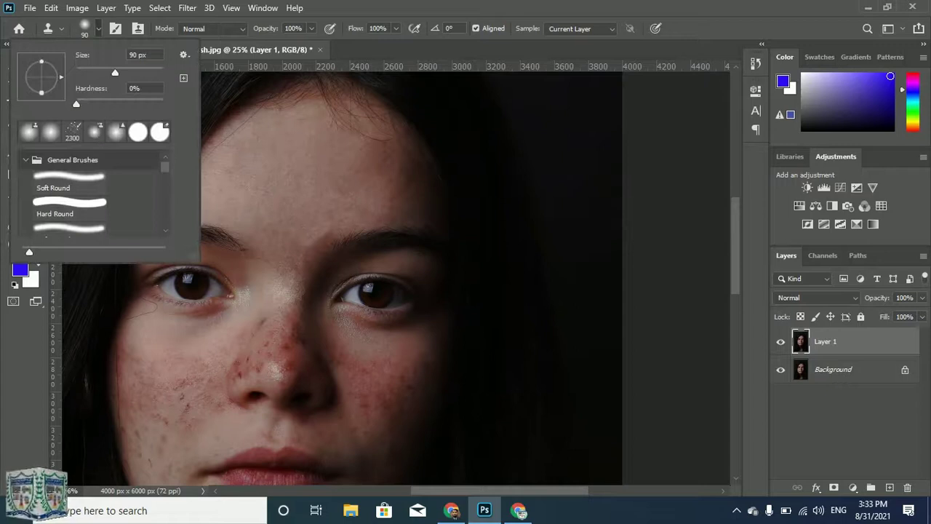
pyautogui.click(381, 121)
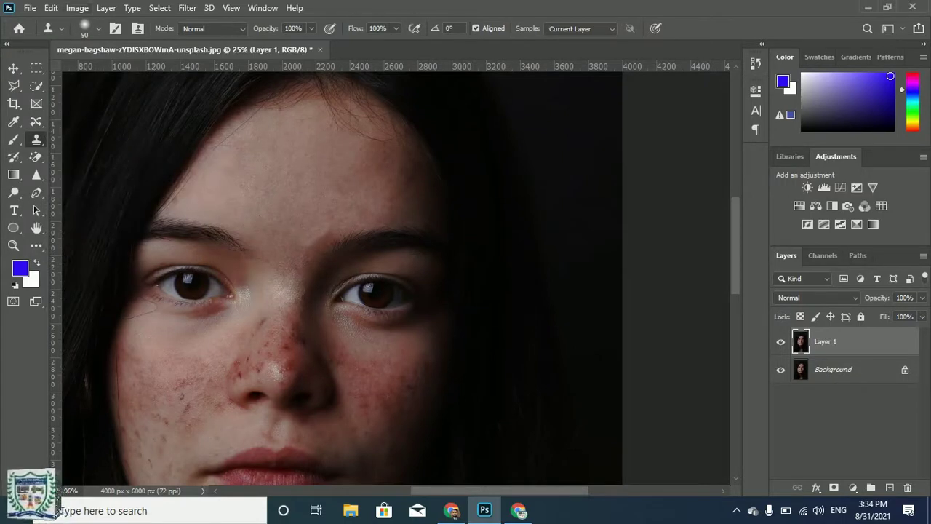
# Set the Clone Stamp brush hardness to 61% and try short clone strokes on the middle of the forehead
pyautogui.click(98, 28)
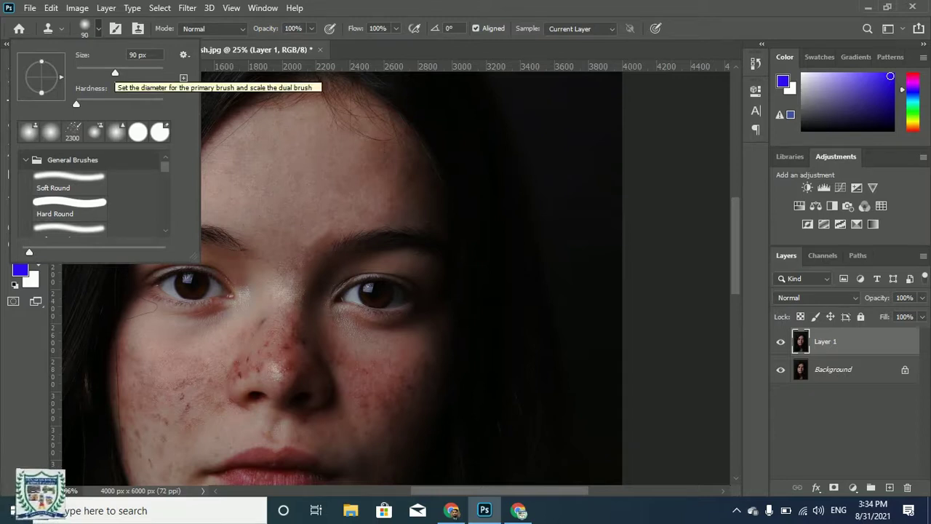
pyautogui.moveTo(77, 104); pyautogui.dragTo(128, 104)
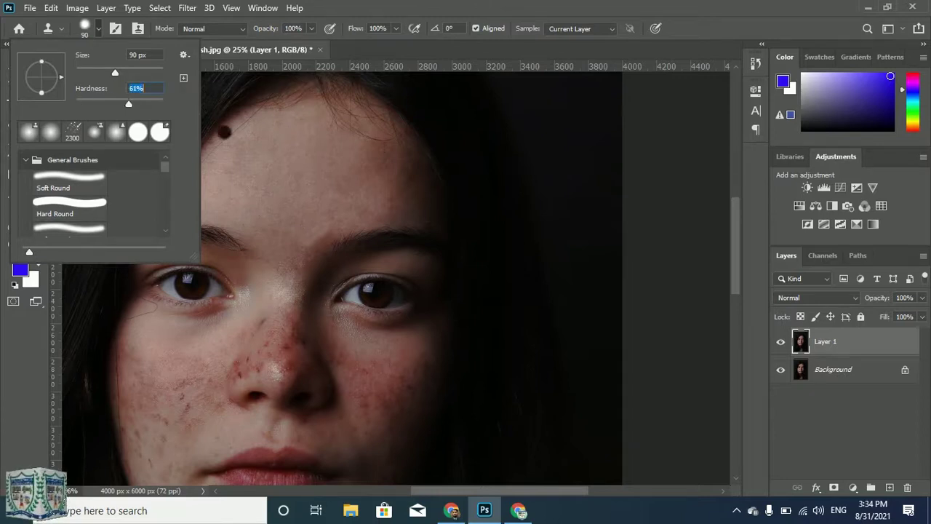
pyautogui.click(336, 168)
pyautogui.moveTo(329, 168)
pyautogui.mouseDown()
pyautogui.moveTo(243, 172)
pyautogui.moveTo(321, 176)
pyautogui.mouseUp()
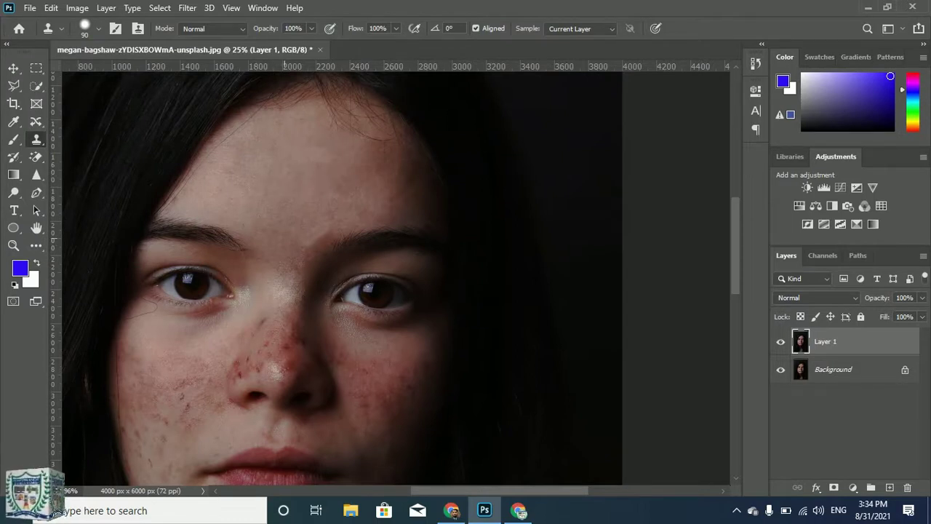
# Soften the Clone Stamp brush to 1% hardness, keeping its size at 90 px
pyautogui.click(98, 28)
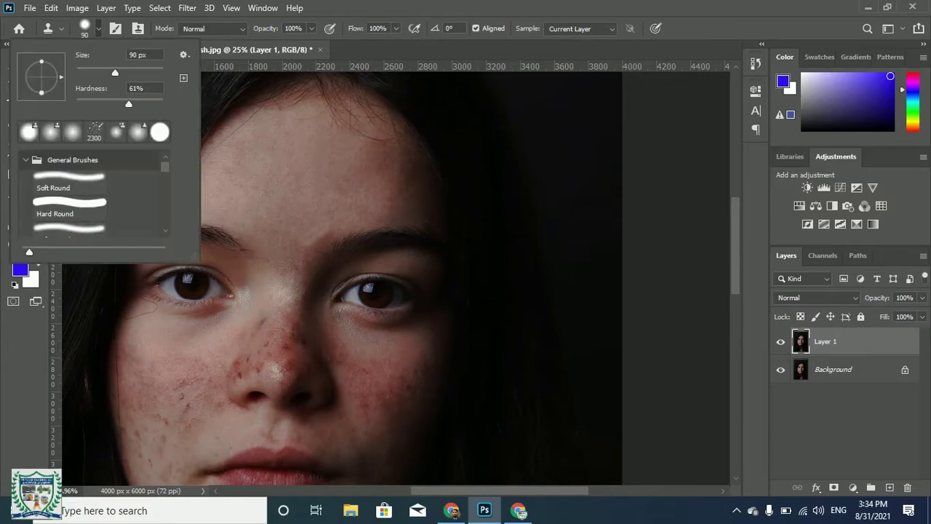
pyautogui.moveTo(129, 104); pyautogui.dragTo(78, 104)
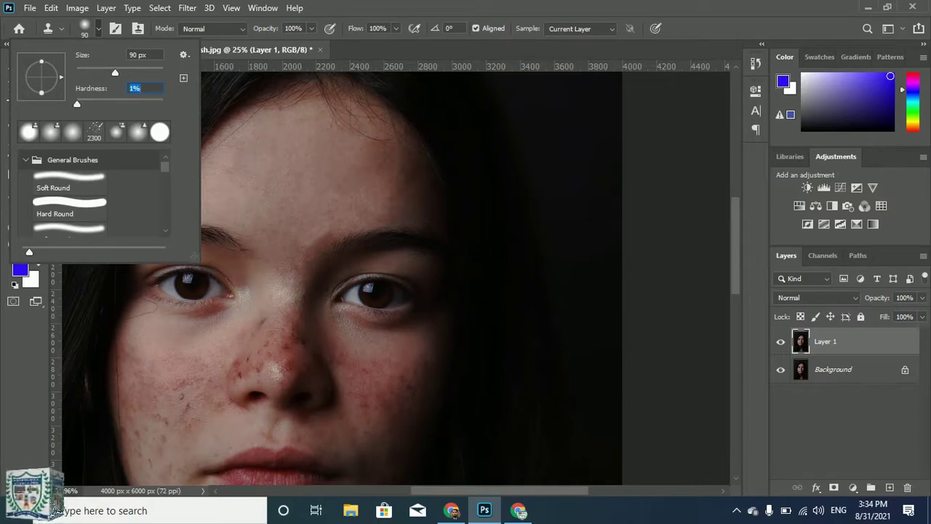
pyautogui.press('Return')
# Try cloning clear skin over the red blemishes along the bridge of the nose, and undo the strokes
pyautogui.scroll(-2, 301, 332)
pyautogui.scroll(3, 302, 332)
pyautogui.scroll(1, 276, 248)
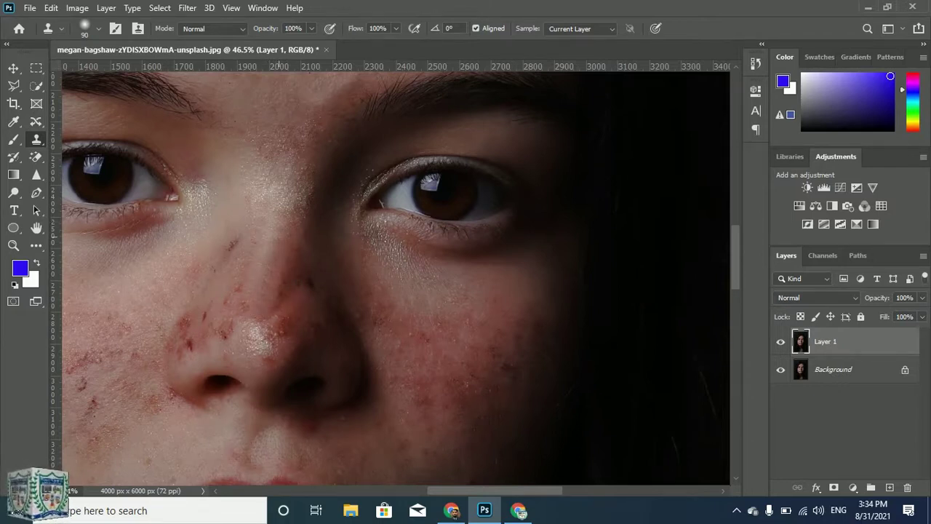
pyautogui.moveTo(290, 240); pyautogui.dragTo(284, 304)
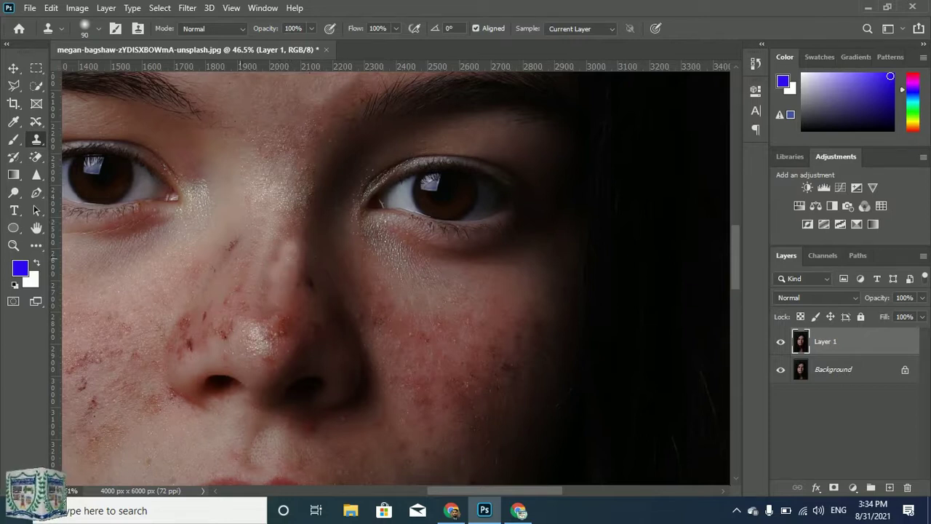
pyautogui.hotkey('ctrl', 'z')
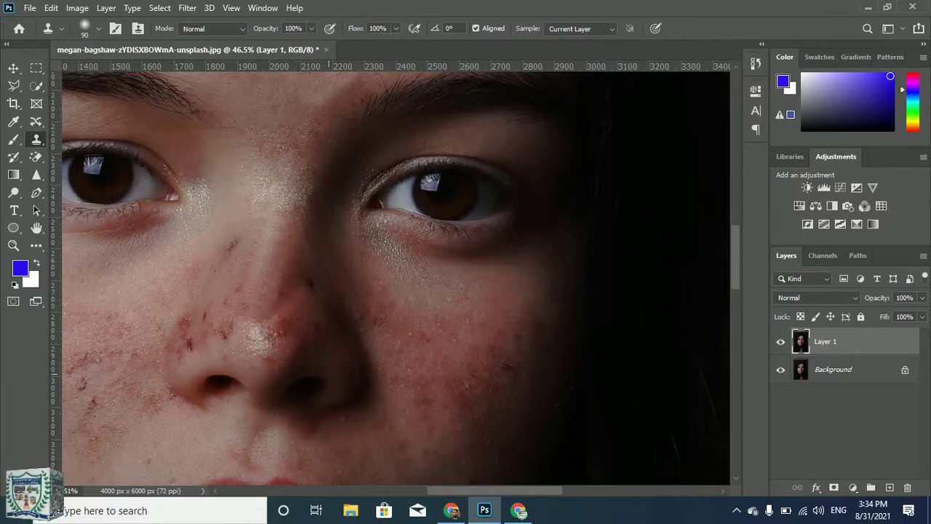
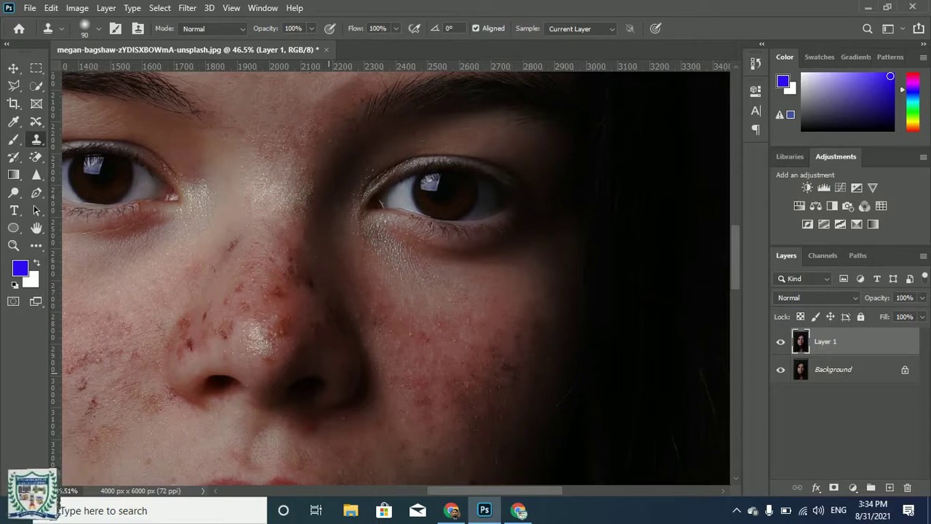
# Clone clear skin over the reddened patch at the inner end of the shaded-side eyebrow
pyautogui.scroll(-2, 305, 351)
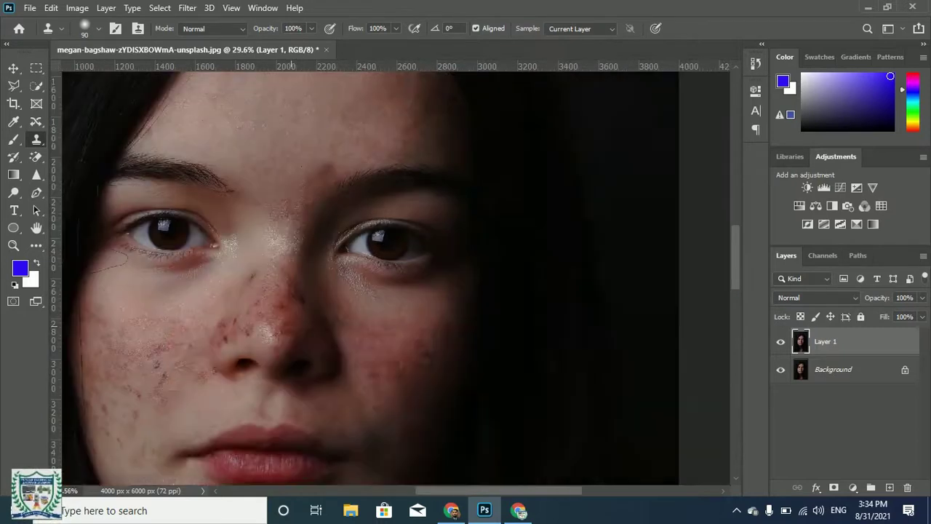
pyautogui.click(320, 176)
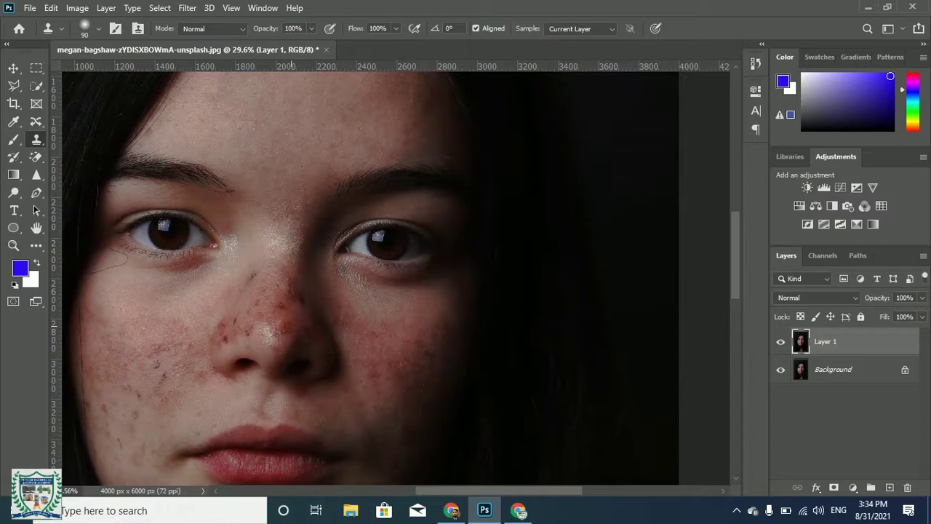
pyautogui.scroll(2, 327, 184)
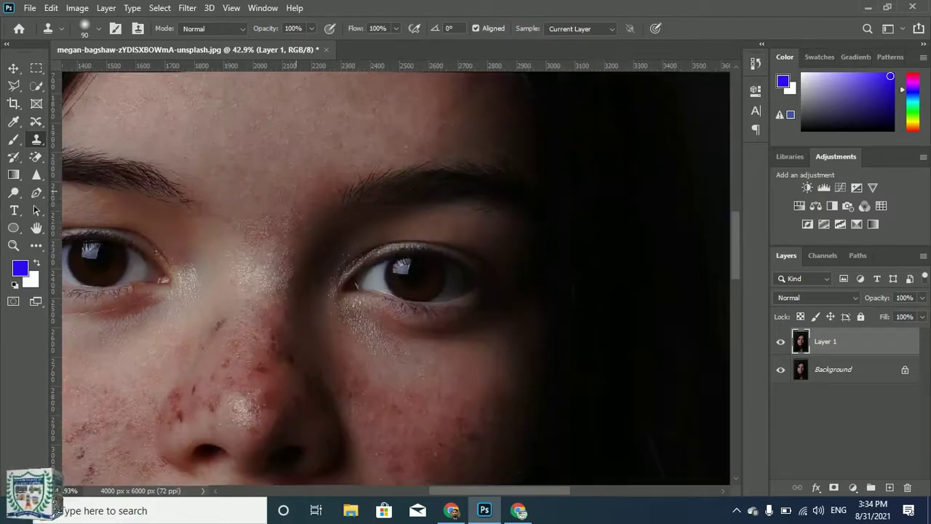
# Switch from the Clone Stamp to the Patch tool for the next skin corrections
pyautogui.rightClick(36, 140)
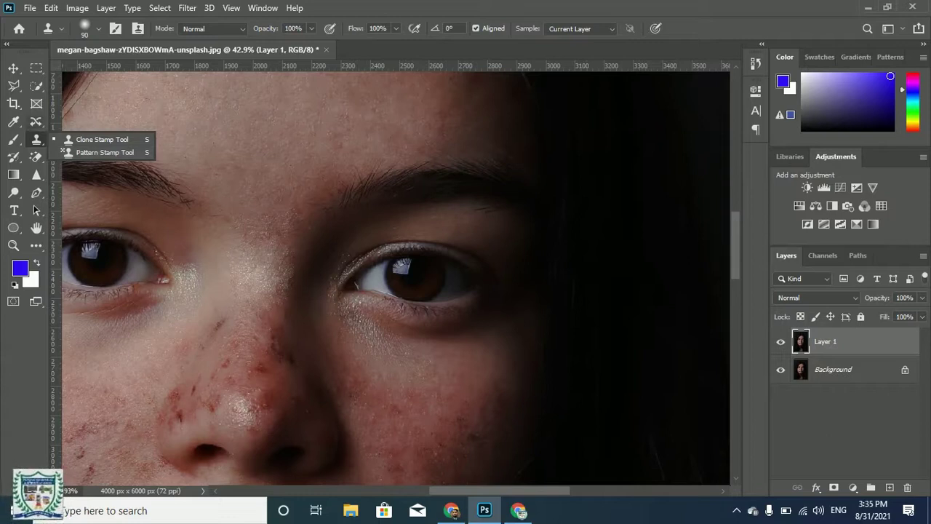
pyautogui.click(37, 121)
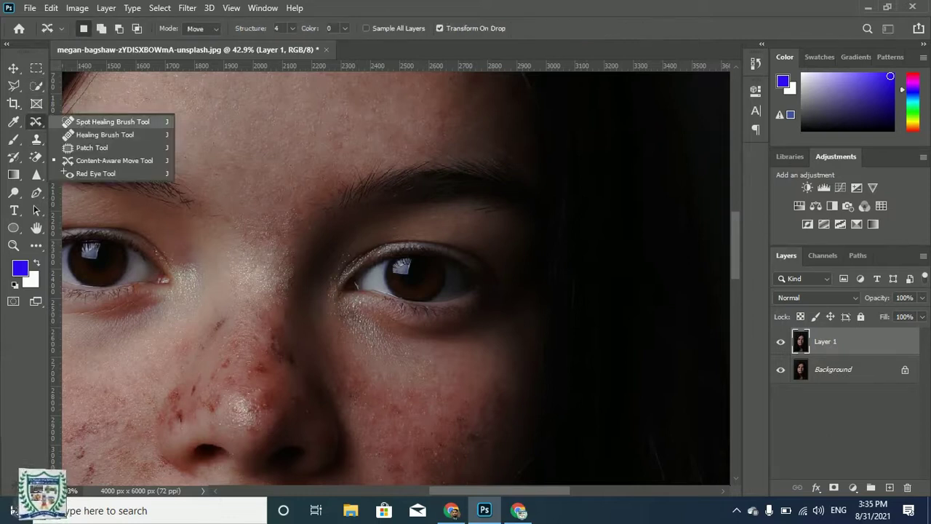
pyautogui.click(91, 147)
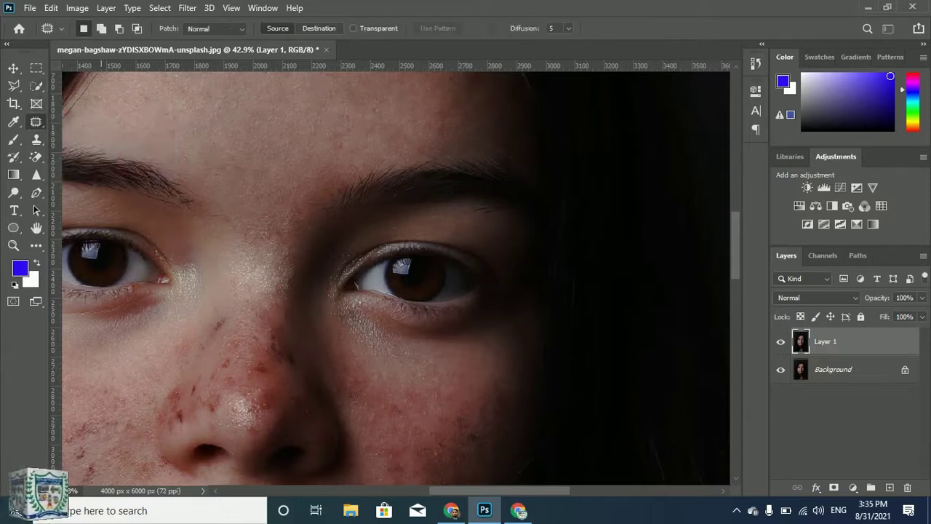
# Patch the thin scratch on the lower part of the image-left cheek with clear skin and clear the selection
pyautogui.scroll(-3, 318, 262)
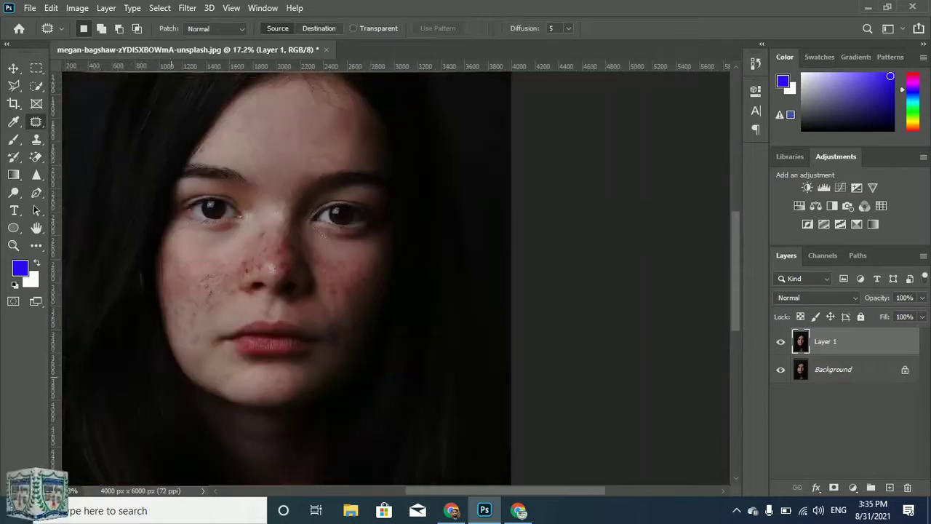
pyautogui.scroll(5, 170, 346)
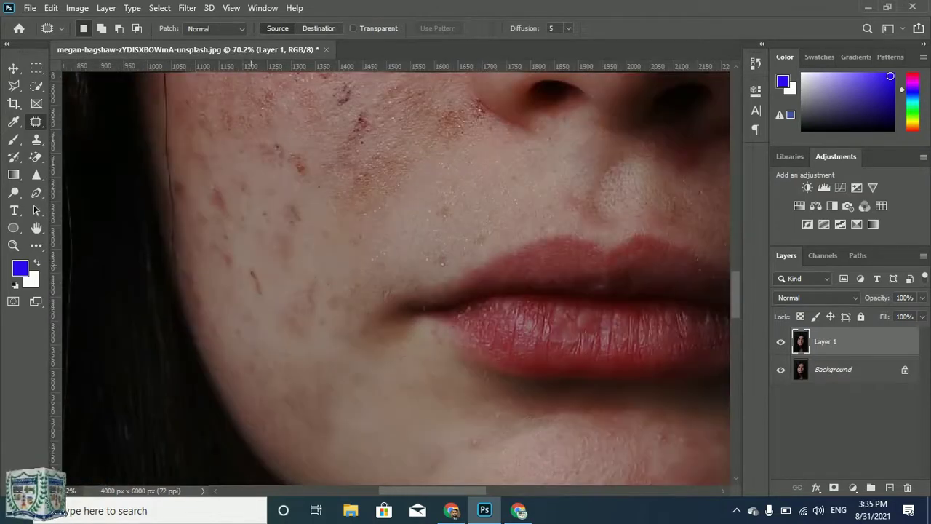
pyautogui.moveTo(260, 296)
pyautogui.mouseDown()
pyautogui.moveTo(244, 285)
pyautogui.moveTo(267, 331)
pyautogui.moveTo(311, 305)
pyautogui.mouseUp()
pyautogui.moveTo(318, 267); pyautogui.dragTo(316, 266)
pyautogui.moveTo(309, 304)
pyautogui.mouseDown()
pyautogui.moveTo(349, 333)
pyautogui.moveTo(337, 320)
pyautogui.moveTo(321, 344)
pyautogui.moveTo(304, 261)
pyautogui.mouseUp()
pyautogui.hotkey('ctrl', 'd')
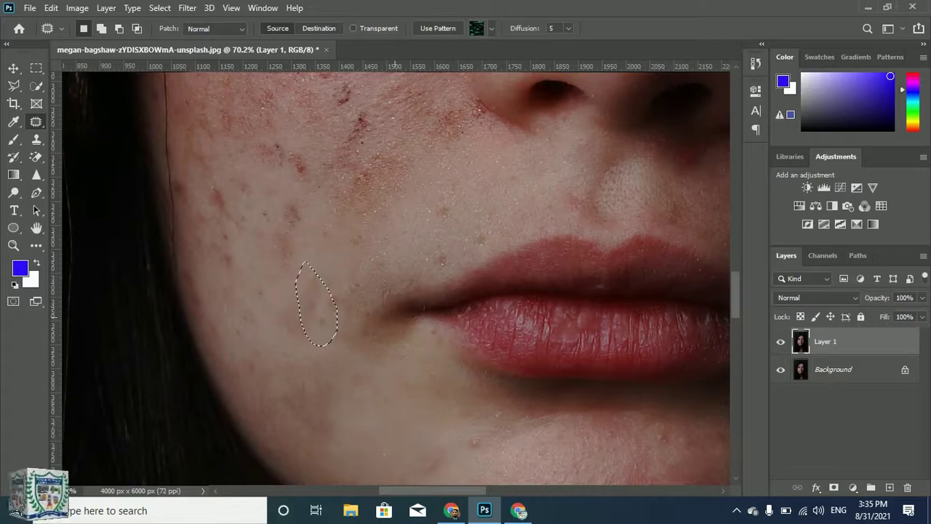
pyautogui.hotkey('ctrl', 'd')
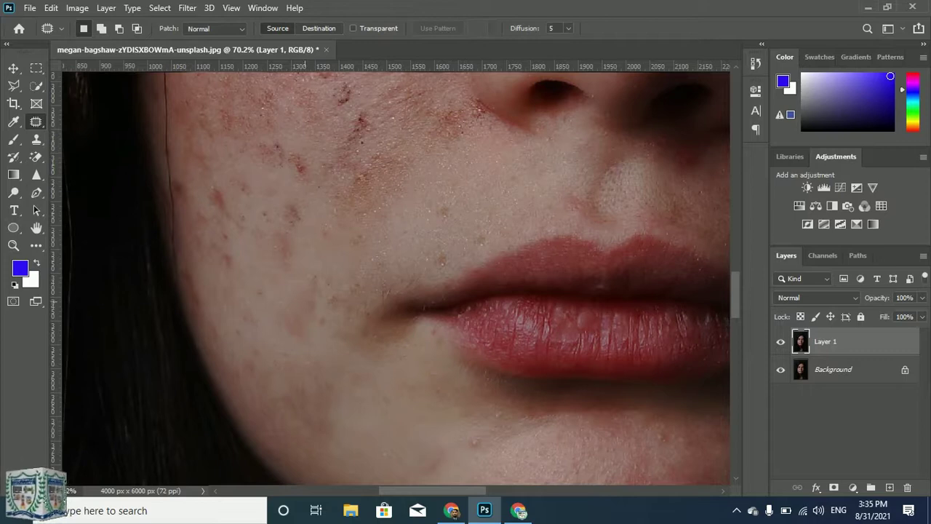
# Patch the faint reddish marks on the lower cheek beside the mouth corner using smoother skin nearby
pyautogui.moveTo(322, 270); pyautogui.dragTo(307, 335)
pyautogui.moveTo(321, 271); pyautogui.dragTo(320, 271)
pyautogui.moveTo(291, 311); pyautogui.dragTo(314, 375)
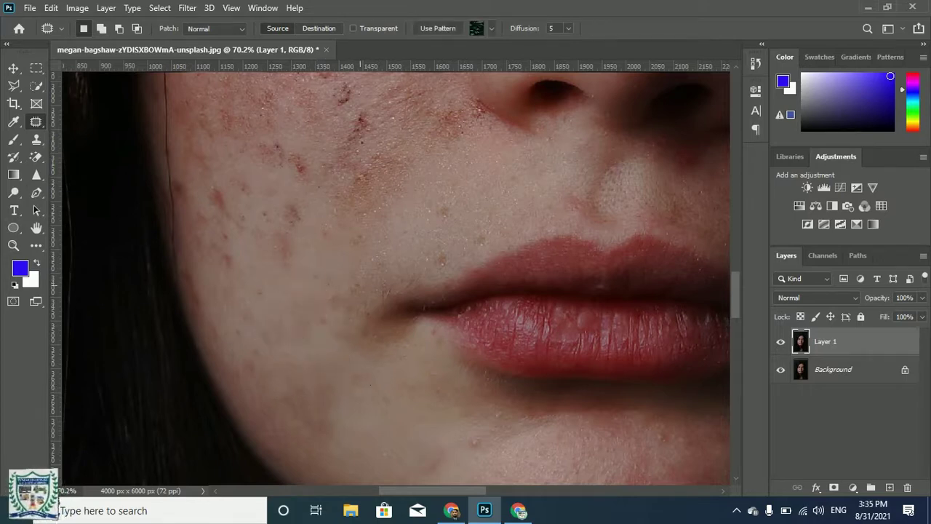
pyautogui.moveTo(349, 294); pyautogui.dragTo(335, 282)
pyautogui.moveTo(327, 301); pyautogui.dragTo(317, 355)
pyautogui.click(397, 393)
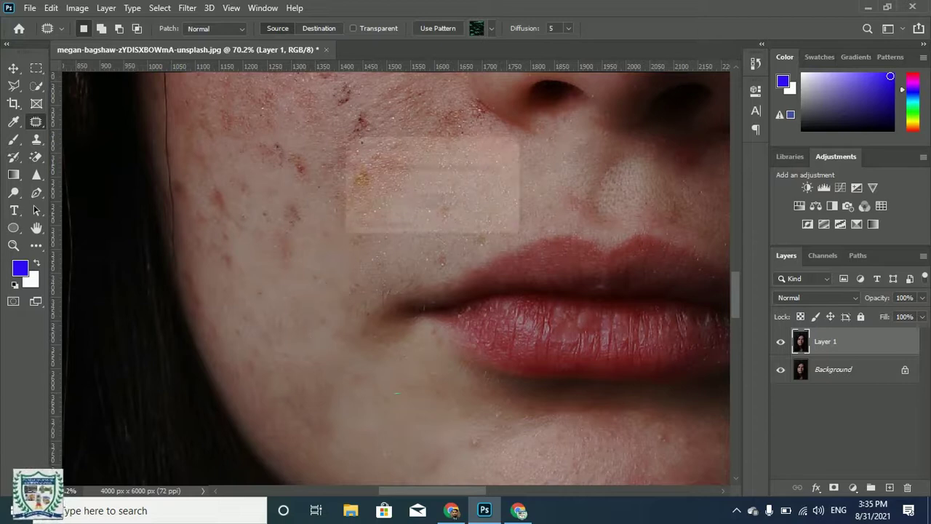
pyautogui.click(442, 203)
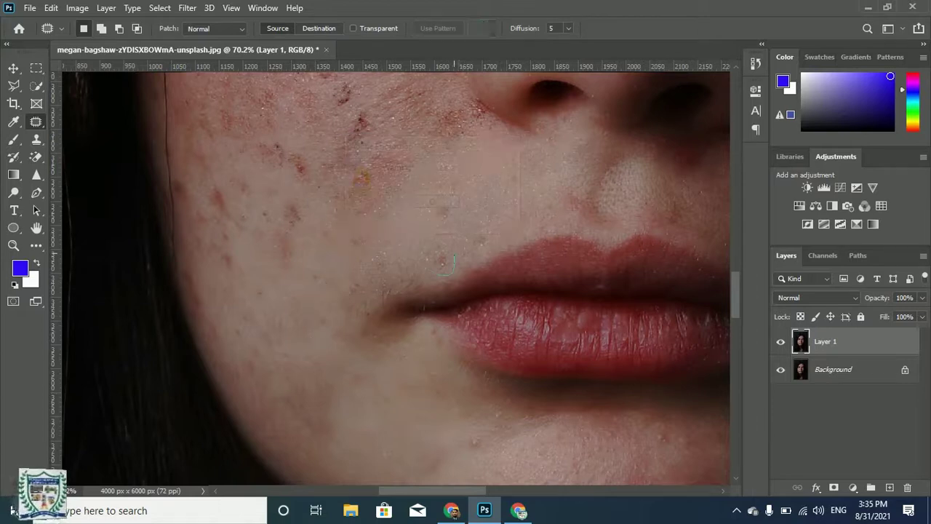
# Patch the small spots above the image-left half of the upper lip with clean skin
pyautogui.moveTo(424, 251)
pyautogui.mouseDown()
pyautogui.moveTo(453, 250)
pyautogui.moveTo(420, 248)
pyautogui.moveTo(483, 230)
pyautogui.moveTo(496, 216)
pyautogui.moveTo(444, 211)
pyautogui.mouseUp()
pyautogui.click(482, 226)
pyautogui.click(467, 208)
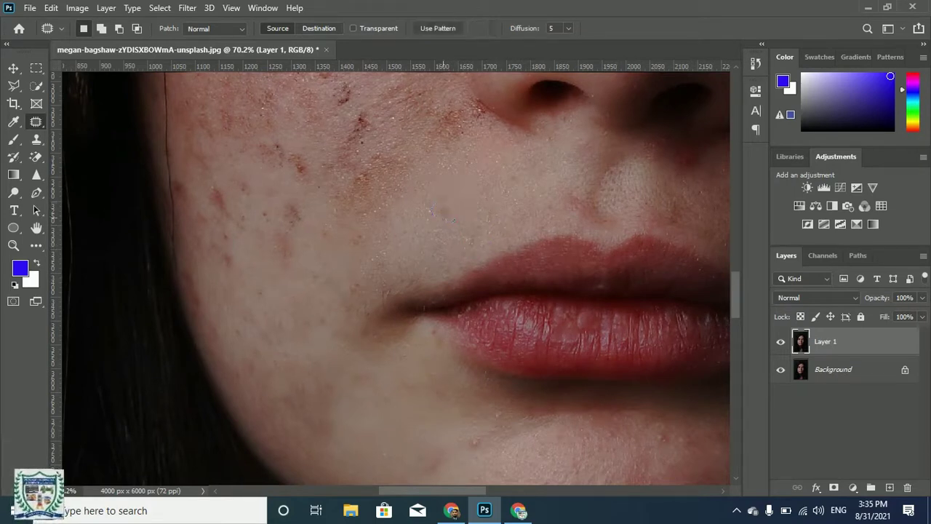
pyautogui.click(477, 254)
# Patch the uneven skin just below the image-left corner of the mouth with cleaner skin
pyautogui.scroll(5, 477, 253)
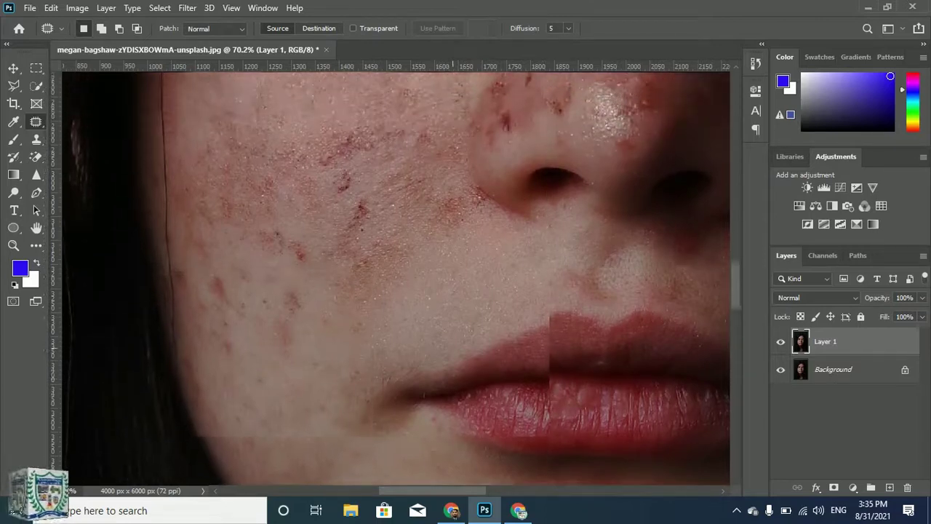
pyautogui.scroll(3, 453, 348)
pyautogui.scroll(-3, 394, 277)
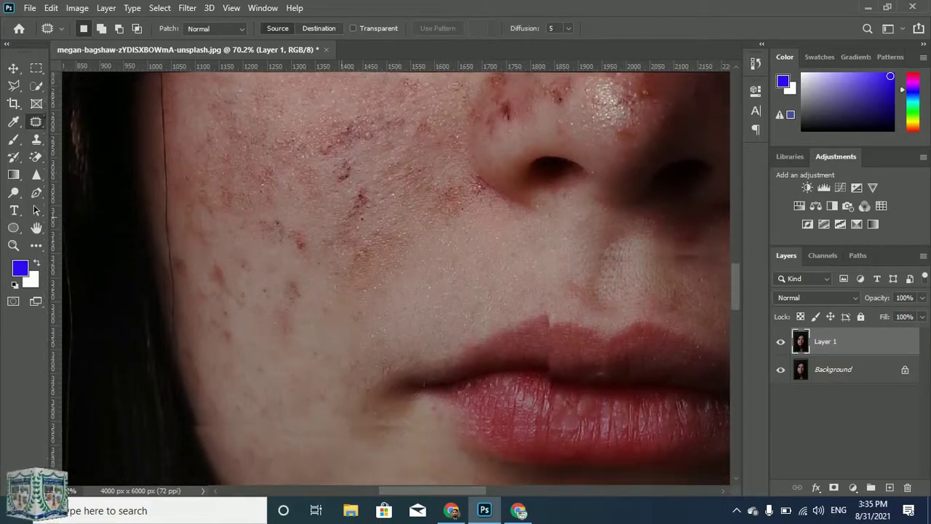
pyautogui.scroll(-4, 420, 338)
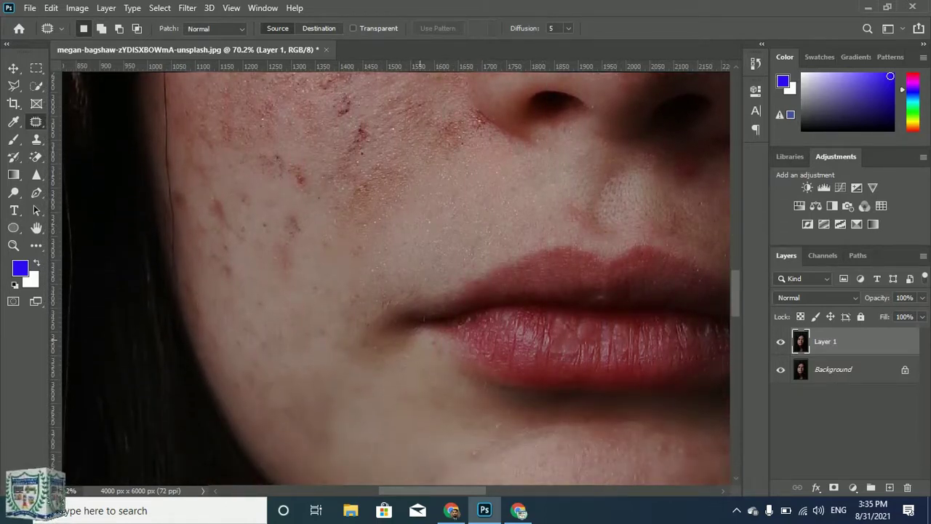
pyautogui.moveTo(418, 335); pyautogui.dragTo(349, 357)
pyautogui.moveTo(411, 351)
pyautogui.mouseDown()
pyautogui.moveTo(416, 337)
pyautogui.moveTo(406, 372)
pyautogui.mouseUp()
pyautogui.click(425, 397)
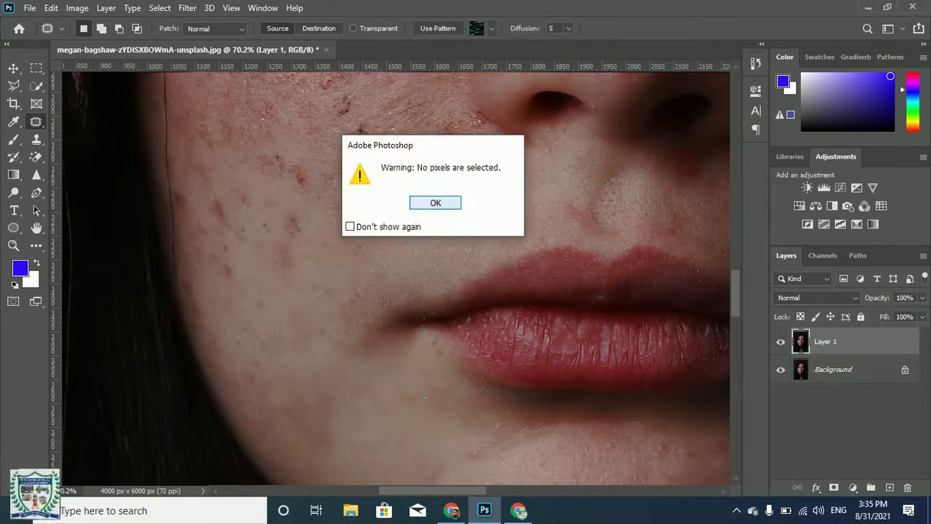
pyautogui.click(435, 203)
# Patch the remaining shaded blemishes outside the image-left mouth corner with skin from the chin side
pyautogui.moveTo(362, 330)
pyautogui.mouseDown()
pyautogui.moveTo(339, 343)
pyautogui.moveTo(355, 340)
pyautogui.mouseUp()
pyautogui.click(412, 353)
pyautogui.moveTo(347, 351); pyautogui.dragTo(363, 385)
pyautogui.moveTo(413, 386); pyautogui.dragTo(432, 375)
pyautogui.click(435, 203)
# Patch the dark spot on the lower cheek, level with the upper lip, using the clear skin next to it
pyautogui.scroll(-5, 369, 200)
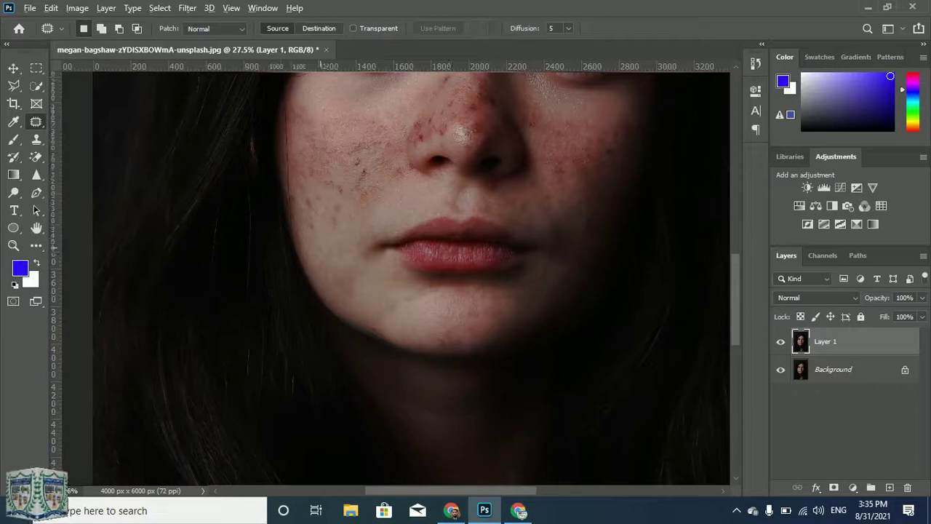
pyautogui.scroll(5, 340, 226)
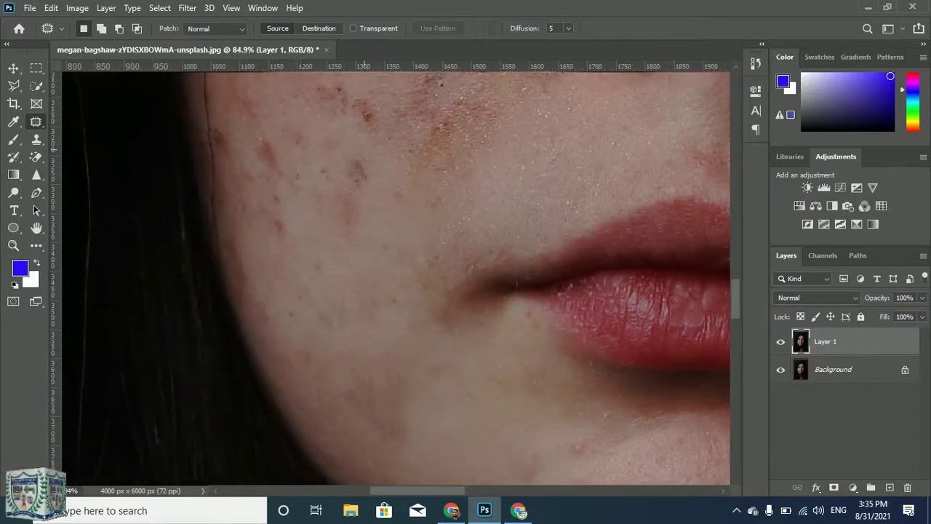
pyautogui.moveTo(348, 214)
pyautogui.mouseDown()
pyautogui.moveTo(363, 152)
pyautogui.moveTo(400, 179)
pyautogui.mouseUp()
pyautogui.click(405, 177)
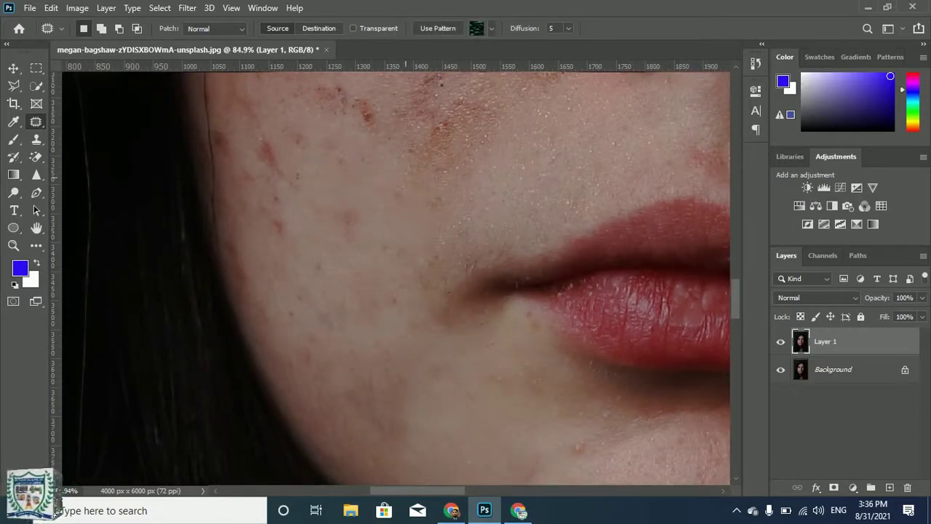
pyautogui.moveTo(337, 172)
pyautogui.mouseDown()
pyautogui.moveTo(351, 155)
pyautogui.moveTo(364, 177)
pyautogui.mouseUp()
pyautogui.click(408, 177)
pyautogui.click(438, 203)
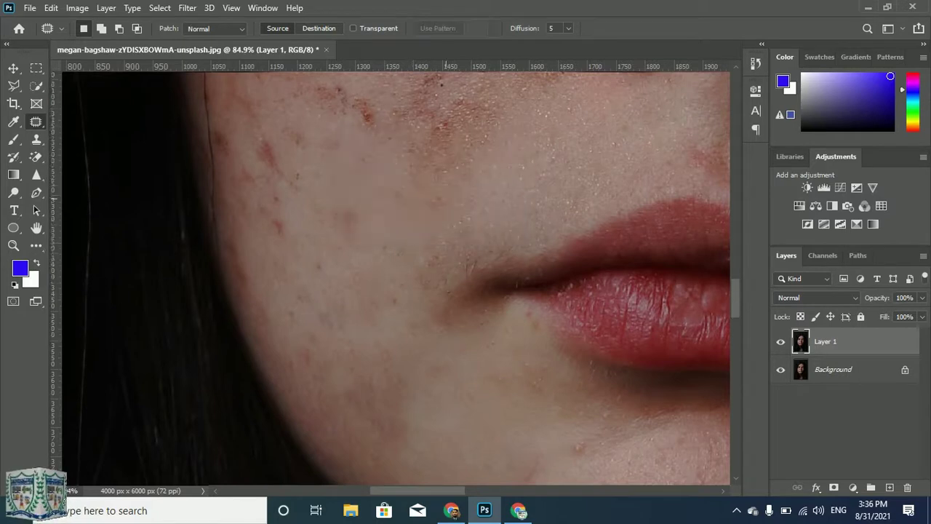
# Patch the red-brown spot on the middle of the cheek and the small dark marks beside it with clear skin
pyautogui.scroll(3, 444, 226)
pyautogui.scroll(3, 444, 226)
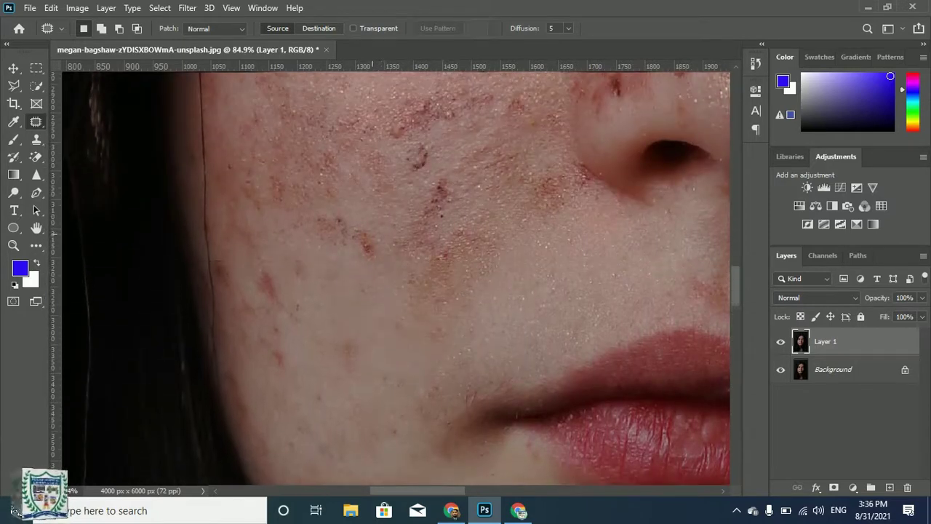
pyautogui.moveTo(368, 226)
pyautogui.mouseDown()
pyautogui.moveTo(357, 227)
pyautogui.moveTo(370, 278)
pyautogui.mouseUp()
pyautogui.moveTo(383, 310); pyautogui.dragTo(382, 316)
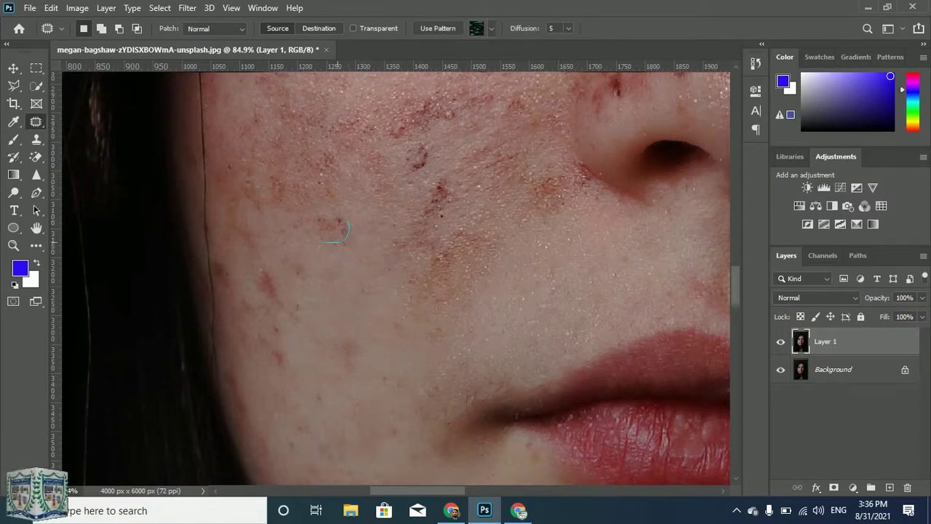
pyautogui.moveTo(344, 208)
pyautogui.mouseDown()
pyautogui.moveTo(354, 274)
pyautogui.moveTo(386, 274)
pyautogui.mouseUp()
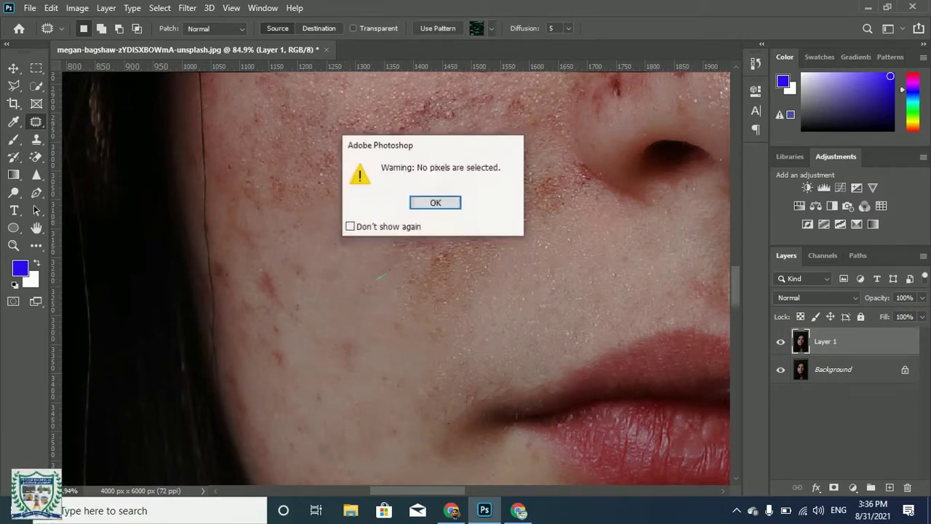
pyautogui.click(437, 202)
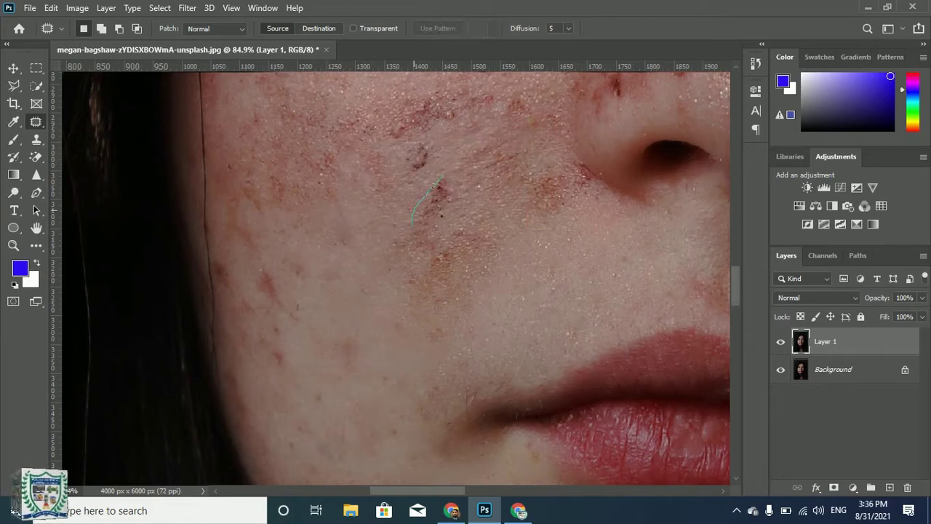
# Patch the dark elongated scar on the mid cheek with smoother skin below it
pyautogui.moveTo(451, 179); pyautogui.dragTo(370, 262)
pyautogui.click(411, 295)
# Try to patch the brownish discoloured area below the mid-cheek scar with lower-cheek skin, and clear the selection
pyautogui.moveTo(404, 214)
pyautogui.mouseDown()
pyautogui.moveTo(425, 218)
pyautogui.moveTo(374, 236)
pyautogui.moveTo(392, 283)
pyautogui.moveTo(436, 304)
pyautogui.moveTo(488, 244)
pyautogui.moveTo(438, 217)
pyautogui.mouseUp()
pyautogui.moveTo(433, 251); pyautogui.dragTo(375, 345)
pyautogui.click(470, 294)
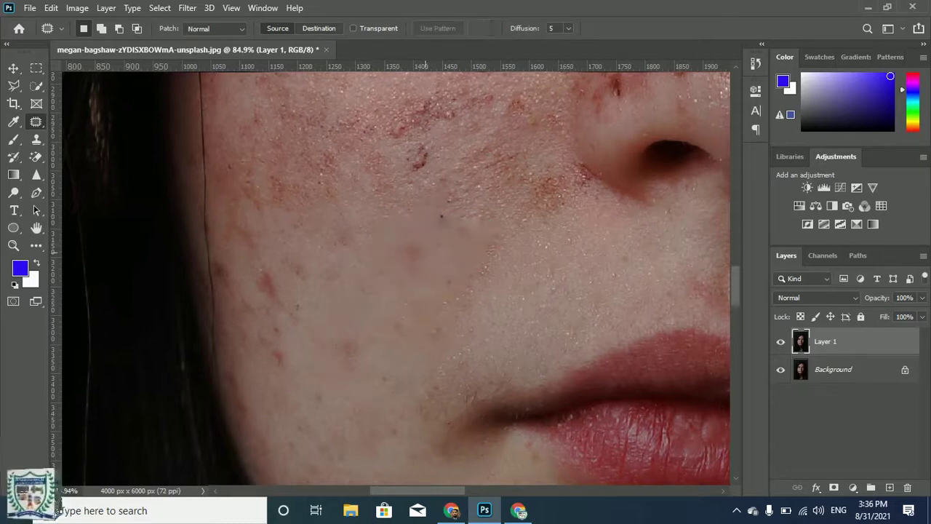
pyautogui.scroll(-3, 424, 277)
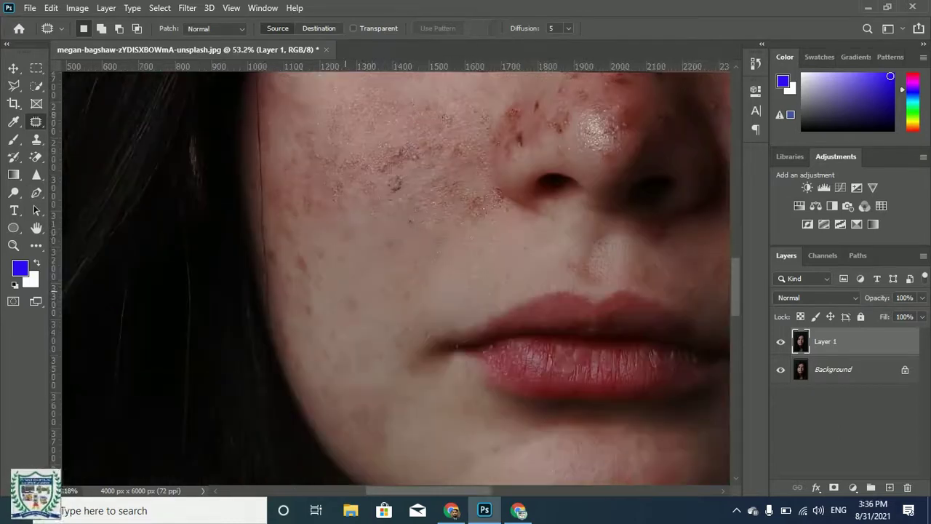
pyautogui.moveTo(439, 226)
pyautogui.mouseDown()
pyautogui.moveTo(371, 236)
pyautogui.moveTo(432, 251)
pyautogui.moveTo(443, 231)
pyautogui.mouseUp()
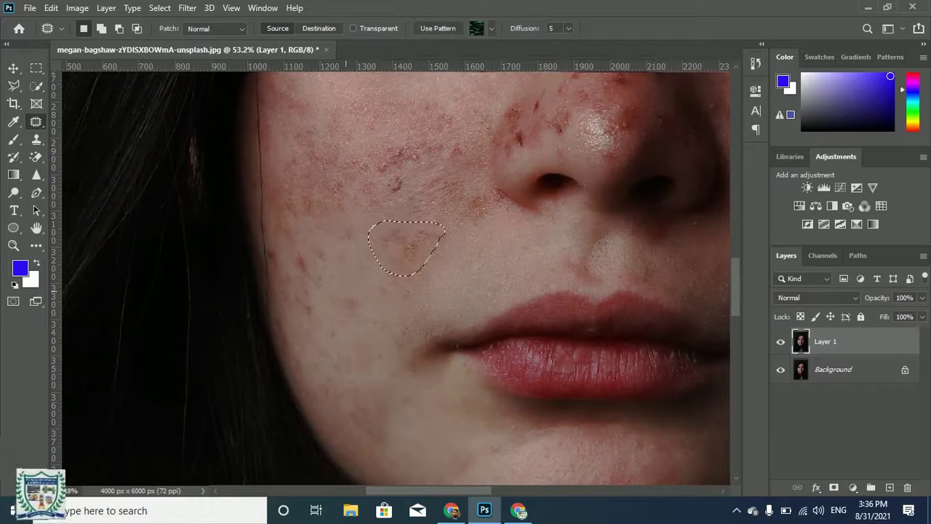
pyautogui.hotkey('ctrl', 'd')
# Patch the red irritated skin along the outer crease of the image-left nostril with clear skin below it
pyautogui.scroll(3, 478, 205)
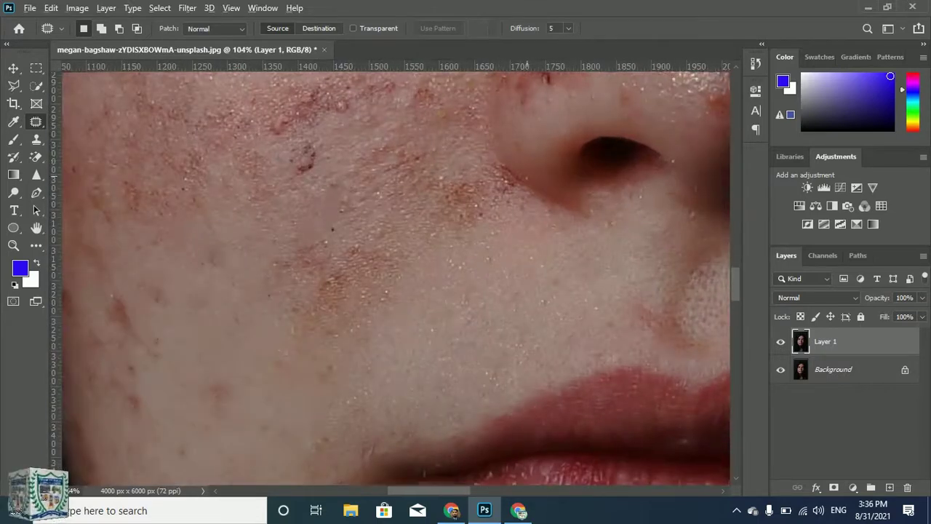
pyautogui.scroll(5, 552, 174)
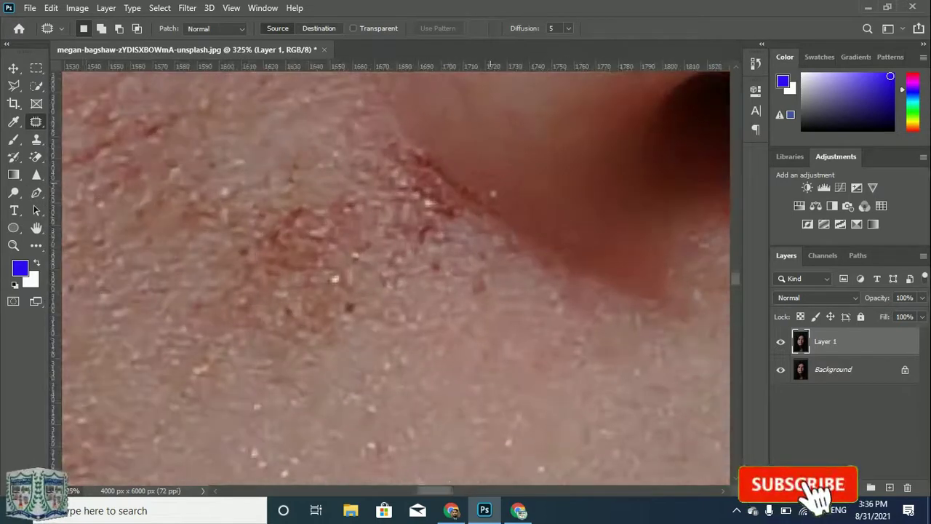
pyautogui.scroll(2, 454, 157)
pyautogui.moveTo(378, 125)
pyautogui.mouseDown()
pyautogui.moveTo(522, 260)
pyautogui.moveTo(523, 304)
pyautogui.mouseUp()
pyautogui.moveTo(425, 334)
pyautogui.mouseDown()
pyautogui.moveTo(372, 309)
pyautogui.moveTo(339, 138)
pyautogui.moveTo(380, 125)
pyautogui.mouseUp()
pyautogui.scroll(-5, 304, 151)
pyautogui.scroll(-4, 304, 152)
pyautogui.moveTo(362, 185); pyautogui.dragTo(417, 276)
pyautogui.moveTo(432, 293); pyautogui.dragTo(431, 293)
pyautogui.hotkey('ctrl', 'd')
# Patch the leftover redness at the nostril crease and the red-brown spot on the cheek beside it
pyautogui.scroll(-5, 352, 261)
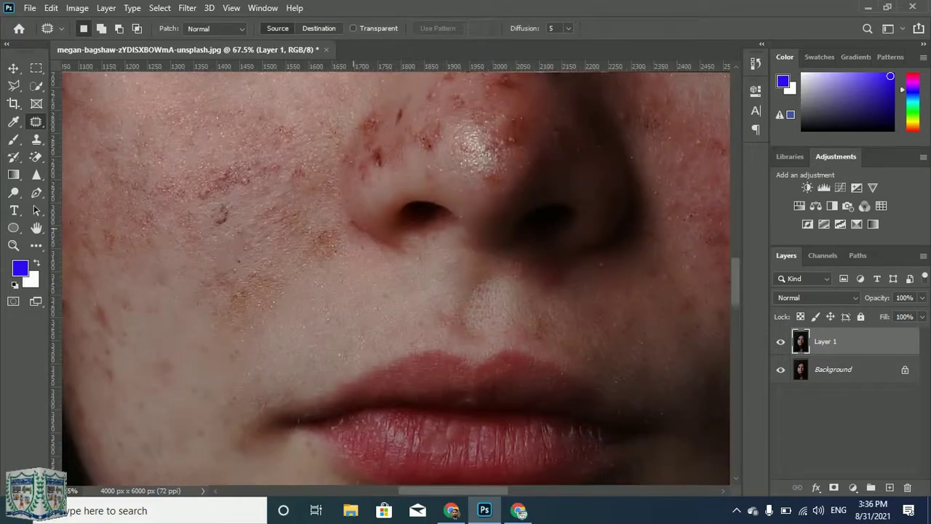
pyautogui.scroll(5, 356, 228)
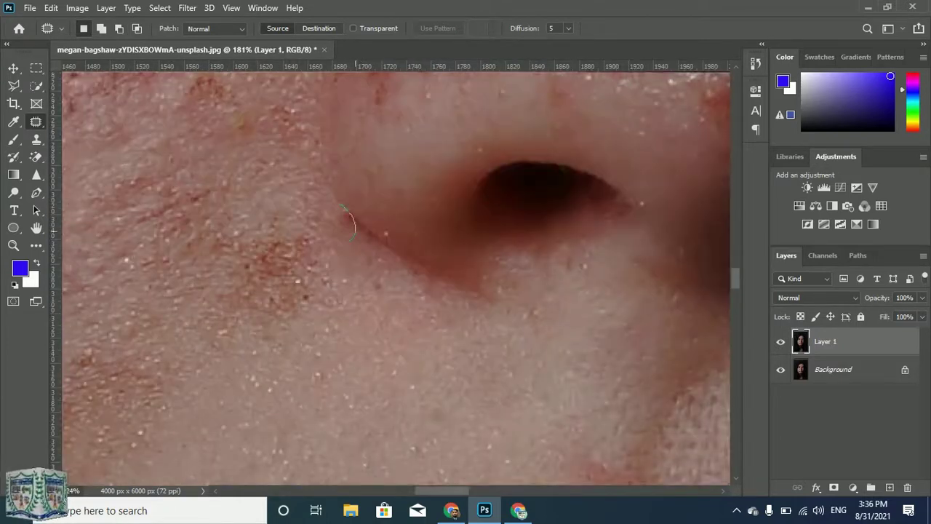
pyautogui.moveTo(345, 209)
pyautogui.mouseDown()
pyautogui.moveTo(342, 280)
pyautogui.moveTo(344, 211)
pyautogui.mouseUp()
pyautogui.press('Return')
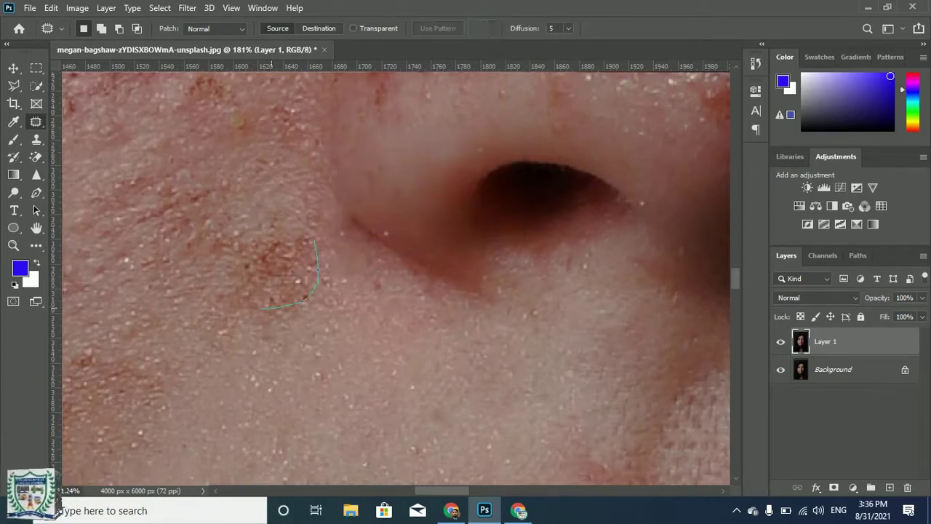
pyautogui.moveTo(299, 243); pyautogui.dragTo(315, 242)
pyautogui.moveTo(271, 274); pyautogui.dragTo(367, 358)
pyautogui.hotkey('ctrl', 'd')
pyautogui.scroll(-3, 333, 286)
pyautogui.press('Return')
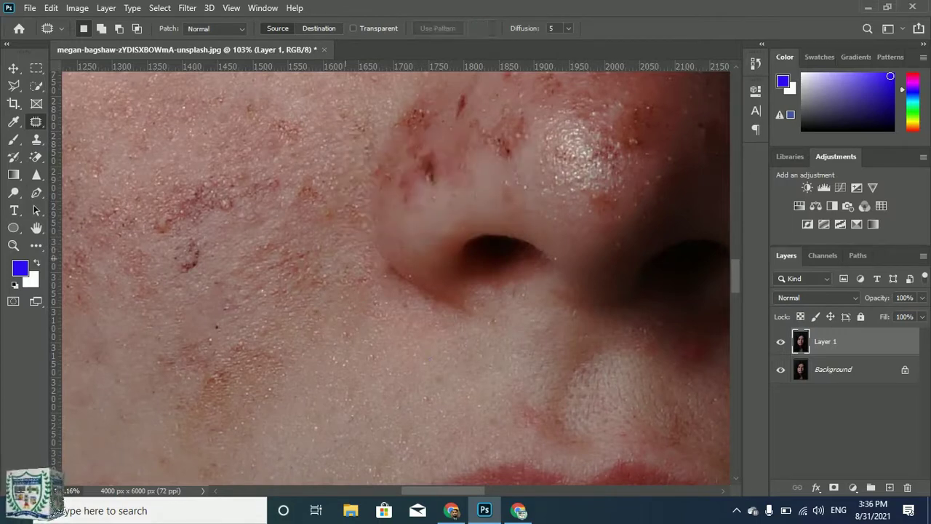
# Patch the reddish textured areas on the cheek beside the nostril with smoother skin toward the upper lip
pyautogui.moveTo(307, 273); pyautogui.dragTo(305, 248)
pyautogui.moveTo(290, 274)
pyautogui.mouseDown()
pyautogui.moveTo(299, 293)
pyautogui.moveTo(330, 306)
pyautogui.mouseUp()
pyautogui.moveTo(365, 329); pyautogui.dragTo(398, 323)
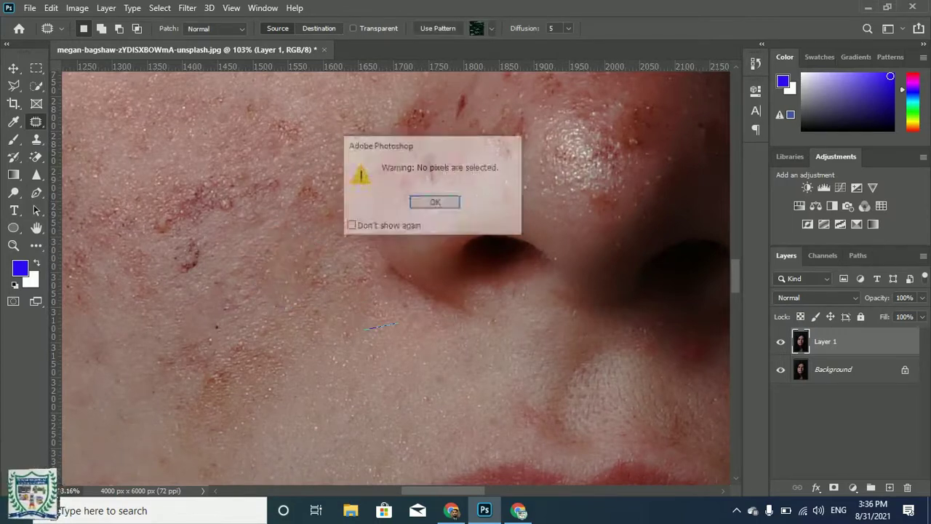
pyautogui.press('Return')
pyautogui.moveTo(294, 302)
pyautogui.mouseDown()
pyautogui.moveTo(335, 253)
pyautogui.moveTo(370, 309)
pyautogui.mouseUp()
pyautogui.moveTo(414, 337); pyautogui.dragTo(412, 342)
pyautogui.press('Return')
# Patch the rough reddish strip between the cheek and the side of the nose with clear skin above the lip
pyautogui.moveTo(362, 267); pyautogui.dragTo(356, 271)
pyautogui.moveTo(357, 284); pyautogui.dragTo(372, 323)
pyautogui.moveTo(452, 360); pyautogui.dragTo(464, 359)
pyautogui.press('Return')
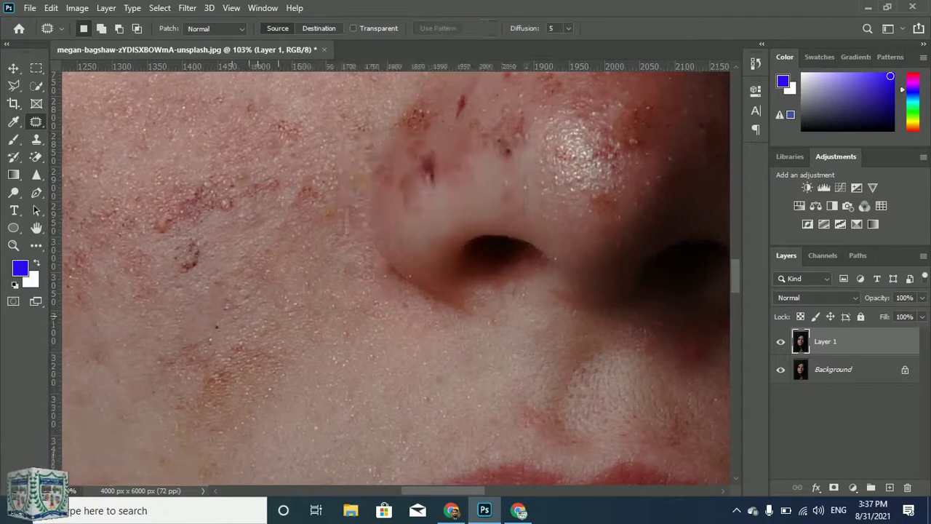
# Patch the small dark dot and the brownish discoloration on the mid cheek with the clear skin beside them
pyautogui.scroll(-5, 269, 298)
pyautogui.scroll(-2, 222, 363)
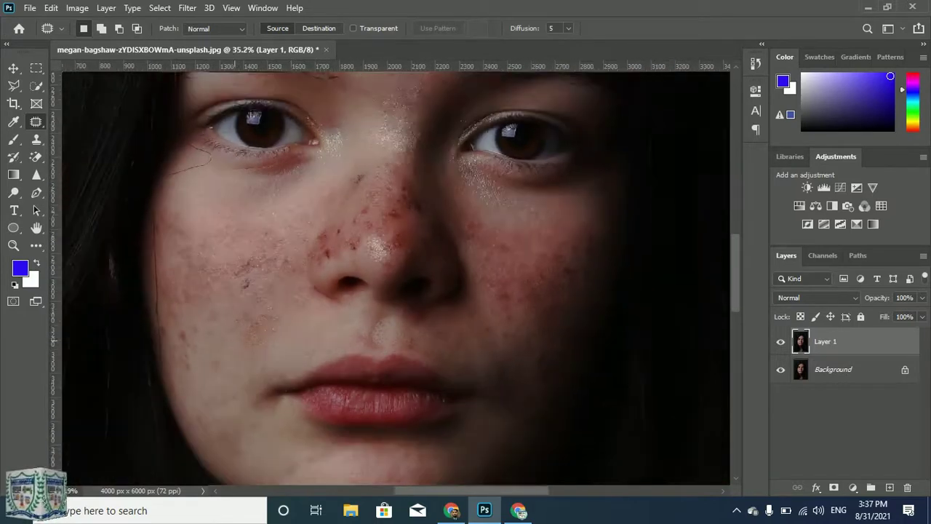
pyautogui.scroll(5, 221, 363)
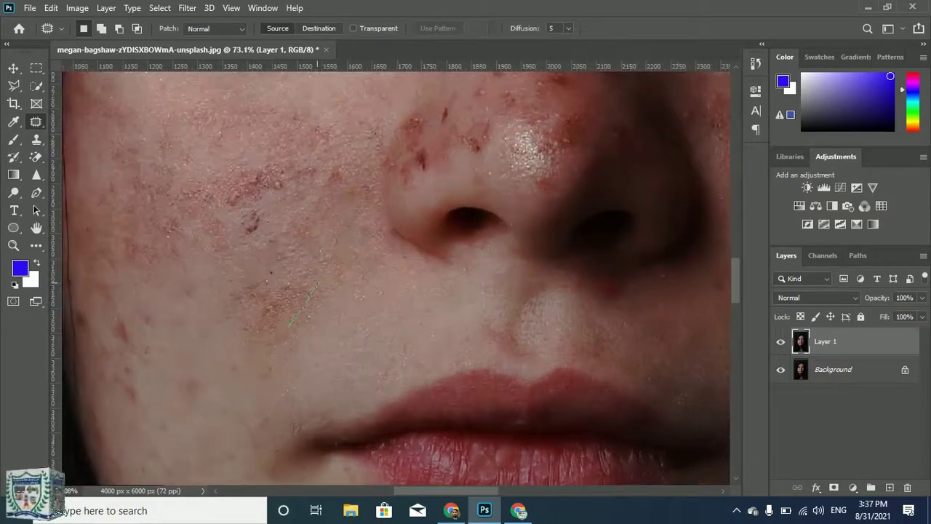
pyautogui.moveTo(270, 272); pyautogui.dragTo(317, 284)
pyautogui.moveTo(272, 309); pyautogui.dragTo(325, 312)
pyautogui.moveTo(264, 302); pyautogui.dragTo(325, 306)
pyautogui.click(387, 318)
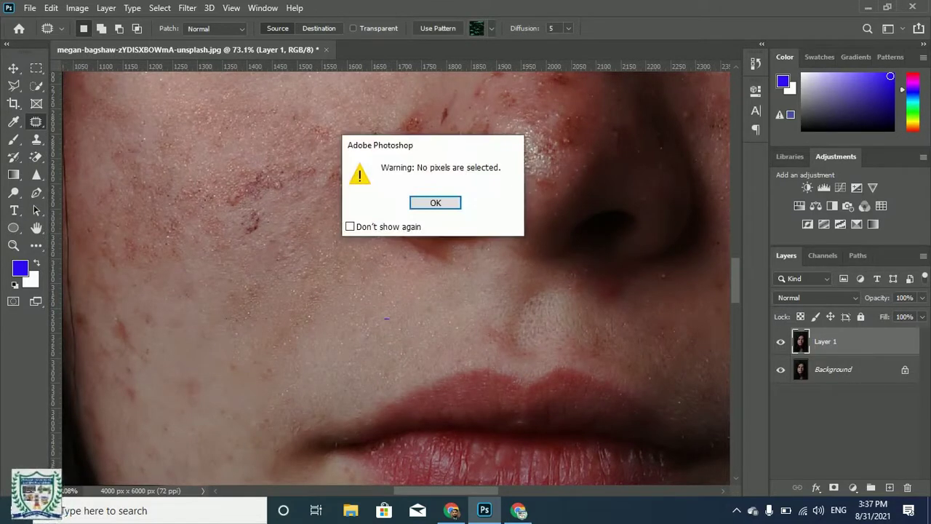
pyautogui.click(435, 203)
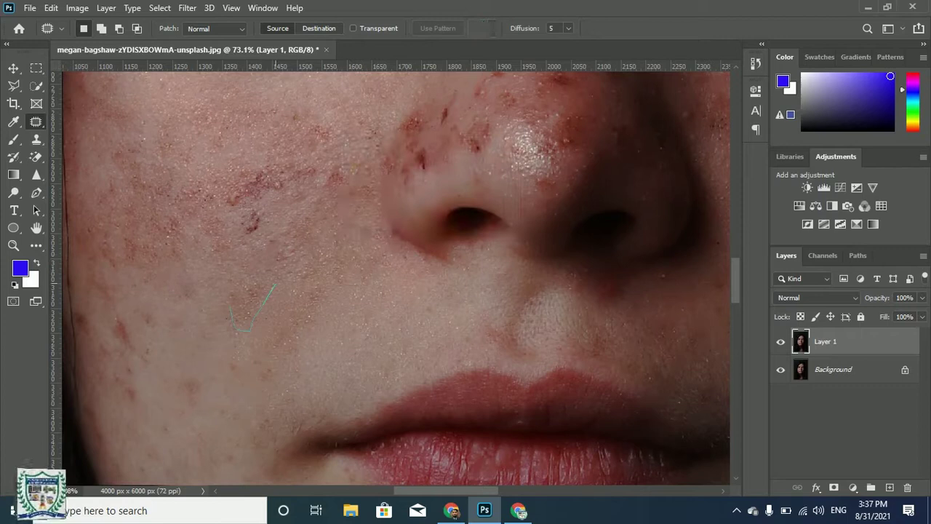
# Patch the brownish rough area on the lower cheek with the smoother skin beside it
pyautogui.moveTo(256, 286); pyautogui.dragTo(273, 285)
pyautogui.moveTo(252, 306); pyautogui.dragTo(342, 309)
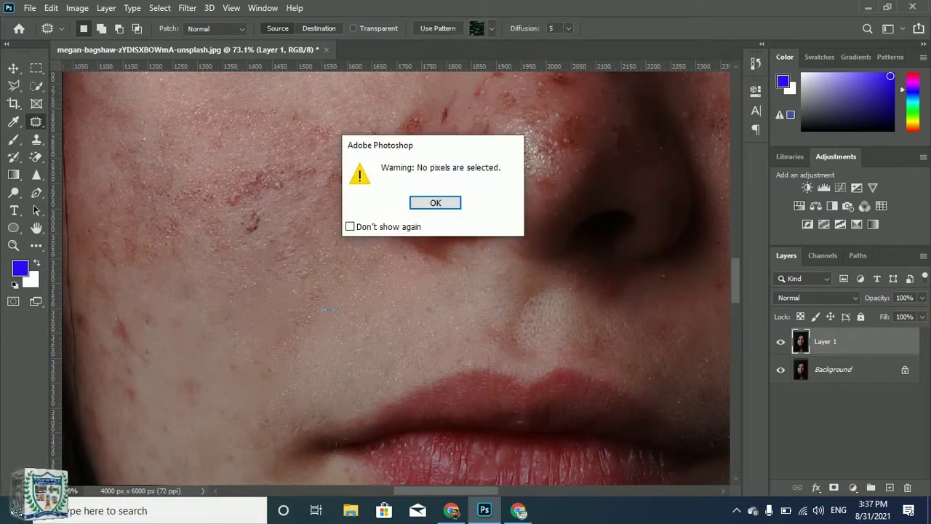
pyautogui.press('Return')
pyautogui.moveTo(263, 369); pyautogui.dragTo(291, 360)
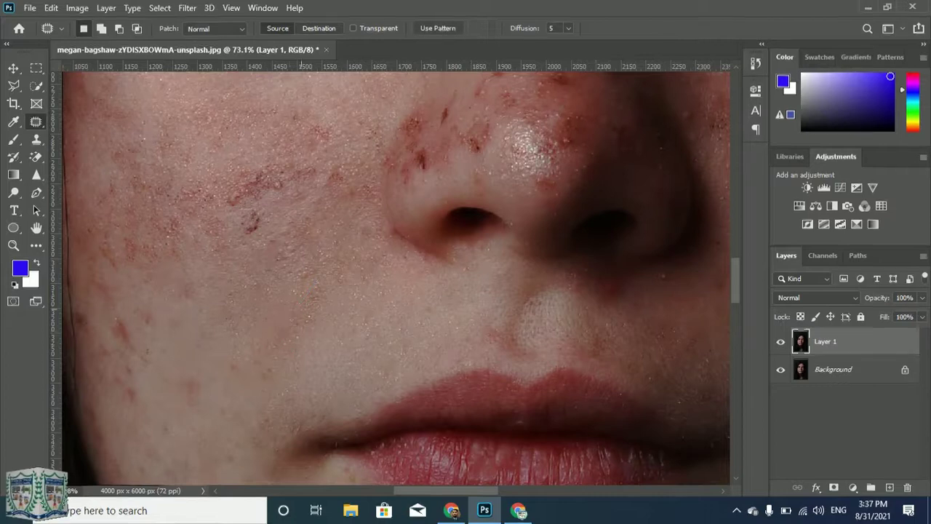
# Patch the dark red spots on the lit nostril wing with the clearer skin around them
pyautogui.scroll(-3, 340, 349)
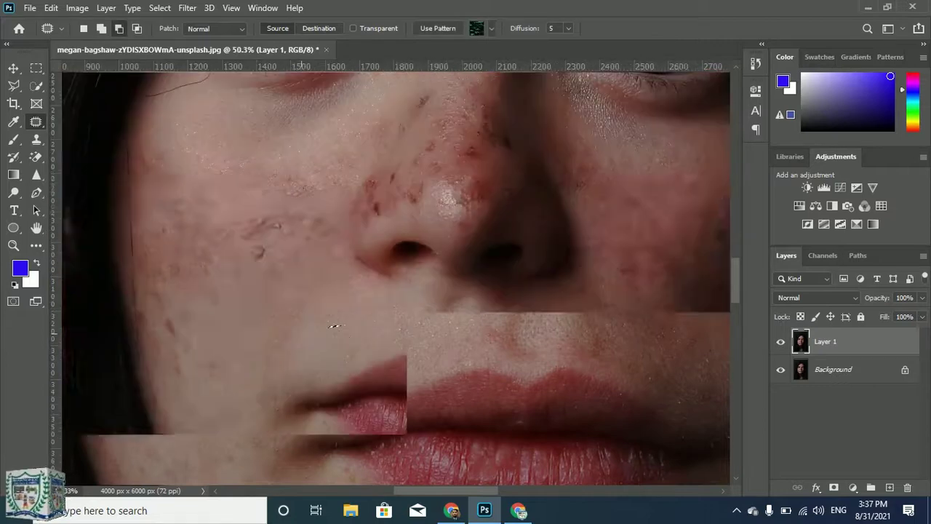
pyautogui.scroll(3, 339, 349)
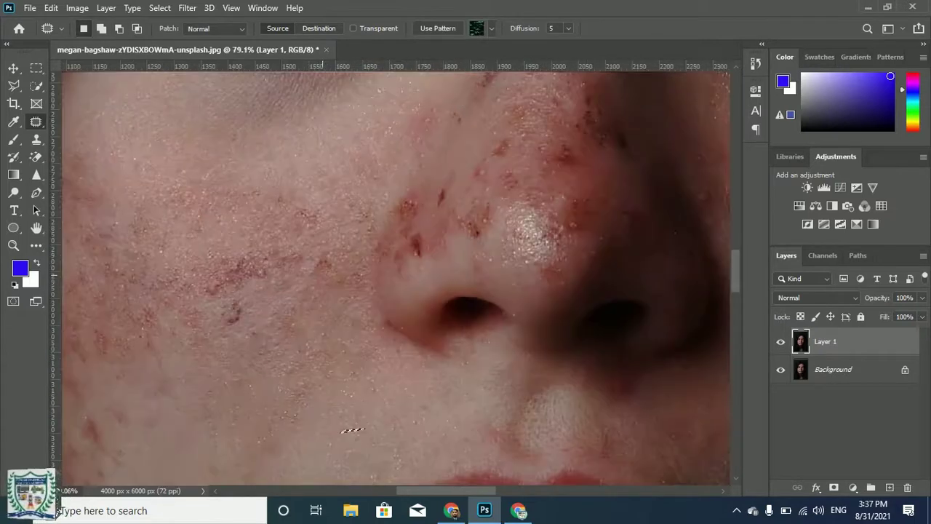
pyautogui.moveTo(418, 231)
pyautogui.mouseDown()
pyautogui.moveTo(432, 278)
pyautogui.moveTo(424, 282)
pyautogui.mouseUp()
pyautogui.hotkey('ctrl', 'd')
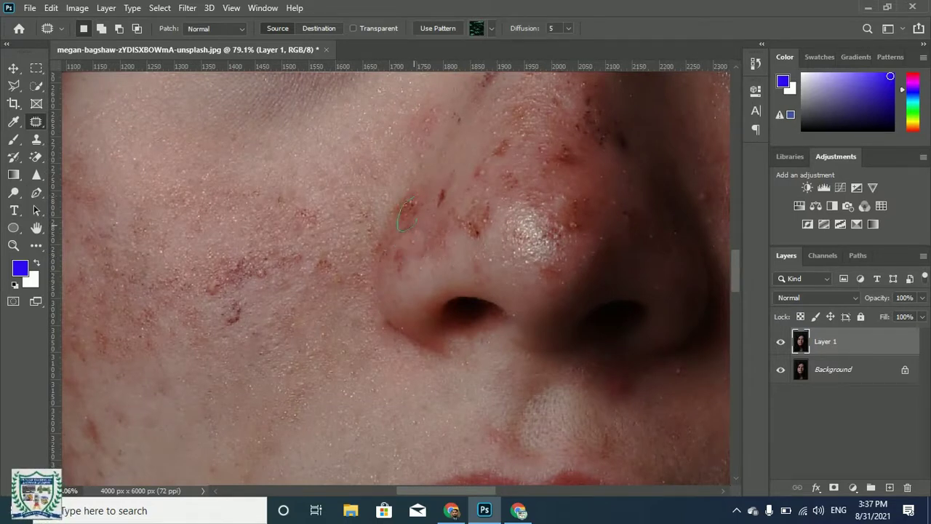
pyautogui.moveTo(410, 213); pyautogui.dragTo(420, 223)
pyautogui.click(425, 222)
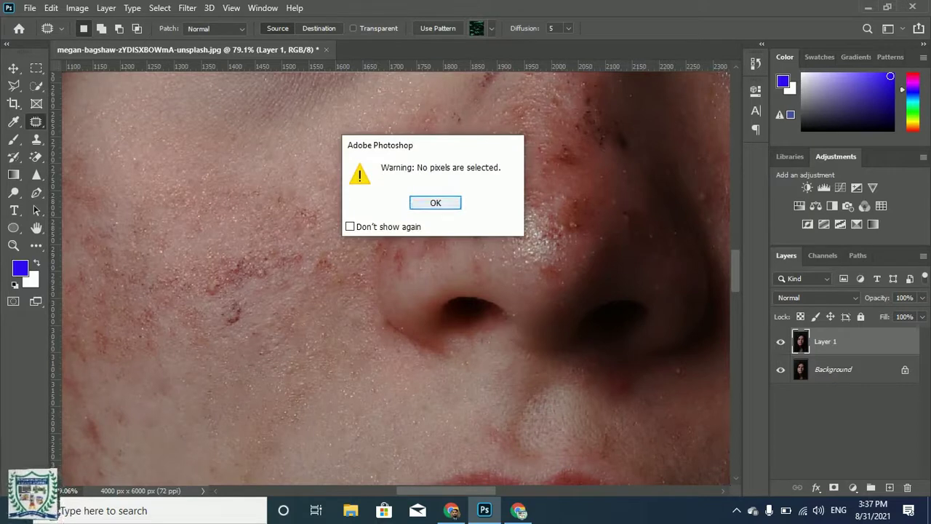
pyautogui.click(435, 203)
pyautogui.moveTo(390, 278)
pyautogui.mouseDown()
pyautogui.moveTo(411, 256)
pyautogui.moveTo(435, 268)
pyautogui.mouseUp()
pyautogui.press('Return')
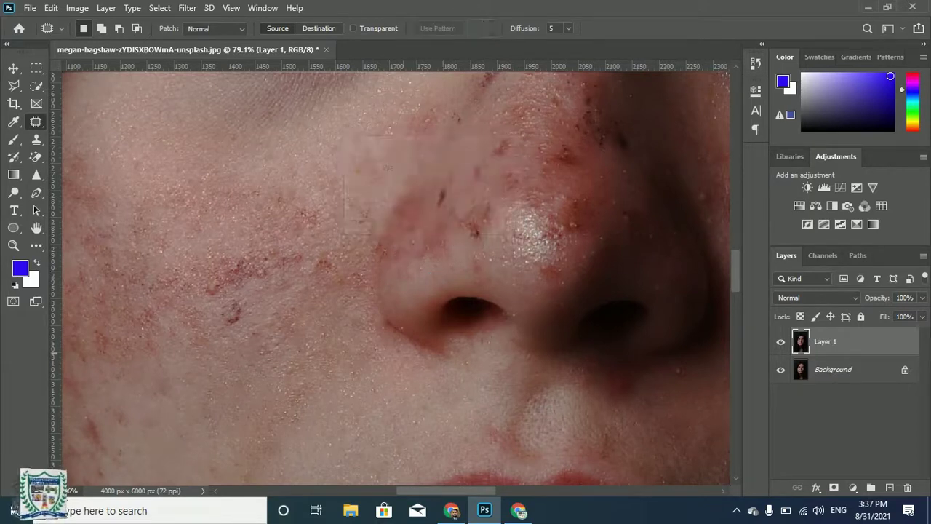
# Patch the reddish-brown spot just below the nose-tip highlight with clear skin toward the lit nostril
pyautogui.scroll(5, 429, 270)
pyautogui.scroll(-5, 437, 276)
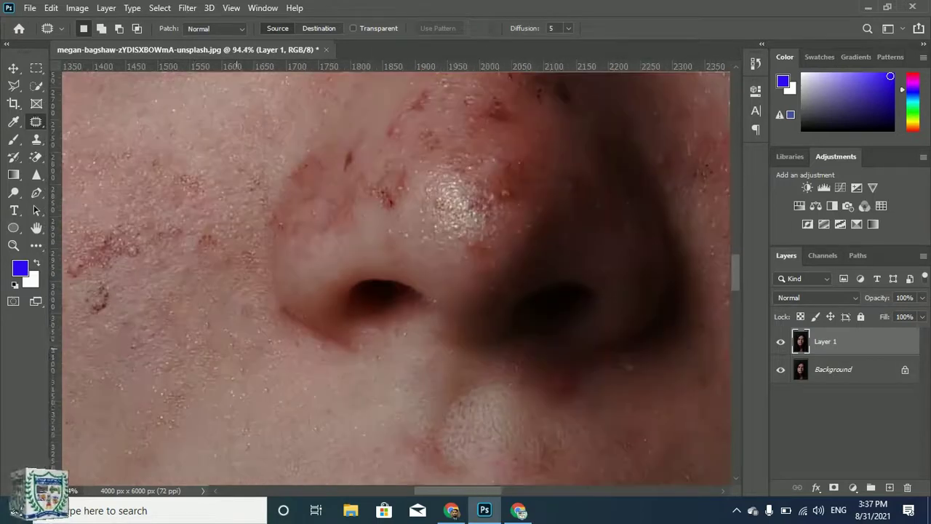
pyautogui.scroll(3, 436, 277)
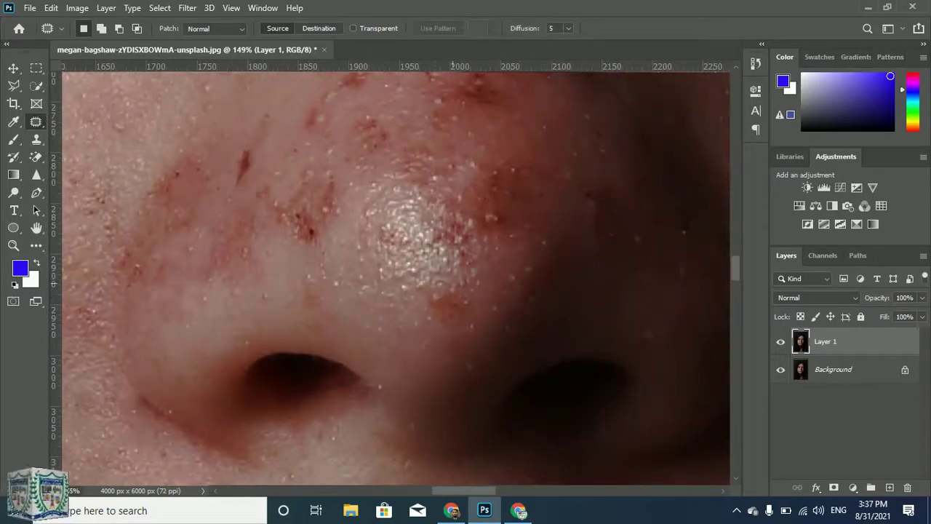
pyautogui.moveTo(464, 302)
pyautogui.mouseDown()
pyautogui.moveTo(443, 285)
pyautogui.moveTo(344, 278)
pyautogui.mouseUp()
pyautogui.hotkey('ctrl', 'd')
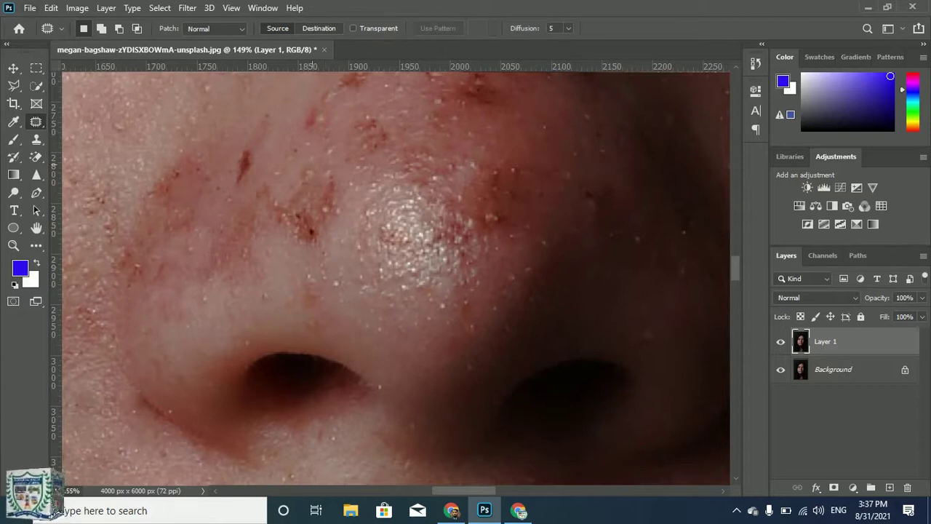
# Patch the dark red spots between the nostril wing and the nose-tip highlight with the lighter skin beside them
pyautogui.moveTo(331, 218)
pyautogui.mouseDown()
pyautogui.moveTo(333, 197)
pyautogui.moveTo(359, 257)
pyautogui.mouseUp()
pyautogui.hotkey('ctrl', 'd')
pyautogui.moveTo(337, 175); pyautogui.dragTo(322, 159)
pyautogui.moveTo(332, 203); pyautogui.dragTo(363, 235)
pyautogui.hotkey('ctrl', 'd')
# Patch the thin dark red streak above the lit nostril wing with clear skin from higher on the nose
pyautogui.scroll(-5, 330, 344)
pyautogui.scroll(4, 293, 180)
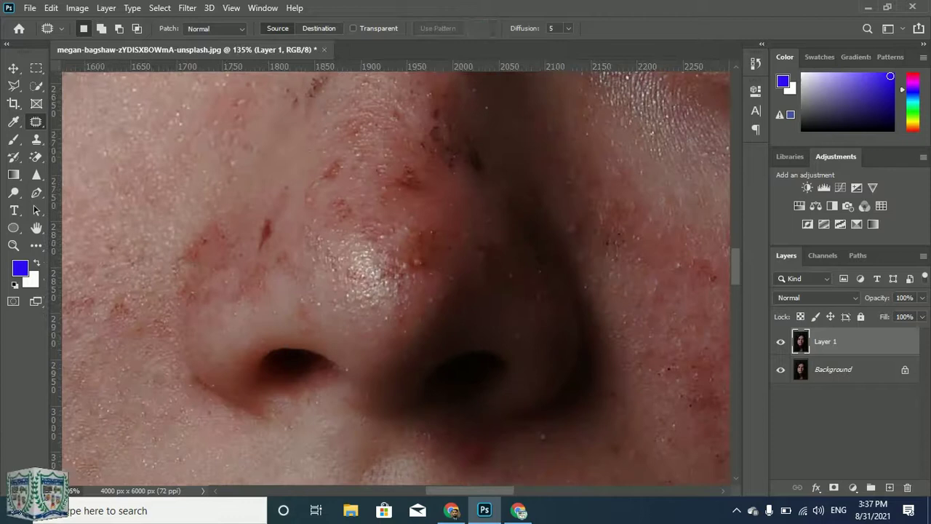
pyautogui.moveTo(296, 223); pyautogui.dragTo(289, 166)
pyautogui.moveTo(331, 183); pyautogui.dragTo(322, 179)
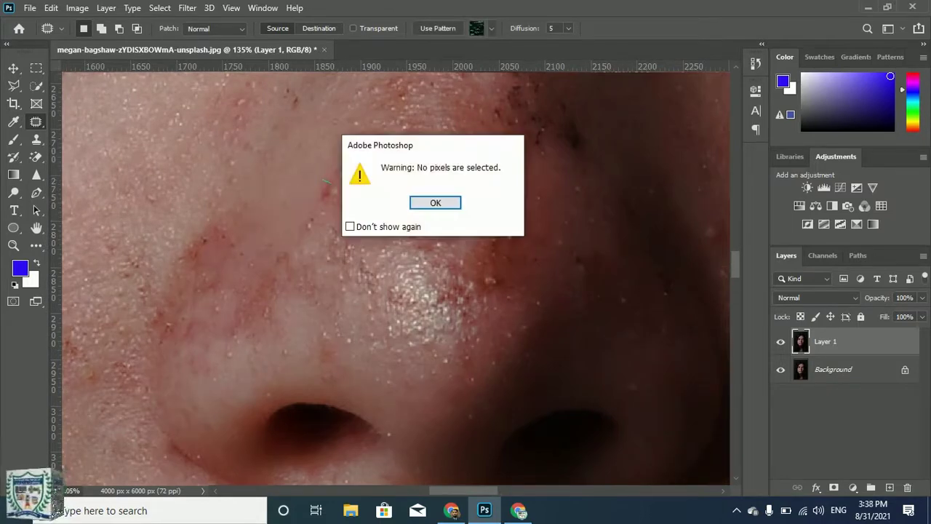
pyautogui.click(435, 203)
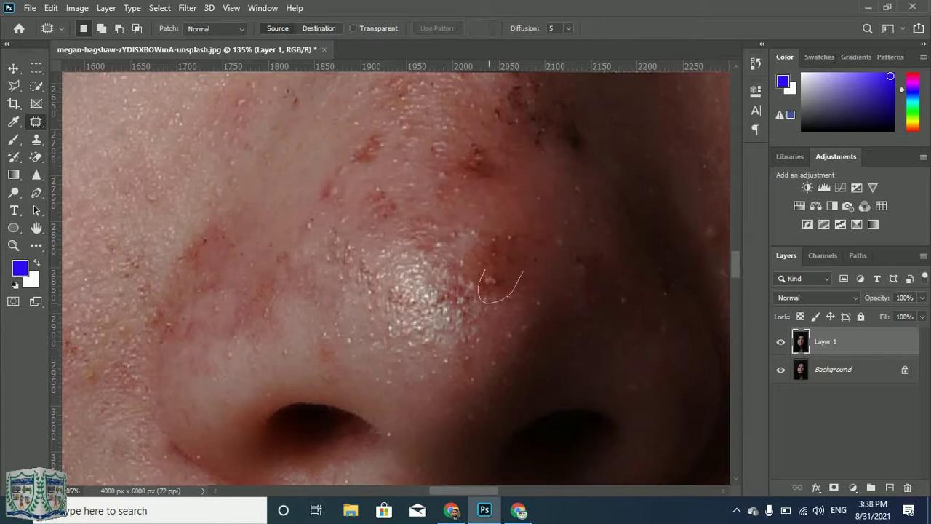
# Patch the red-brown blotch on the shadow side of the nose tip with skin from the bright highlight
pyautogui.moveTo(459, 260); pyautogui.dragTo(417, 292)
pyautogui.hotkey('ctrl', 'd')
pyautogui.moveTo(498, 251)
pyautogui.mouseDown()
pyautogui.moveTo(495, 236)
pyautogui.moveTo(411, 293)
pyautogui.mouseUp()
pyautogui.hotkey('ctrl', 'd')
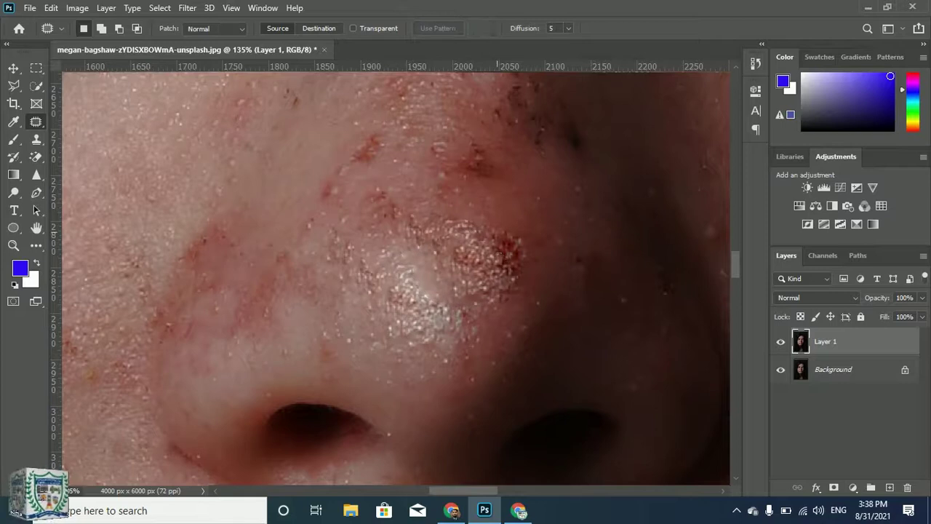
pyautogui.moveTo(479, 210); pyautogui.dragTo(494, 229)
pyautogui.moveTo(497, 263); pyautogui.dragTo(386, 301)
pyautogui.hotkey('ctrl', 'd')
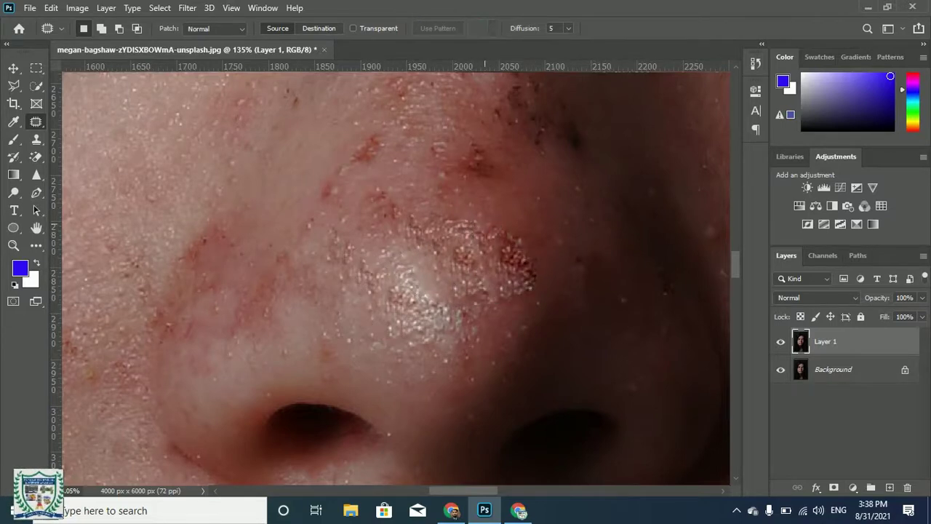
# Patch the speckled red texture between the nose-tip highlight and the shadow with smoother skin
pyautogui.moveTo(485, 227)
pyautogui.mouseDown()
pyautogui.moveTo(506, 227)
pyautogui.moveTo(495, 213)
pyautogui.mouseUp()
pyautogui.hotkey('ctrl', 'd')
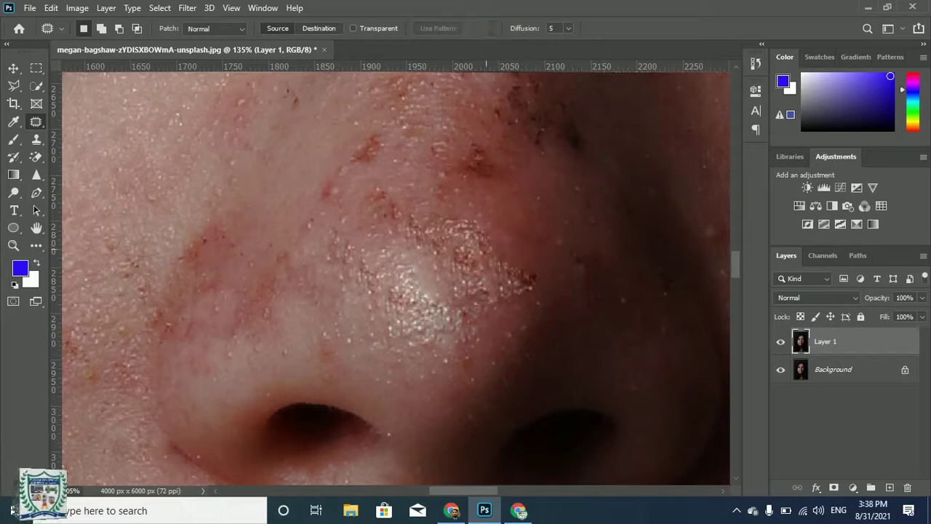
pyautogui.moveTo(456, 302); pyautogui.dragTo(473, 221)
pyautogui.moveTo(483, 265); pyautogui.dragTo(497, 248)
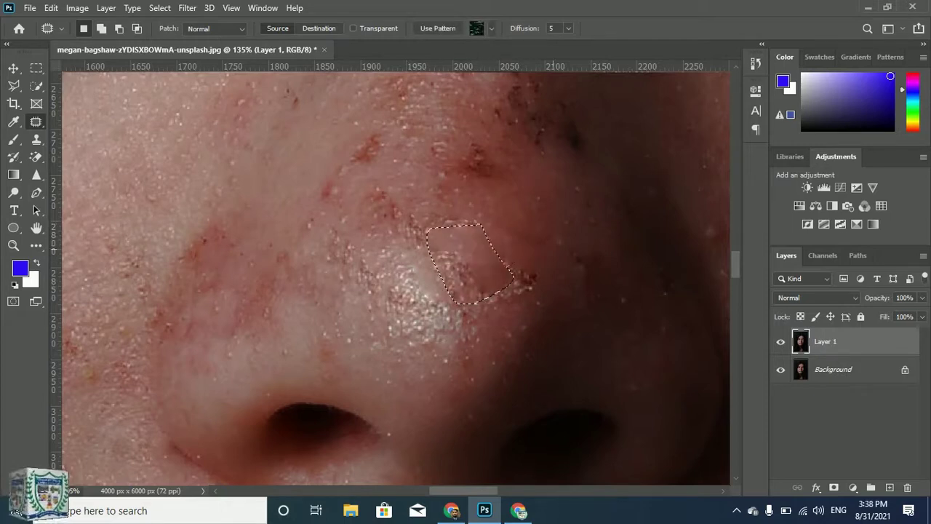
pyautogui.moveTo(549, 264); pyautogui.dragTo(554, 269)
pyautogui.press('Return')
# Patch the leftover dark specks at the shadow edge of the nose tip with the plain skin nearby
pyautogui.scroll(-4, 546, 326)
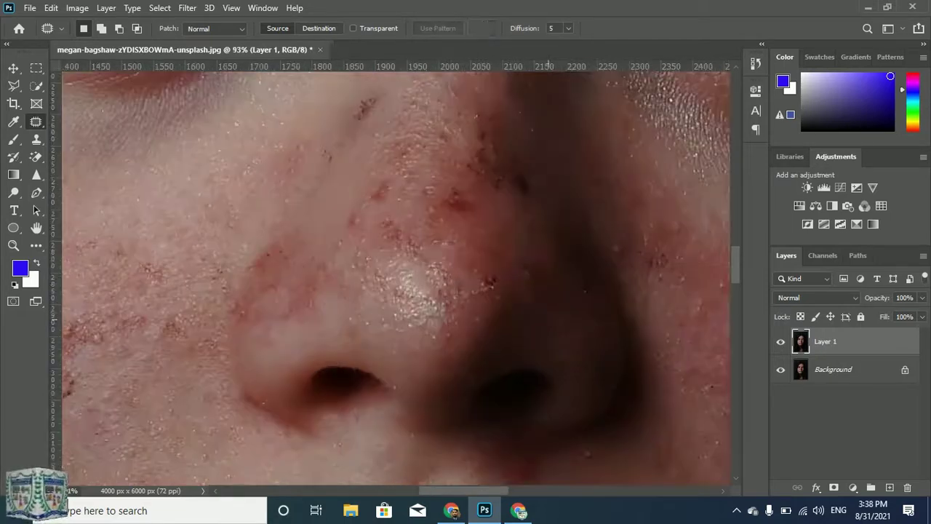
pyautogui.moveTo(468, 305)
pyautogui.mouseDown()
pyautogui.moveTo(494, 280)
pyautogui.moveTo(482, 273)
pyautogui.mouseUp()
pyautogui.hotkey('ctrl', 'd')
pyautogui.moveTo(445, 326); pyautogui.dragTo(460, 288)
pyautogui.moveTo(465, 280); pyautogui.dragTo(468, 276)
pyautogui.click(438, 203)
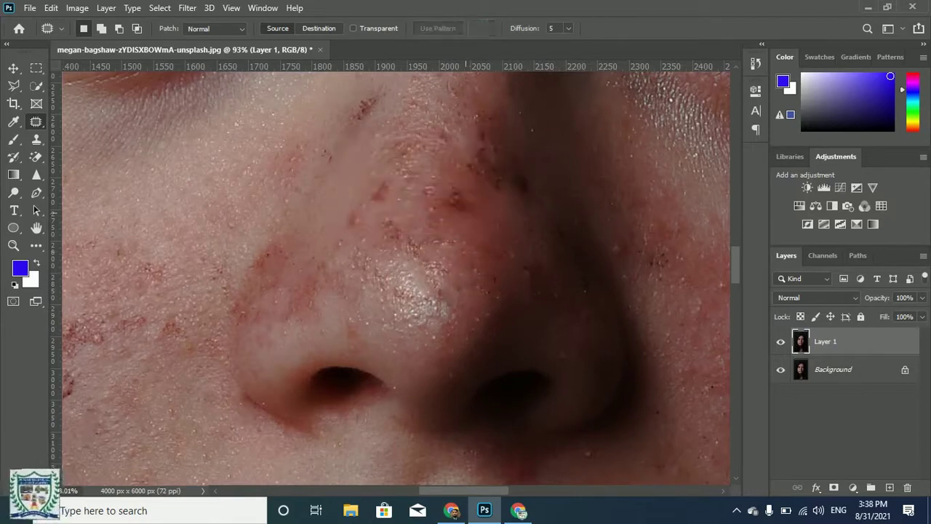
# Patch the dark red spot on the ridge above the nose tip with the more even skin around it
pyautogui.scroll(3, 466, 276)
pyautogui.moveTo(478, 244)
pyautogui.mouseDown()
pyautogui.moveTo(467, 231)
pyautogui.moveTo(463, 269)
pyautogui.mouseUp()
pyautogui.hotkey('ctrl', 'd')
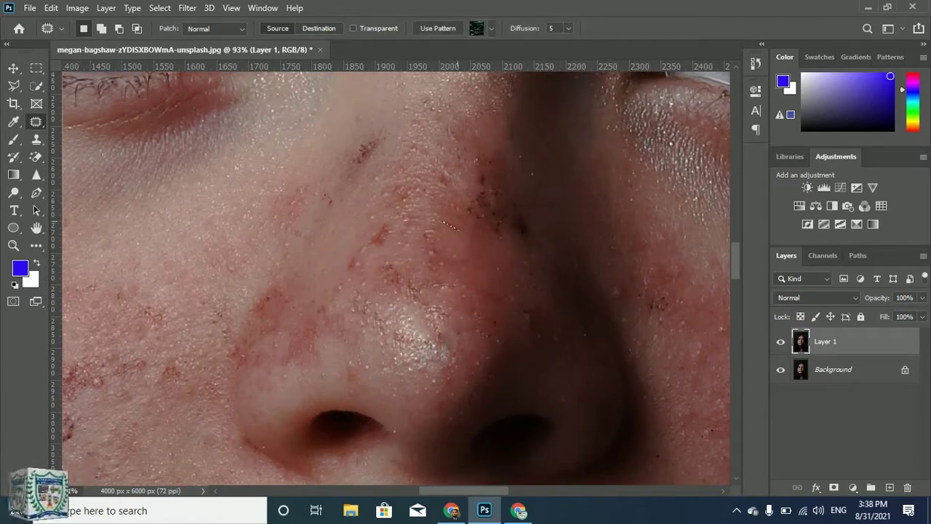
pyautogui.moveTo(455, 234); pyautogui.dragTo(454, 224)
pyautogui.click(453, 215)
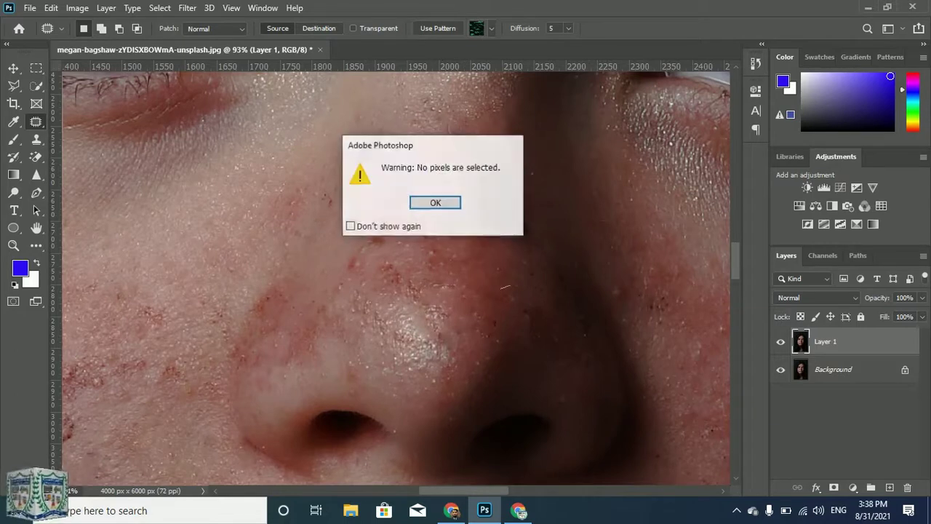
pyautogui.click(444, 205)
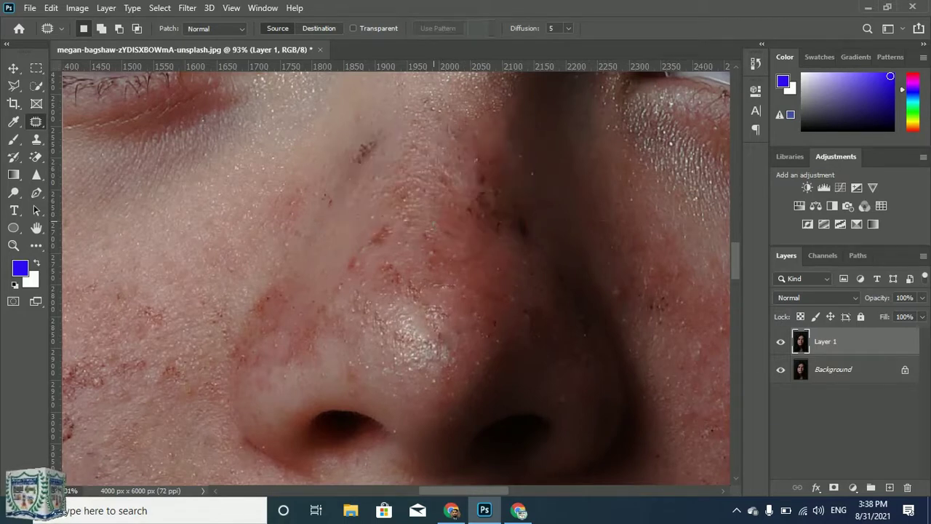
# Patch the remaining uneven redness above the nose tip toward the shadowed side
pyautogui.moveTo(472, 249)
pyautogui.mouseDown()
pyautogui.moveTo(439, 222)
pyautogui.moveTo(470, 237)
pyautogui.mouseUp()
pyautogui.click(515, 248)
pyautogui.click(488, 242)
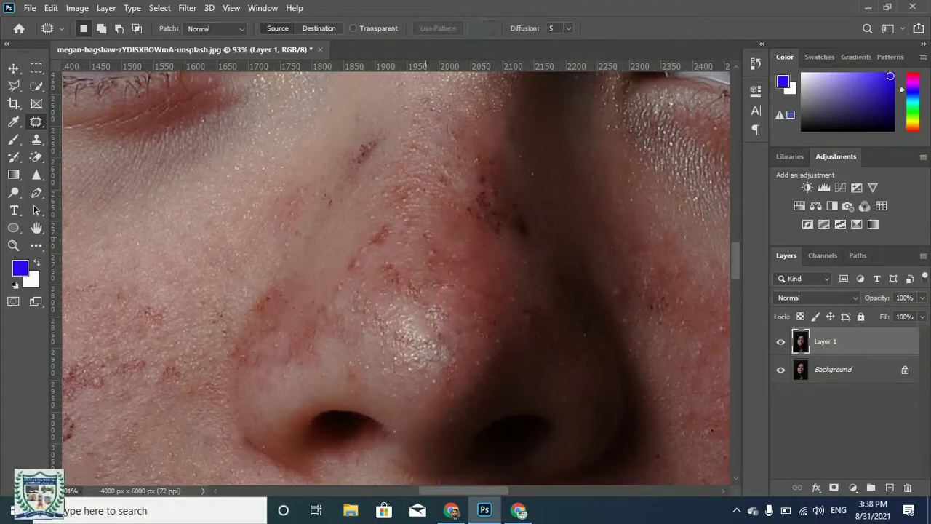
# Patch the small red spots on the lit side of the nose above the tip highlight with neighbouring clear skin
pyautogui.moveTo(418, 227); pyautogui.dragTo(391, 211)
pyautogui.click(435, 203)
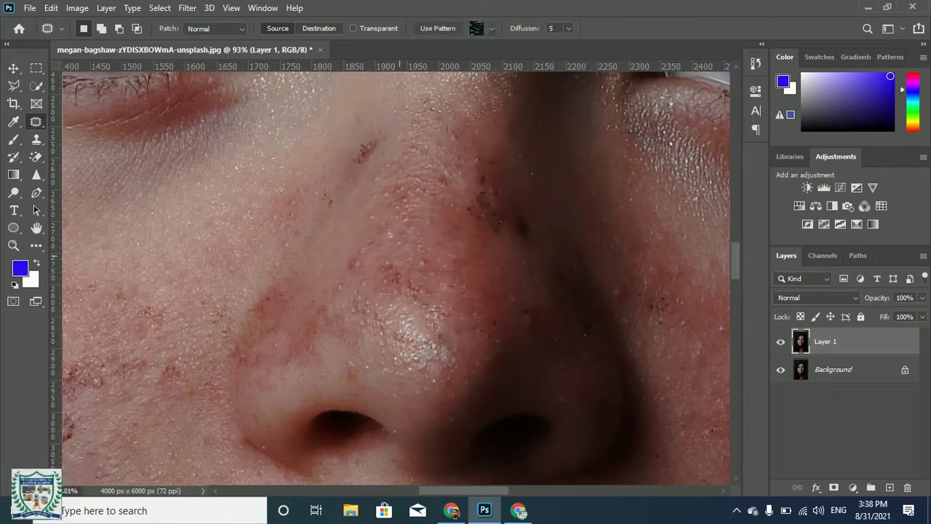
pyautogui.moveTo(349, 274)
pyautogui.mouseDown()
pyautogui.moveTo(371, 241)
pyautogui.moveTo(417, 251)
pyautogui.mouseUp()
pyautogui.click(435, 203)
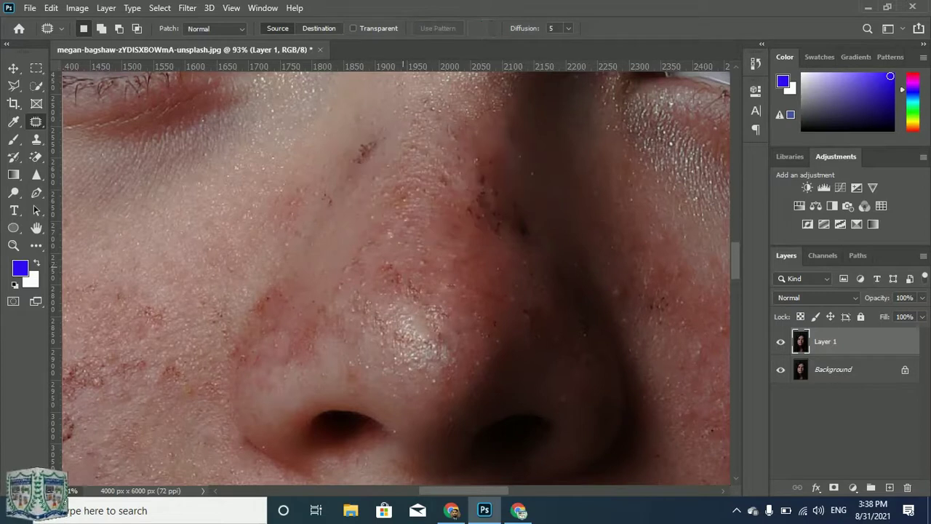
pyautogui.moveTo(391, 280)
pyautogui.mouseDown()
pyautogui.moveTo(396, 243)
pyautogui.moveTo(455, 245)
pyautogui.mouseUp()
pyautogui.press('Return')
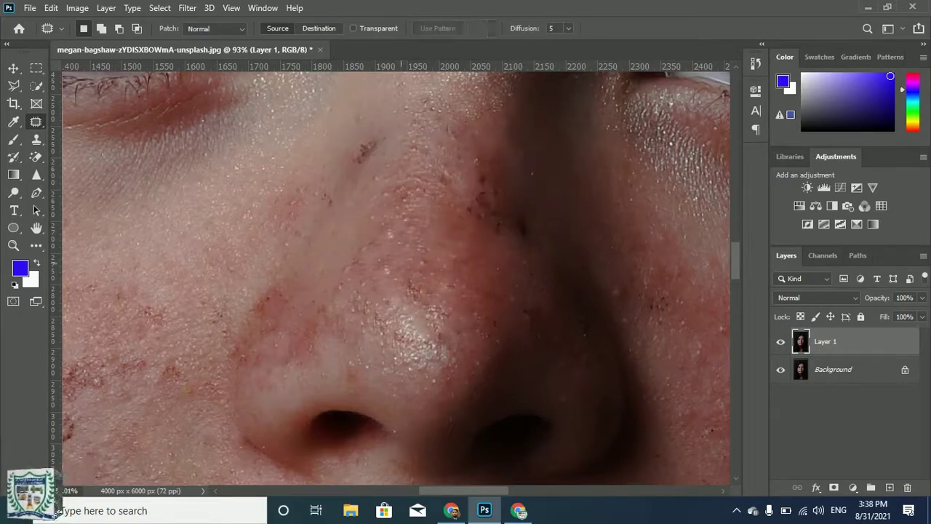
# Patch the reddish areas between the lit nostril wing and the nose-tip highlight with cleaner nose skin
pyautogui.scroll(-3, 369, 291)
pyautogui.scroll(4, 306, 342)
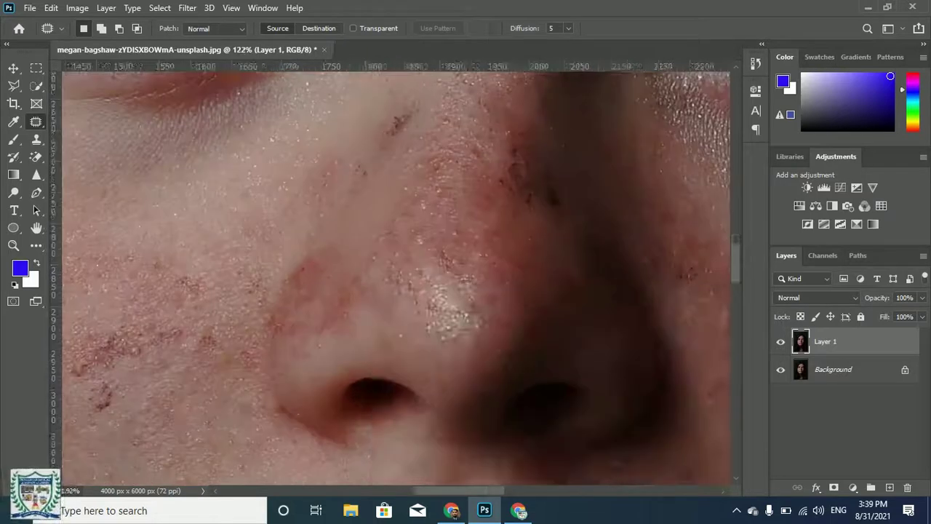
pyautogui.moveTo(395, 263); pyautogui.dragTo(371, 242)
pyautogui.moveTo(362, 290)
pyautogui.mouseDown()
pyautogui.moveTo(386, 259)
pyautogui.moveTo(424, 241)
pyautogui.mouseUp()
pyautogui.moveTo(465, 280); pyautogui.dragTo(478, 278)
pyautogui.moveTo(397, 240); pyautogui.dragTo(395, 245)
pyautogui.moveTo(397, 245); pyautogui.dragTo(409, 247)
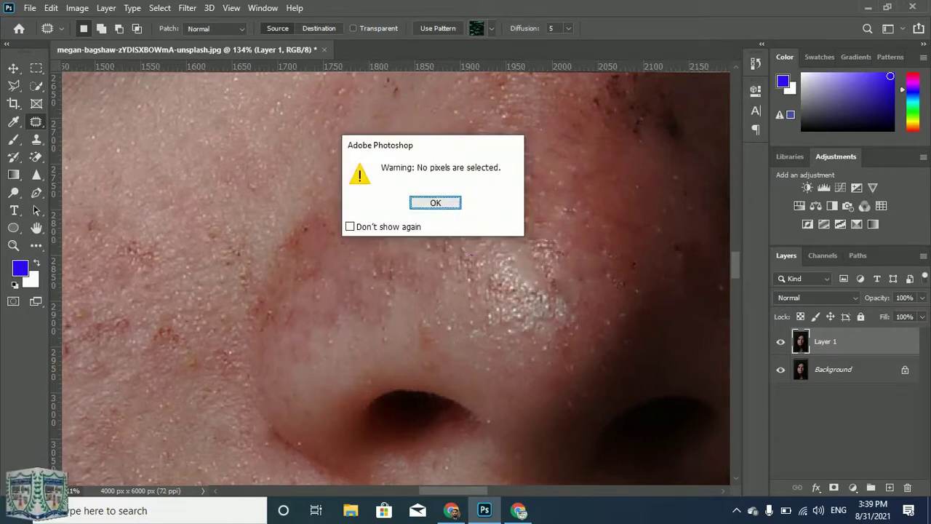
pyautogui.press('Return')
# Patch the dark scar on the lit side of the nose bridge with the clear skin beside it
pyautogui.scroll(-3, 328, 323)
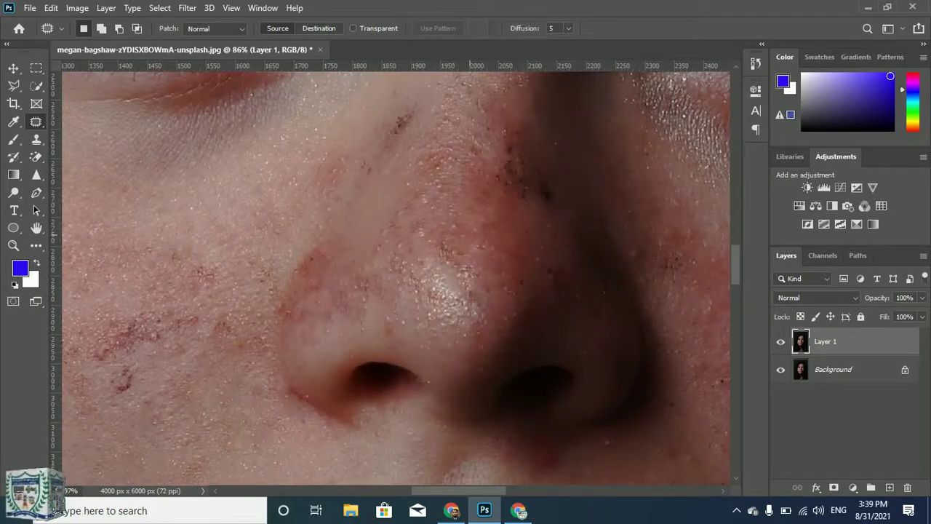
pyautogui.scroll(3, 440, 296)
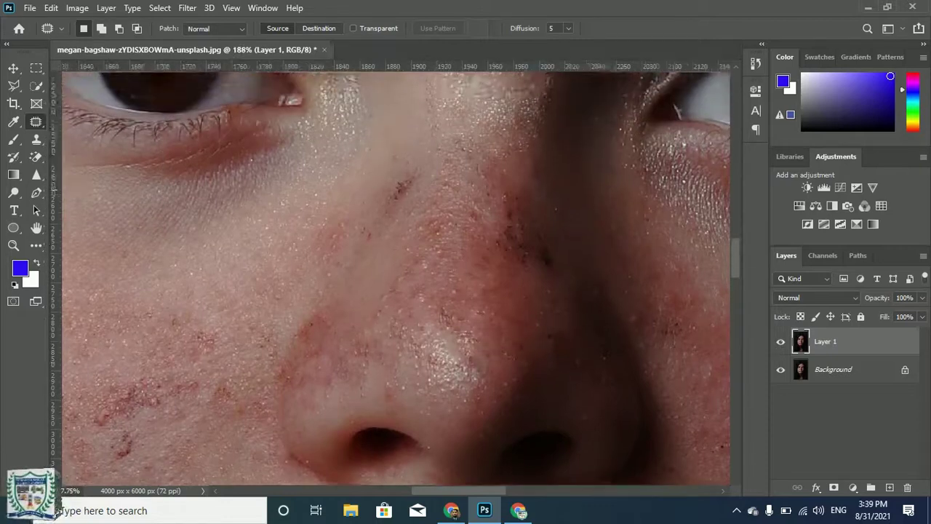
pyautogui.scroll(8, 403, 216)
pyautogui.scroll(5, 407, 244)
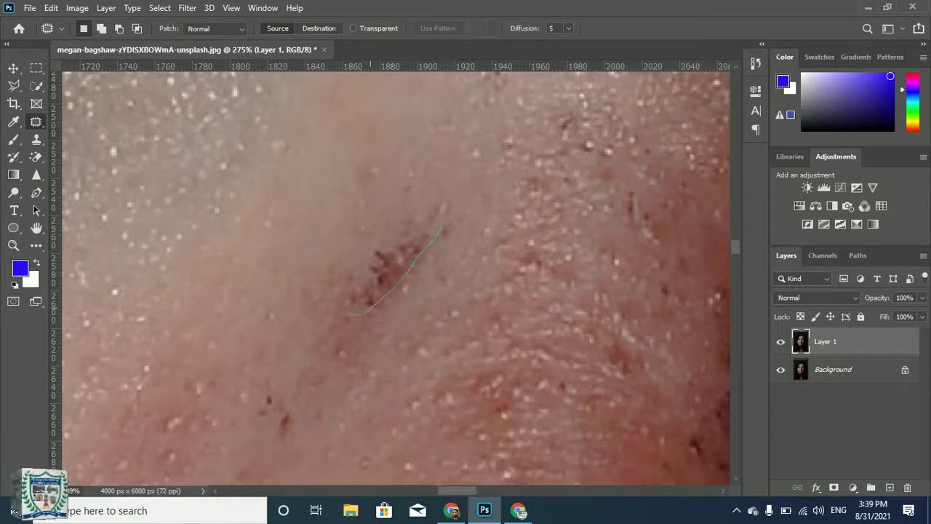
pyautogui.moveTo(440, 229); pyautogui.dragTo(440, 231)
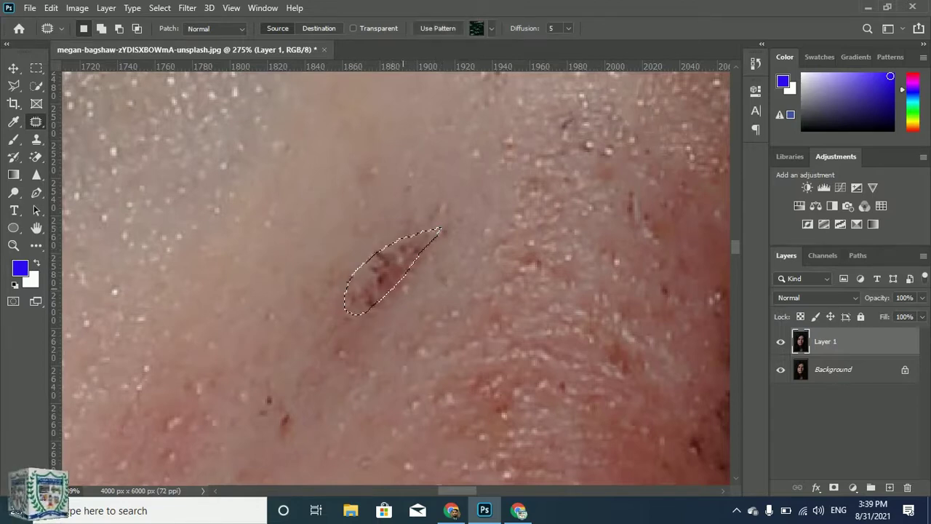
pyautogui.moveTo(385, 277); pyautogui.dragTo(424, 300)
pyautogui.hotkey('ctrl', 'd')
# Patch the leftover greyish and reddish discoloration around the scar area on the nose bridge's lit side
pyautogui.scroll(-6, 363, 283)
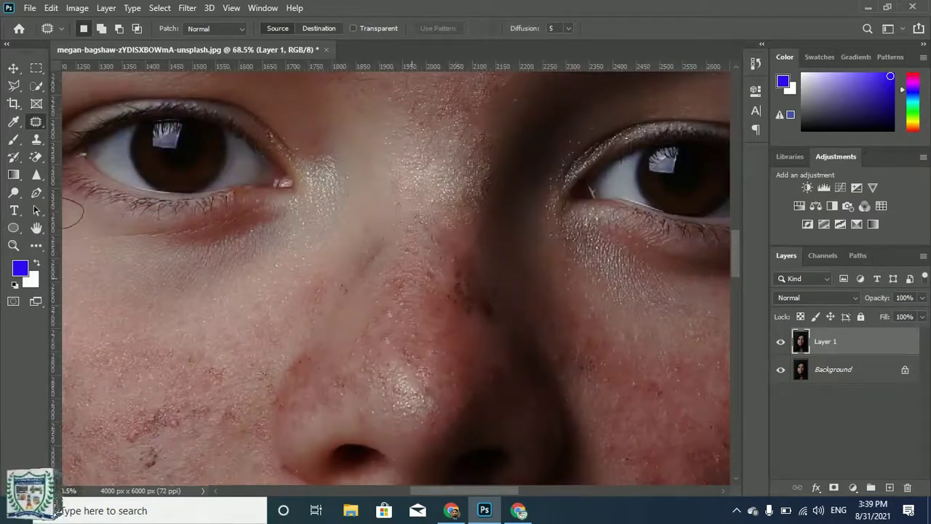
pyautogui.scroll(4, 406, 260)
pyautogui.moveTo(397, 241)
pyautogui.mouseDown()
pyautogui.moveTo(398, 218)
pyautogui.moveTo(405, 254)
pyautogui.mouseUp()
pyautogui.hotkey('ctrl', 'd')
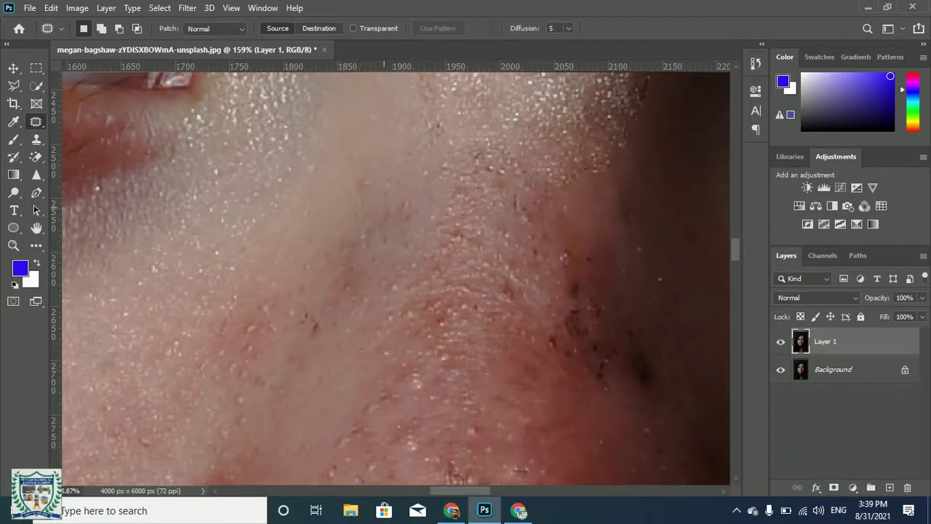
pyautogui.moveTo(405, 192); pyautogui.dragTo(413, 199)
pyautogui.moveTo(364, 252)
pyautogui.mouseDown()
pyautogui.moveTo(375, 220)
pyautogui.moveTo(350, 242)
pyautogui.mouseUp()
pyautogui.hotkey('ctrl', 'd')
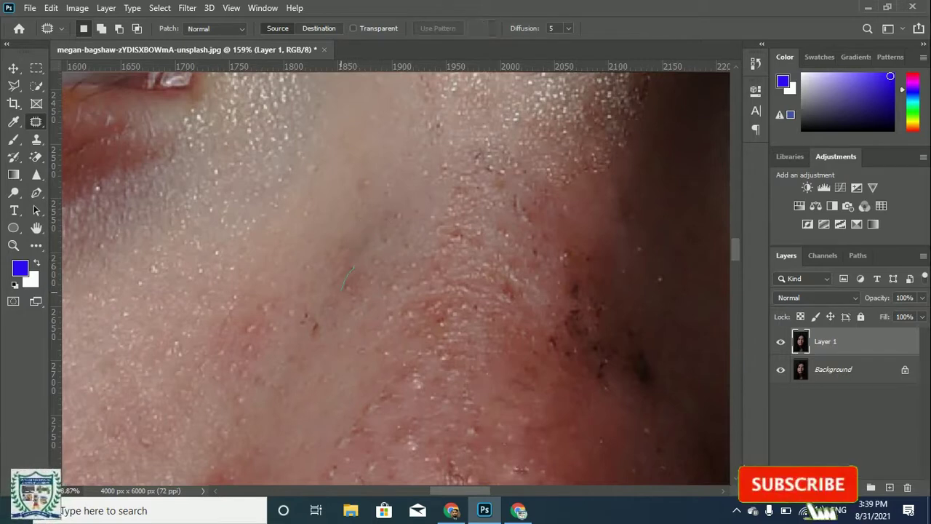
# Patch the discoloured skin on the lit side of the nose with the clear skin beside it
pyautogui.scroll(-10, 382, 284)
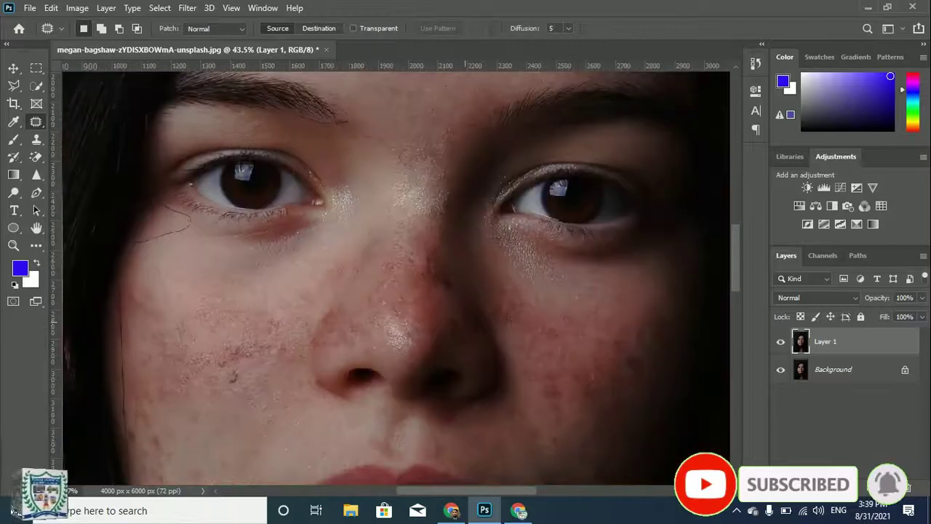
pyautogui.scroll(5, 356, 301)
pyautogui.moveTo(327, 198)
pyautogui.mouseDown()
pyautogui.moveTo(295, 251)
pyautogui.moveTo(283, 234)
pyautogui.moveTo(258, 237)
pyautogui.mouseUp()
pyautogui.hotkey('ctrl', 'd')
pyautogui.scroll(-4, 350, 234)
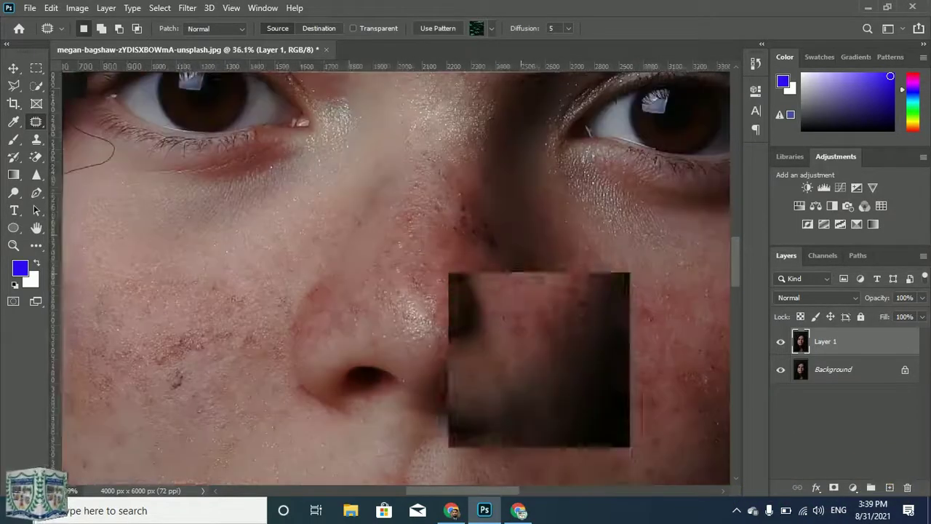
pyautogui.scroll(3, 287, 228)
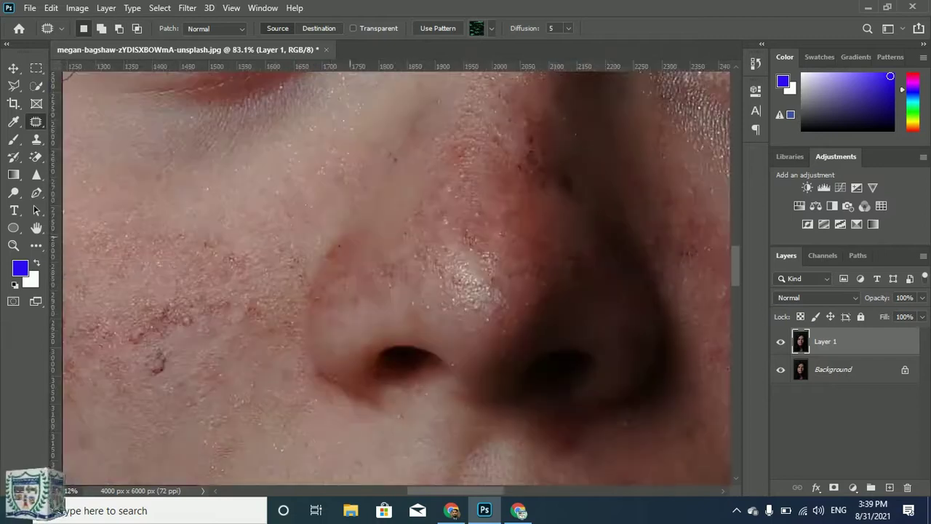
pyautogui.moveTo(355, 267)
pyautogui.mouseDown()
pyautogui.moveTo(321, 262)
pyautogui.moveTo(285, 227)
pyautogui.mouseUp()
pyautogui.click(284, 226)
pyautogui.press('Return')
pyautogui.hotkey('ctrl', 'z')
# Patch the reddish spot along the upper edge of the lit nostril wing with neighbouring nose skin
pyautogui.moveTo(340, 263); pyautogui.dragTo(381, 270)
pyautogui.hotkey('ctrl', 'd')
pyautogui.scroll(-5, 332, 249)
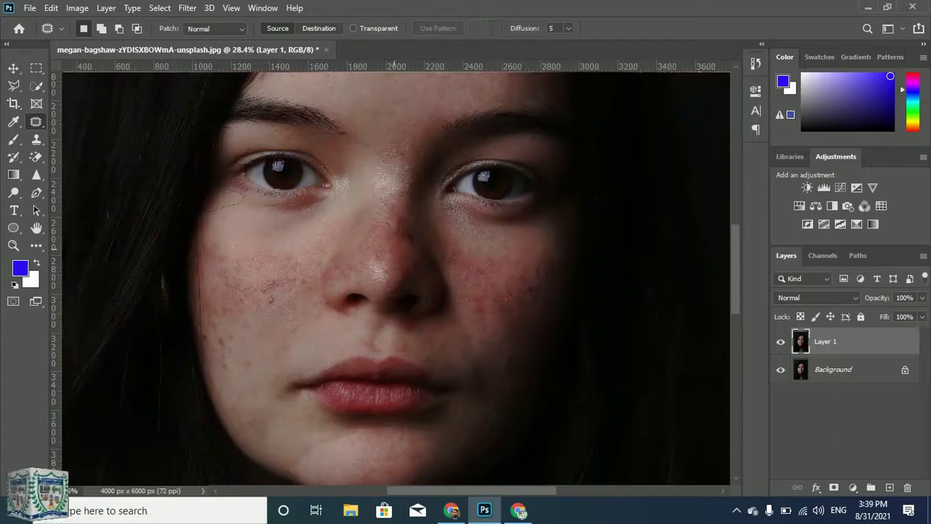
# Patch the large dark spot where the nose bridge meets the shadow with clear skin nearby
pyautogui.scroll(2, 478, 276)
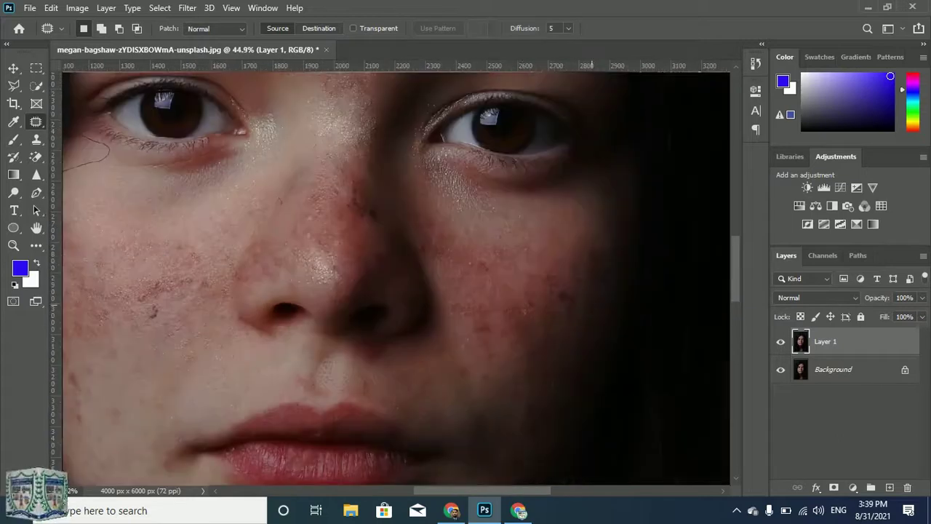
pyautogui.scroll(-1, 386, 168)
pyautogui.scroll(6, 386, 168)
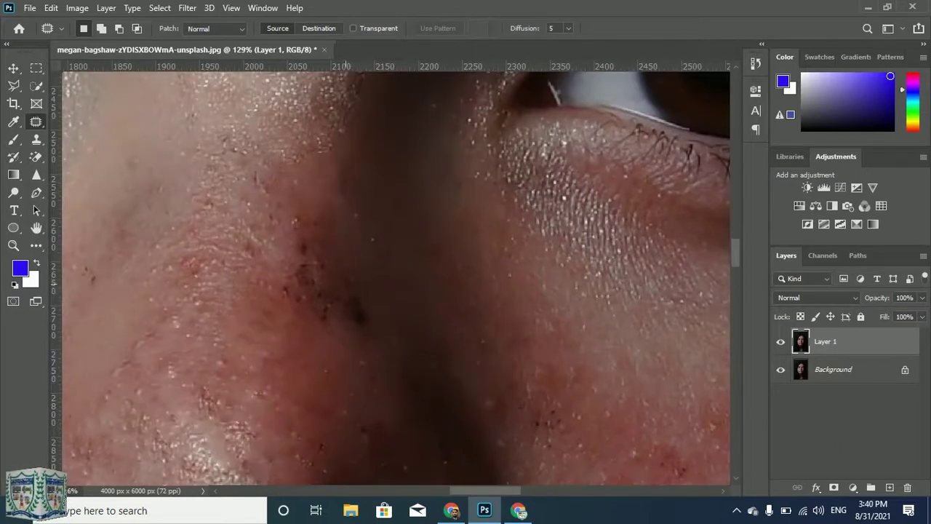
pyautogui.moveTo(356, 266)
pyautogui.mouseDown()
pyautogui.moveTo(368, 331)
pyautogui.moveTo(354, 320)
pyautogui.moveTo(354, 277)
pyautogui.moveTo(360, 323)
pyautogui.moveTo(349, 269)
pyautogui.moveTo(334, 293)
pyautogui.mouseUp()
pyautogui.press('Return')
pyautogui.moveTo(335, 337); pyautogui.dragTo(330, 341)
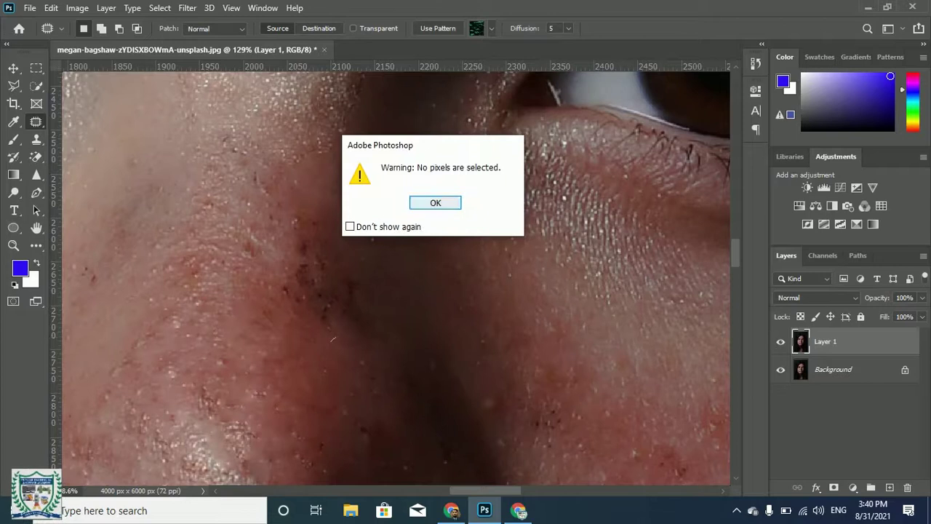
pyautogui.press('Return')
# Patch the cluster of small dark specks on the reddish skin along the nose's shadow edge
pyautogui.moveTo(314, 257)
pyautogui.mouseDown()
pyautogui.moveTo(265, 294)
pyautogui.moveTo(311, 259)
pyautogui.mouseUp()
pyautogui.moveTo(315, 296); pyautogui.dragTo(297, 357)
pyautogui.moveTo(323, 369); pyautogui.dragTo(341, 369)
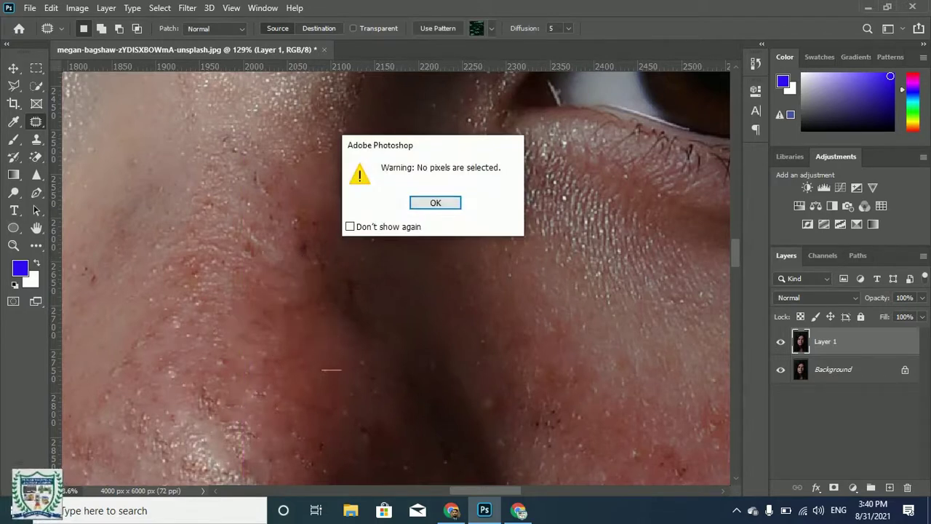
pyautogui.click(435, 202)
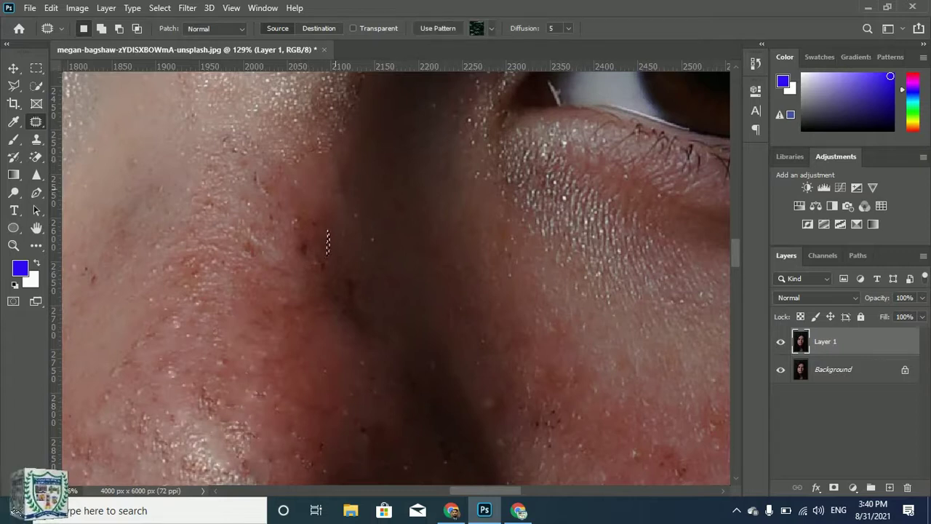
# Patch the remaining dark spots along the nose's shadow edge, including the elongated one just inside the shadow
pyautogui.moveTo(306, 215)
pyautogui.mouseDown()
pyautogui.moveTo(302, 261)
pyautogui.moveTo(317, 244)
pyautogui.mouseUp()
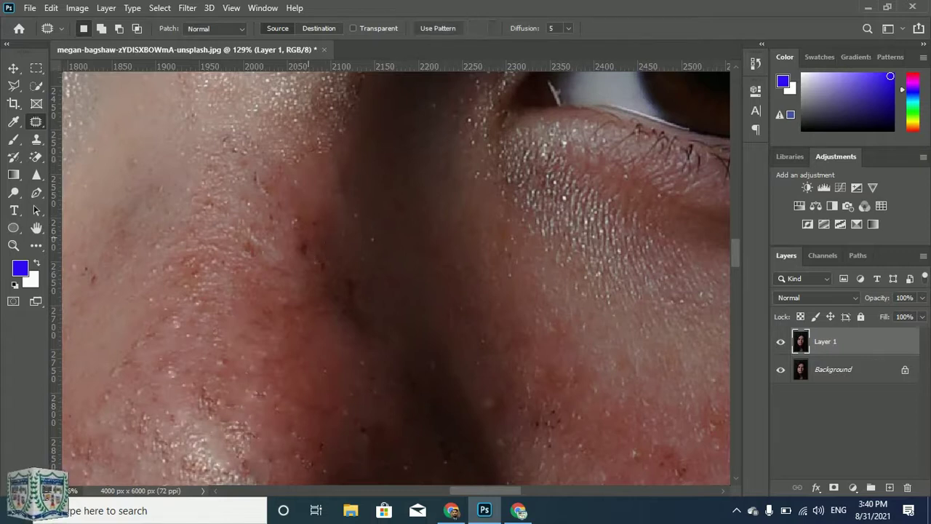
pyautogui.hotkey('ctrl', 'd')
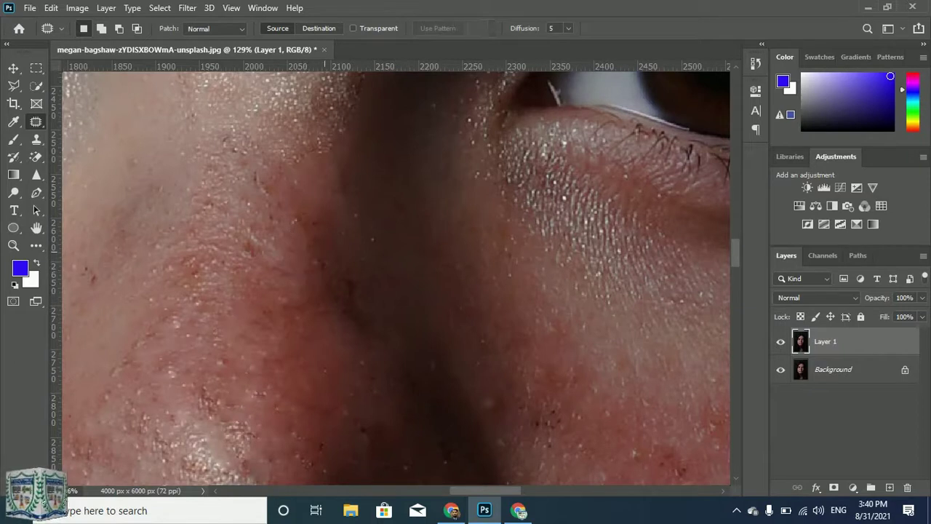
pyautogui.moveTo(324, 256)
pyautogui.mouseDown()
pyautogui.moveTo(321, 273)
pyautogui.moveTo(324, 256)
pyautogui.moveTo(360, 275)
pyautogui.moveTo(357, 304)
pyautogui.moveTo(346, 302)
pyautogui.moveTo(346, 280)
pyautogui.mouseUp()
pyautogui.hotkey('ctrl', 'd')
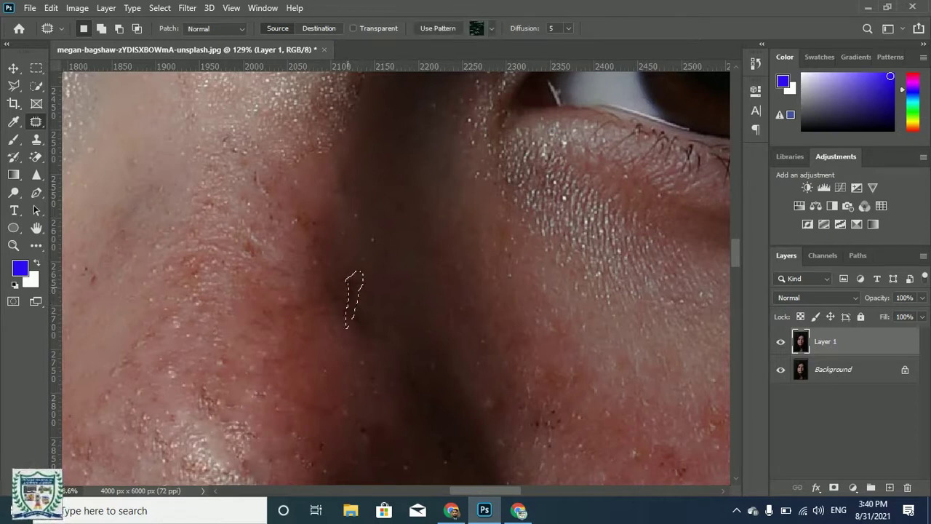
pyautogui.hotkey('ctrl', 'd')
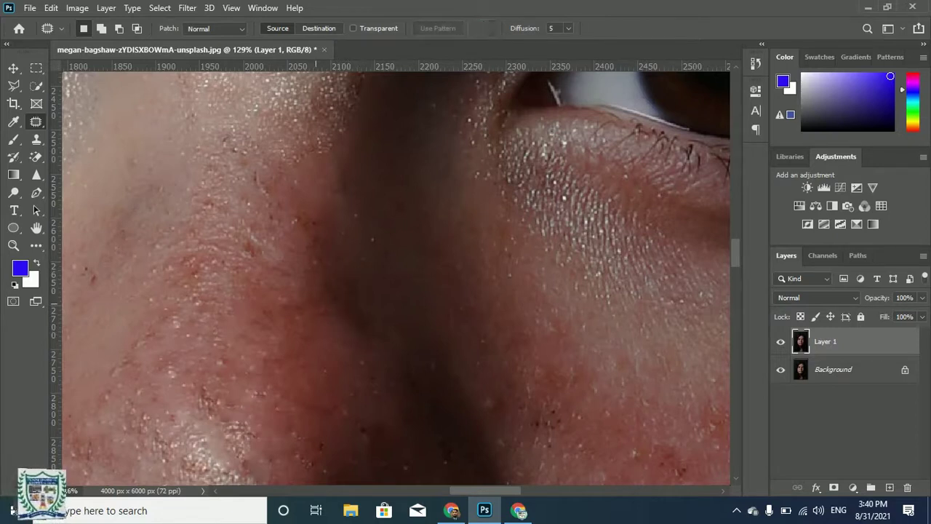
# Patch the two small reddish-brown marks higher on the nose bridge, just outside the shadow
pyautogui.moveTo(295, 219)
pyautogui.mouseDown()
pyautogui.moveTo(311, 211)
pyautogui.moveTo(304, 231)
pyautogui.moveTo(294, 220)
pyautogui.mouseUp()
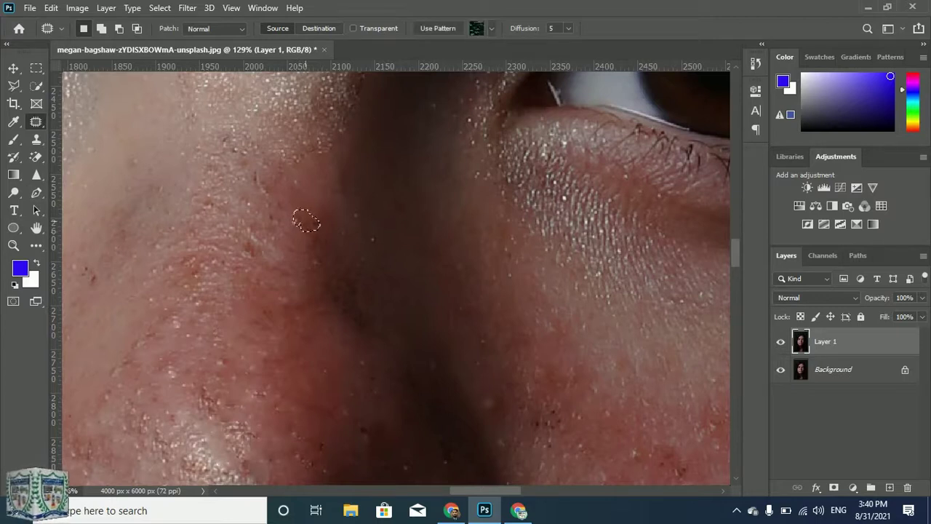
pyautogui.hotkey('ctrl', 'd')
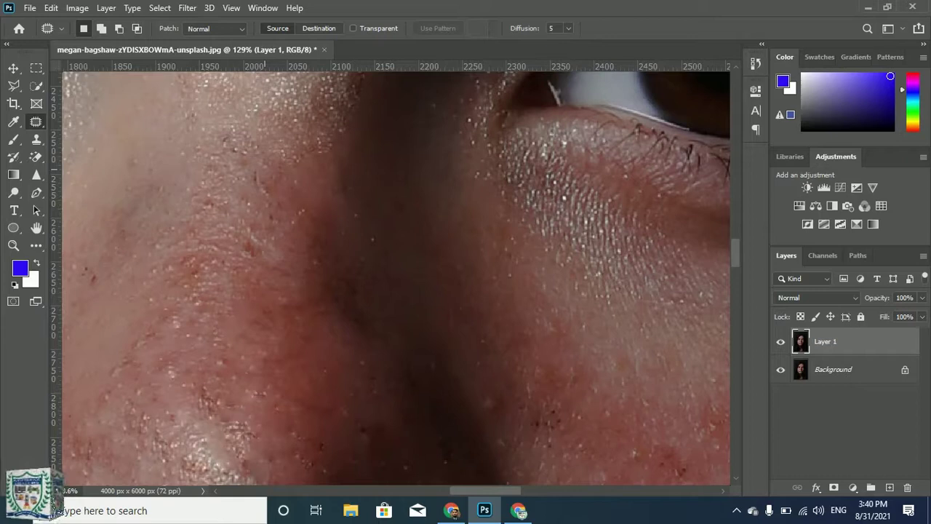
pyautogui.moveTo(256, 192)
pyautogui.mouseDown()
pyautogui.moveTo(269, 196)
pyautogui.moveTo(273, 183)
pyautogui.moveTo(261, 168)
pyautogui.mouseUp()
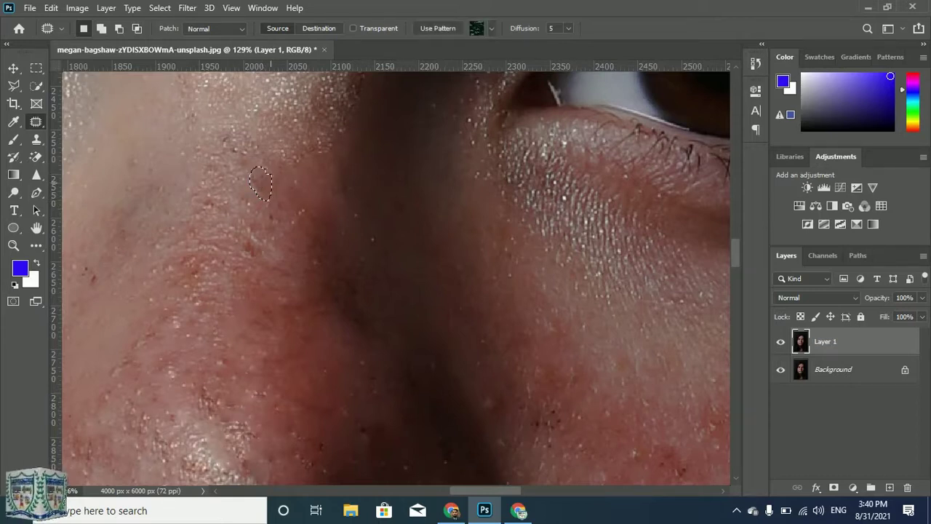
pyautogui.hotkey('ctrl', 'd')
# Patch the single dark speck on the shadowed side of the nose with the smooth skin beside it
pyautogui.scroll(4, 396, 276)
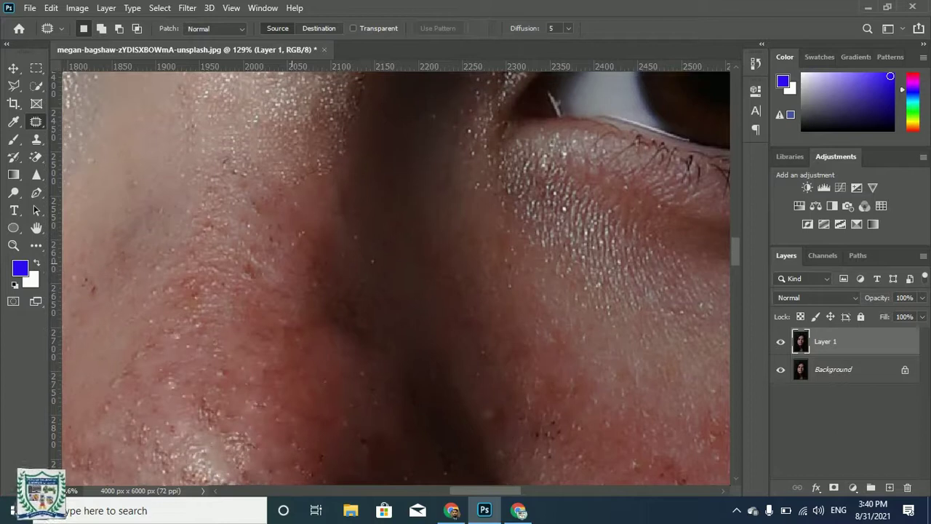
pyautogui.scroll(-5, 397, 276)
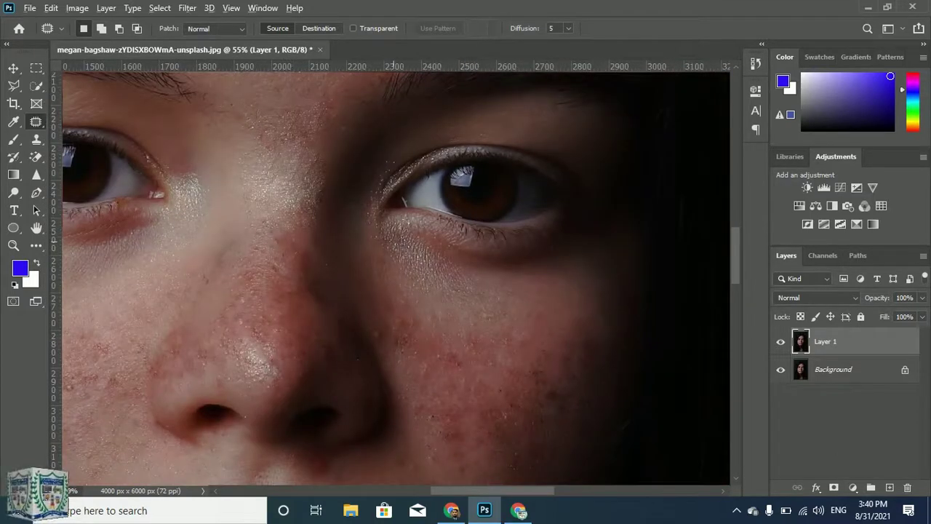
pyautogui.scroll(-1, 392, 276)
pyautogui.scroll(5, 340, 291)
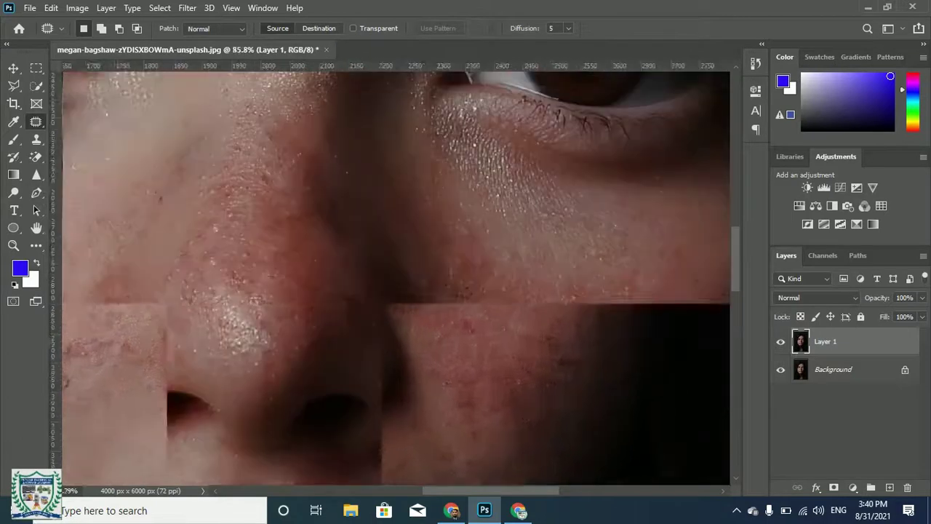
pyautogui.scroll(1, 340, 258)
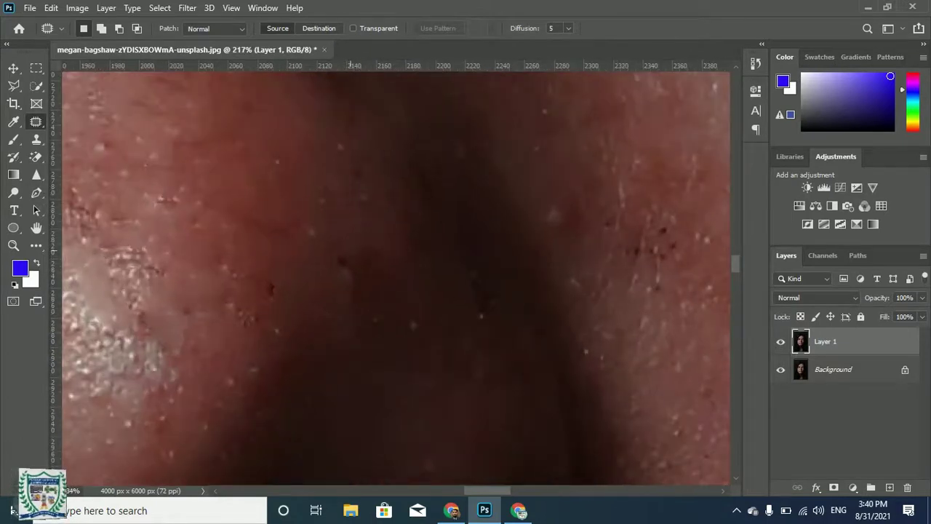
pyautogui.moveTo(345, 255); pyautogui.dragTo(326, 255)
pyautogui.hotkey('ctrl', 'd')
# Patch the dark red speck between the nose-tip highlight and the shadowed side of the nose
pyautogui.moveTo(280, 284)
pyautogui.mouseDown()
pyautogui.moveTo(274, 307)
pyautogui.moveTo(280, 284)
pyautogui.mouseUp()
pyautogui.hotkey('ctrl', 'd')
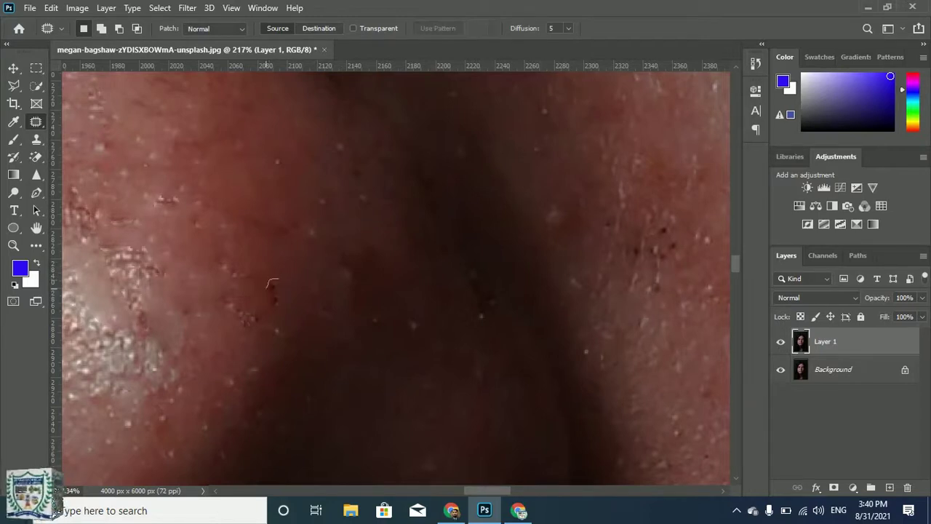
pyautogui.moveTo(274, 306); pyautogui.dragTo(278, 281)
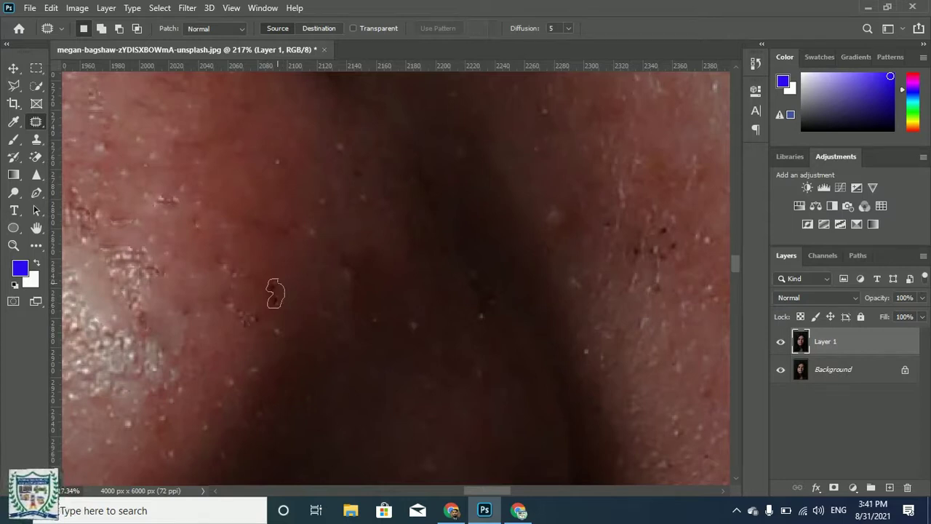
pyautogui.hotkey('ctrl', 'd')
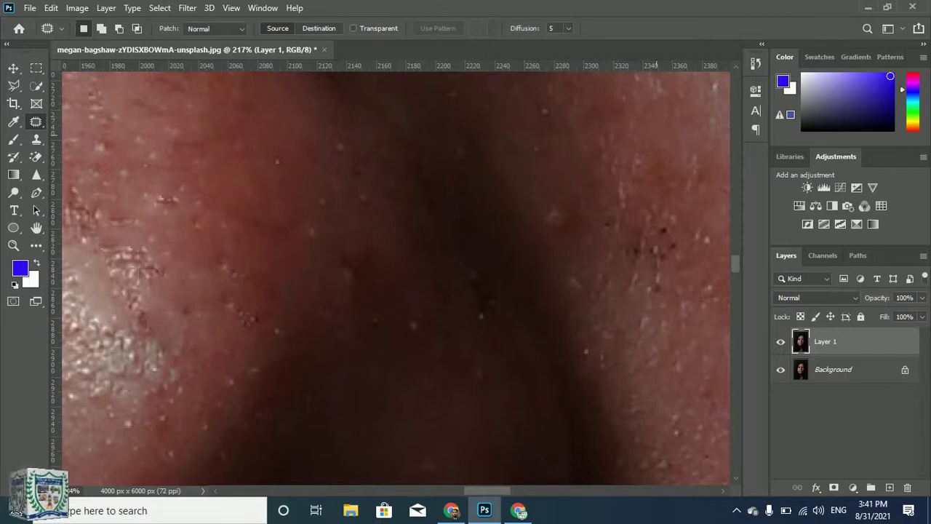
# Patch the groups of dark specks on the cheek next to the shadowed side of the nose with clear skin
pyautogui.moveTo(659, 135); pyautogui.dragTo(662, 245)
pyautogui.hotkey('ctrl', 'd')
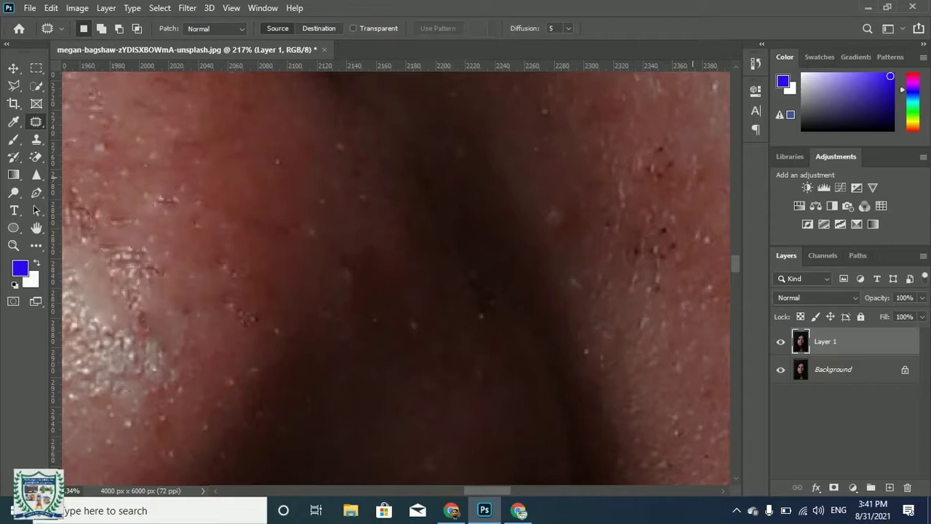
pyautogui.moveTo(634, 158)
pyautogui.mouseDown()
pyautogui.moveTo(677, 164)
pyautogui.moveTo(658, 182)
pyautogui.moveTo(634, 171)
pyautogui.moveTo(634, 158)
pyautogui.mouseUp()
pyautogui.click(685, 174)
pyautogui.scroll(-1, 685, 186)
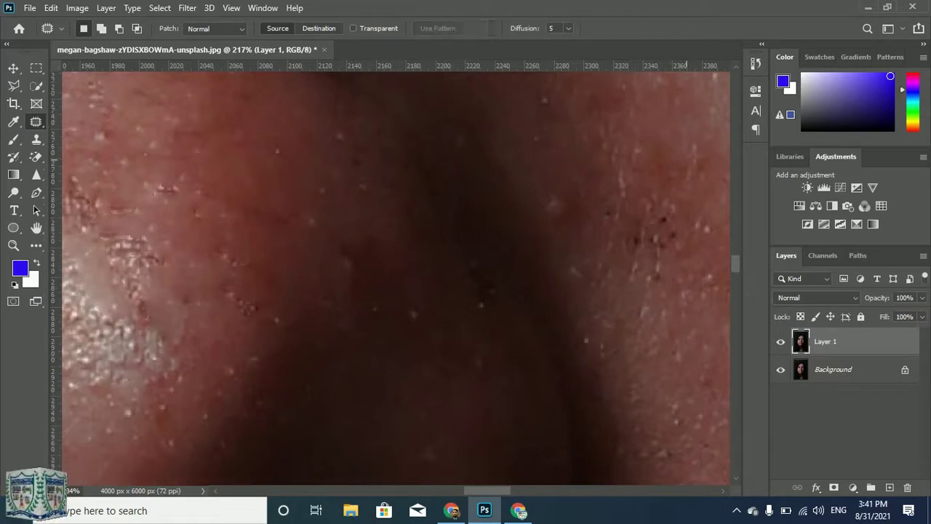
pyautogui.moveTo(669, 195)
pyautogui.mouseDown()
pyautogui.moveTo(622, 231)
pyautogui.moveTo(688, 240)
pyautogui.moveTo(672, 195)
pyautogui.moveTo(649, 187)
pyautogui.moveTo(632, 129)
pyautogui.mouseUp()
pyautogui.click(701, 331)
# Compare the retouched face with the original by repeatedly hiding and showing Layer 1, leaving it visible
pyautogui.scroll(-8, 536, 329)
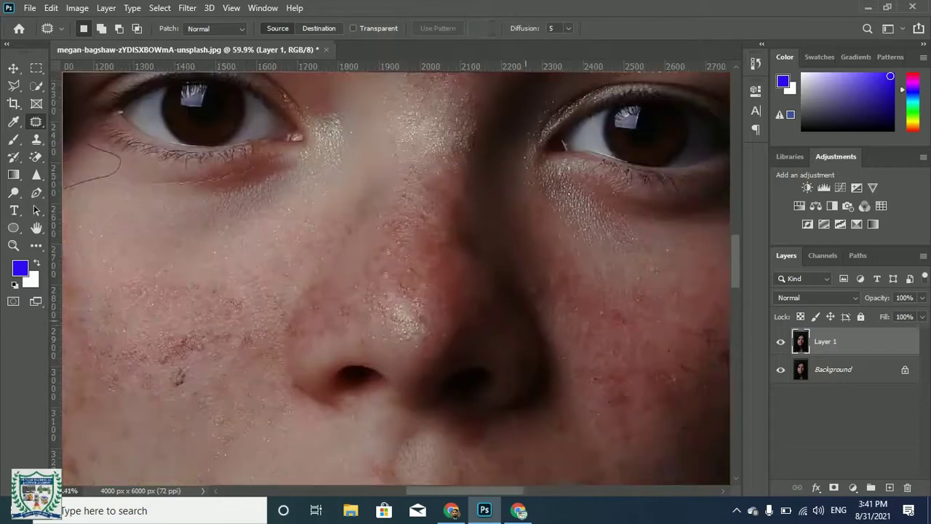
pyautogui.scroll(-4, 529, 319)
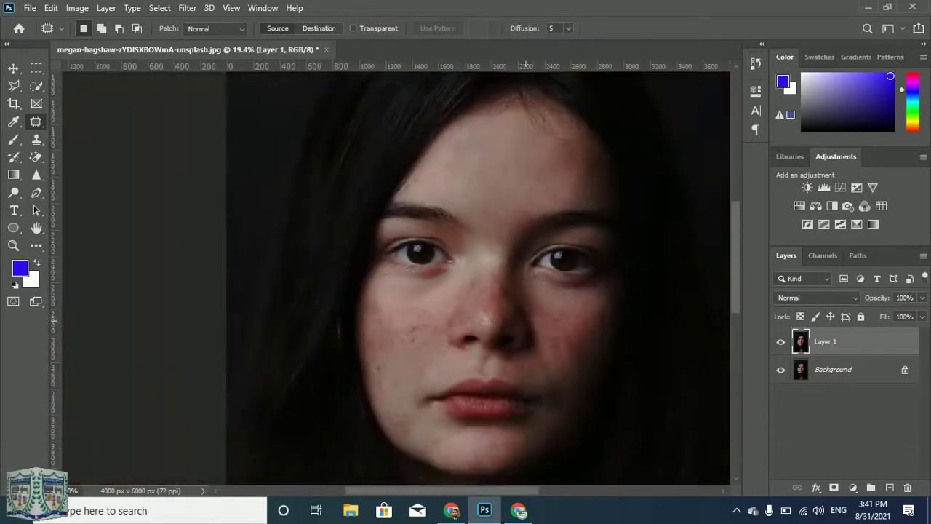
pyautogui.scroll(2, 542, 320)
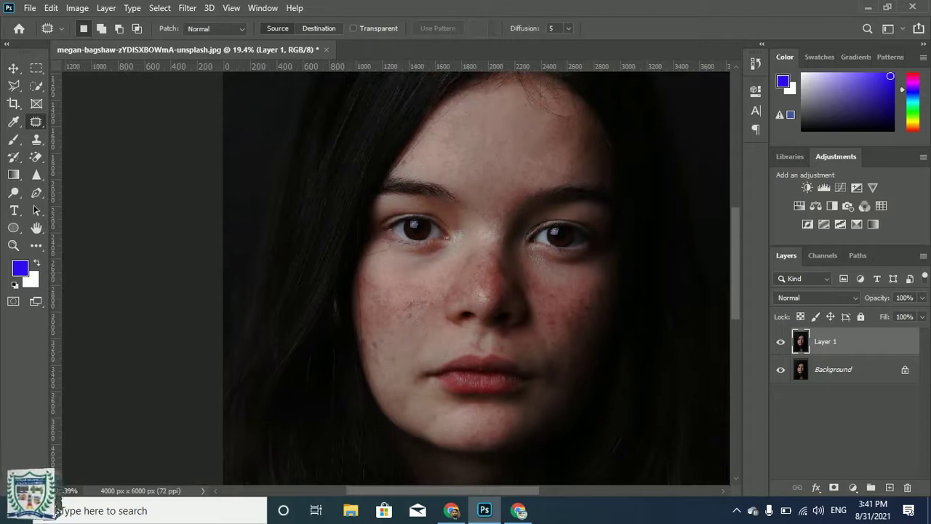
pyautogui.click(781, 341)
pyautogui.click(781, 342)
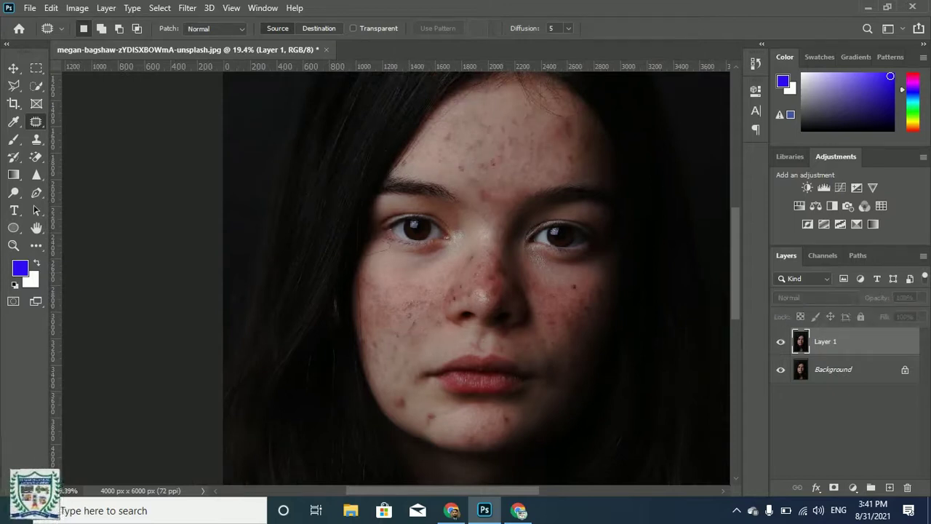
pyautogui.click(781, 342)
pyautogui.click(781, 342)
pyautogui.click(780, 342)
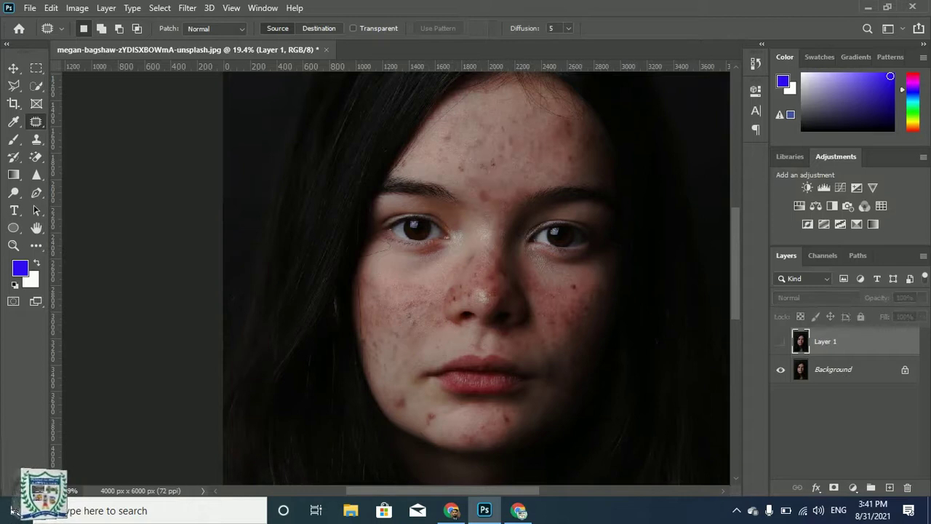
pyautogui.click(780, 342)
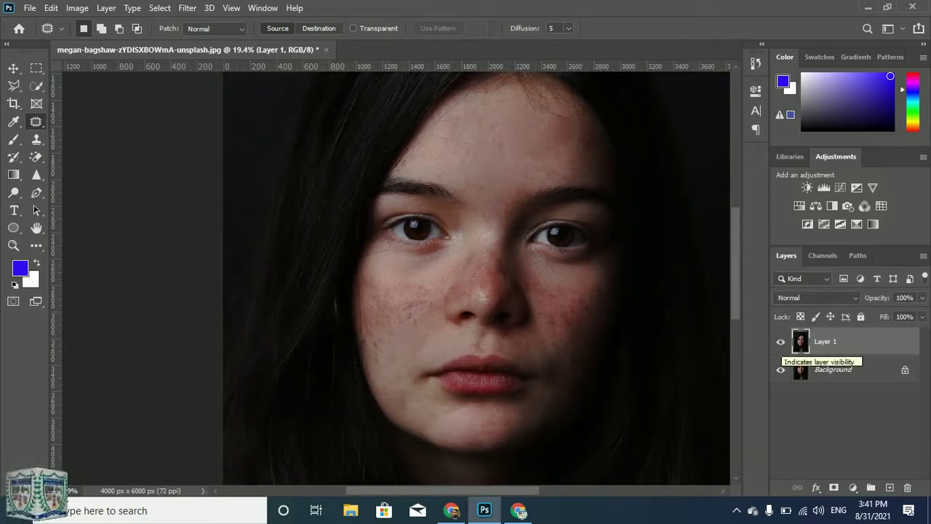
pyautogui.click(780, 342)
pyautogui.click(780, 341)
pyautogui.click(781, 342)
pyautogui.click(780, 342)
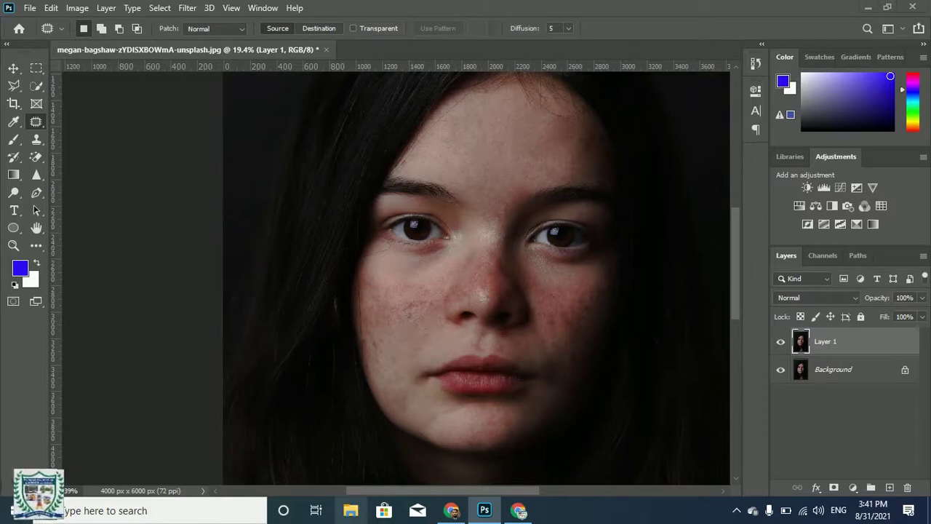
# Switch to File Explorer and open the Fiverr Gigs folder on Local Disk (E:)
pyautogui.click(350, 511)
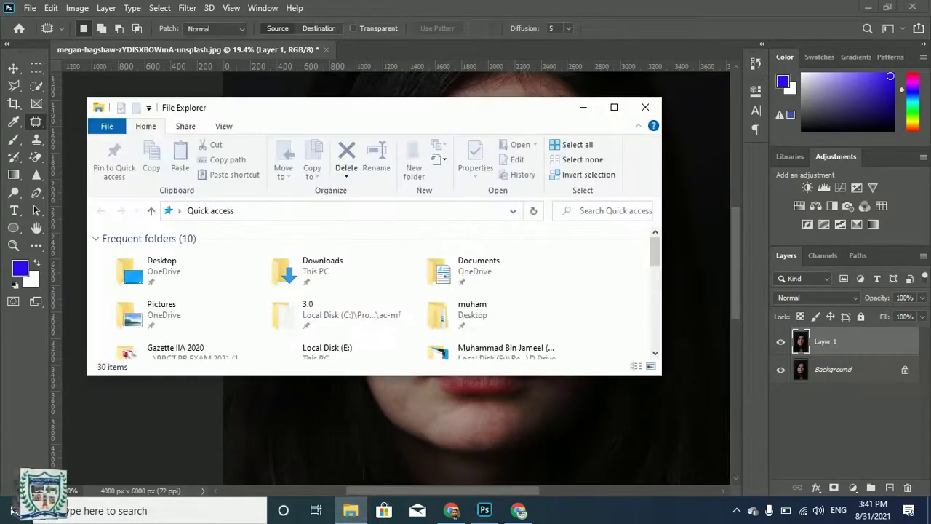
pyautogui.click(608, 109)
pyautogui.doubleClick(350, 211)
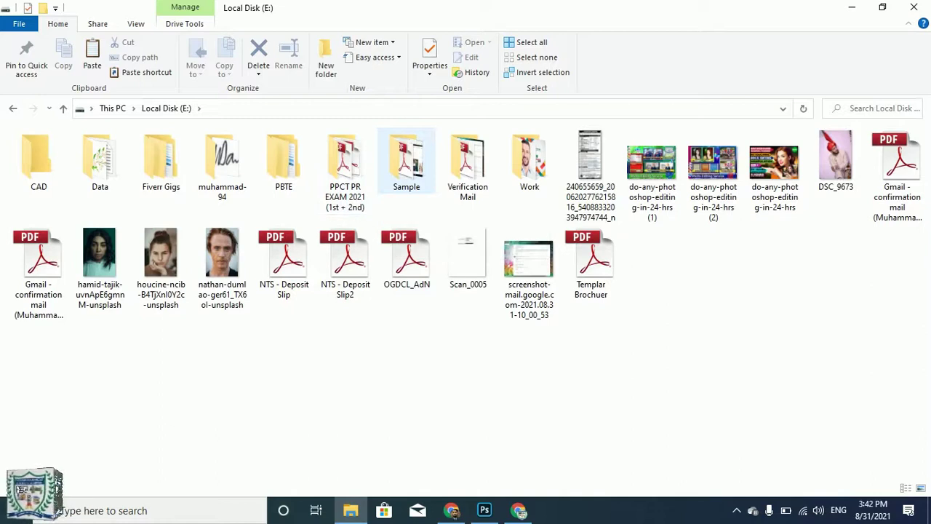
pyautogui.doubleClick(161, 160)
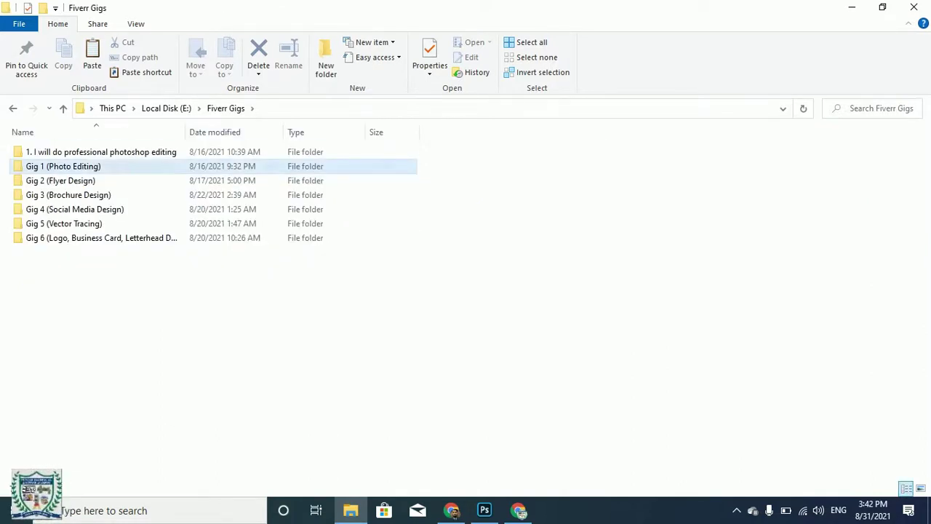
# Check the Gig 1 (Photo Editing) folder, then open folder 1 inside "1. I will do professional photoshop editing" with enlarged thumbnails
pyautogui.doubleClick(109, 166)
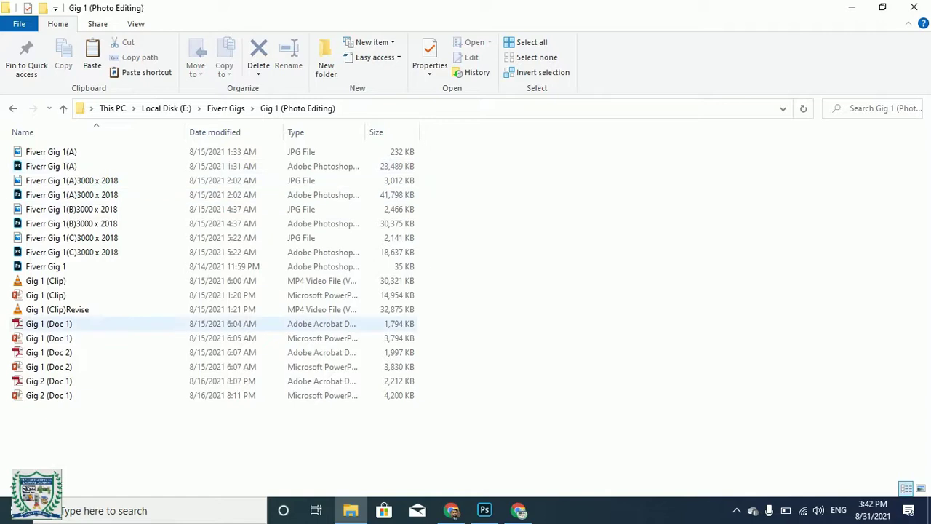
pyautogui.press('BackSpace')
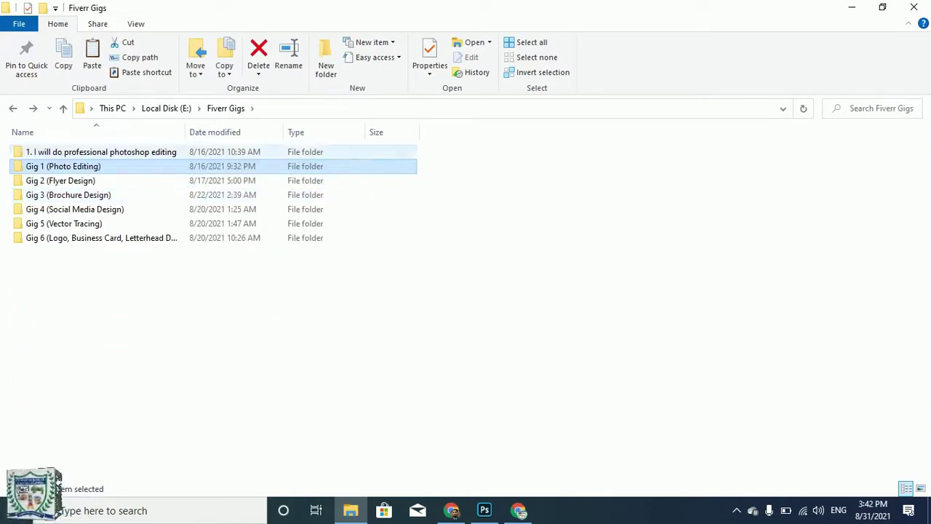
pyautogui.doubleClick(109, 151)
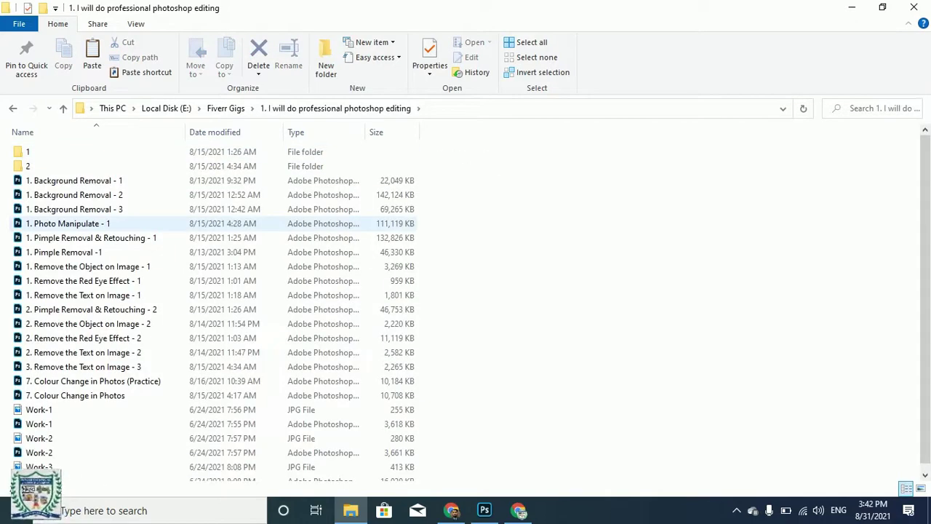
pyautogui.keyDown('ctrl'); pyautogui.scroll(3, 188, 229); pyautogui.keyUp('ctrl')
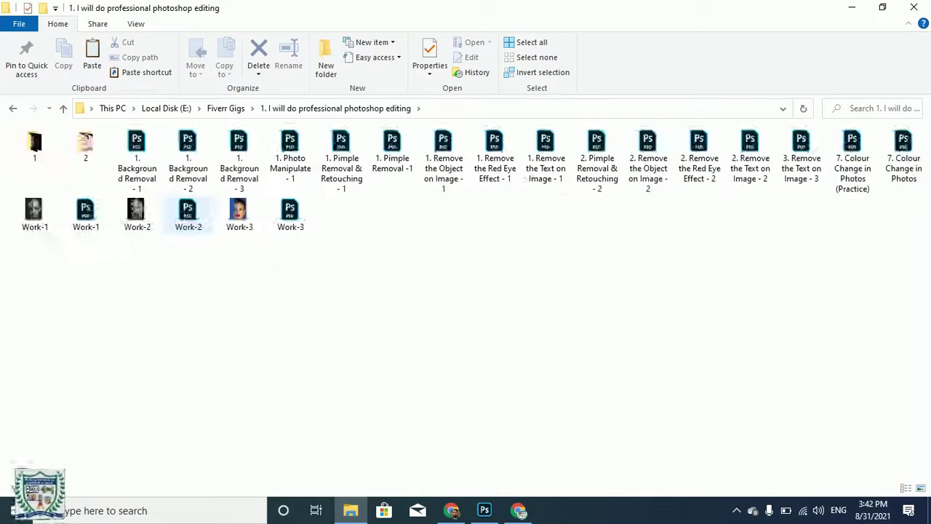
pyautogui.keyDown('ctrl'); pyautogui.scroll(1, 187, 229); pyautogui.keyUp('ctrl')
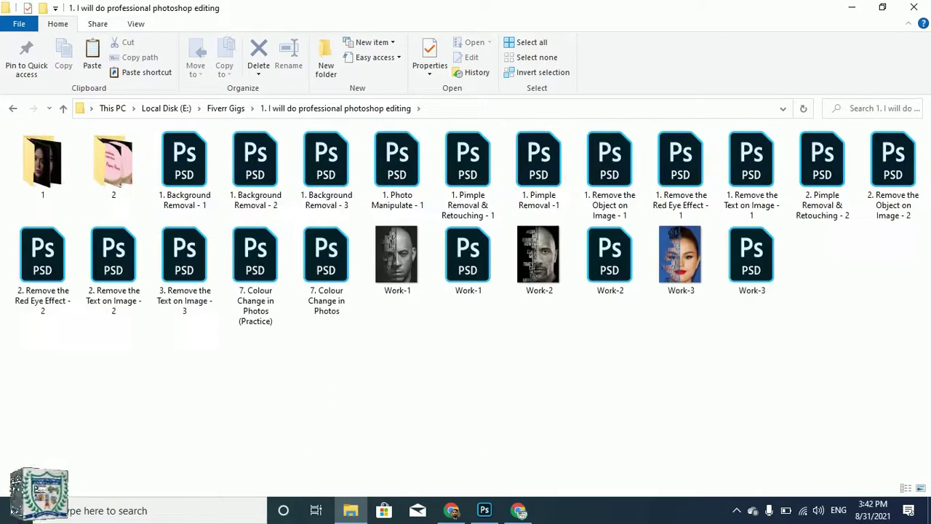
pyautogui.doubleClick(43, 160)
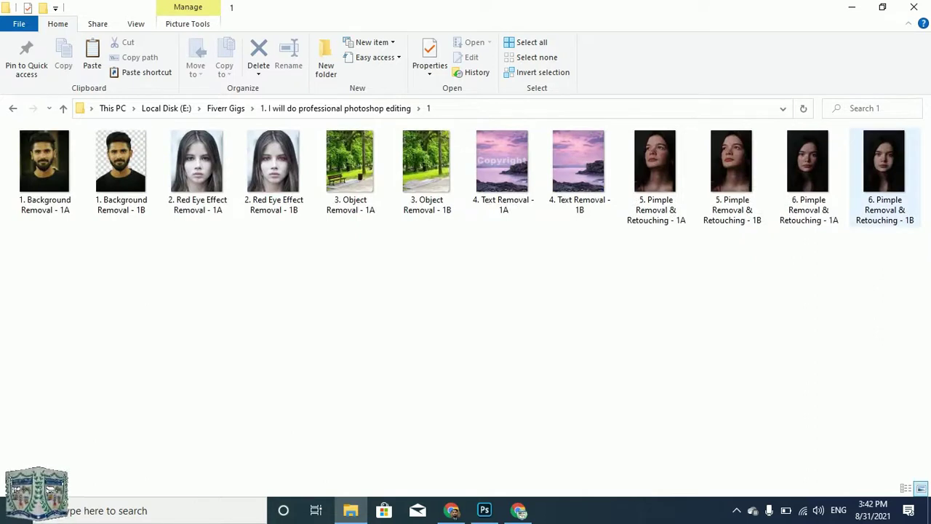
# Compare the 6. Pimple Removal & Retouching 1B and 1A sample photos, close the viewer and return to Photoshop
pyautogui.doubleClick(881, 158)
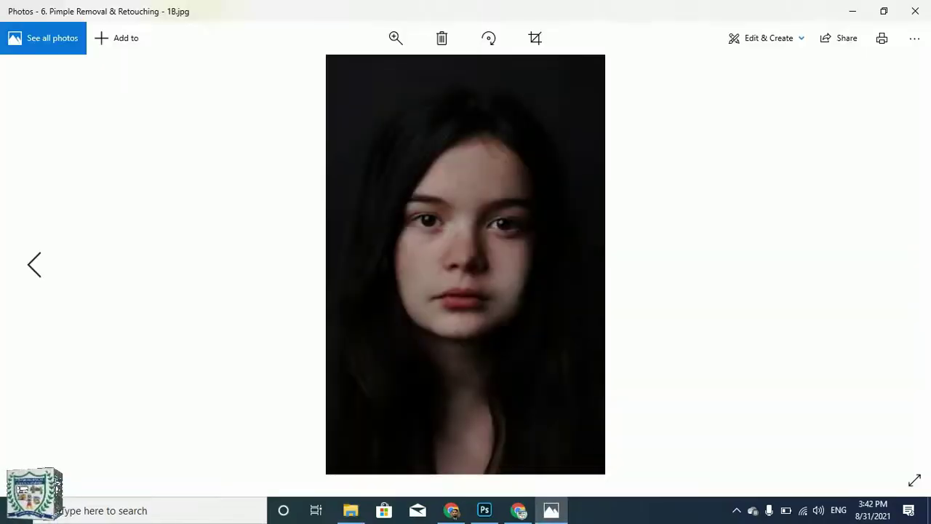
pyautogui.press('Left')
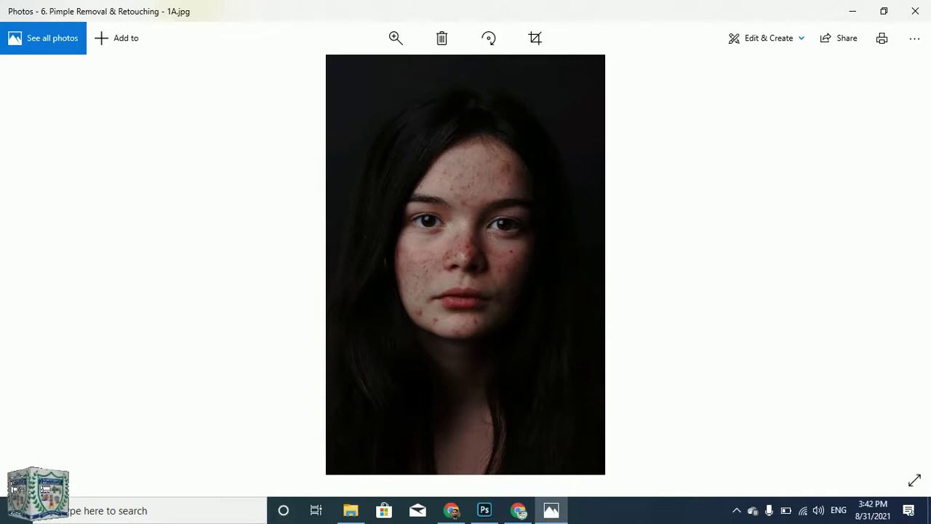
pyautogui.press('Right')
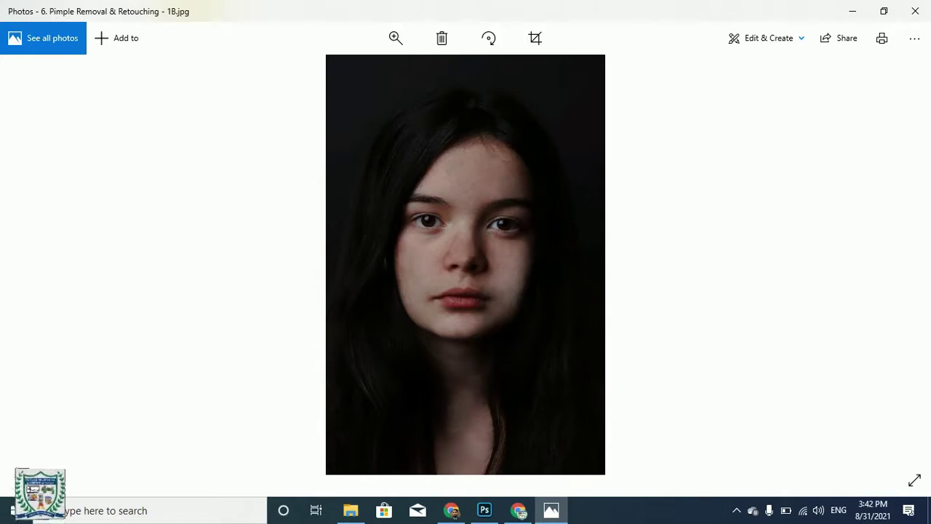
pyautogui.click(915, 11)
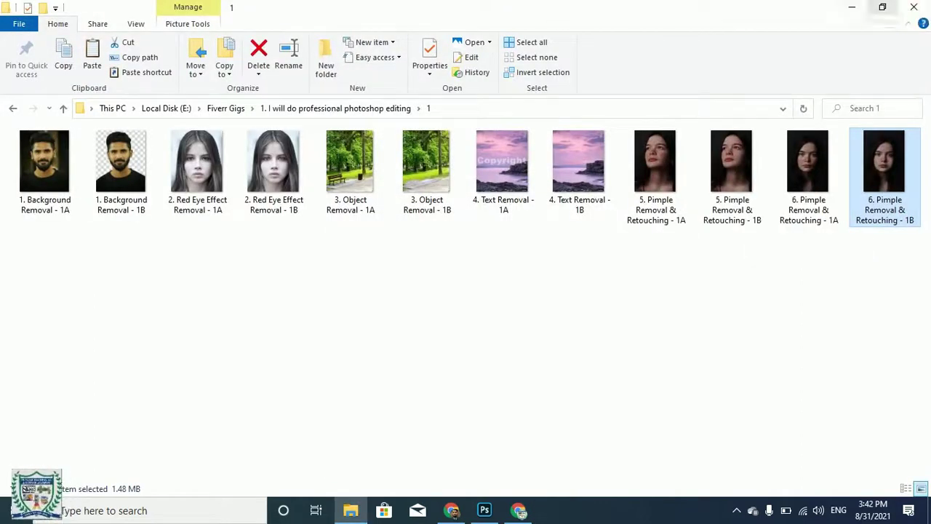
pyautogui.click(852, 8)
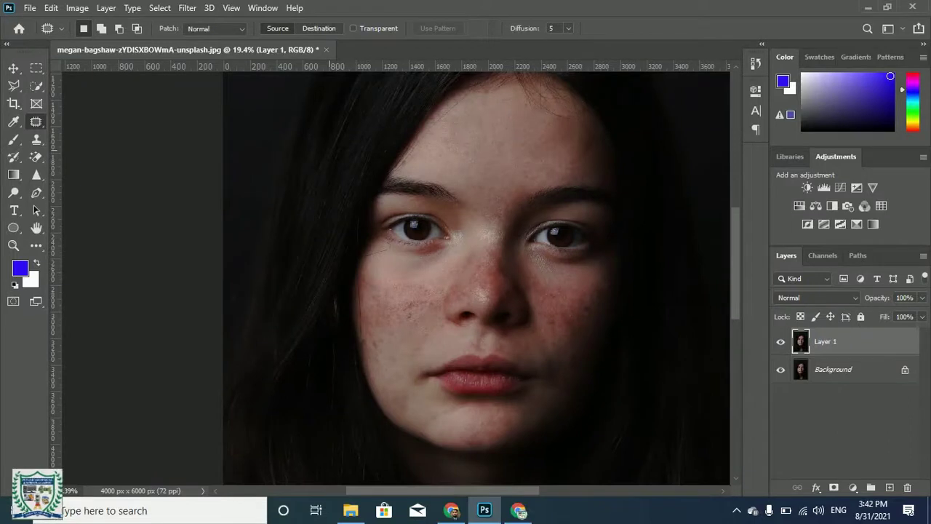
# Activate the Dodge tool and set its soft round brush hardness to 15%
pyautogui.click(13, 192)
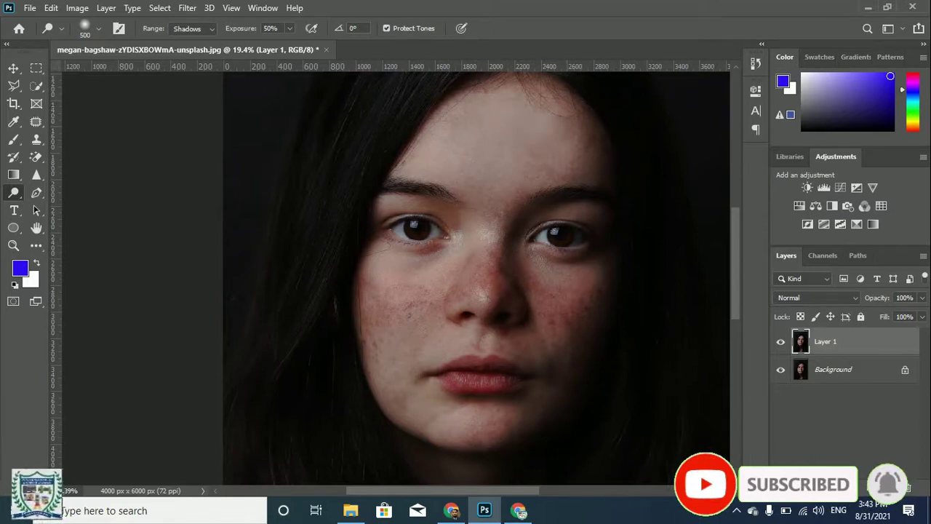
pyautogui.click(99, 29)
pyautogui.moveTo(77, 104); pyautogui.dragTo(88, 104)
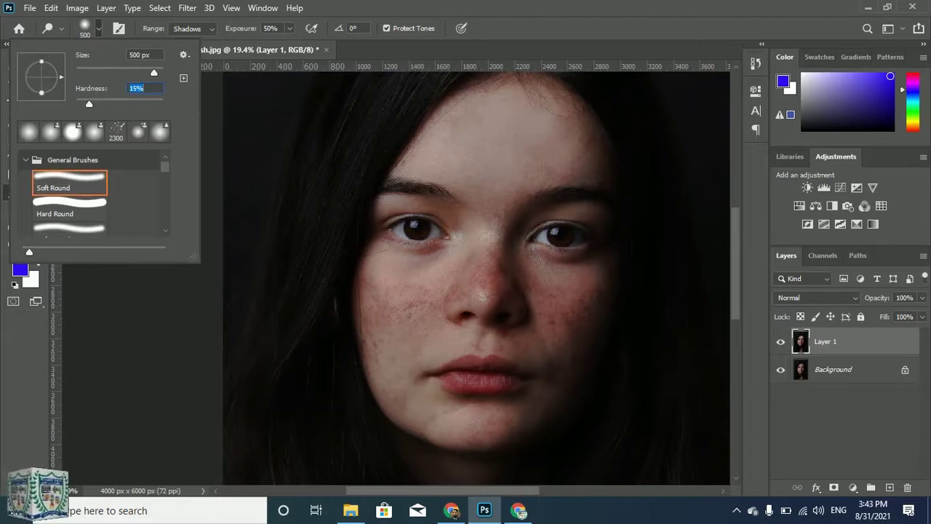
# Try lightening the forehead with the Dodge tool at 86% exposure, and undo the strokes
pyautogui.click(289, 28)
pyautogui.moveTo(290, 44); pyautogui.dragTo(313, 44)
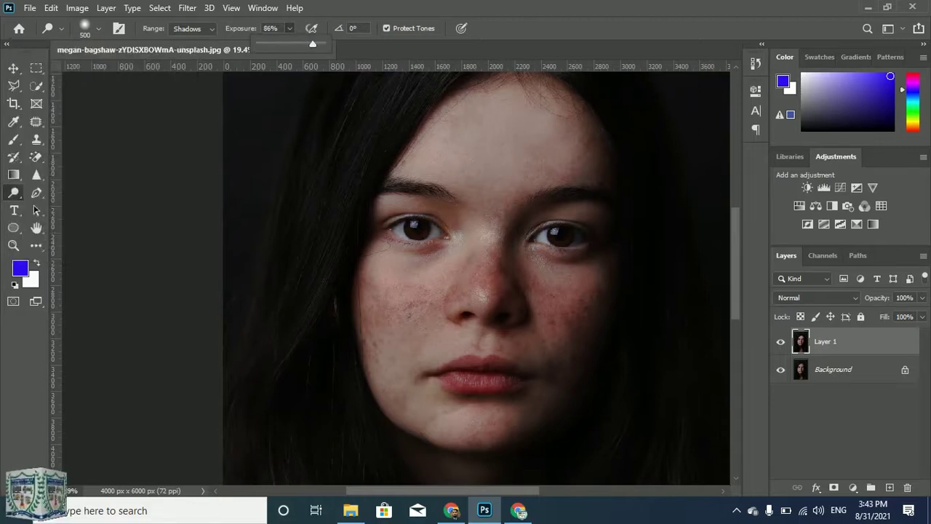
pyautogui.click(508, 145)
pyautogui.moveTo(459, 133)
pyautogui.mouseDown()
pyautogui.moveTo(554, 138)
pyautogui.moveTo(509, 160)
pyautogui.mouseUp()
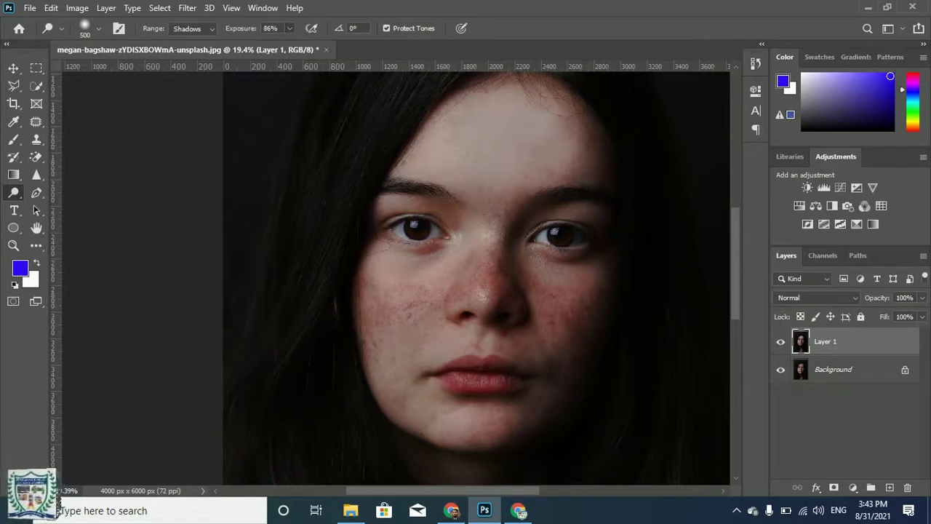
pyautogui.click(288, 28)
pyautogui.click(437, 119)
pyautogui.hotkey('ctrl', 'z')
pyautogui.hotkey('ctrl', 'z')
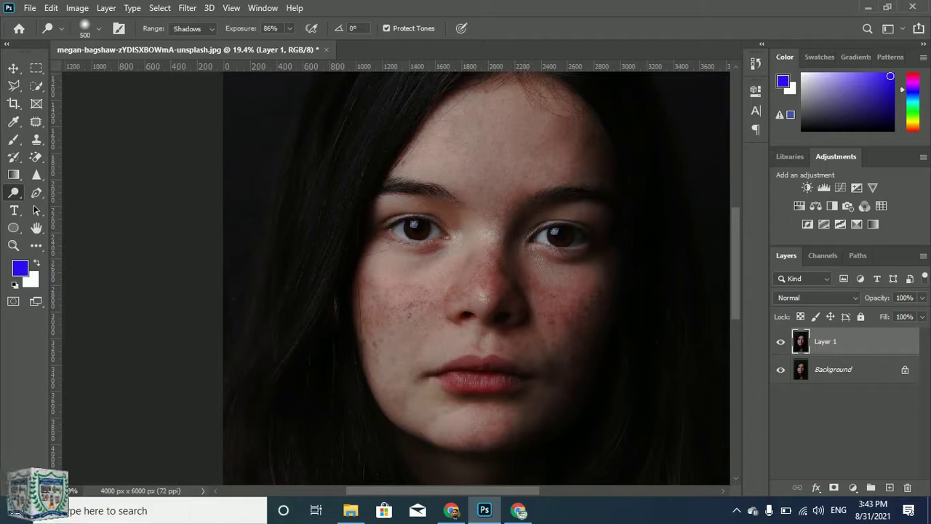
# Set the Dodge exposure to 21%, lighten the reddish cheeks and nose on Layer 1, and inspect the skin up close
pyautogui.click(289, 28)
pyautogui.moveTo(289, 44); pyautogui.dragTo(249, 45)
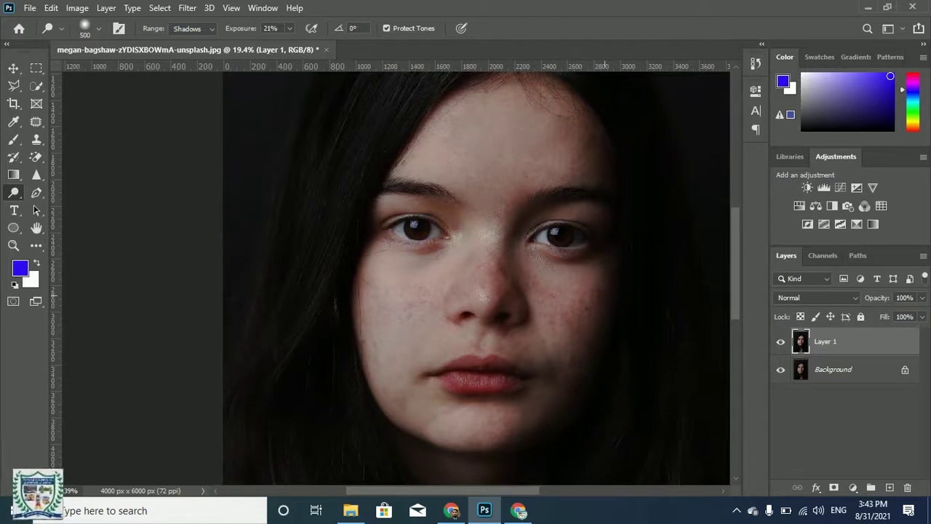
pyautogui.scroll(5, 592, 306)
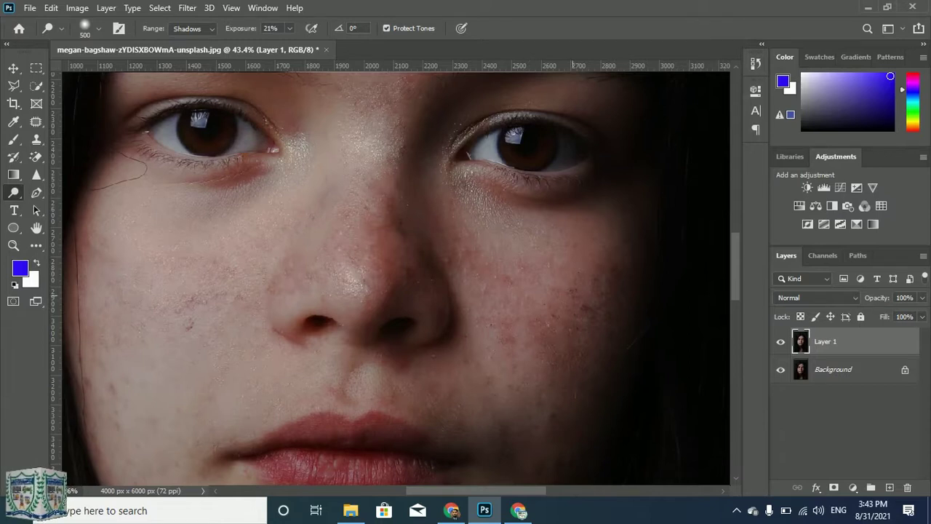
pyautogui.scroll(-4, 593, 298)
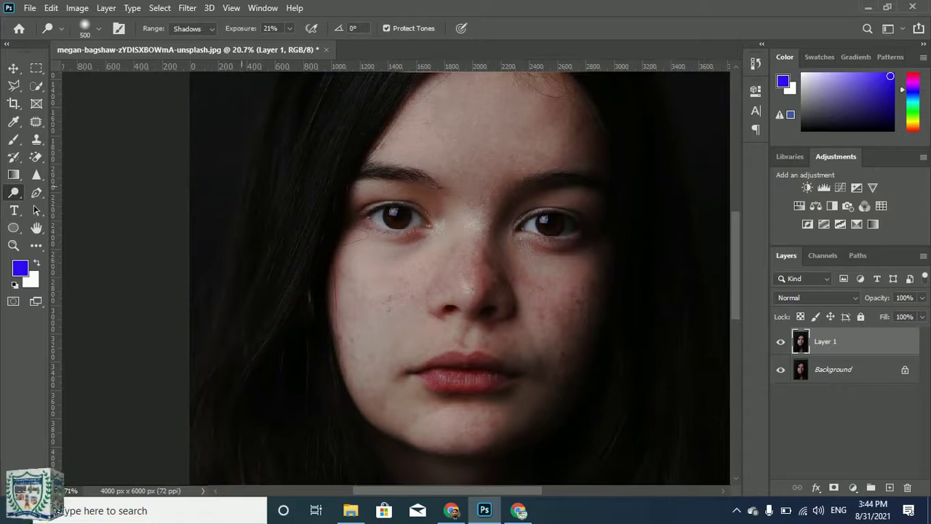
# Remove the red spot and small speck beneath the nostril on the shadowed side with the Patch tool, dismissing empty-selection warnings
pyautogui.press('j')
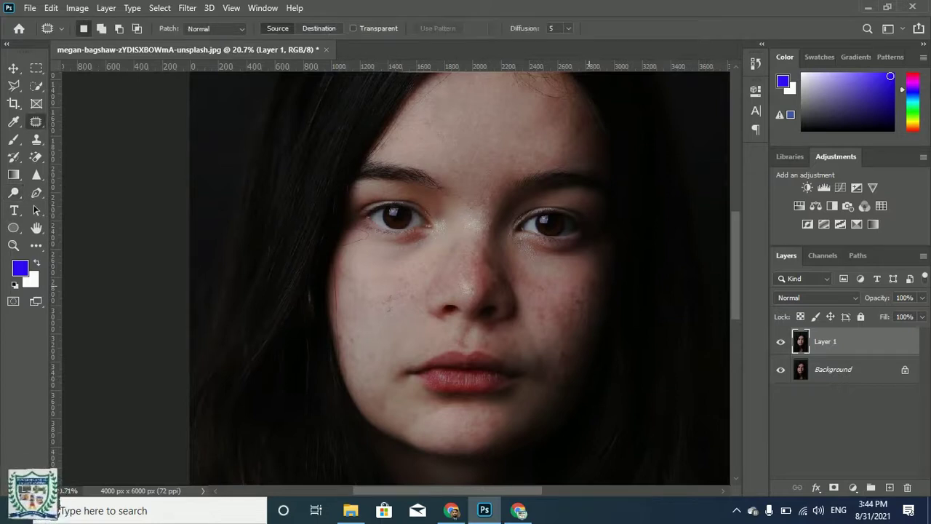
pyautogui.scroll(3, 589, 296)
pyautogui.scroll(2, 435, 137)
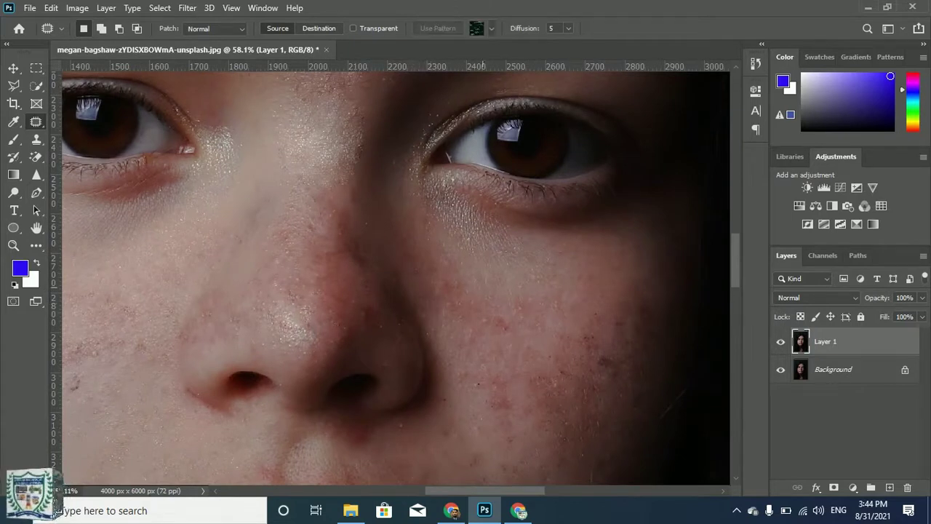
pyautogui.scroll(-3, 431, 234)
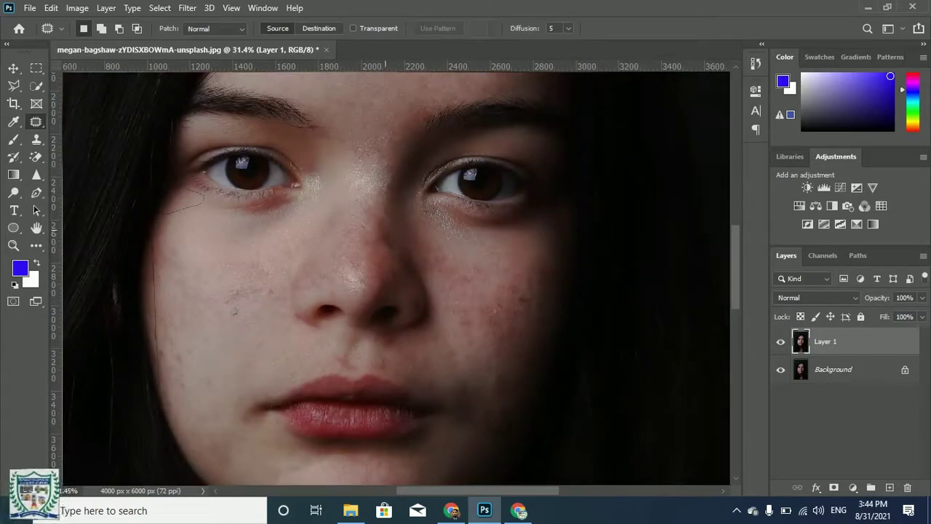
pyautogui.scroll(3, 410, 363)
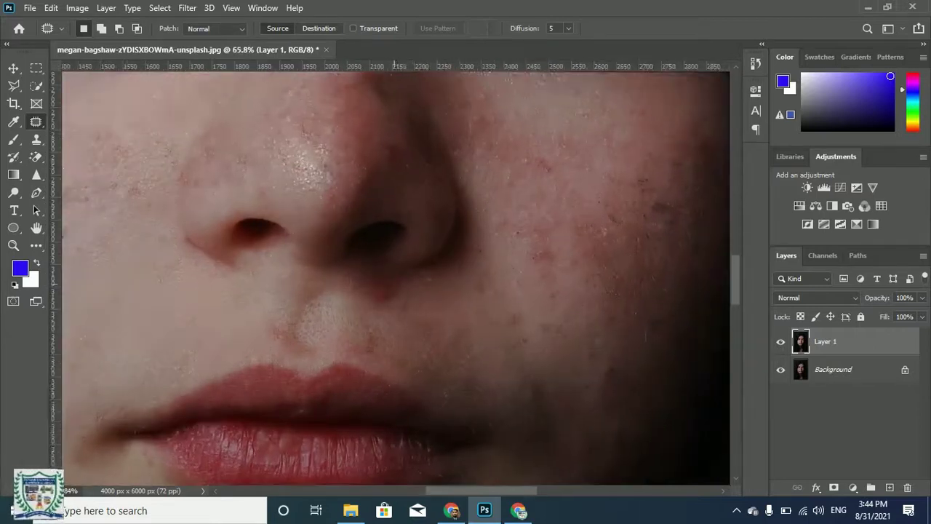
pyautogui.moveTo(368, 282)
pyautogui.mouseDown()
pyautogui.moveTo(402, 300)
pyautogui.moveTo(396, 283)
pyautogui.moveTo(386, 320)
pyautogui.moveTo(399, 319)
pyautogui.mouseUp()
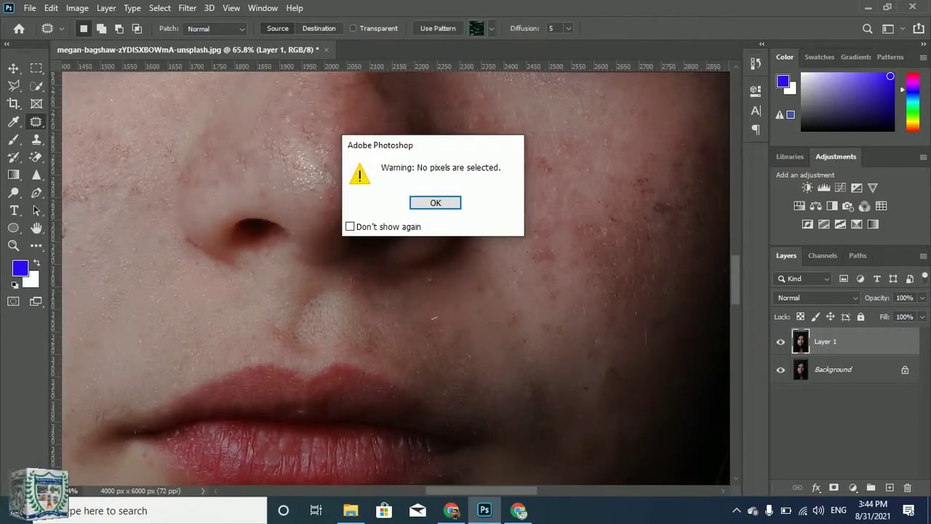
pyautogui.click(418, 202)
pyautogui.moveTo(428, 278); pyautogui.dragTo(439, 295)
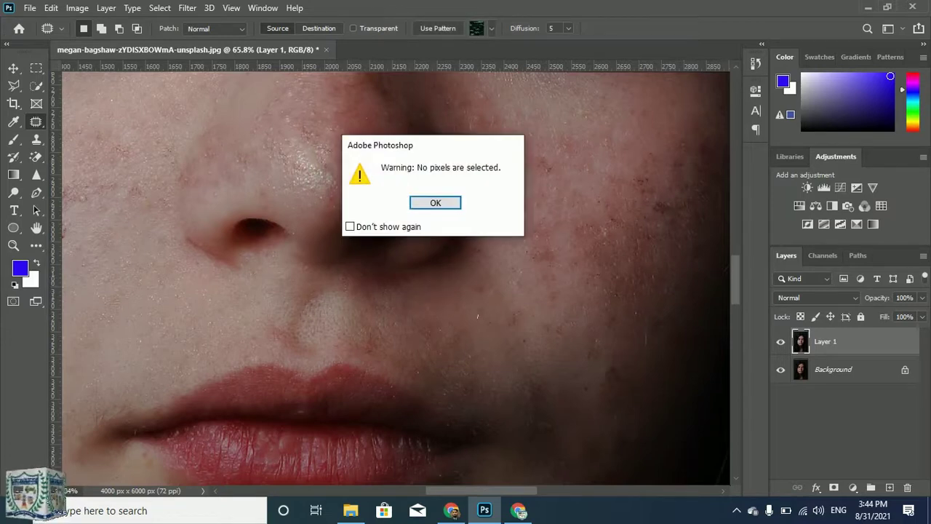
pyautogui.click(435, 203)
# Patch a narrow strip of rough, reddish skin along the nose ridge with cleaner skin and deselect it
pyautogui.scroll(-5, 371, 306)
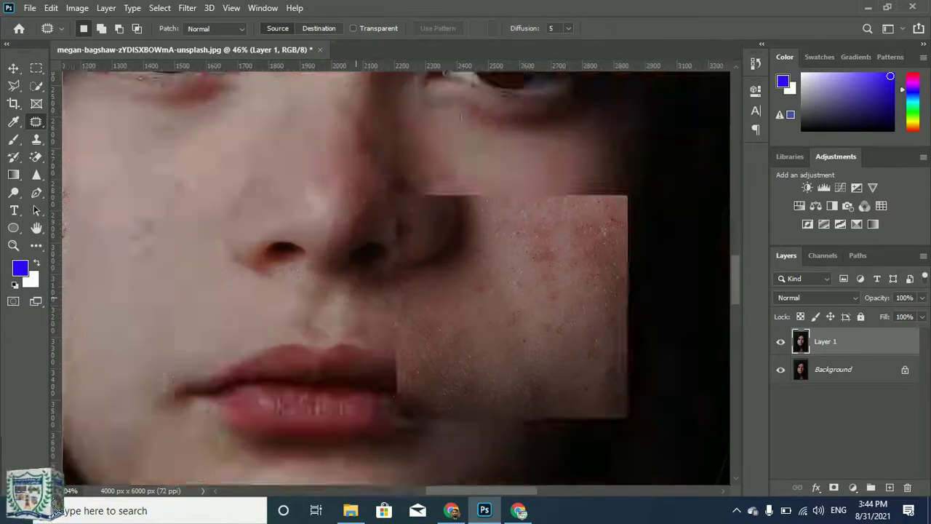
pyautogui.scroll(-2, 356, 334)
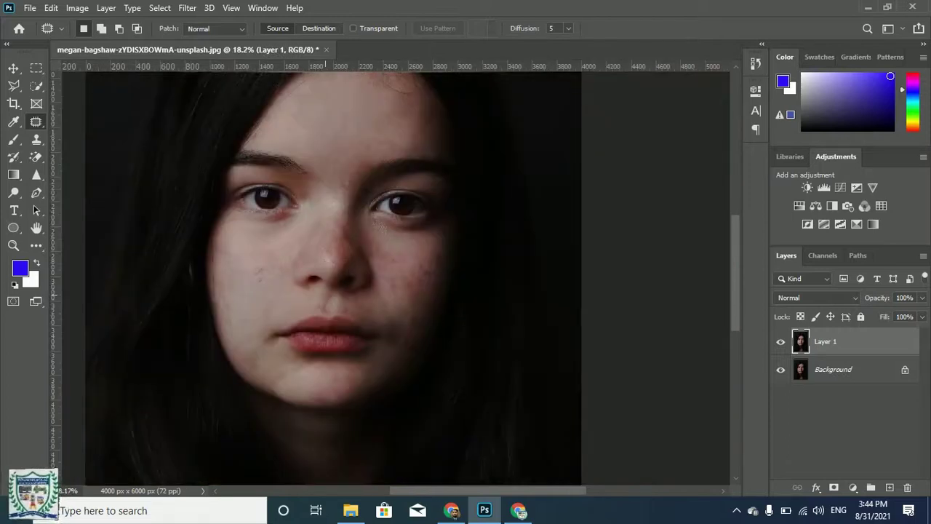
pyautogui.scroll(5, 364, 276)
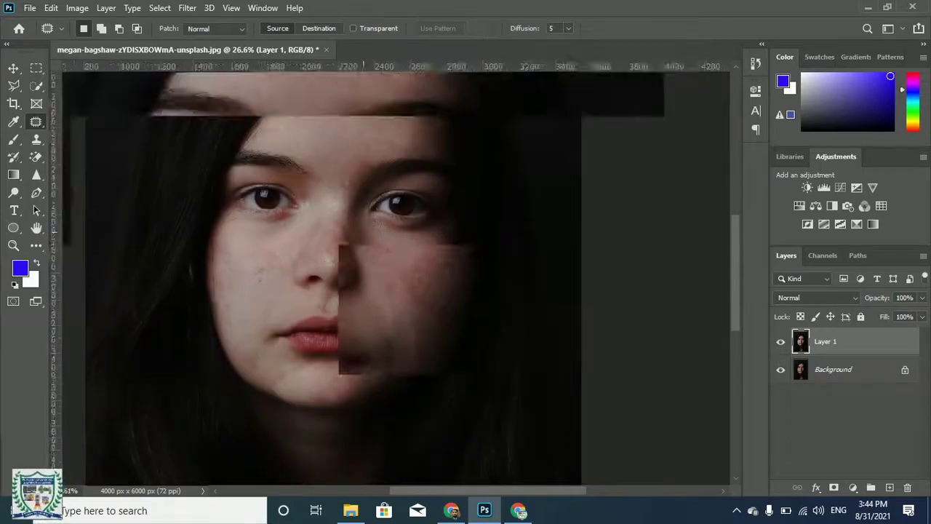
pyautogui.scroll(2, 287, 160)
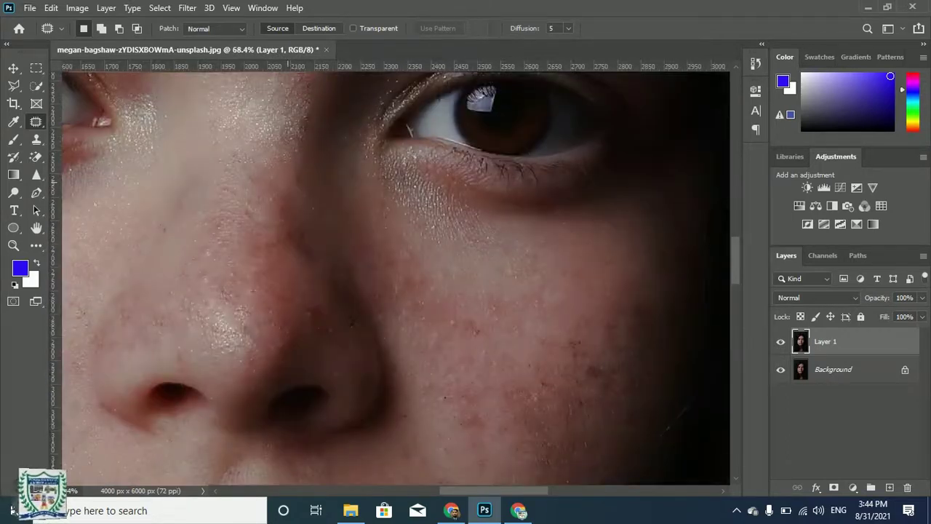
pyautogui.moveTo(281, 180)
pyautogui.mouseDown()
pyautogui.moveTo(254, 234)
pyautogui.moveTo(277, 176)
pyautogui.mouseUp()
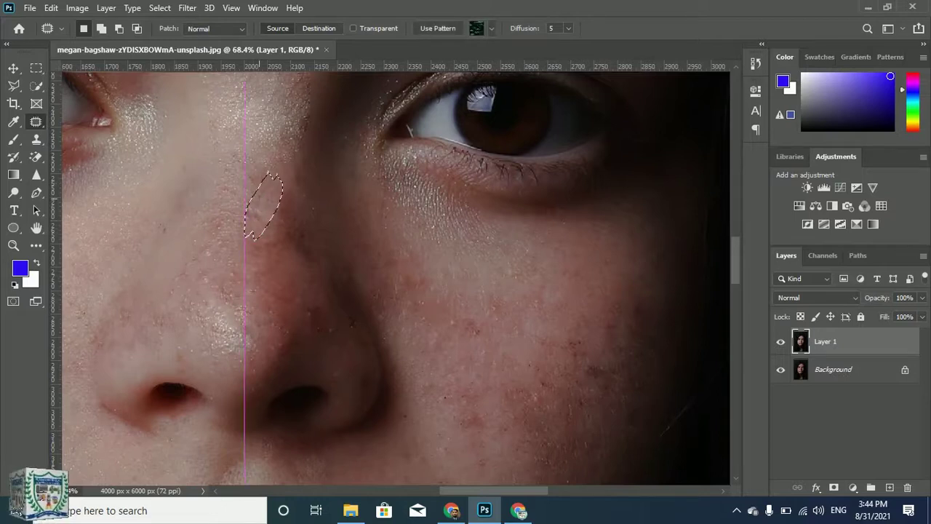
pyautogui.hotkey('ctrl', 'd')
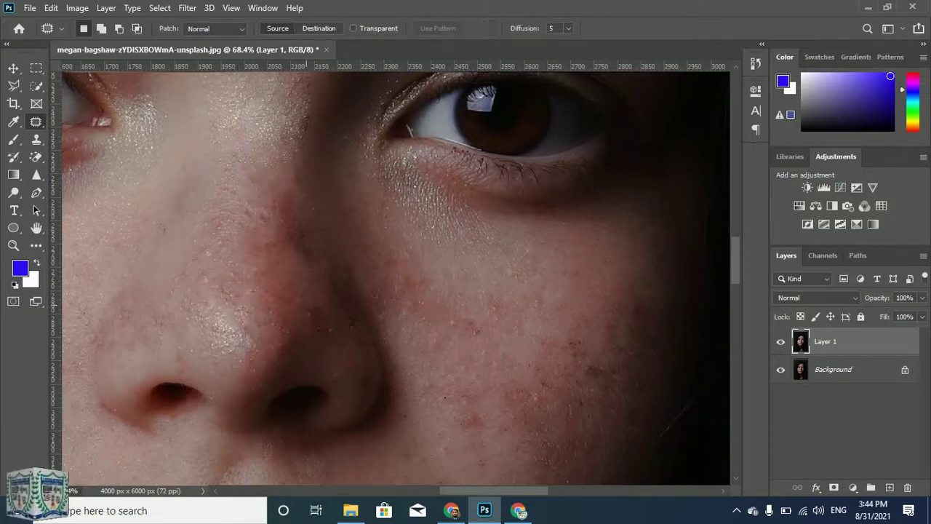
# Patch the red blotches on the shadowed side of the nose above the nostril, clearing each selection
pyautogui.moveTo(324, 300)
pyautogui.mouseDown()
pyautogui.moveTo(287, 308)
pyautogui.moveTo(298, 341)
pyautogui.moveTo(339, 309)
pyautogui.moveTo(279, 302)
pyautogui.moveTo(295, 345)
pyautogui.moveTo(327, 305)
pyautogui.moveTo(274, 299)
pyautogui.mouseUp()
pyautogui.hotkey('ctrl', 'd')
pyautogui.hotkey('ctrl', 'd')
pyautogui.hotkey('ctrl', 'd')
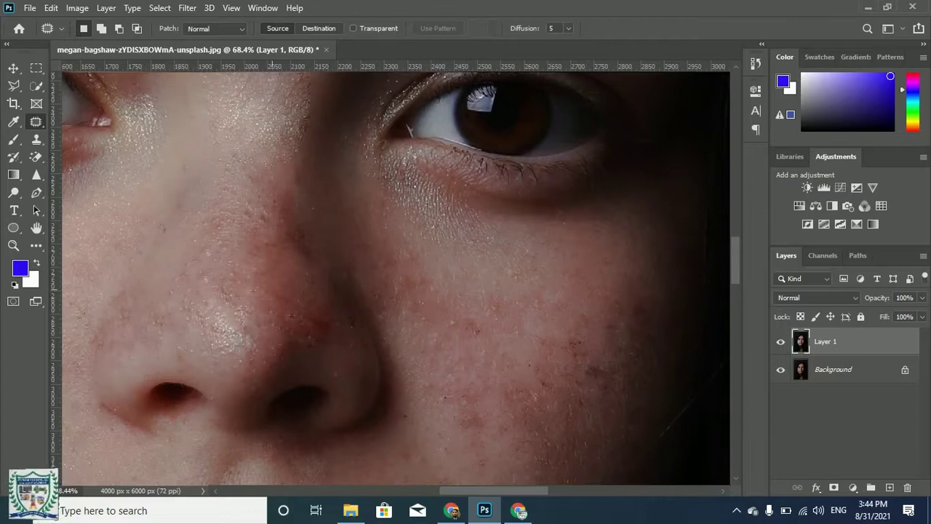
# Patch the round area of dark specks between the nose-tip highlight and the shadowed nostril with smoother skin
pyautogui.moveTo(284, 320)
pyautogui.mouseDown()
pyautogui.moveTo(307, 299)
pyautogui.moveTo(187, 301)
pyautogui.mouseUp()
pyautogui.hotkey('ctrl', 'd')
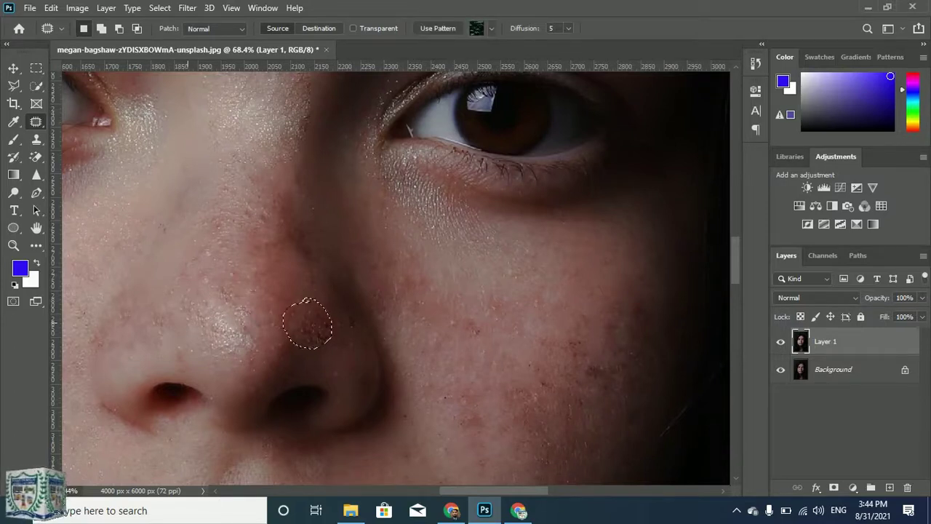
pyautogui.moveTo(307, 324); pyautogui.dragTo(332, 365)
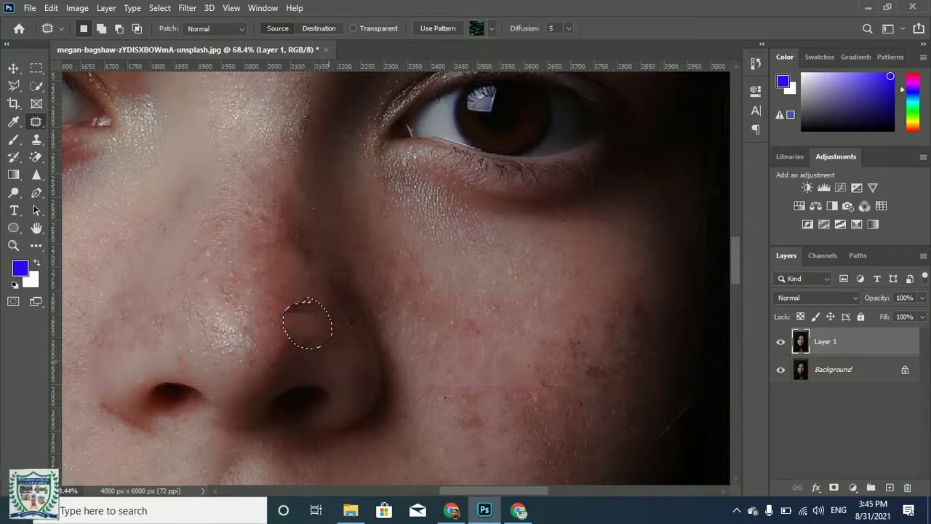
pyautogui.scroll(-5, 351, 300)
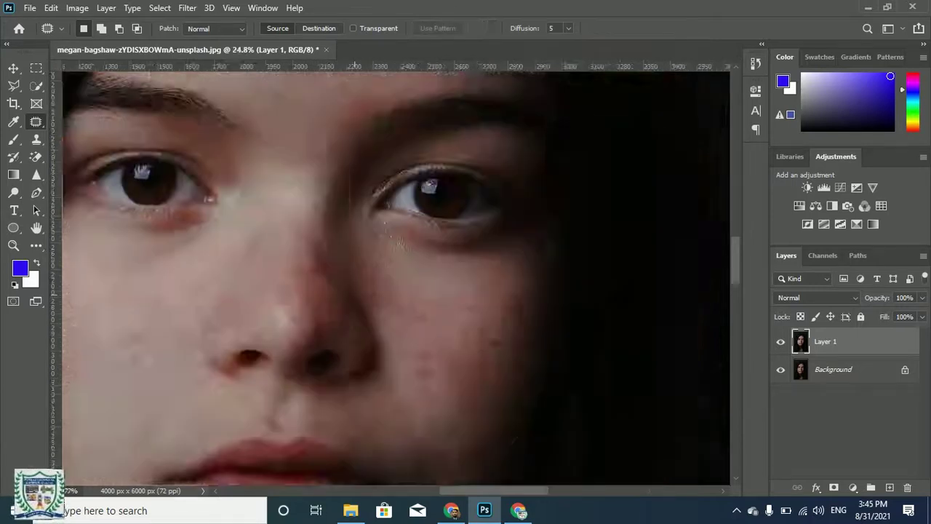
# Patch the reddish skin on the shadowed side of the nose above the nostril and clear the selections
pyautogui.scroll(5, 352, 331)
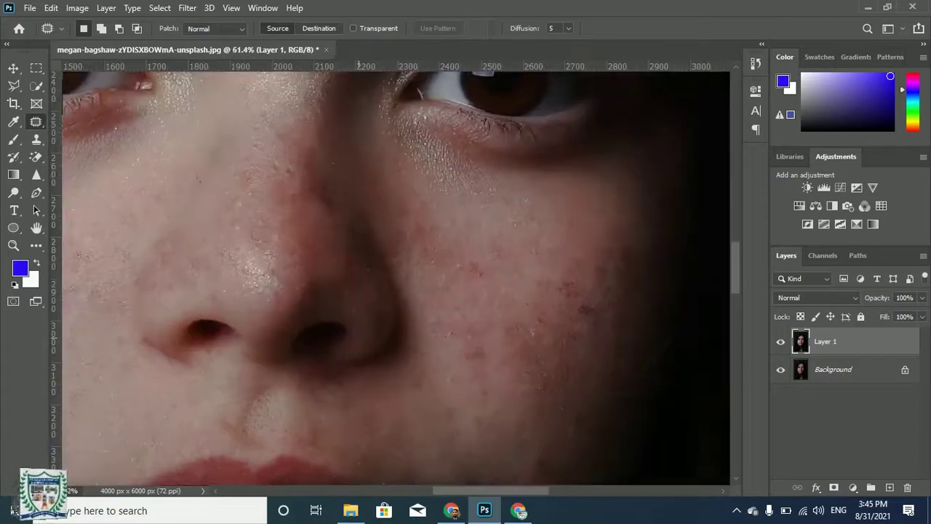
pyautogui.moveTo(332, 246); pyautogui.dragTo(328, 266)
pyautogui.hotkey('ctrl', 'd')
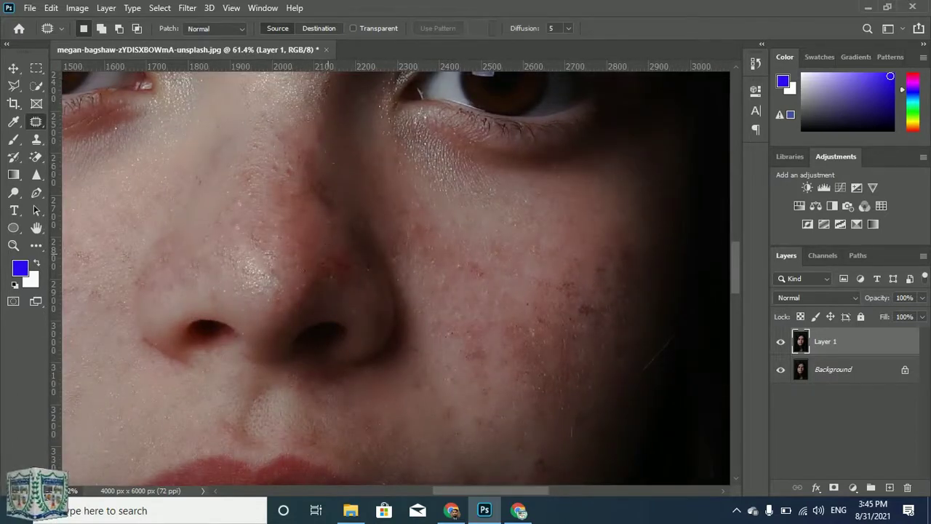
pyautogui.moveTo(318, 263)
pyautogui.mouseDown()
pyautogui.moveTo(345, 288)
pyautogui.moveTo(345, 256)
pyautogui.moveTo(320, 259)
pyautogui.moveTo(352, 271)
pyautogui.moveTo(333, 264)
pyautogui.mouseUp()
pyautogui.click(358, 266)
pyautogui.click(360, 267)
pyautogui.scroll(-5, 466, 325)
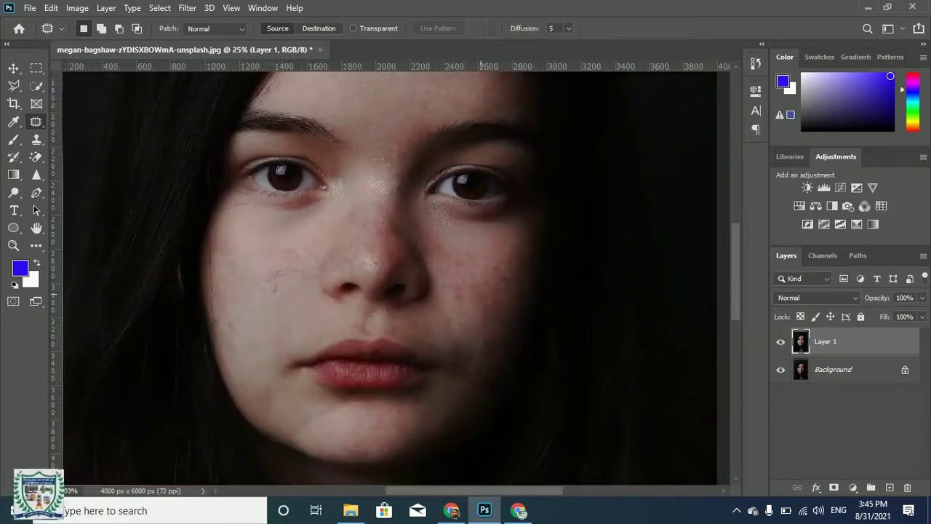
# Patch the cluster of dark specks on the nose ridge, at the edge of the shadow, with smoother skin
pyautogui.scroll(5, 381, 227)
pyautogui.moveTo(366, 218)
pyautogui.mouseDown()
pyautogui.moveTo(378, 249)
pyautogui.moveTo(355, 245)
pyautogui.moveTo(362, 219)
pyautogui.moveTo(345, 244)
pyautogui.mouseUp()
pyautogui.click(345, 244)
pyautogui.press('Return')
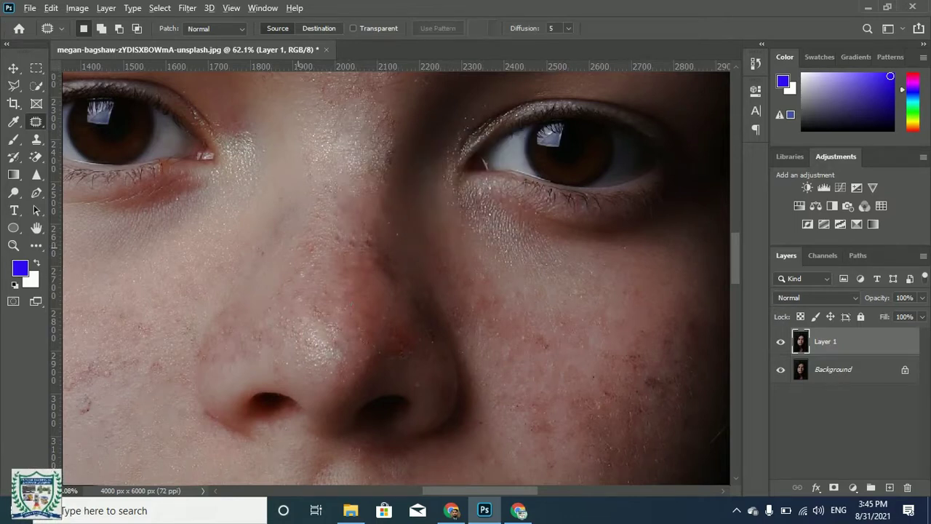
pyautogui.scroll(-4, 325, 276)
pyautogui.scroll(1, 325, 277)
pyautogui.scroll(3, 314, 211)
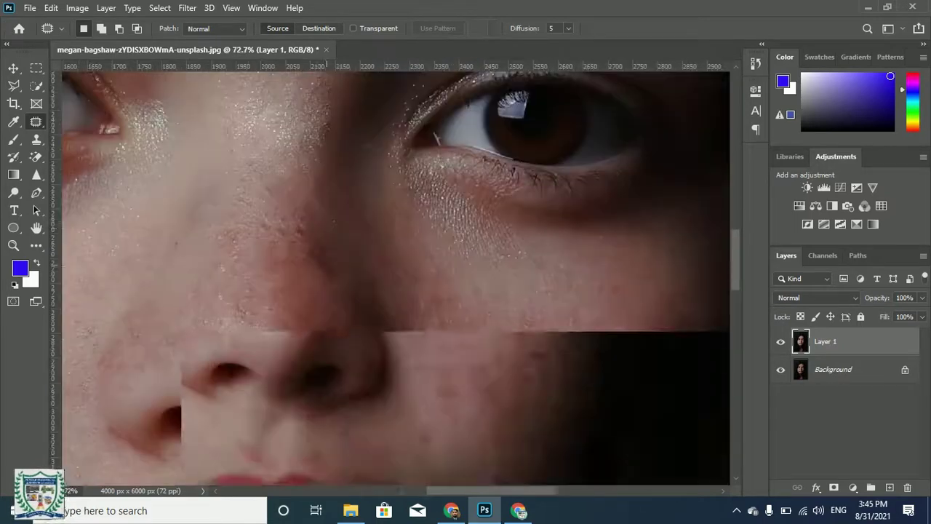
pyautogui.moveTo(313, 211)
pyautogui.mouseDown()
pyautogui.moveTo(296, 240)
pyautogui.moveTo(253, 218)
pyautogui.moveTo(309, 210)
pyautogui.moveTo(290, 199)
pyautogui.mouseUp()
pyautogui.click(319, 248)
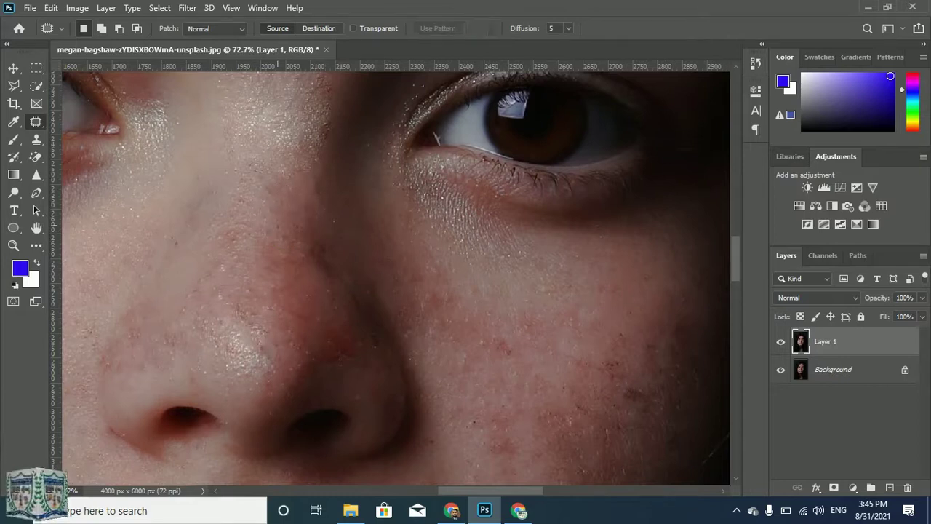
# Patch the rough, reddish texture on the lit side of the nose ridge with cleaner skin and deselect it
pyautogui.moveTo(266, 235)
pyautogui.mouseDown()
pyautogui.moveTo(278, 226)
pyautogui.moveTo(263, 218)
pyautogui.moveTo(289, 222)
pyautogui.moveTo(273, 204)
pyautogui.mouseUp()
pyautogui.click(294, 219)
pyautogui.click(265, 223)
pyautogui.scroll(-3, 232, 247)
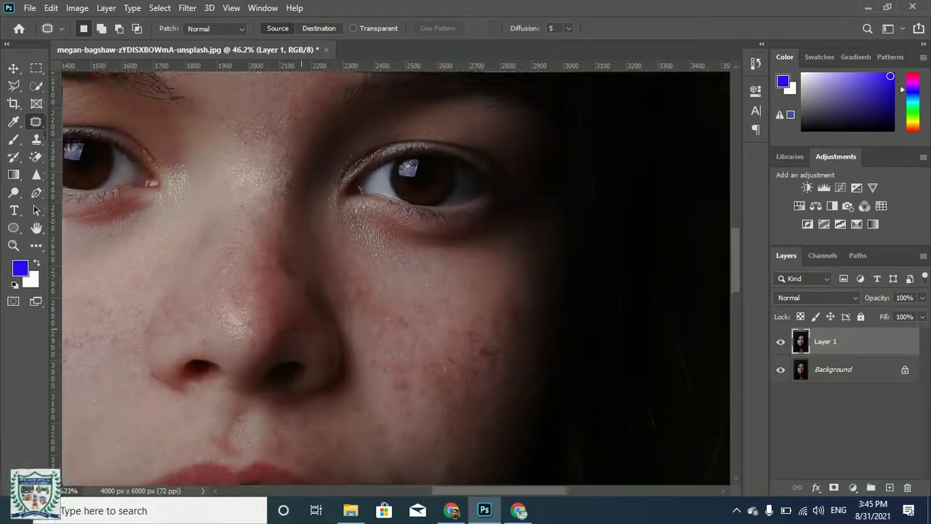
# Patch the specks on the red side of the nose, between the ridge and the shadowed nostril's crease
pyautogui.scroll(3, 307, 349)
pyautogui.scroll(3, 307, 351)
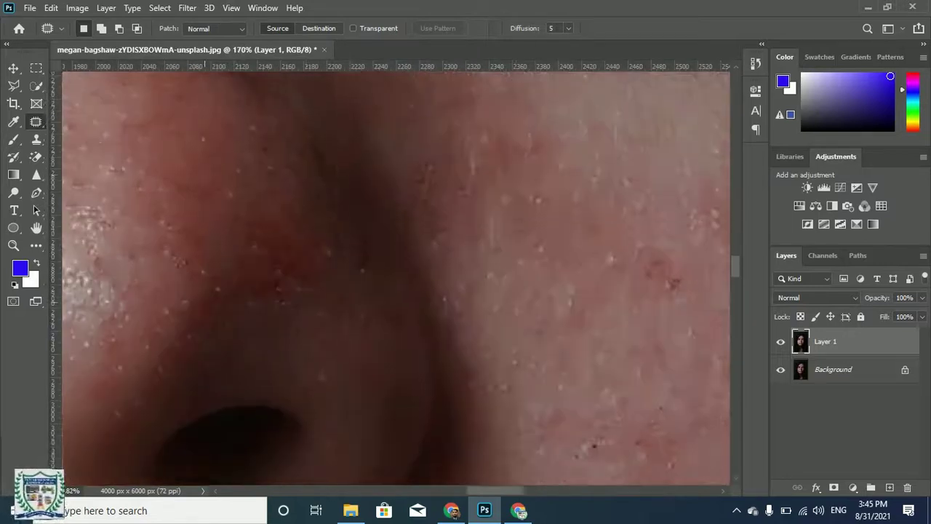
pyautogui.moveTo(249, 186)
pyautogui.mouseDown()
pyautogui.moveTo(262, 254)
pyautogui.moveTo(273, 205)
pyautogui.moveTo(255, 193)
pyautogui.mouseUp()
pyautogui.moveTo(265, 233); pyautogui.dragTo(277, 313)
pyautogui.hotkey('ctrl', 'd')
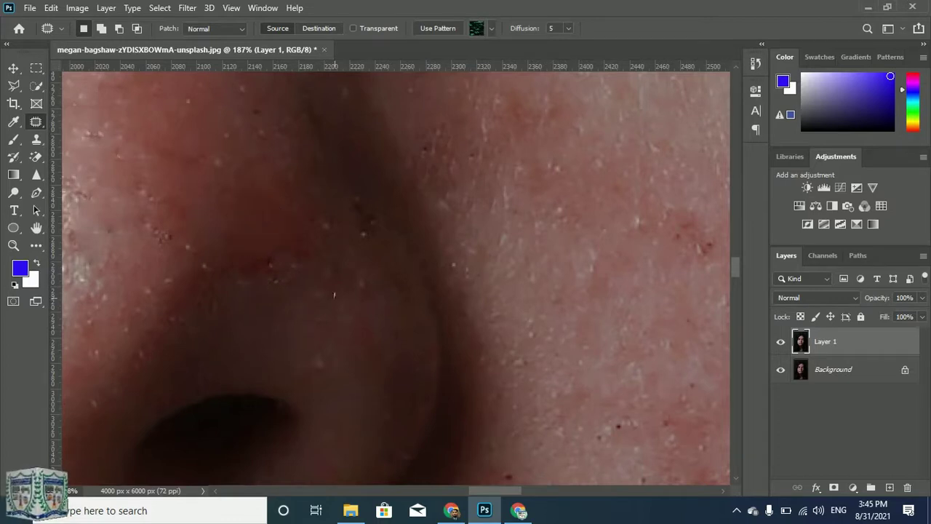
# Patch the dark red line of specks directly above the shadowed nostril and the skin beside it, clearing each selection
pyautogui.scroll(-3, 334, 294)
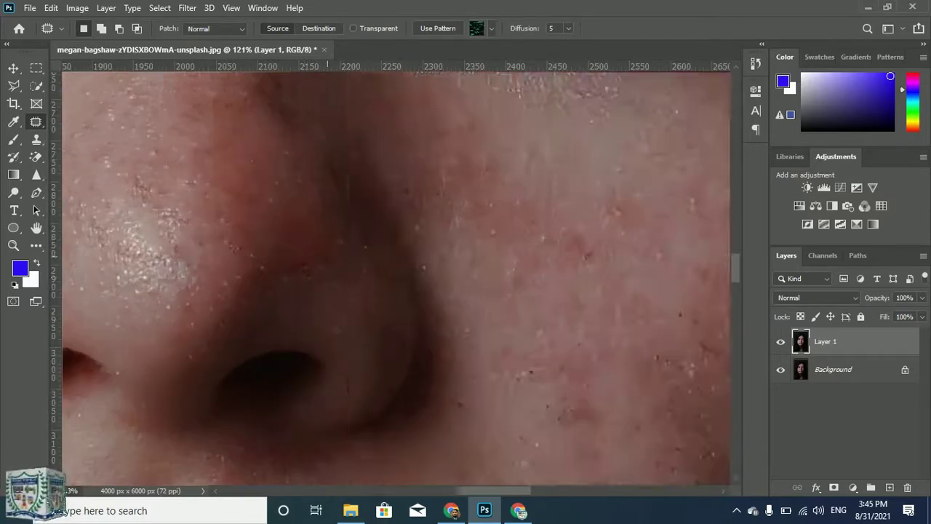
pyautogui.moveTo(328, 256)
pyautogui.mouseDown()
pyautogui.moveTo(260, 256)
pyautogui.moveTo(314, 282)
pyautogui.moveTo(325, 258)
pyautogui.mouseUp()
pyautogui.click(320, 275)
pyautogui.click(426, 203)
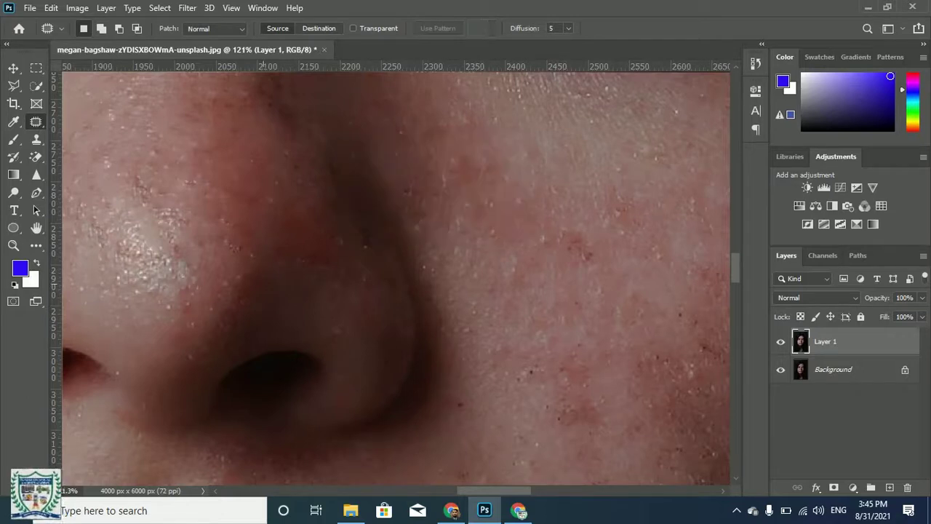
pyautogui.moveTo(266, 284)
pyautogui.mouseDown()
pyautogui.moveTo(258, 264)
pyautogui.moveTo(284, 286)
pyautogui.mouseUp()
pyautogui.click(285, 286)
pyautogui.scroll(-5, 285, 287)
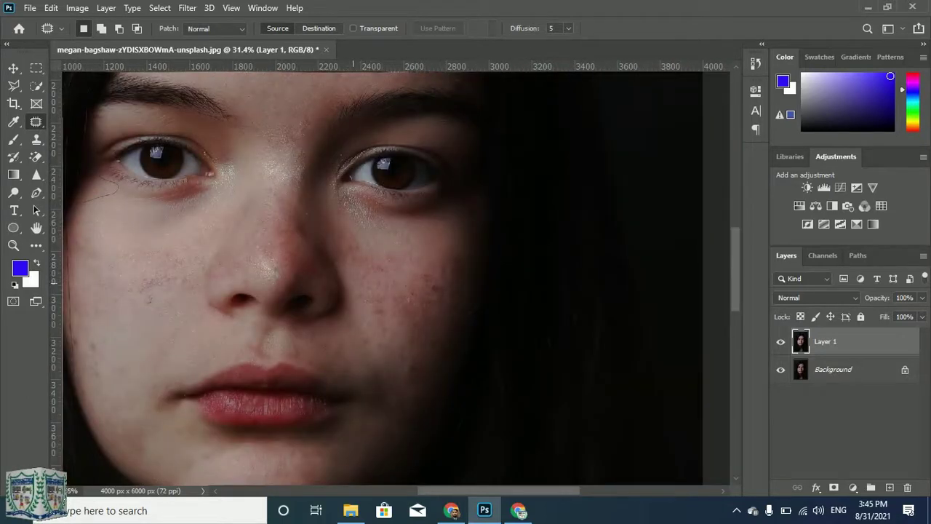
# Patch the reddish spots on the shadowed nostril wing with the Patch tool, dismissing empty-selection warnings
pyautogui.scroll(5, 323, 279)
pyautogui.moveTo(331, 277)
pyautogui.mouseDown()
pyautogui.moveTo(267, 281)
pyautogui.moveTo(330, 279)
pyautogui.mouseUp()
pyautogui.moveTo(297, 272); pyautogui.dragTo(300, 291)
pyautogui.moveTo(330, 317); pyautogui.dragTo(331, 321)
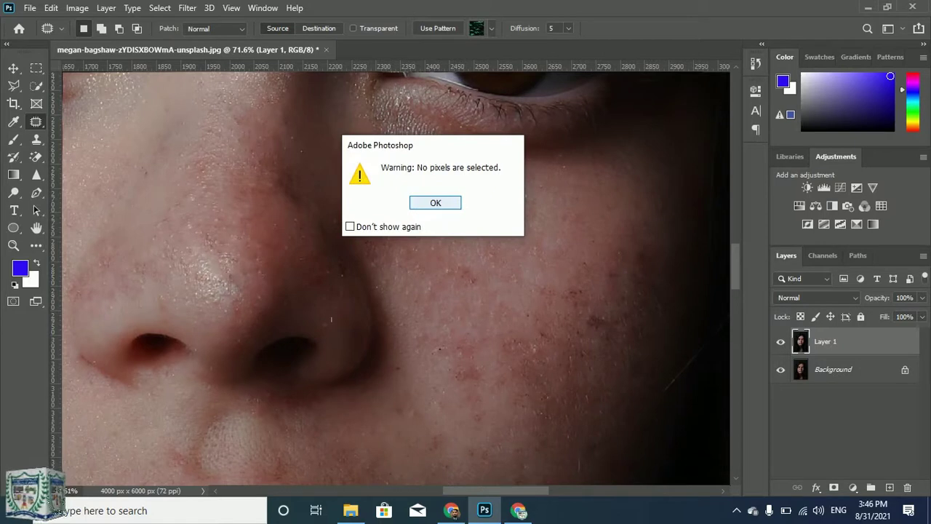
pyautogui.press('Return')
pyautogui.moveTo(297, 283)
pyautogui.mouseDown()
pyautogui.moveTo(317, 257)
pyautogui.moveTo(329, 283)
pyautogui.moveTo(311, 299)
pyautogui.mouseUp()
pyautogui.moveTo(306, 261)
pyautogui.mouseDown()
pyautogui.moveTo(306, 240)
pyautogui.moveTo(323, 293)
pyautogui.moveTo(317, 257)
pyautogui.moveTo(305, 301)
pyautogui.mouseUp()
pyautogui.hotkey('ctrl', 'd')
pyautogui.click(435, 202)
# Patch the red skin beside the nose-tip highlight and on the ridge above it, dismissing empty-selection warnings
pyautogui.moveTo(259, 229)
pyautogui.mouseDown()
pyautogui.moveTo(289, 263)
pyautogui.moveTo(266, 228)
pyautogui.mouseUp()
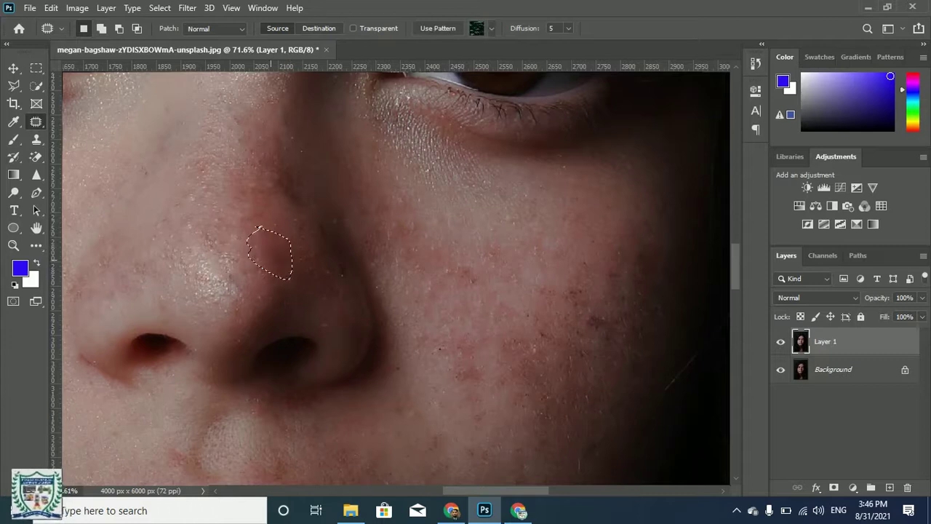
pyautogui.moveTo(310, 274); pyautogui.dragTo(310, 279)
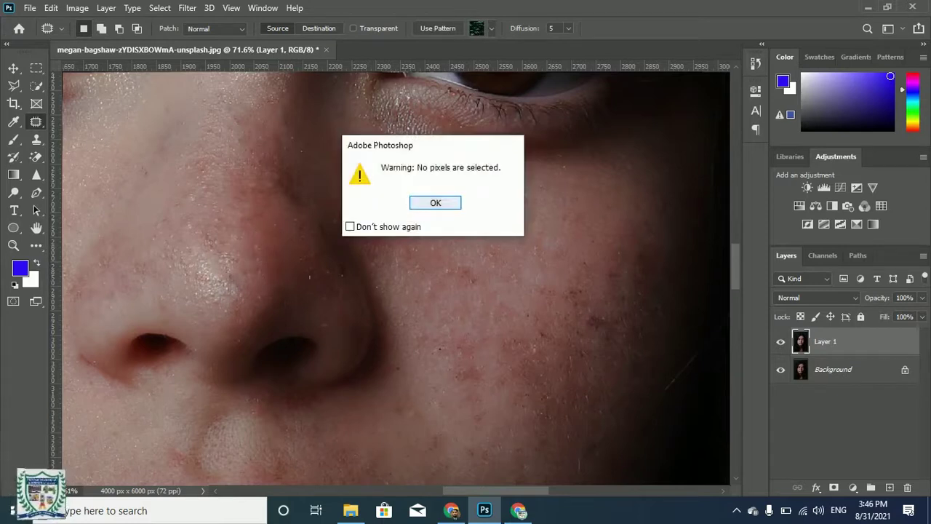
pyautogui.click(434, 202)
pyautogui.moveTo(277, 170)
pyautogui.mouseDown()
pyautogui.moveTo(249, 176)
pyautogui.moveTo(269, 170)
pyautogui.moveTo(269, 203)
pyautogui.mouseUp()
pyautogui.moveTo(303, 257); pyautogui.dragTo(306, 256)
pyautogui.click(435, 202)
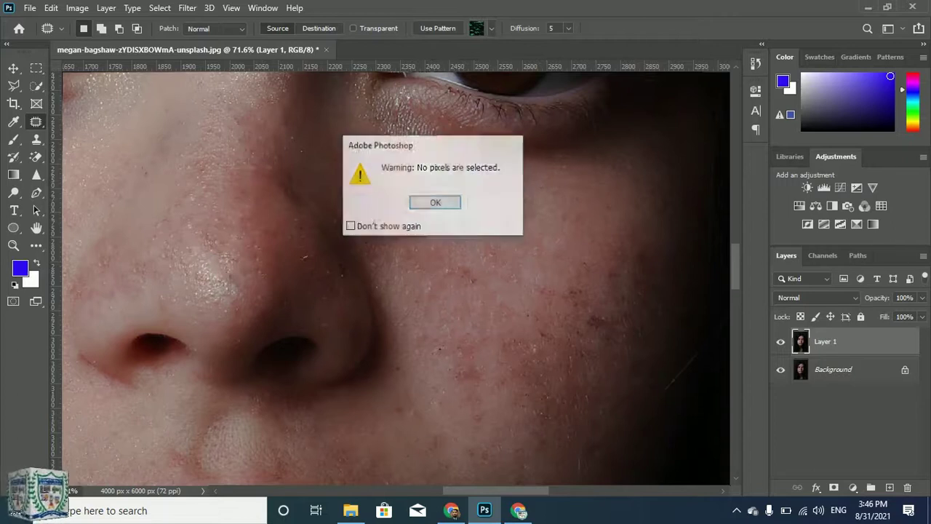
# Patch the remaining red, rough patches along the shadowed edge of the nose ridge and clear the selection
pyautogui.moveTo(263, 167); pyautogui.dragTo(260, 195)
pyautogui.click(263, 194)
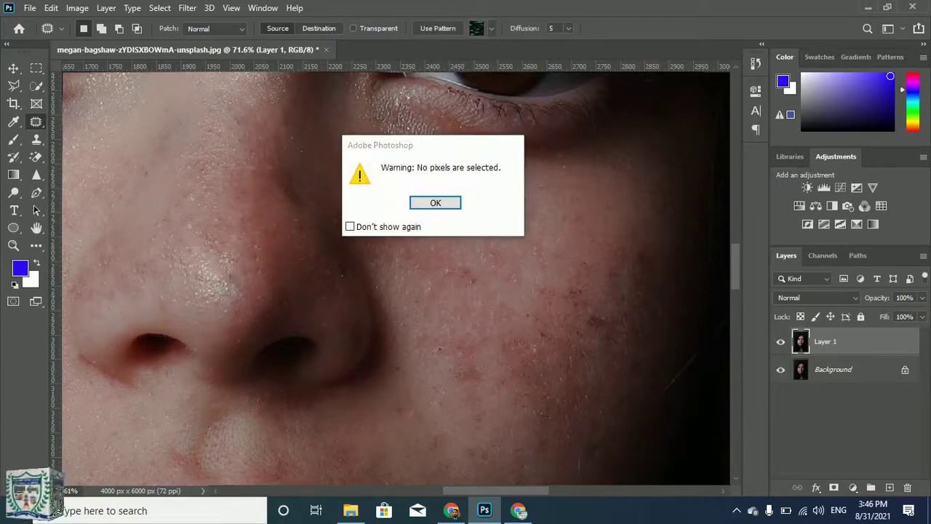
pyautogui.click(435, 202)
pyautogui.moveTo(290, 191)
pyautogui.mouseDown()
pyautogui.moveTo(264, 193)
pyautogui.moveTo(260, 160)
pyautogui.moveTo(268, 200)
pyautogui.mouseUp()
pyautogui.click(261, 158)
pyautogui.click(337, 272)
# Patch the dark spots on the shadowed lower cheek beside the mouth corner, deselecting each one
pyautogui.scroll(-3, 340, 274)
pyautogui.scroll(-6, 339, 275)
pyautogui.scroll(5, 422, 327)
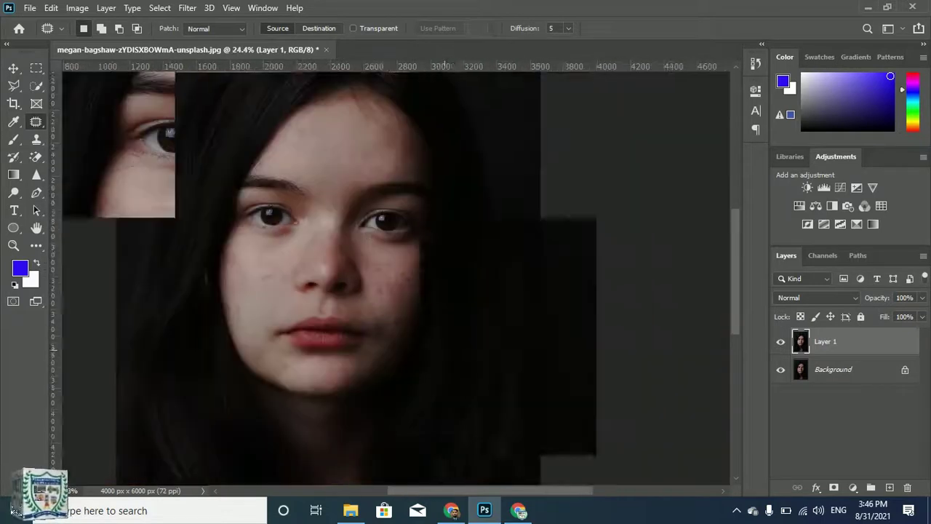
pyautogui.scroll(3, 394, 357)
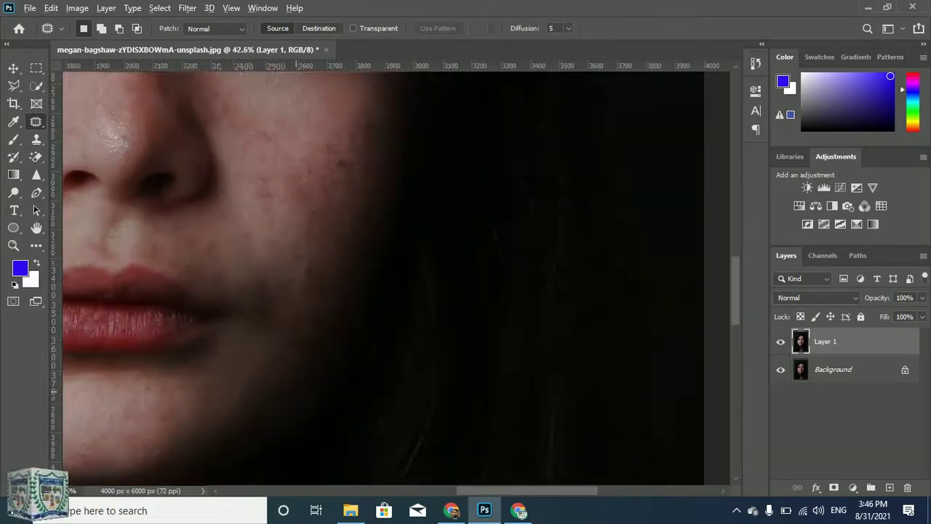
pyautogui.moveTo(240, 331); pyautogui.dragTo(217, 348)
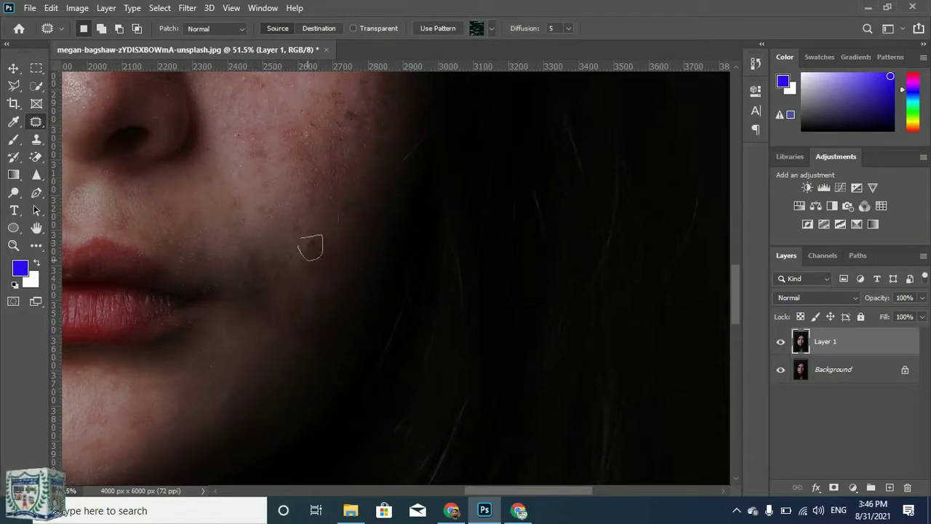
pyautogui.moveTo(298, 246)
pyautogui.mouseDown()
pyautogui.moveTo(300, 238)
pyautogui.moveTo(284, 246)
pyautogui.mouseUp()
pyautogui.hotkey('ctrl', 'd')
pyautogui.moveTo(290, 204)
pyautogui.mouseDown()
pyautogui.moveTo(310, 221)
pyautogui.moveTo(290, 212)
pyautogui.mouseUp()
pyautogui.hotkey('ctrl', 'd')
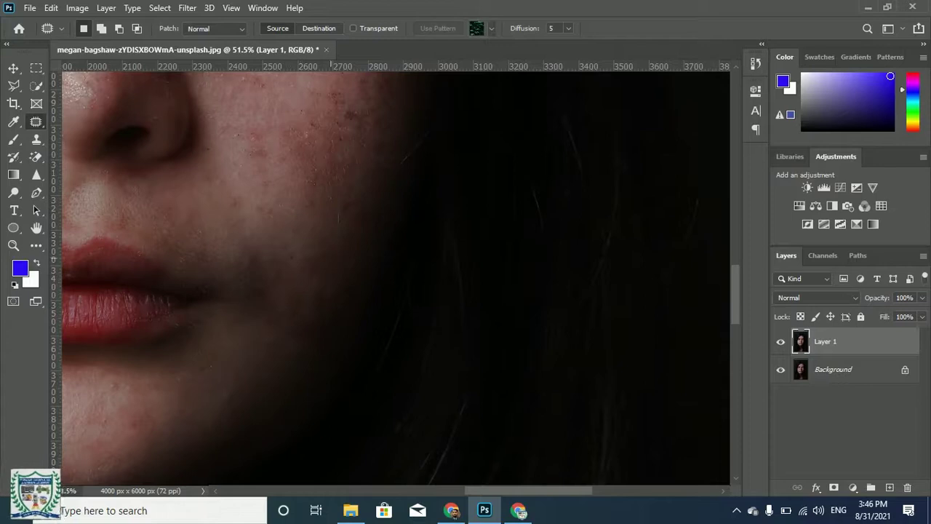
# Patch the slanted strip of cheek skin just below the shadowed nostril wing and deselect it
pyautogui.scroll(-3, 313, 252)
pyautogui.scroll(4, 249, 200)
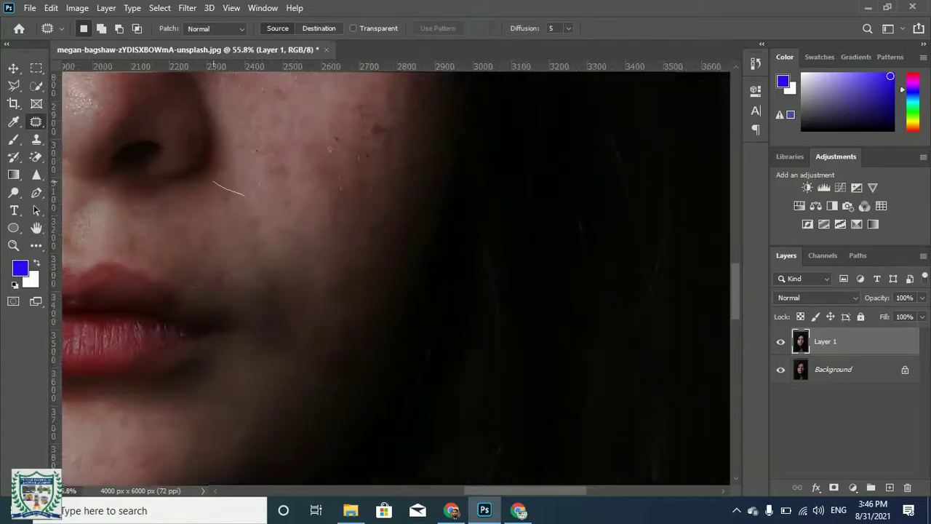
pyautogui.moveTo(263, 240); pyautogui.dragTo(212, 183)
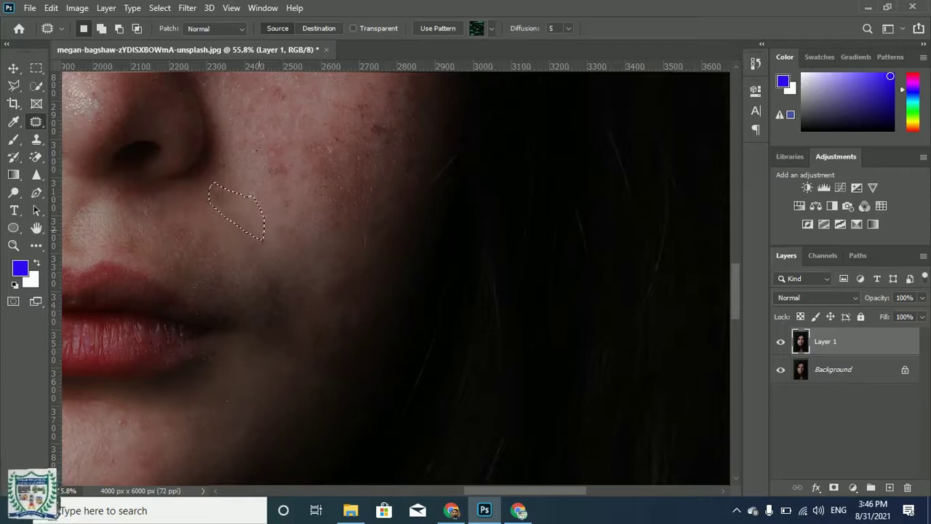
pyautogui.hotkey('ctrl', 'd')
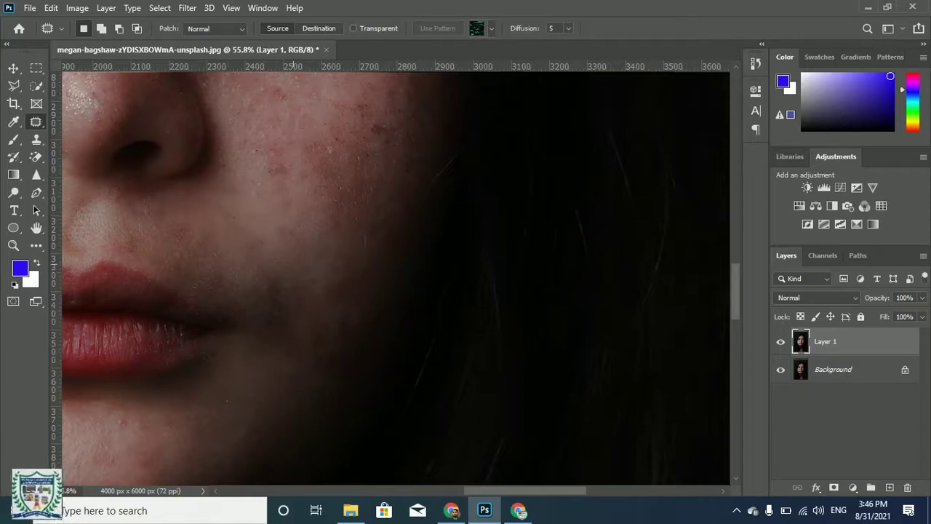
# Patch the red blemishes on the middle of the shadowed cheek, level with the nostril, clearing each selection
pyautogui.scroll(4, 236, 277)
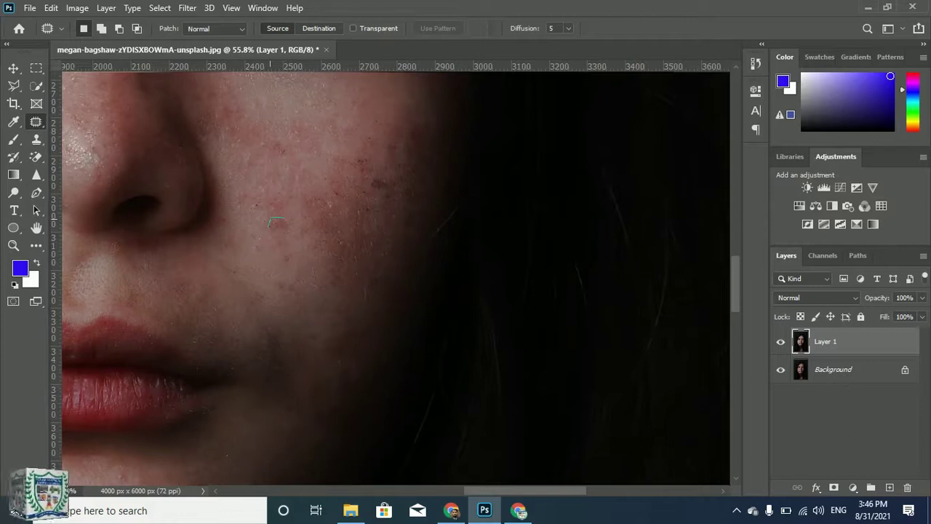
pyautogui.moveTo(301, 234); pyautogui.dragTo(285, 217)
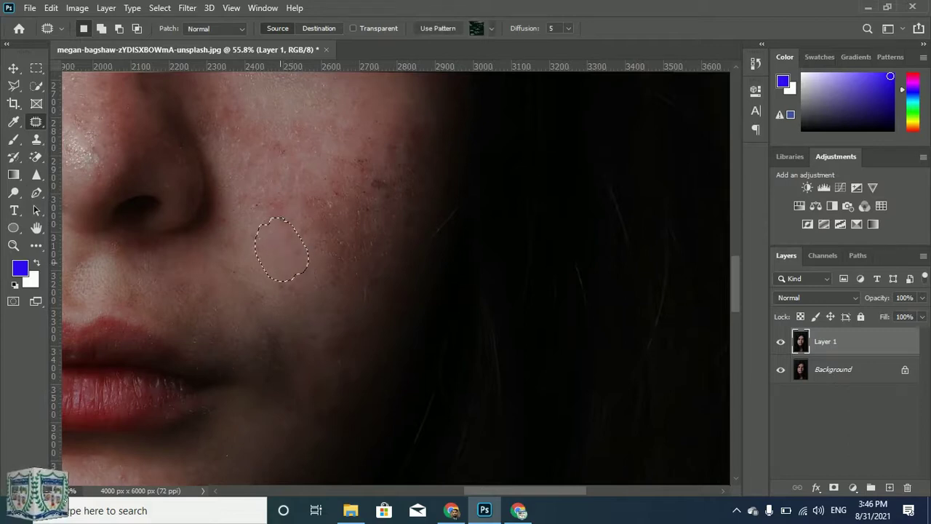
pyautogui.hotkey('ctrl', 'd')
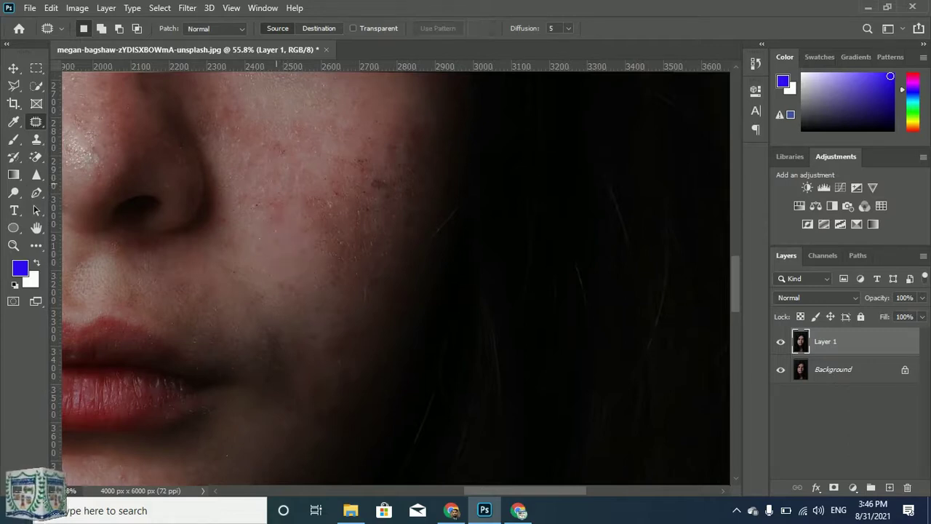
pyautogui.moveTo(285, 198); pyautogui.dragTo(280, 194)
pyautogui.moveTo(281, 207); pyautogui.dragTo(272, 228)
pyautogui.hotkey('ctrl', 'd')
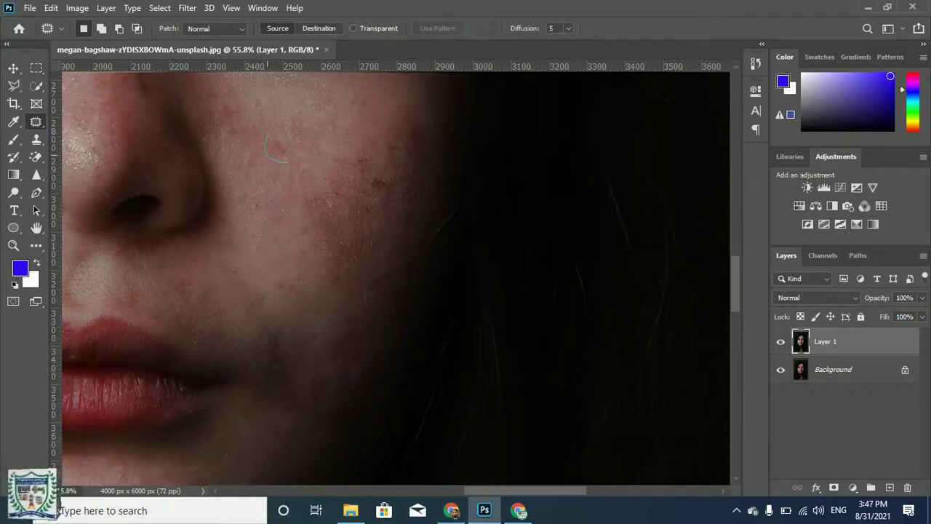
# Patch the small red spot on the upper shadowed cheek and the reddish area beside the nose, deselecting each
pyautogui.moveTo(279, 160); pyautogui.dragTo(277, 161)
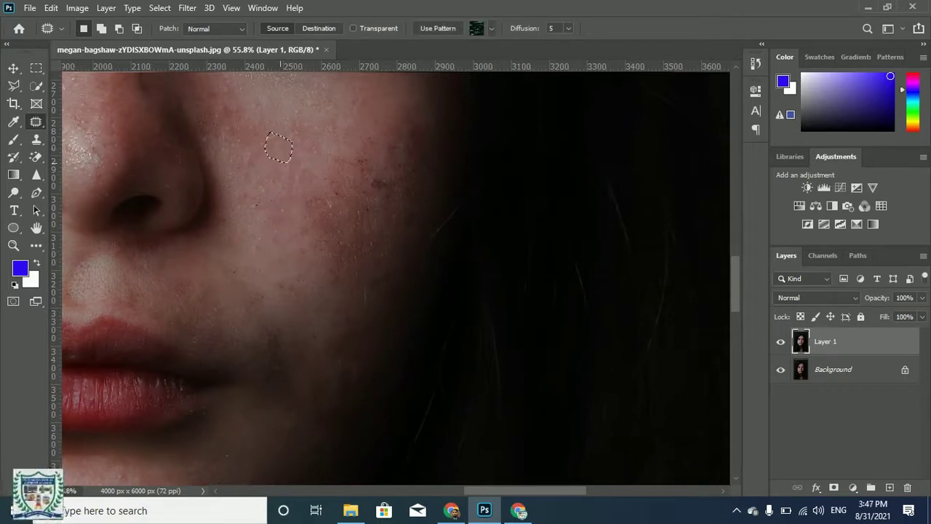
pyautogui.hotkey('ctrl', 'd')
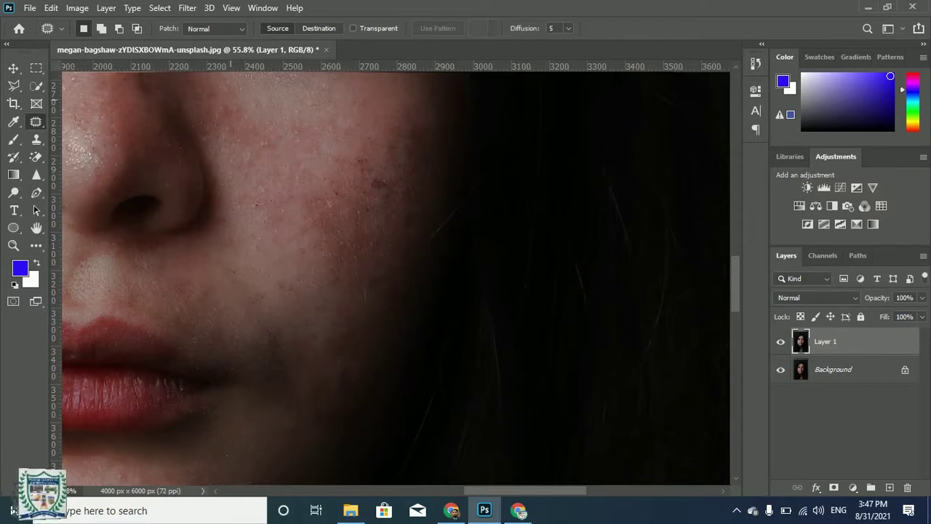
pyautogui.moveTo(239, 100)
pyautogui.mouseDown()
pyautogui.moveTo(268, 125)
pyautogui.moveTo(243, 143)
pyautogui.mouseUp()
pyautogui.hotkey('ctrl', 'd')
pyautogui.scroll(-3, 251, 230)
pyautogui.scroll(-1, 252, 230)
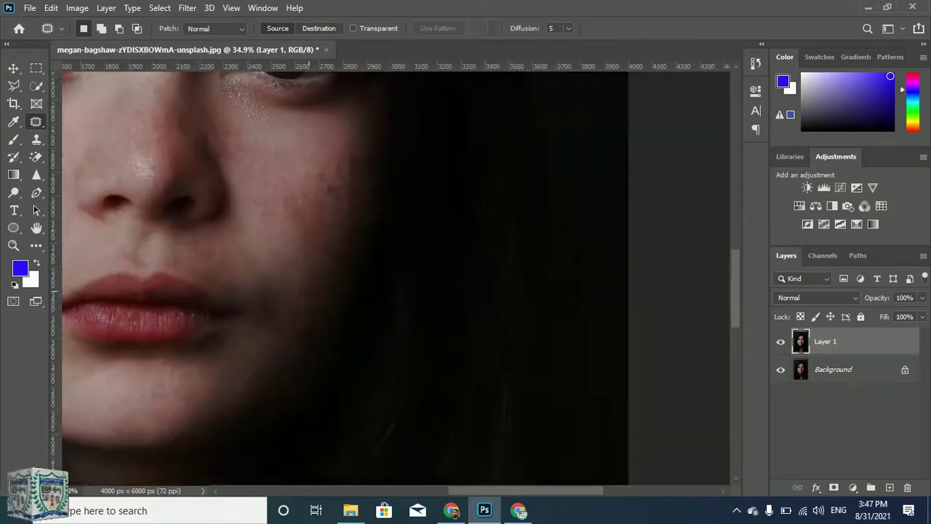
# Patch the large red, speckled area on the outer shadowed cheek with cleaner skin in two passes
pyautogui.scroll(2, 326, 226)
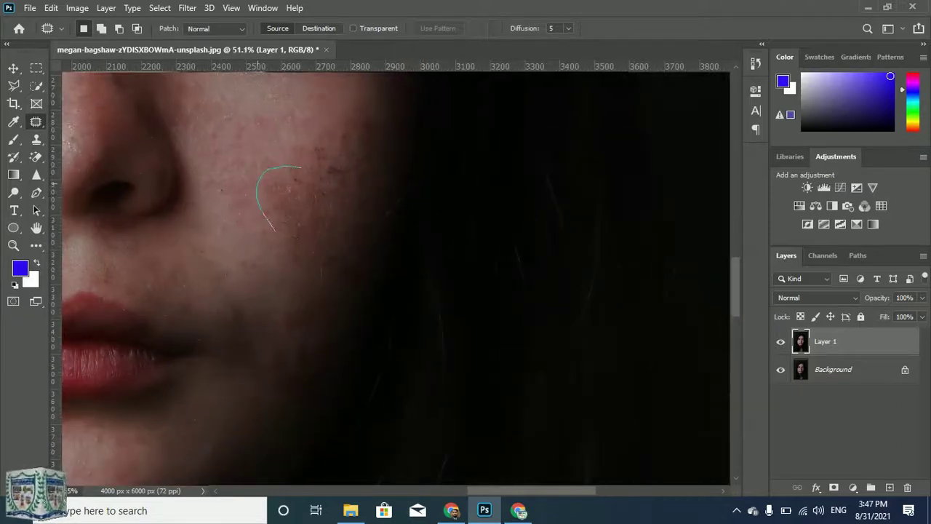
pyautogui.moveTo(306, 191); pyautogui.dragTo(292, 168)
pyautogui.moveTo(293, 210); pyautogui.dragTo(264, 224)
pyautogui.hotkey('ctrl', 'd')
pyautogui.moveTo(322, 214); pyautogui.dragTo(315, 180)
pyautogui.moveTo(305, 234); pyautogui.dragTo(276, 234)
pyautogui.hotkey('ctrl', 'd')
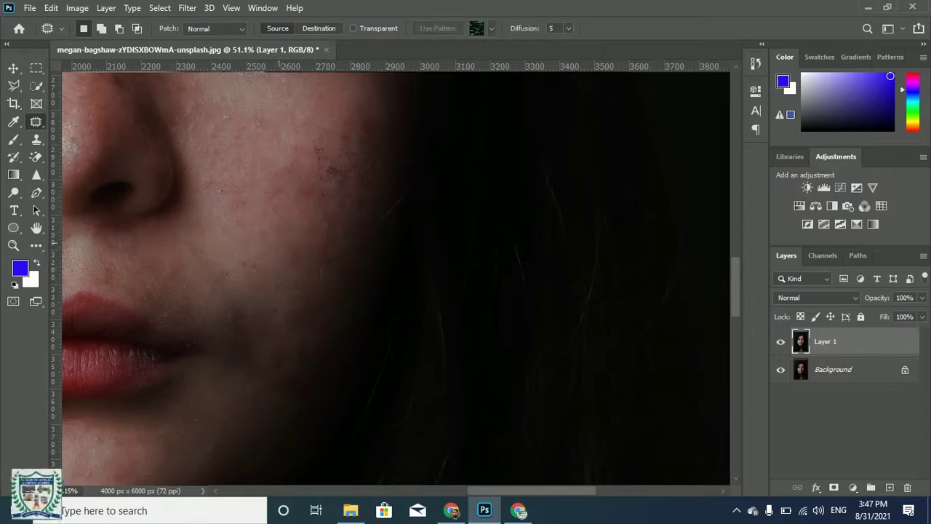
# Patch the remaining dark specks near the outer edge of the shadowed cheek and deselect the area
pyautogui.scroll(-3, 280, 265)
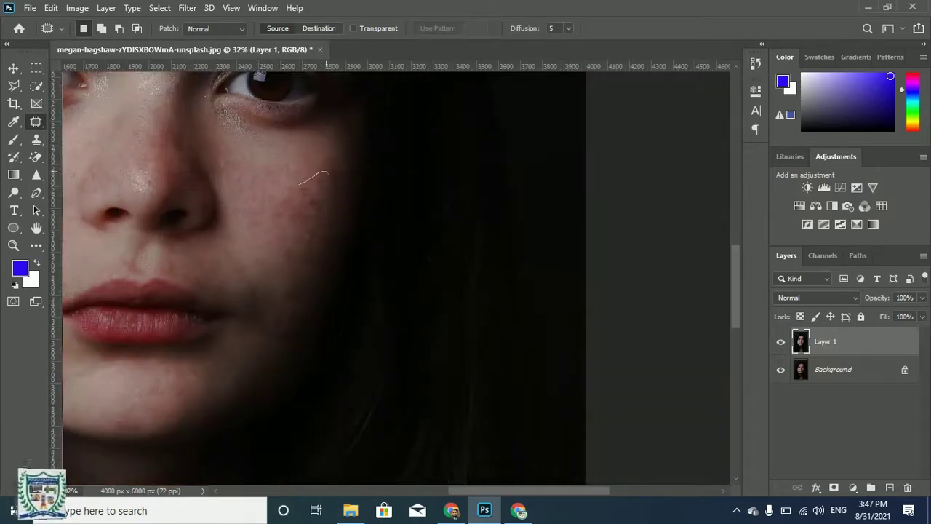
pyautogui.moveTo(299, 186); pyautogui.dragTo(314, 173)
pyautogui.moveTo(303, 211)
pyautogui.mouseDown()
pyautogui.moveTo(284, 210)
pyautogui.moveTo(275, 180)
pyautogui.mouseUp()
pyautogui.hotkey('ctrl', 'd')
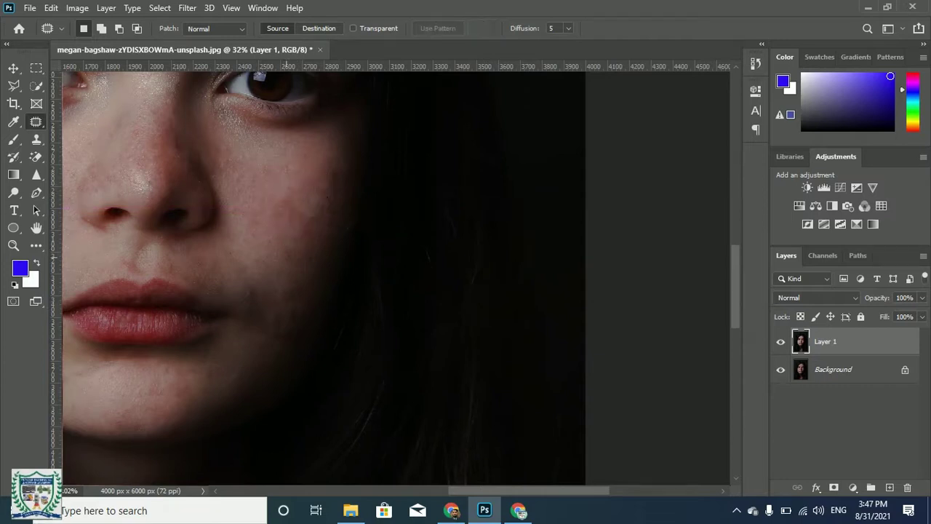
# Patch the blotches on the lower part of the shadowed cheek with nearby skin and clear the selections
pyautogui.scroll(-2, 313, 302)
pyautogui.moveTo(291, 246)
pyautogui.mouseDown()
pyautogui.moveTo(318, 203)
pyautogui.moveTo(283, 203)
pyautogui.moveTo(302, 200)
pyautogui.moveTo(293, 198)
pyautogui.mouseUp()
pyautogui.hotkey('ctrl', 'd')
pyautogui.hotkey('ctrl', 'd')
pyautogui.moveTo(288, 243)
pyautogui.mouseDown()
pyautogui.moveTo(277, 232)
pyautogui.moveTo(294, 228)
pyautogui.moveTo(285, 241)
pyautogui.moveTo(293, 195)
pyautogui.moveTo(291, 240)
pyautogui.mouseUp()
pyautogui.hotkey('ctrl', 'd')
pyautogui.hotkey('ctrl', 'd')
pyautogui.press('Return')
# Compare the retouched face with the original by hiding and reshowing the duplicate layer
pyautogui.scroll(-3, 289, 240)
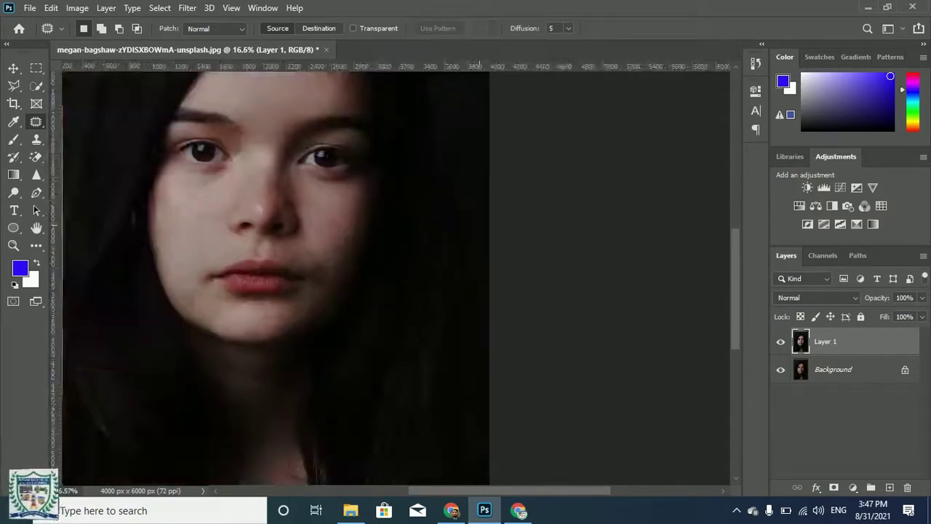
pyautogui.scroll(-3, 306, 334)
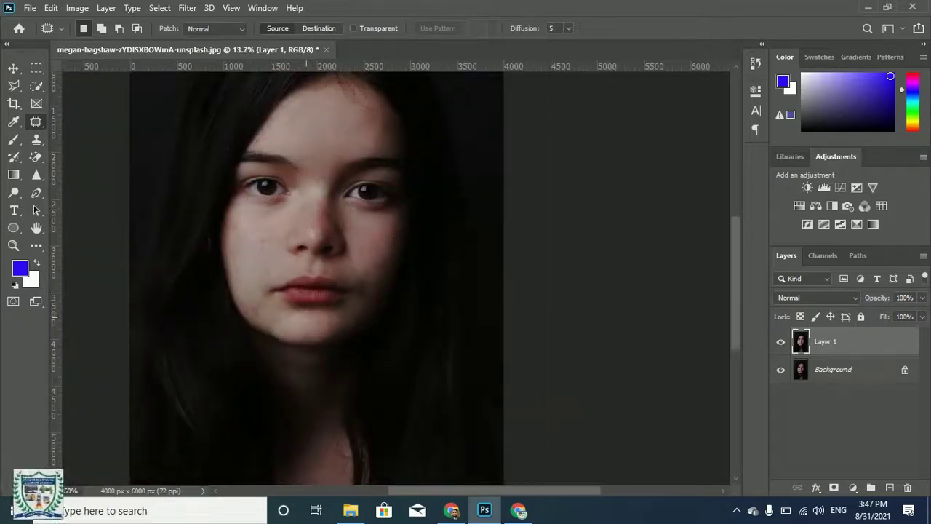
pyautogui.scroll(3, 371, 313)
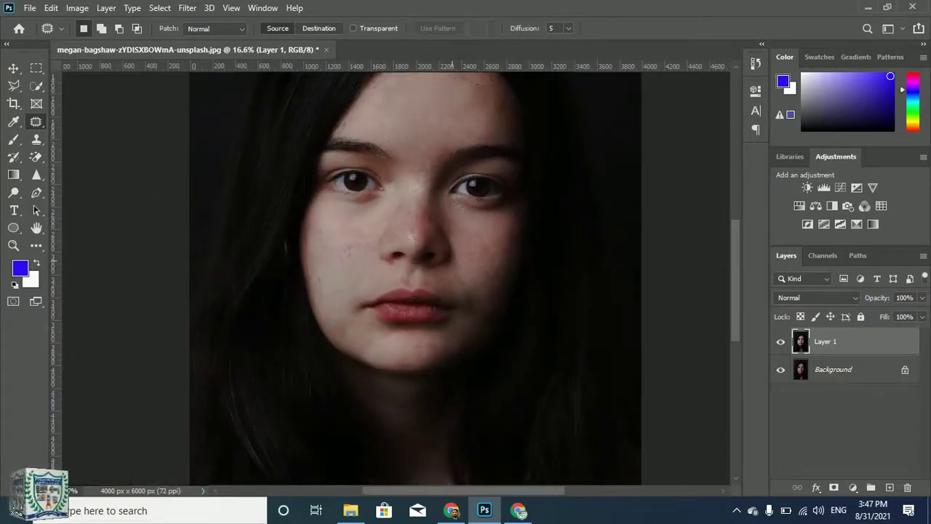
pyautogui.scroll(4, 320, 284)
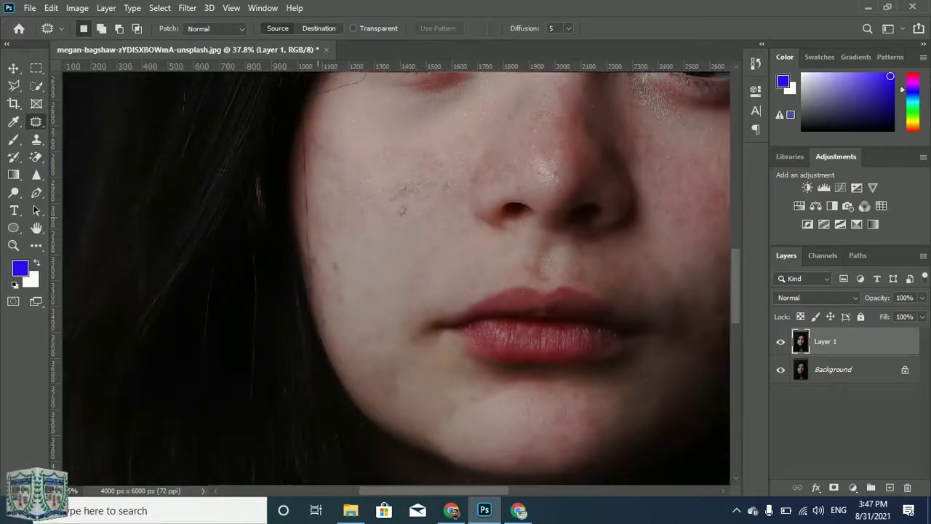
pyautogui.scroll(-4, 331, 295)
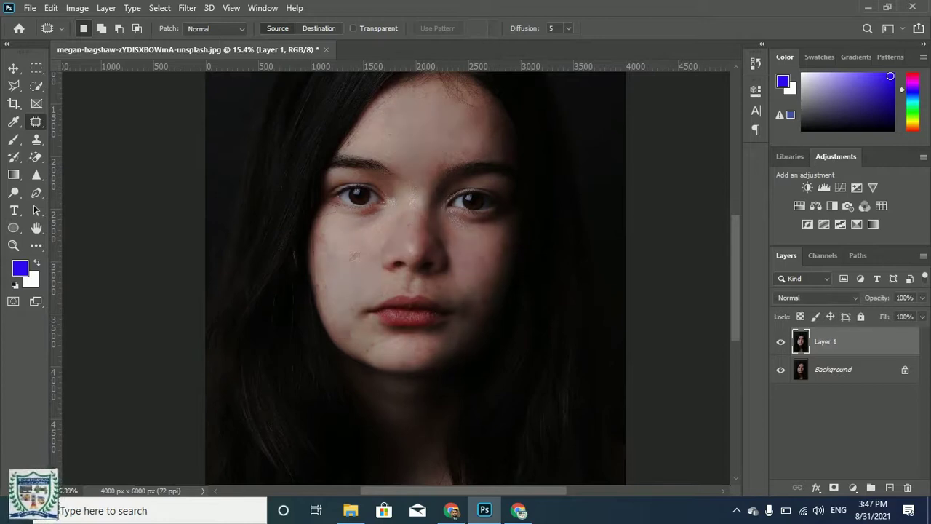
pyautogui.click(780, 342)
pyautogui.click(780, 342)
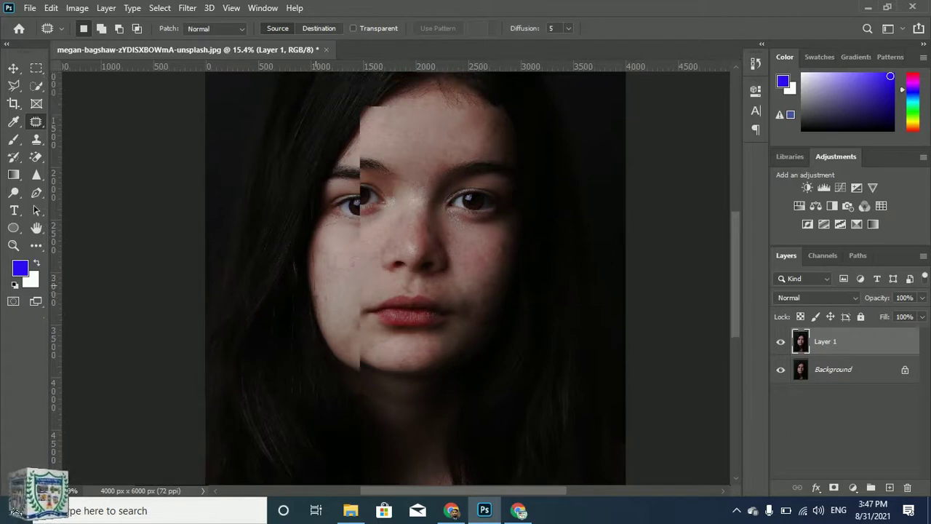
# Patch the small spots on the lower lit cheek and the reddish strip along its outer edge, deselecting each
pyautogui.scroll(5, 327, 283)
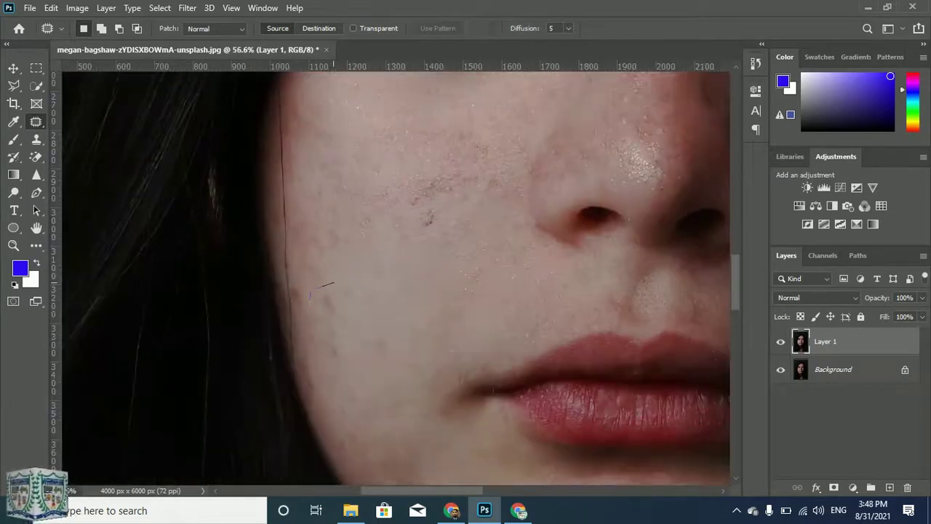
pyautogui.moveTo(325, 329)
pyautogui.mouseDown()
pyautogui.moveTo(340, 307)
pyautogui.moveTo(333, 284)
pyautogui.mouseUp()
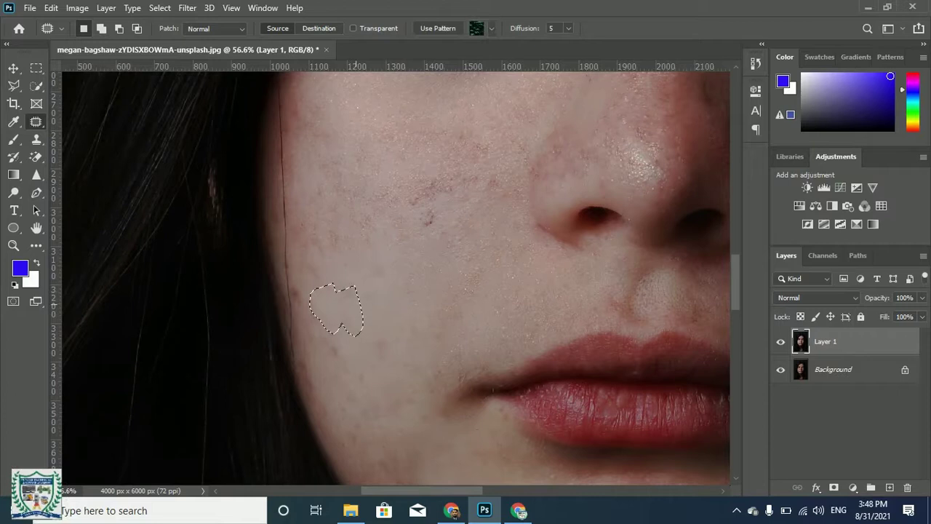
pyautogui.hotkey('ctrl', 'd')
pyautogui.moveTo(334, 357); pyautogui.dragTo(333, 359)
pyautogui.hotkey('ctrl', 'd')
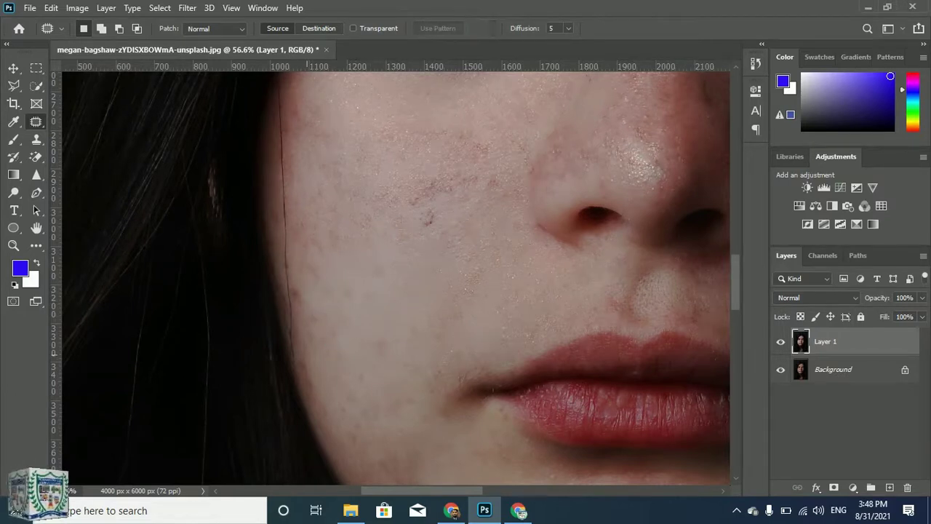
pyautogui.moveTo(315, 394); pyautogui.dragTo(331, 364)
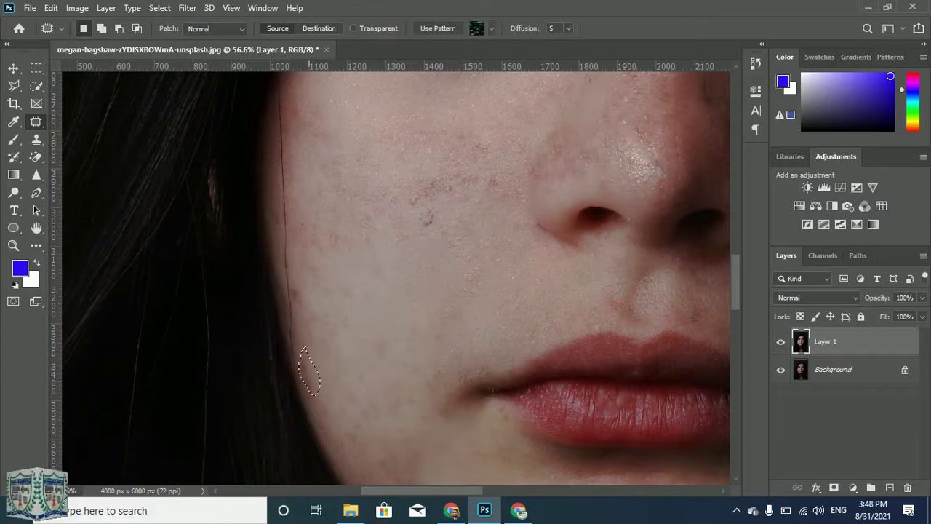
pyautogui.hotkey('ctrl', 'd')
# Patch the red spot beside the thin hair strand on the lit cheek in two passes, then deselect it
pyautogui.scroll(-1, 320, 342)
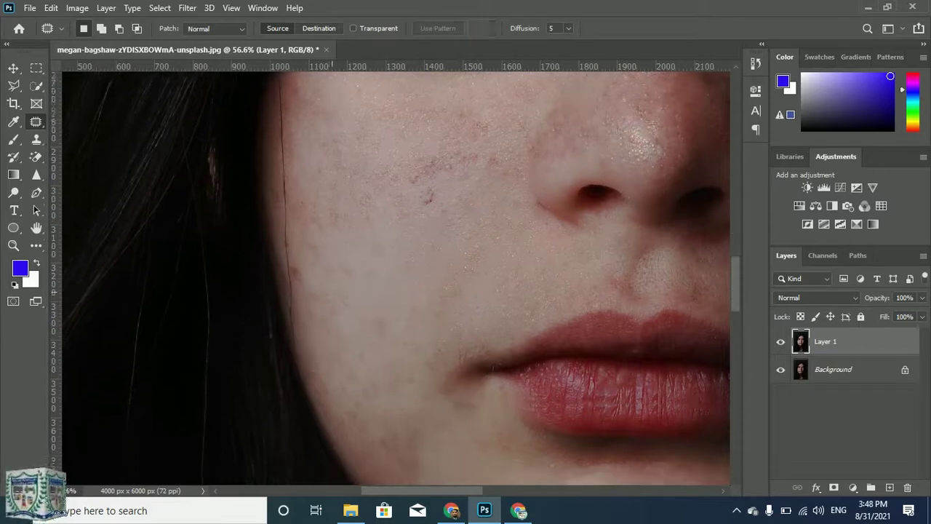
pyautogui.scroll(1, 302, 306)
pyautogui.scroll(6, 296, 299)
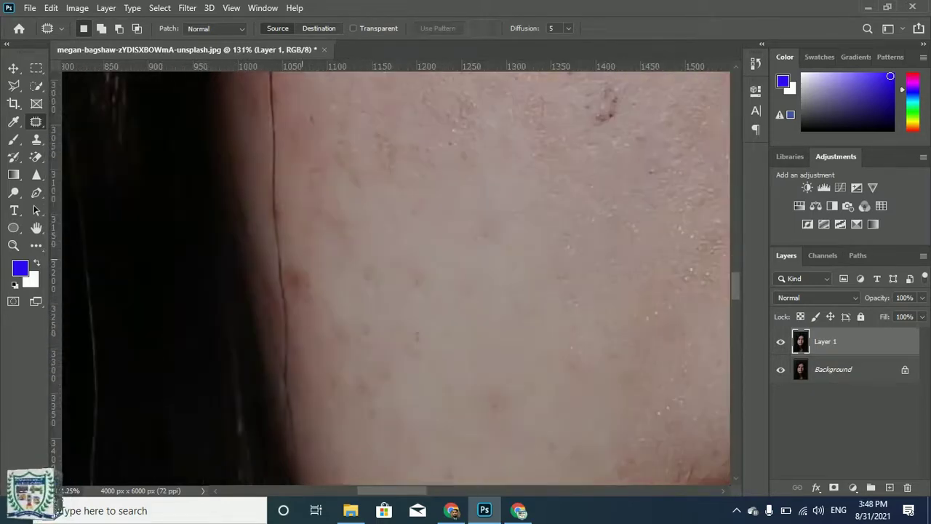
pyautogui.moveTo(313, 307)
pyautogui.mouseDown()
pyautogui.moveTo(304, 260)
pyautogui.moveTo(332, 285)
pyautogui.mouseUp()
pyautogui.click(394, 296)
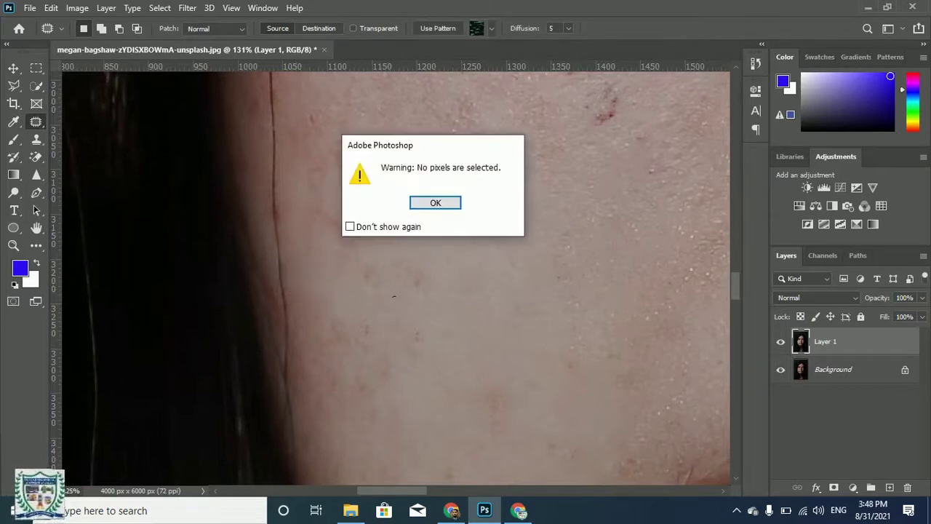
pyautogui.click(434, 203)
pyautogui.scroll(2, 434, 207)
pyautogui.scroll(8, 272, 277)
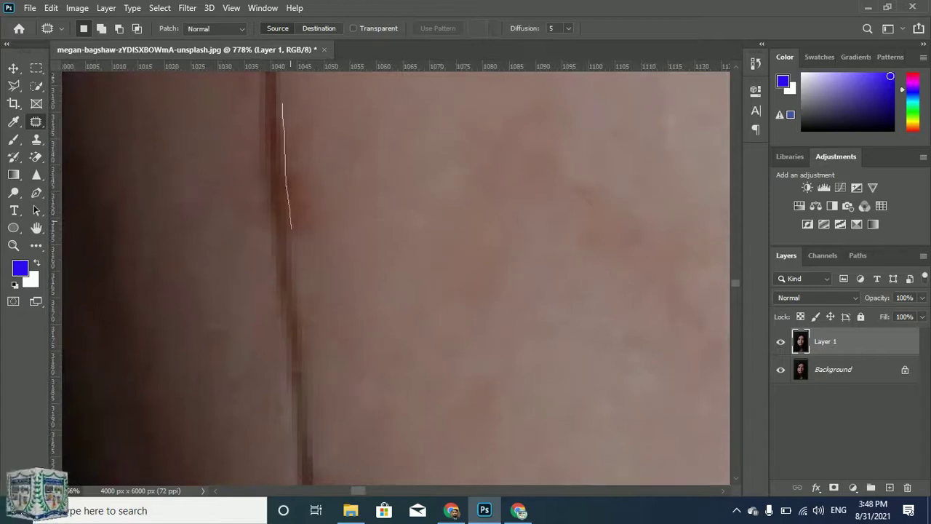
pyautogui.moveTo(327, 131); pyautogui.dragTo(328, 129)
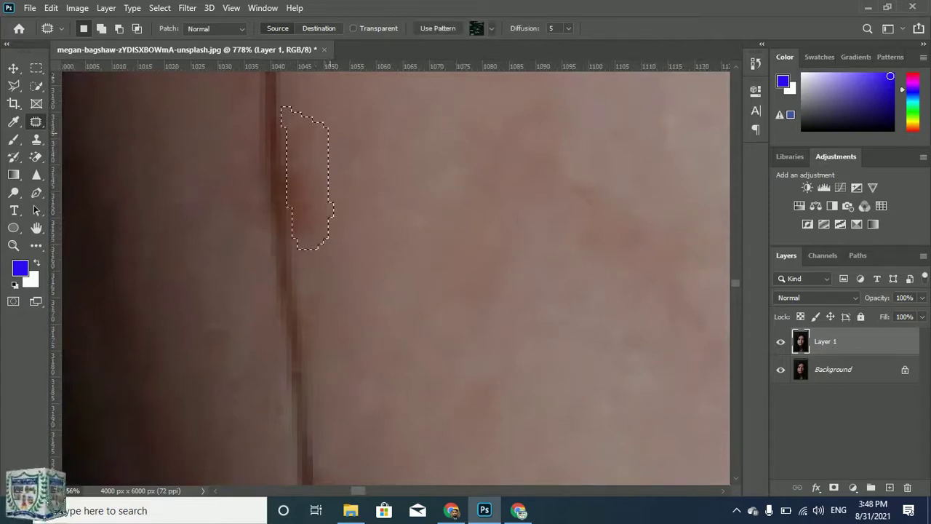
pyautogui.hotkey('ctrl', 'd')
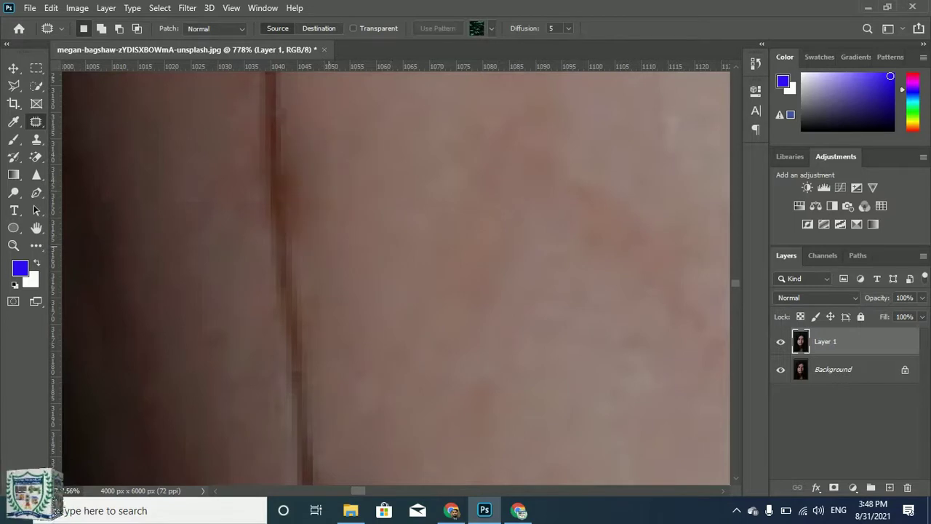
# Patch the small dark mark in the middle of the lit cheek with the clear skin below it
pyautogui.scroll(-6, 218, 276)
pyautogui.scroll(-2, 229, 306)
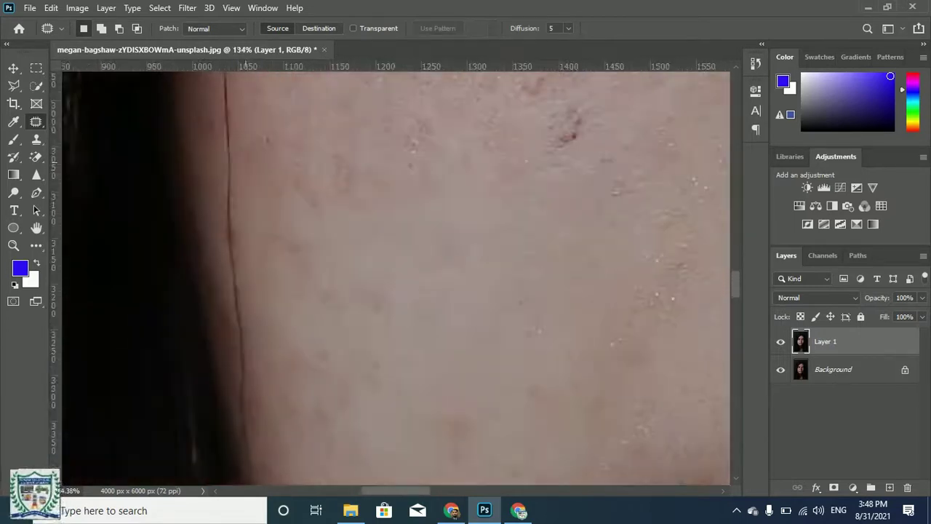
pyautogui.scroll(-3, 229, 291)
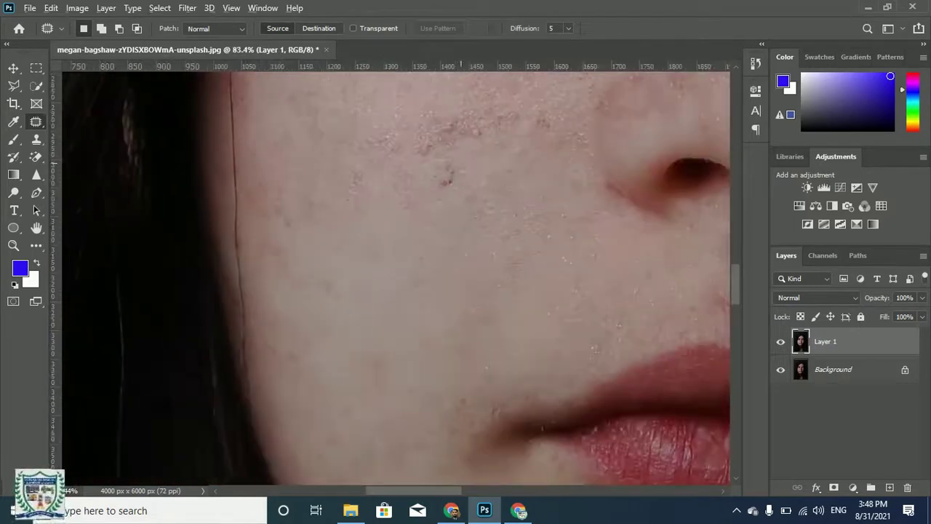
pyautogui.scroll(2, 479, 162)
pyautogui.moveTo(455, 172)
pyautogui.mouseDown()
pyautogui.moveTo(447, 157)
pyautogui.moveTo(418, 251)
pyautogui.mouseUp()
pyautogui.click(435, 294)
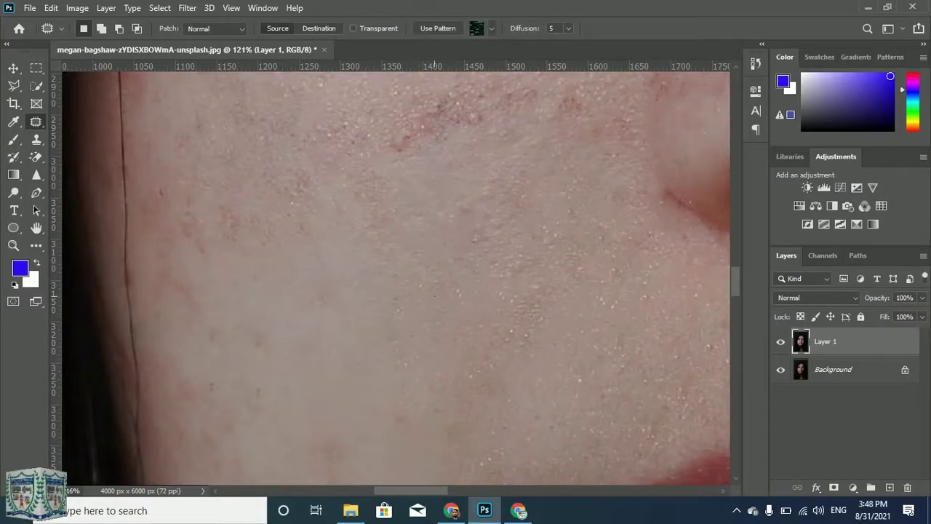
# Patch the elongated dark red blemish across the middle of the lit cheek in two passes and clear the selection
pyautogui.scroll(3, 435, 295)
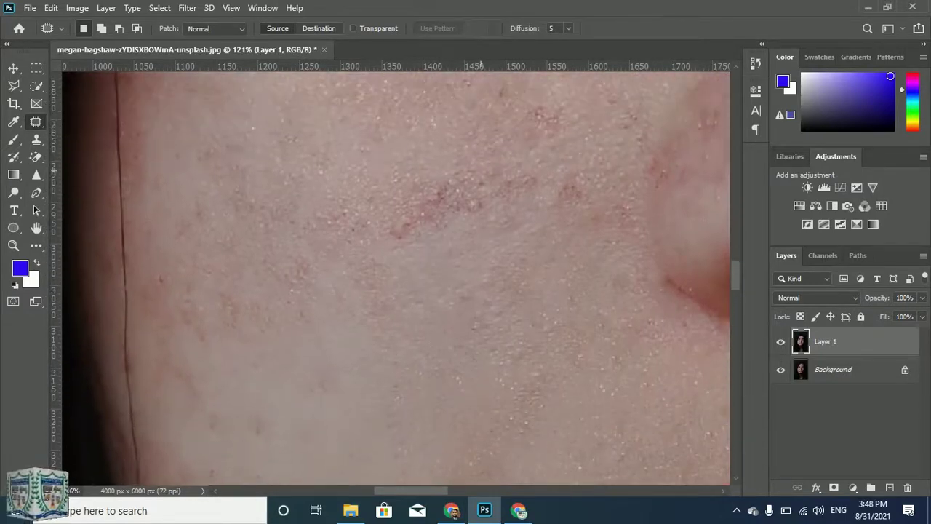
pyautogui.moveTo(400, 180)
pyautogui.mouseDown()
pyautogui.moveTo(458, 252)
pyautogui.moveTo(445, 155)
pyautogui.moveTo(439, 162)
pyautogui.mouseUp()
pyautogui.moveTo(456, 201)
pyautogui.mouseDown()
pyautogui.moveTo(434, 237)
pyautogui.moveTo(435, 285)
pyautogui.mouseUp()
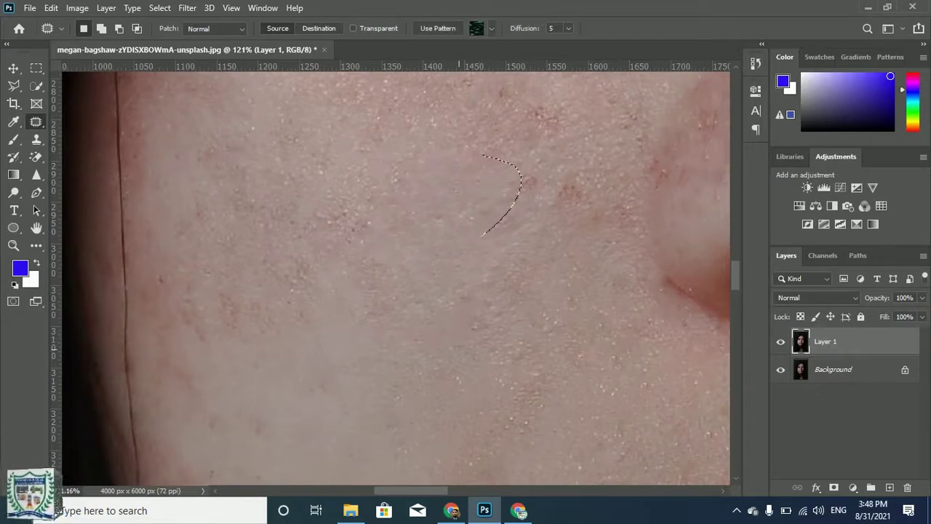
pyautogui.click(459, 347)
pyautogui.press('Return')
# Patch the remaining reddish specks between the lit cheek and the nostril in two passes, clearing each selection
pyautogui.scroll(-5, 459, 347)
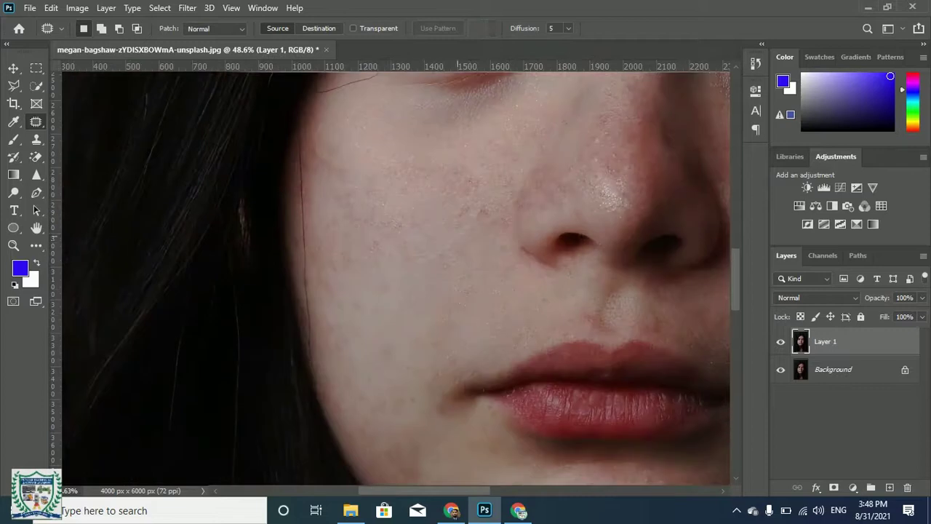
pyautogui.scroll(4, 501, 240)
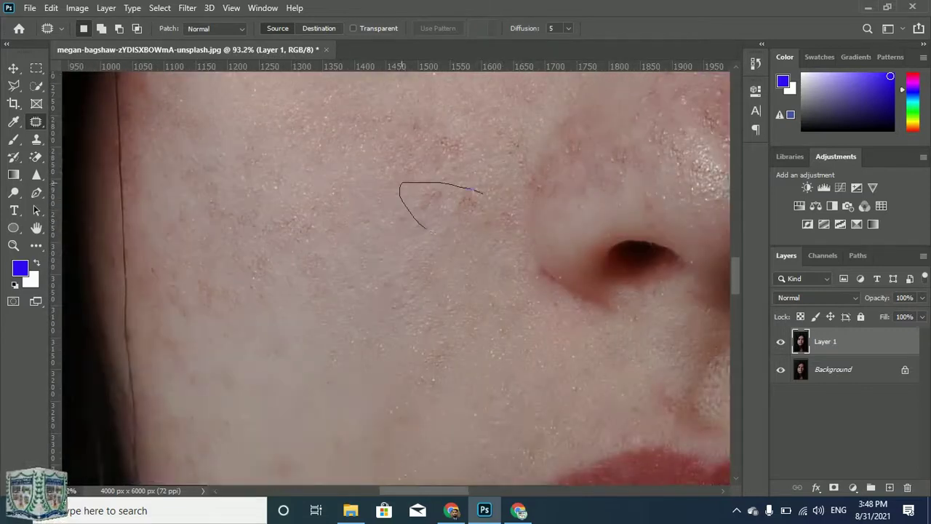
pyautogui.moveTo(482, 195); pyautogui.dragTo(420, 246)
pyautogui.click(474, 274)
pyautogui.press('Return')
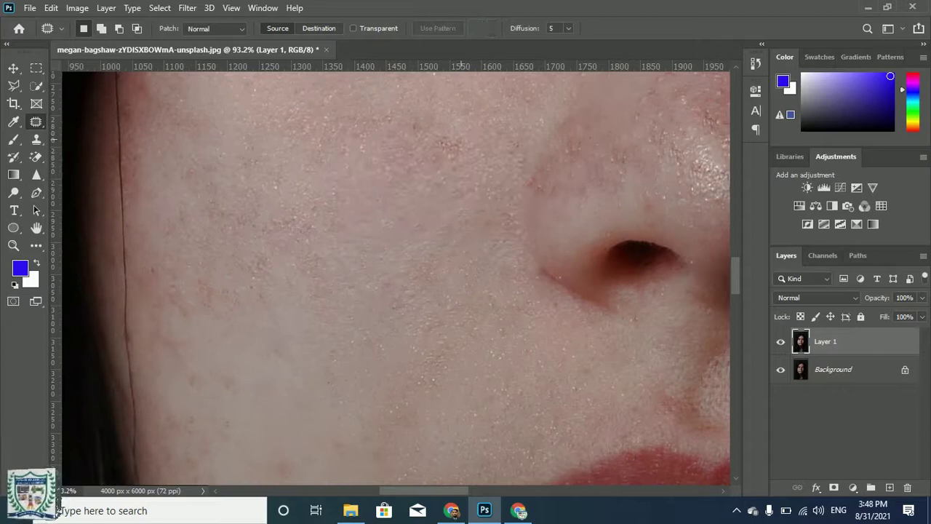
pyautogui.moveTo(453, 156); pyautogui.dragTo(429, 182)
pyautogui.click(502, 195)
# Patch the reddish mark at the upper outer edge of the lit cheek, beside the hair strand
pyautogui.scroll(-4, 502, 194)
pyautogui.scroll(-2, 523, 194)
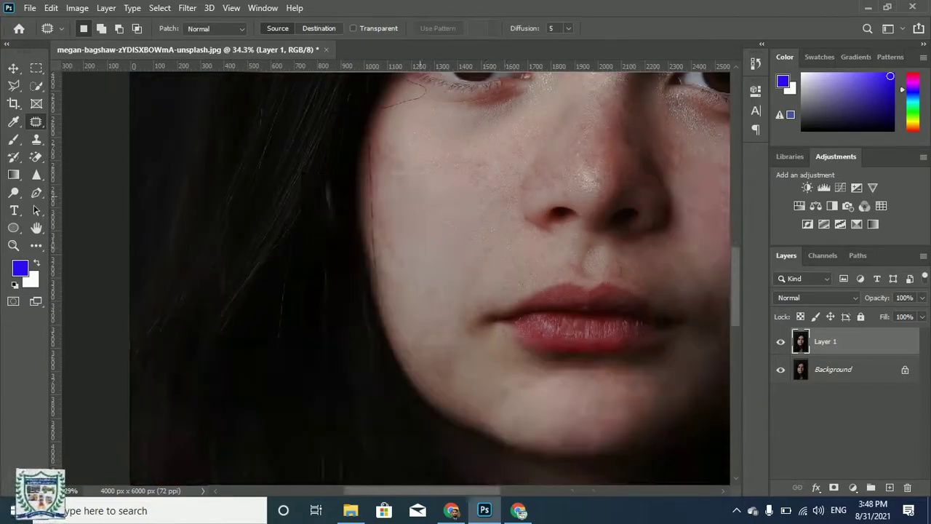
pyautogui.scroll(4, 420, 160)
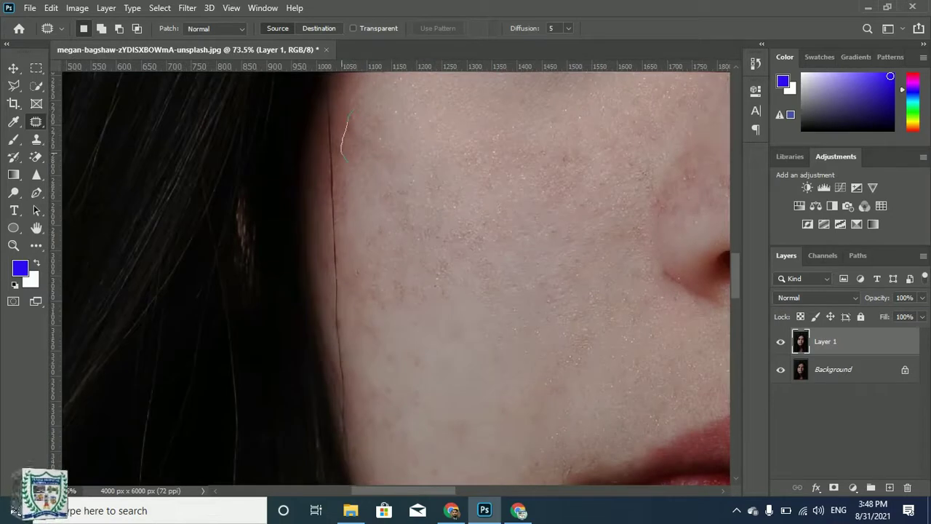
pyautogui.moveTo(370, 141); pyautogui.dragTo(387, 134)
pyautogui.click(452, 145)
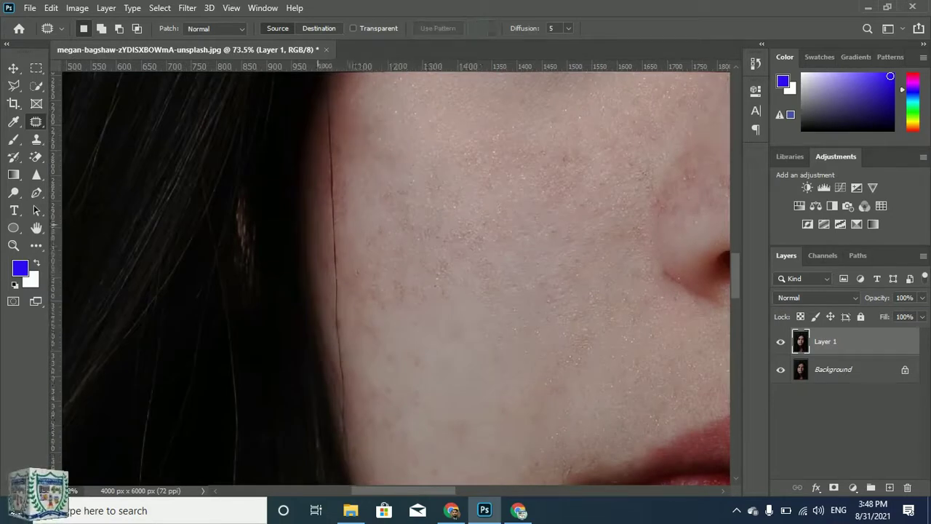
# Patch the small blemish below the lower lip on the lit side of the chin and clear the selection
pyautogui.scroll(-5, 314, 221)
pyautogui.scroll(-1, 296, 242)
pyautogui.scroll(3, 324, 251)
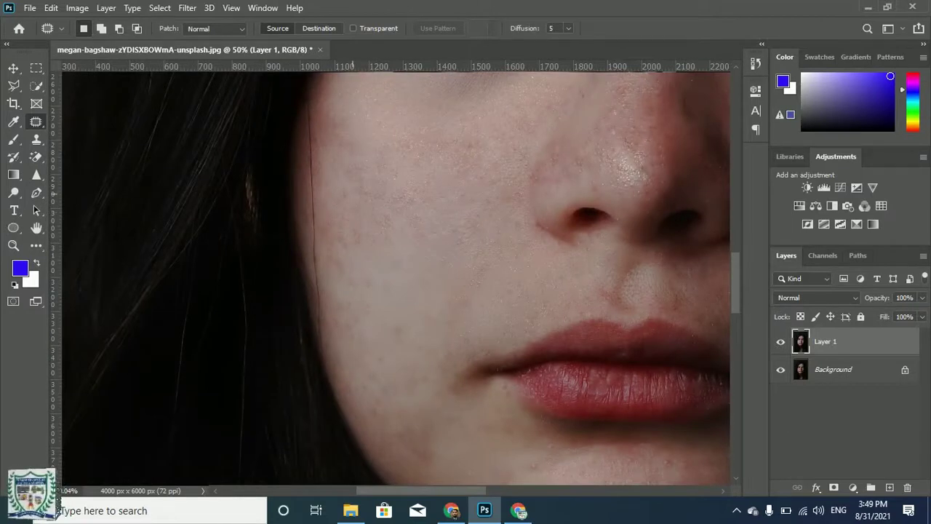
pyautogui.scroll(-2, 349, 247)
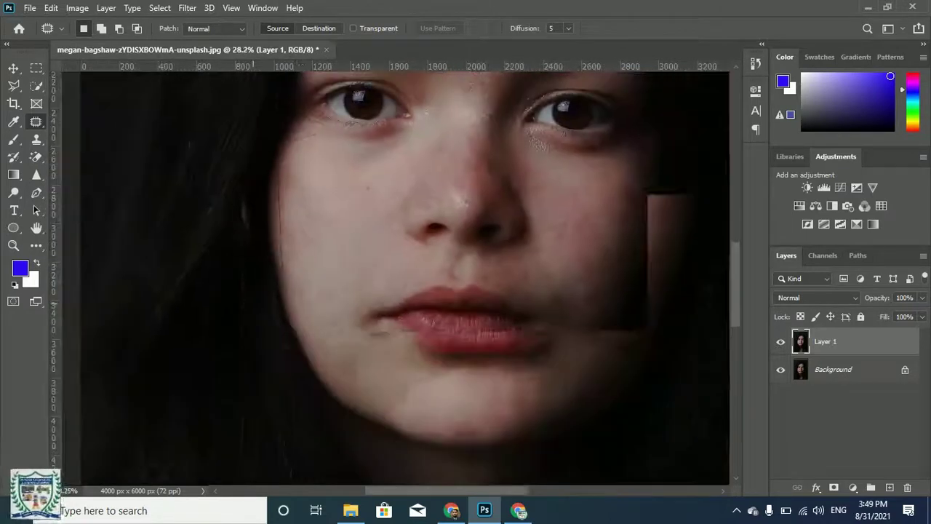
pyautogui.scroll(3, 251, 248)
pyautogui.scroll(2, 436, 305)
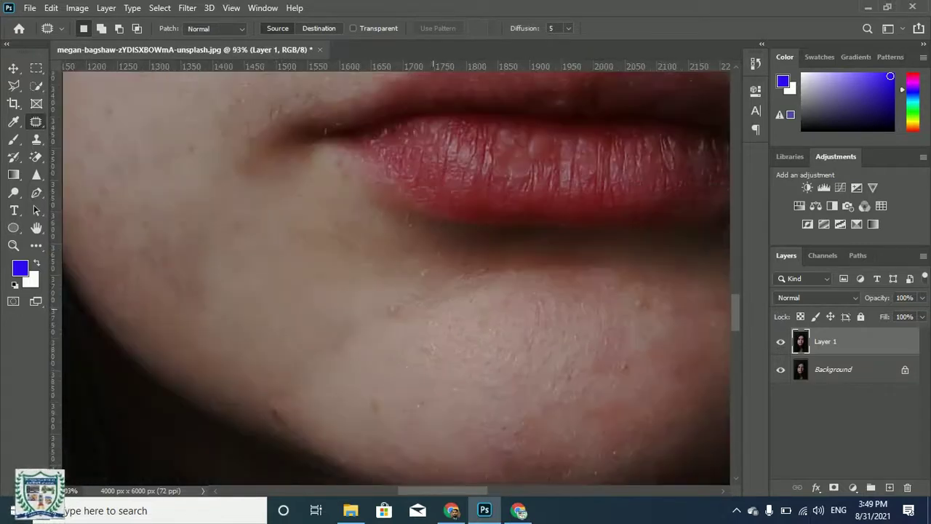
pyautogui.moveTo(401, 311); pyautogui.dragTo(365, 314)
pyautogui.moveTo(312, 323); pyautogui.dragTo(306, 323)
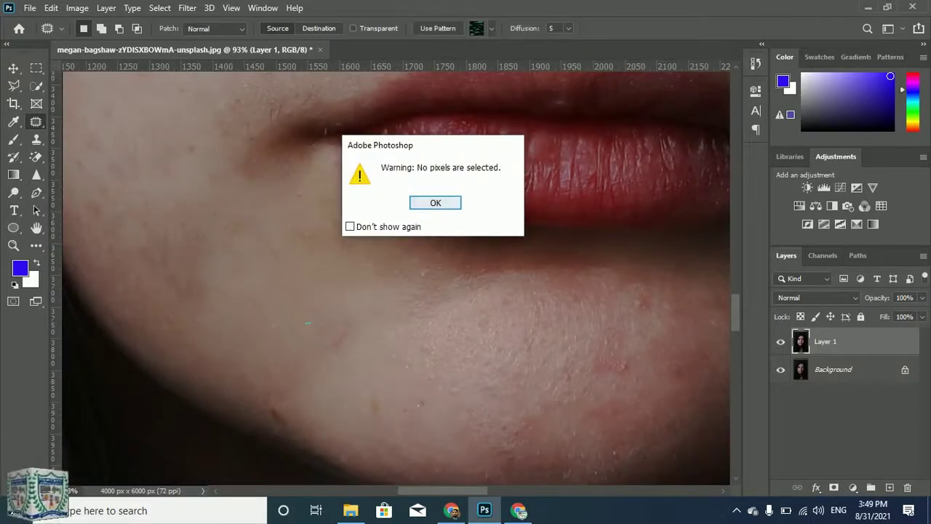
pyautogui.click(435, 203)
# Patch the small mark just below the lit-side corner of the mouth and clear the selection
pyautogui.scroll(-2, 228, 233)
pyautogui.scroll(3, 320, 188)
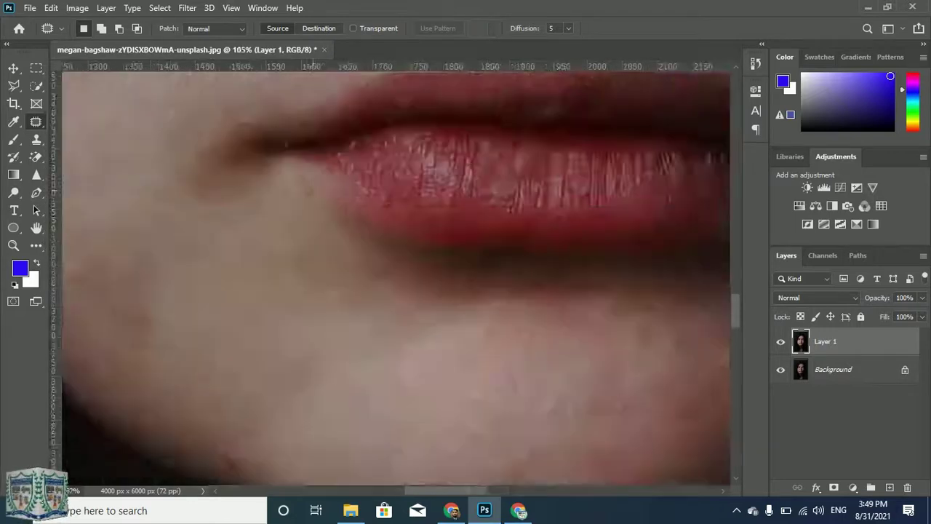
pyautogui.moveTo(290, 172); pyautogui.dragTo(281, 209)
pyautogui.moveTo(277, 248); pyautogui.dragTo(286, 236)
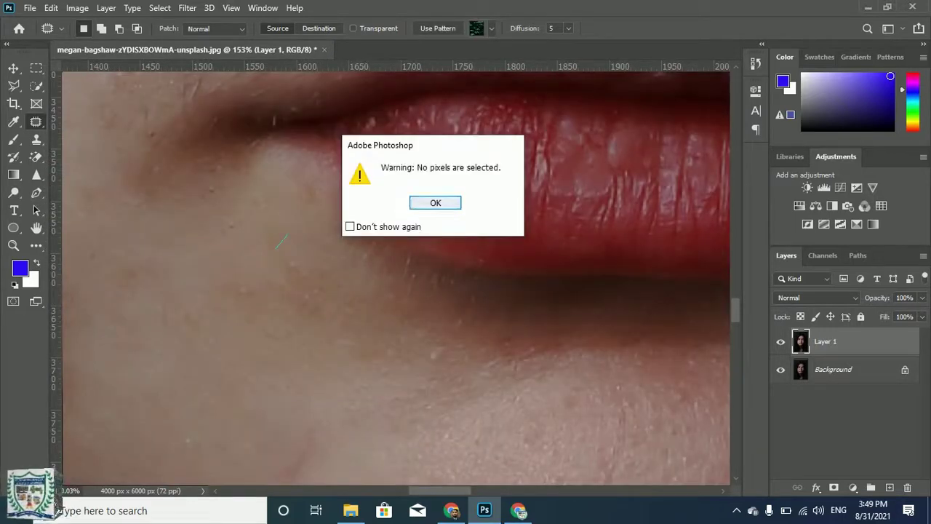
pyautogui.click(435, 203)
pyautogui.scroll(-2, 271, 238)
pyautogui.scroll(-2, 271, 237)
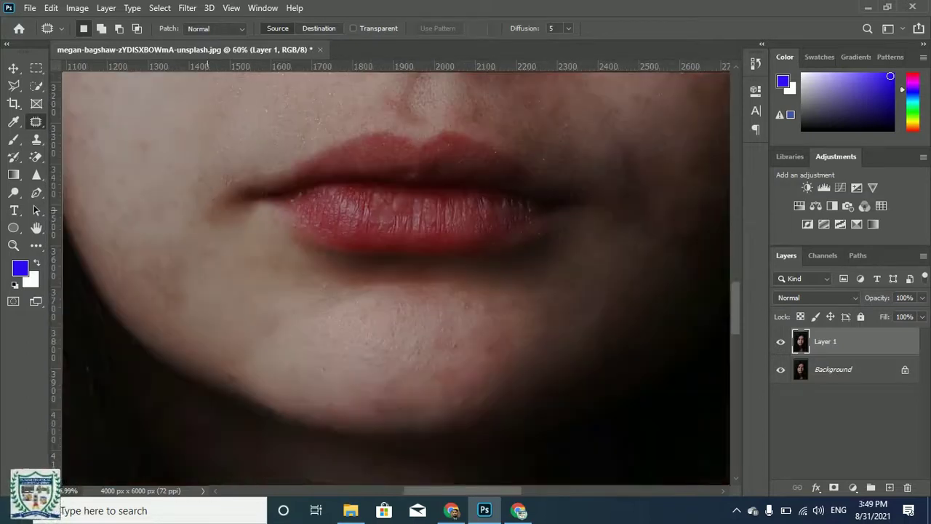
pyautogui.scroll(5, 218, 219)
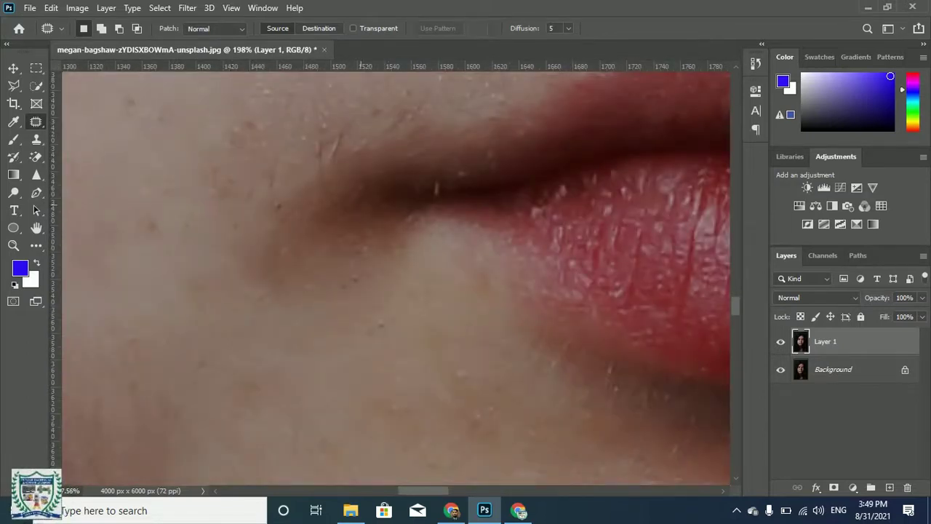
# Patch the fine dark hairs above the lit-side corner of the mouth with clean neighbouring skin
pyautogui.scroll(-1, 466, 393)
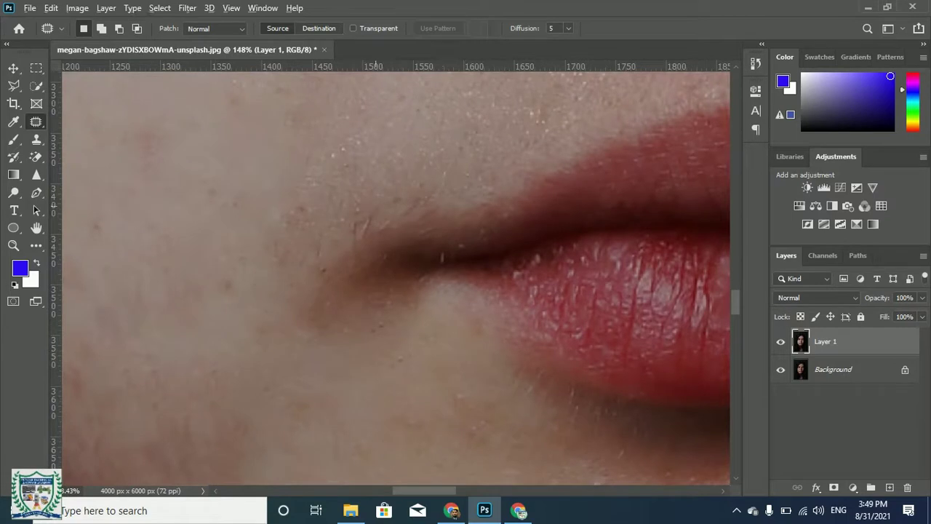
pyautogui.scroll(1, 373, 189)
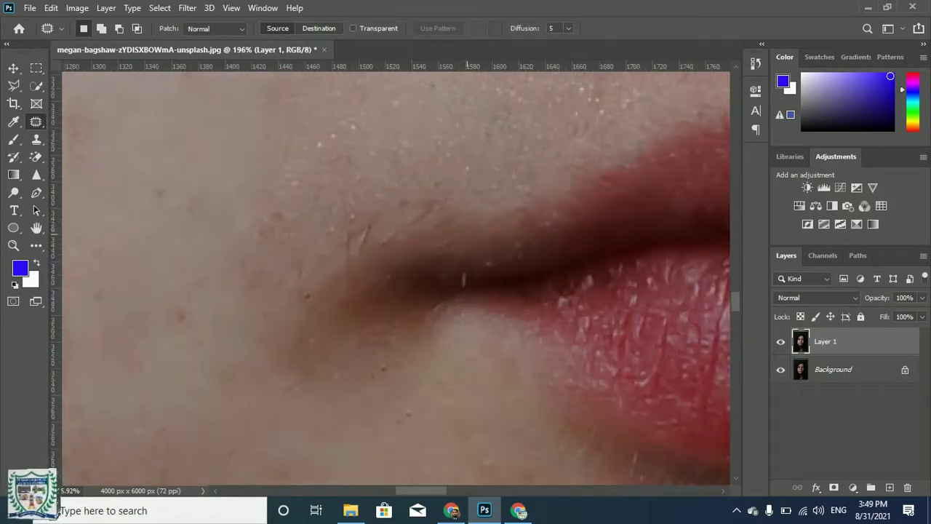
pyautogui.moveTo(431, 246)
pyautogui.mouseDown()
pyautogui.moveTo(468, 231)
pyautogui.moveTo(464, 244)
pyautogui.moveTo(545, 230)
pyautogui.mouseUp()
pyautogui.click(521, 221)
pyautogui.press('Return')
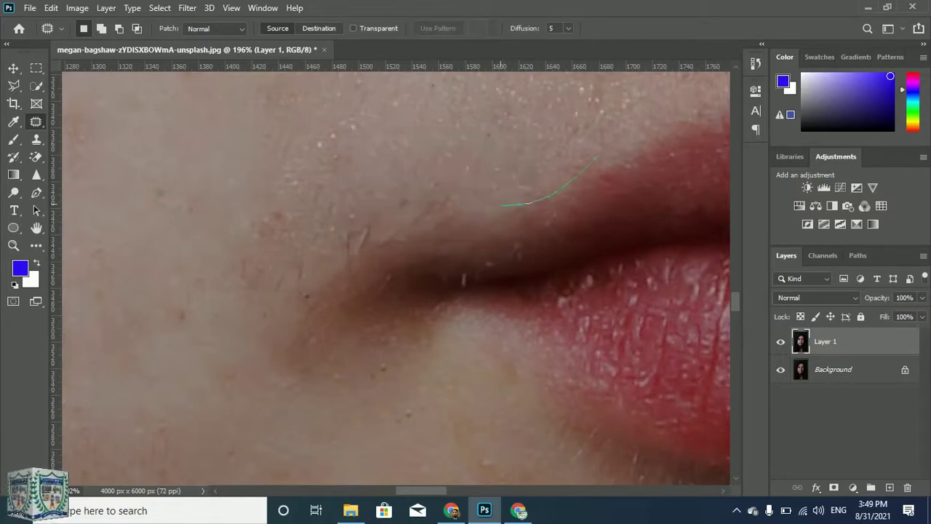
pyautogui.moveTo(596, 124); pyautogui.dragTo(599, 126)
pyautogui.moveTo(578, 144); pyautogui.dragTo(545, 126)
pyautogui.click(471, 188)
pyautogui.moveTo(471, 189)
pyautogui.mouseDown()
pyautogui.moveTo(342, 246)
pyautogui.moveTo(397, 198)
pyautogui.moveTo(339, 182)
pyautogui.mouseUp()
pyautogui.click(499, 148)
pyautogui.moveTo(334, 246)
pyautogui.mouseDown()
pyautogui.moveTo(397, 224)
pyautogui.moveTo(323, 214)
pyautogui.mouseUp()
pyautogui.click(444, 190)
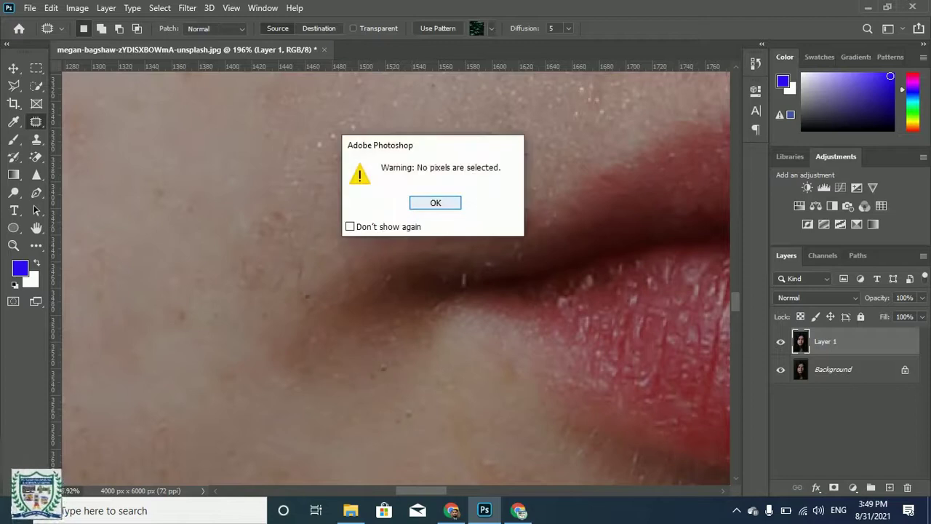
pyautogui.click(435, 203)
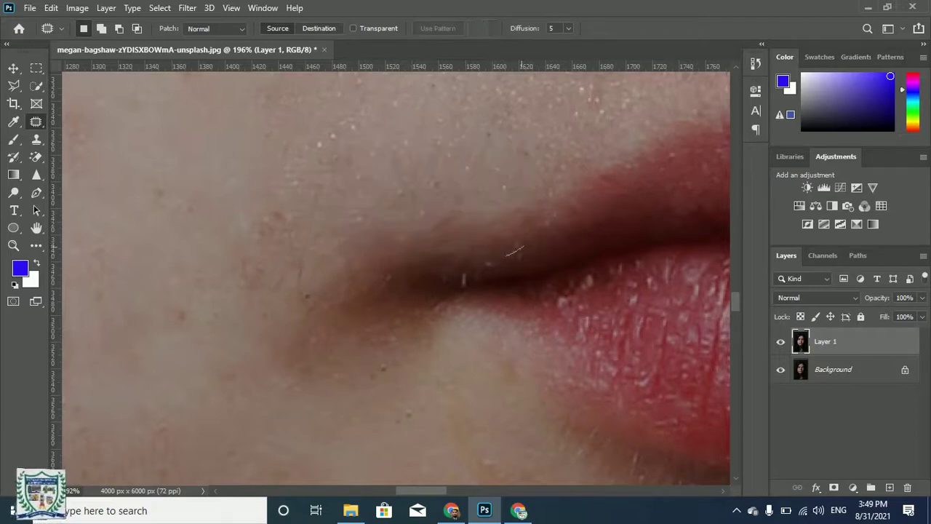
# Patch the bright vertical fleck on the dark line between the lips near the lit-side corner of the mouth
pyautogui.moveTo(448, 282)
pyautogui.mouseDown()
pyautogui.moveTo(521, 251)
pyautogui.moveTo(519, 266)
pyautogui.mouseUp()
pyautogui.click(540, 271)
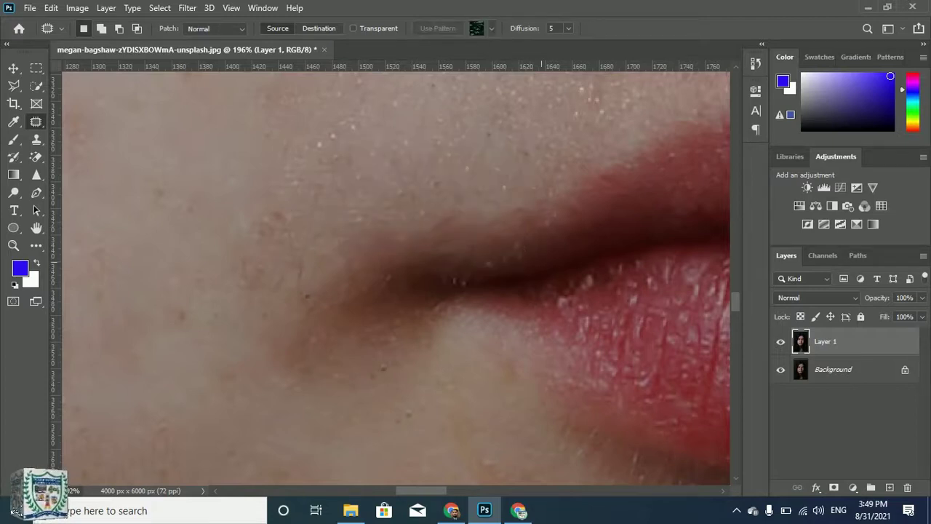
pyautogui.moveTo(471, 285)
pyautogui.mouseDown()
pyautogui.moveTo(441, 284)
pyautogui.moveTo(460, 275)
pyautogui.moveTo(467, 287)
pyautogui.moveTo(473, 276)
pyautogui.mouseUp()
pyautogui.click(470, 288)
# Patch the two tiny light specks left on the dark lip line, one at a time, and clear each selection
pyautogui.scroll(10, 469, 287)
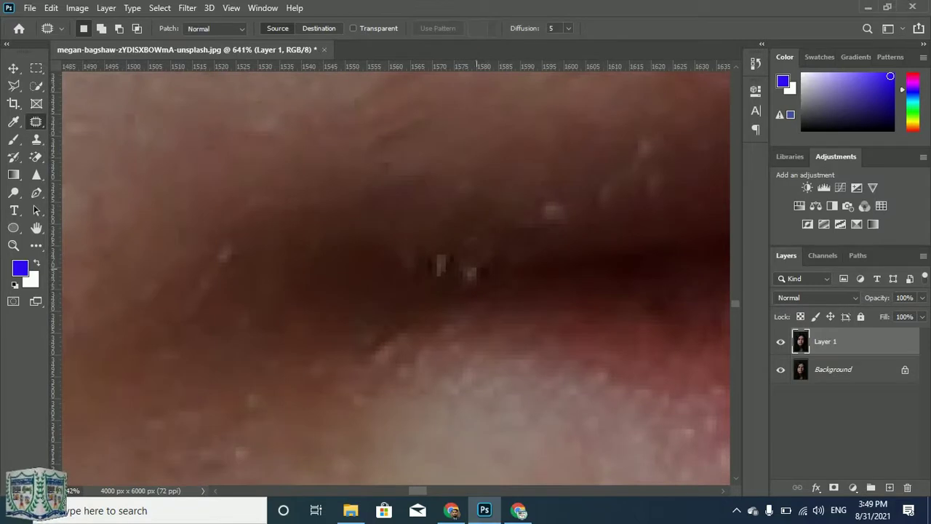
pyautogui.moveTo(460, 280); pyautogui.dragTo(549, 278)
pyautogui.hotkey('ctrl', 'd')
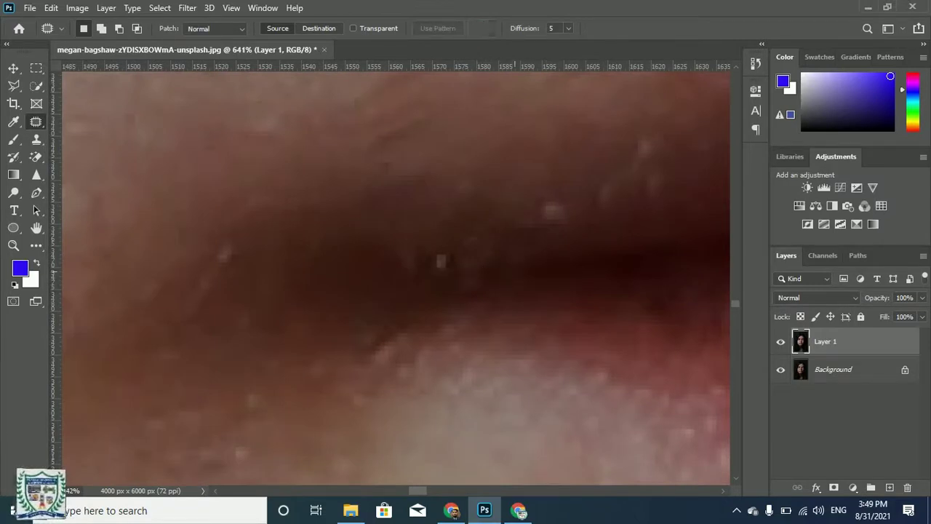
pyautogui.moveTo(425, 269)
pyautogui.mouseDown()
pyautogui.moveTo(530, 245)
pyautogui.moveTo(434, 262)
pyautogui.moveTo(480, 254)
pyautogui.mouseUp()
pyautogui.hotkey('ctrl', 'd')
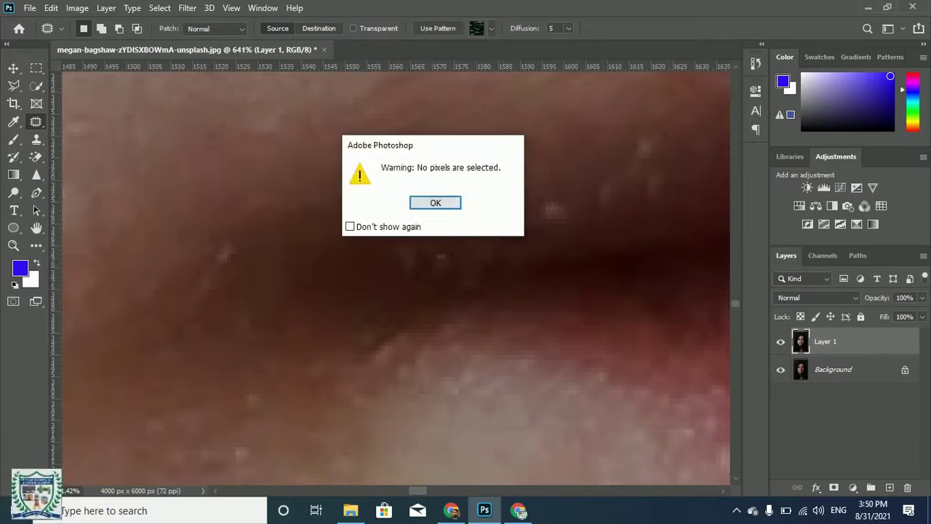
pyautogui.press('Return')
# Patch the last faint trace of the speck on the dark lip line and clear the selection
pyautogui.moveTo(481, 251)
pyautogui.mouseDown()
pyautogui.moveTo(427, 265)
pyautogui.moveTo(451, 239)
pyautogui.moveTo(476, 234)
pyautogui.mouseUp()
pyautogui.click(417, 202)
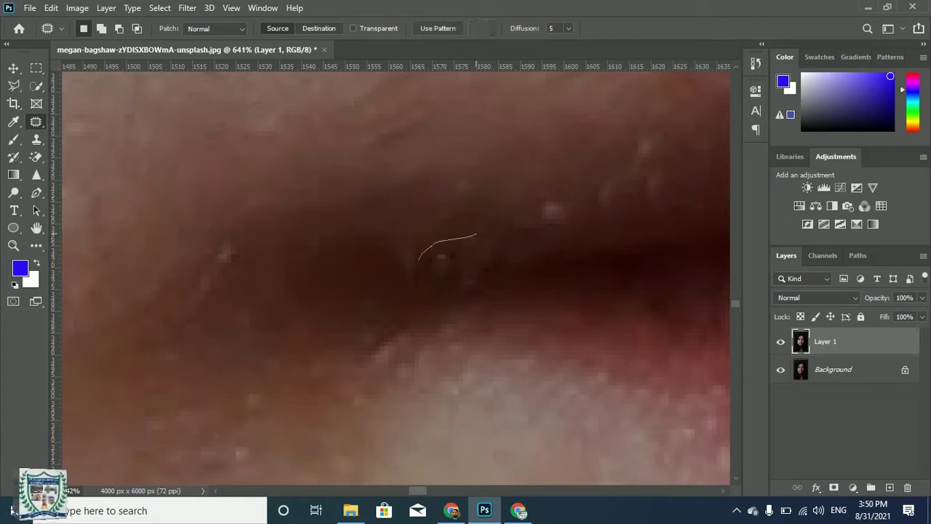
pyautogui.moveTo(431, 263)
pyautogui.mouseDown()
pyautogui.moveTo(421, 261)
pyautogui.moveTo(520, 251)
pyautogui.mouseUp()
pyautogui.hotkey('ctrl', 'd')
# Patch the fine light hairs just above the shadowed corner of the mouth and clear the selection
pyautogui.scroll(-2, 347, 285)
pyautogui.scroll(-5, 347, 285)
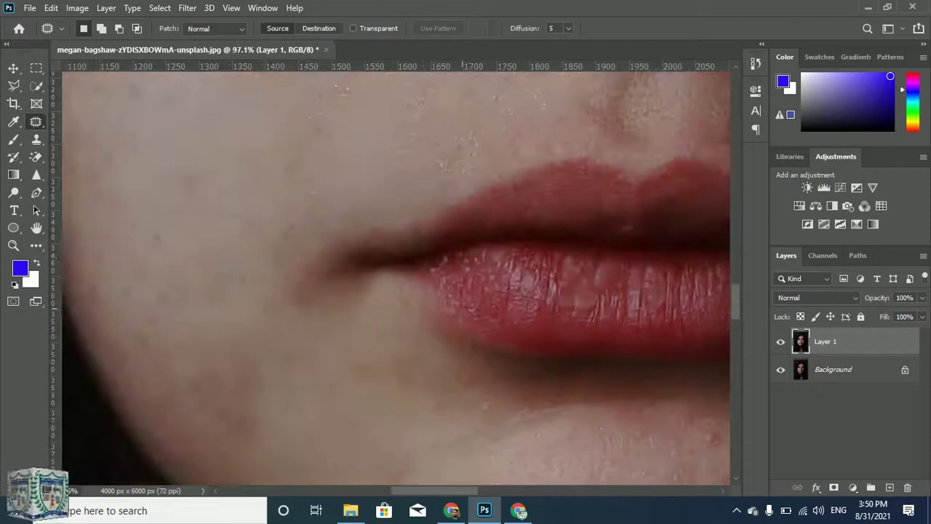
pyautogui.scroll(-3, 347, 285)
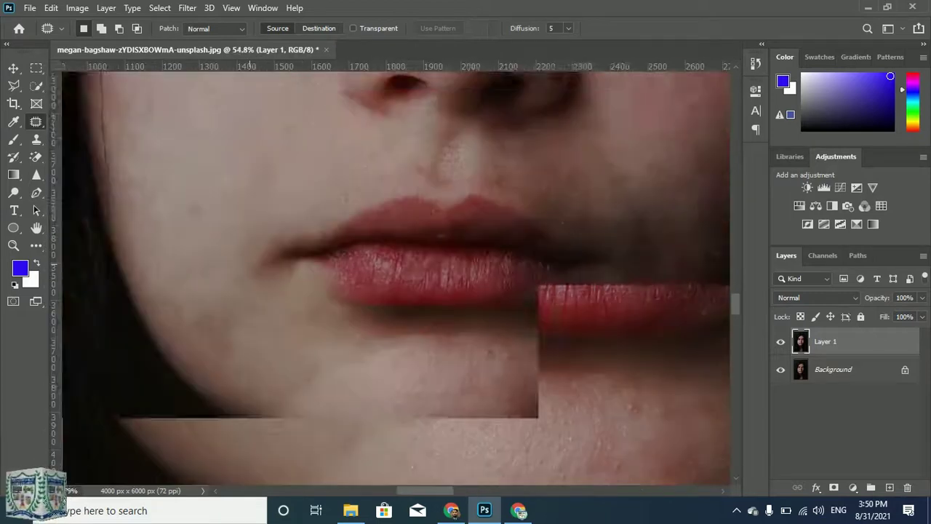
pyautogui.scroll(-1, 633, 283)
pyautogui.scroll(5, 632, 284)
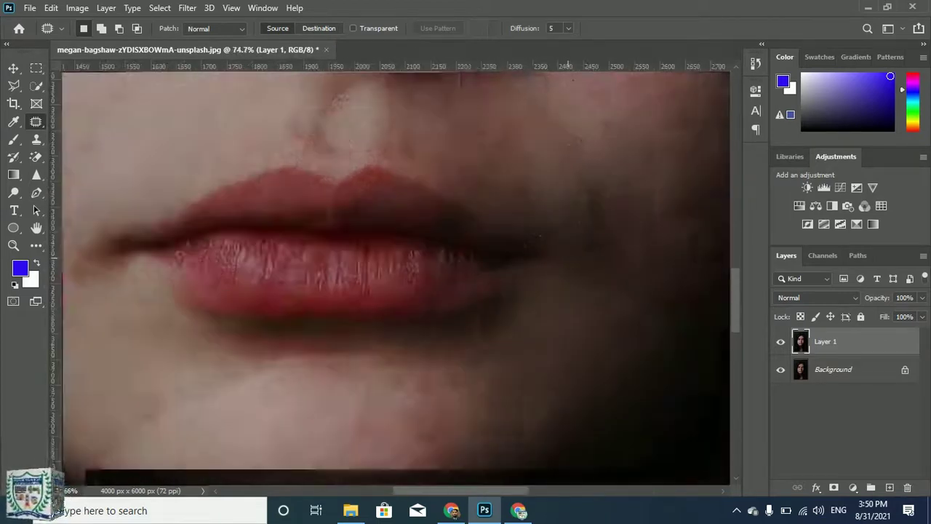
pyautogui.scroll(-2, 567, 283)
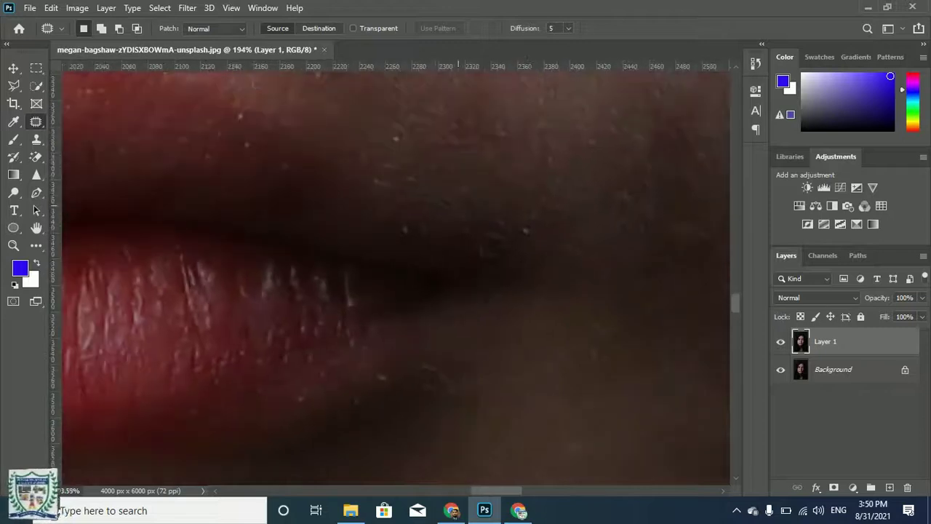
pyautogui.scroll(-2, 568, 283)
pyautogui.scroll(2, 471, 284)
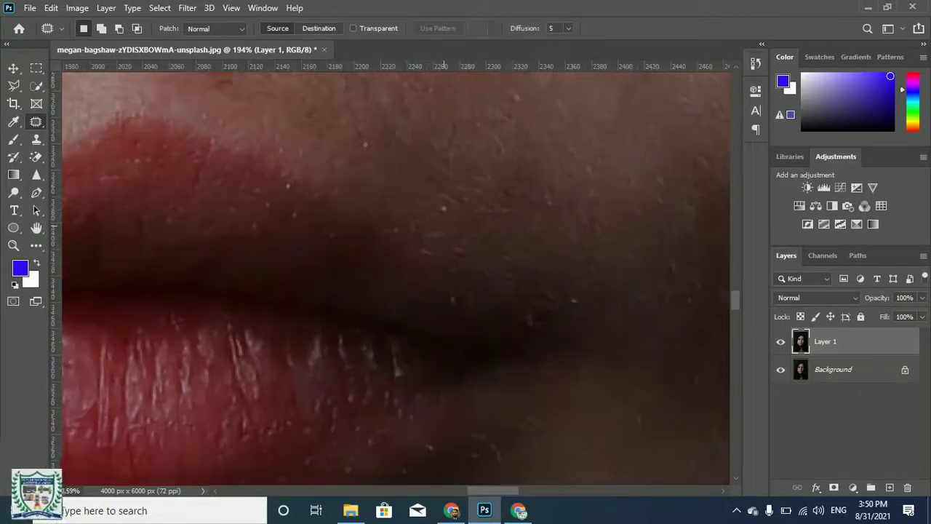
pyautogui.scroll(-2, 477, 291)
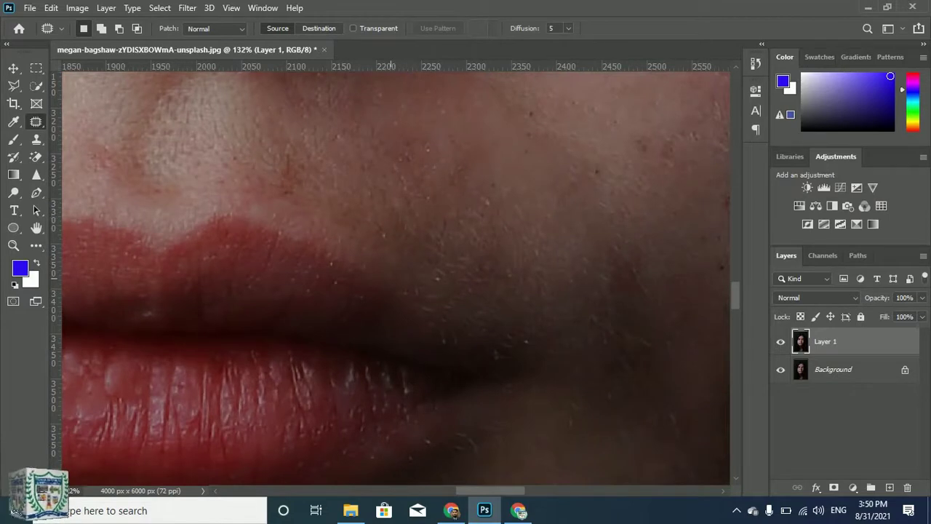
pyautogui.moveTo(523, 367)
pyautogui.mouseDown()
pyautogui.moveTo(482, 276)
pyautogui.moveTo(407, 272)
pyautogui.mouseUp()
pyautogui.moveTo(480, 320); pyautogui.dragTo(526, 262)
pyautogui.hotkey('ctrl', 'd')
# Patch the remaining hairs above the shadowed mouth corner in a second pass and clear the selection
pyautogui.moveTo(448, 219); pyautogui.dragTo(440, 239)
pyautogui.moveTo(525, 336); pyautogui.dragTo(441, 220)
pyautogui.moveTo(487, 276); pyautogui.dragTo(521, 203)
pyautogui.hotkey('ctrl', 'd')
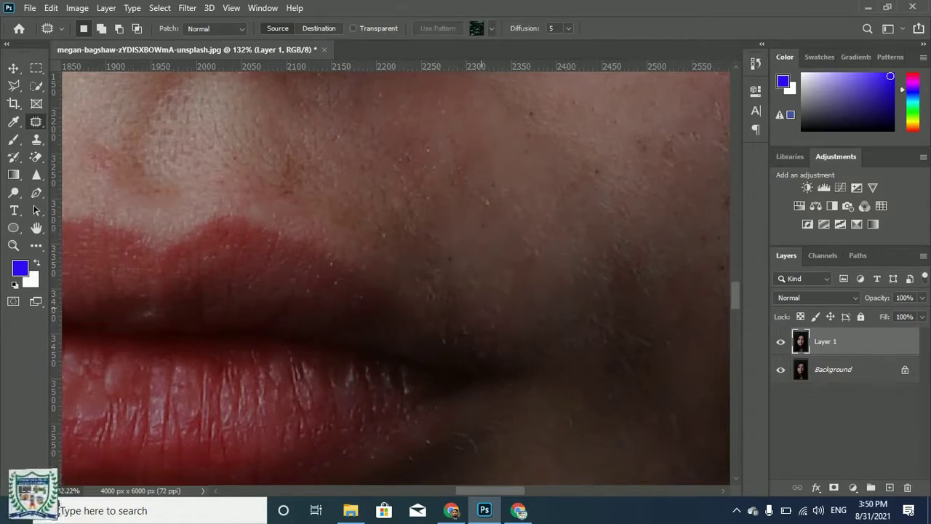
# Patch the dark blotch on the cheek beyond the shadowed corner of the mouth and clear the selection
pyautogui.scroll(-5, 451, 378)
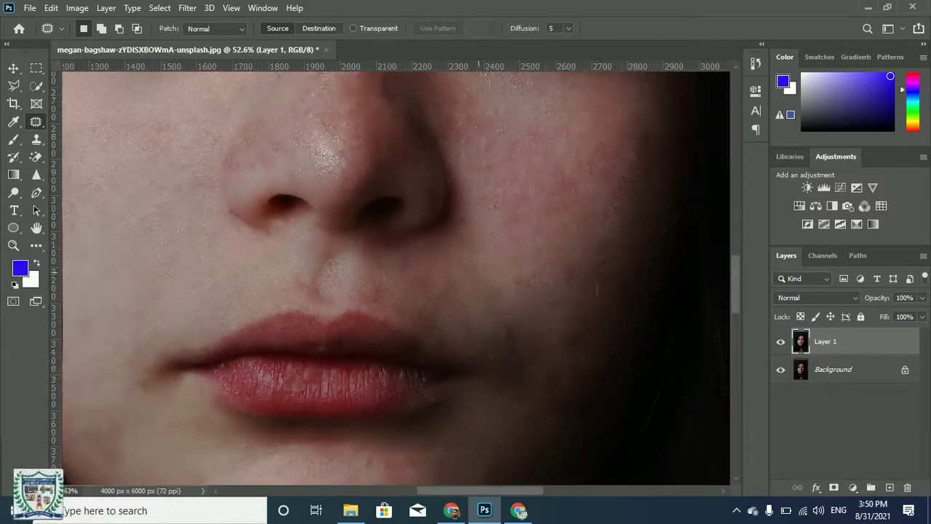
pyautogui.moveTo(499, 356)
pyautogui.mouseDown()
pyautogui.moveTo(501, 288)
pyautogui.moveTo(479, 272)
pyautogui.mouseUp()
pyautogui.moveTo(512, 329); pyautogui.dragTo(564, 317)
pyautogui.hotkey('ctrl', 'd')
# Patch the light specks on the shadowed cheek beside the side of the nose and clear the selection
pyautogui.scroll(-4, 450, 291)
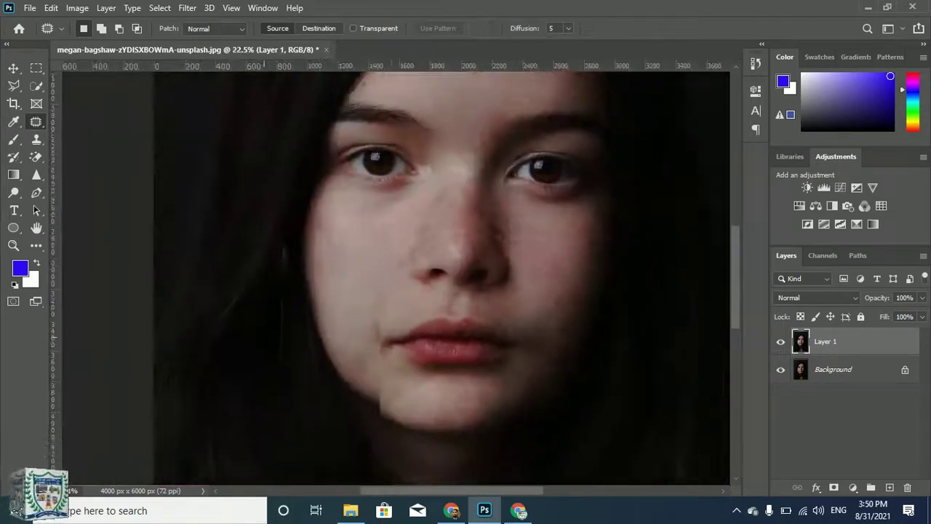
pyautogui.scroll(2, 421, 276)
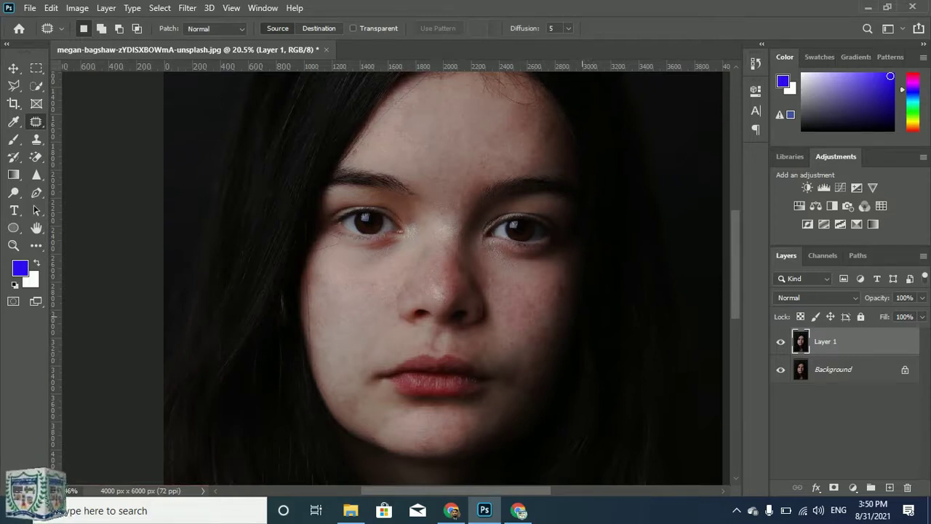
pyautogui.scroll(5, 575, 320)
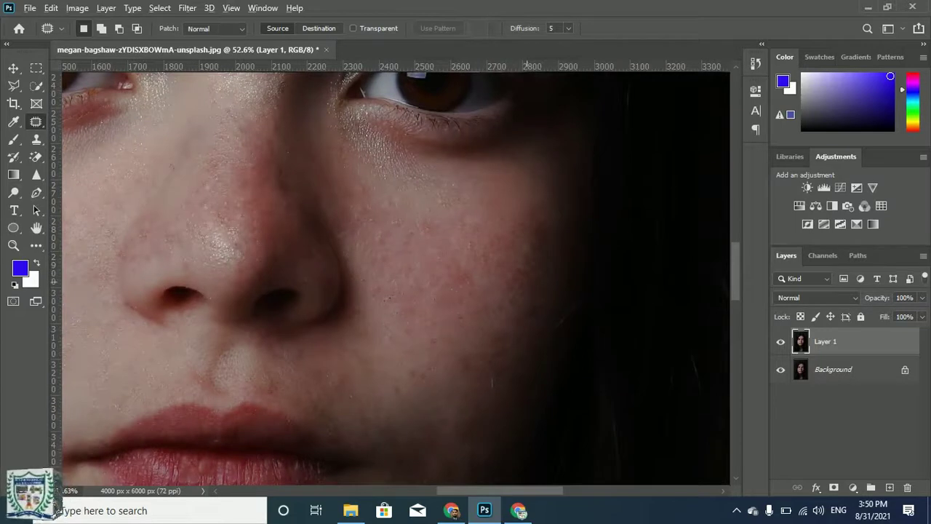
pyautogui.scroll(2, 516, 313)
pyautogui.scroll(-2, 325, 105)
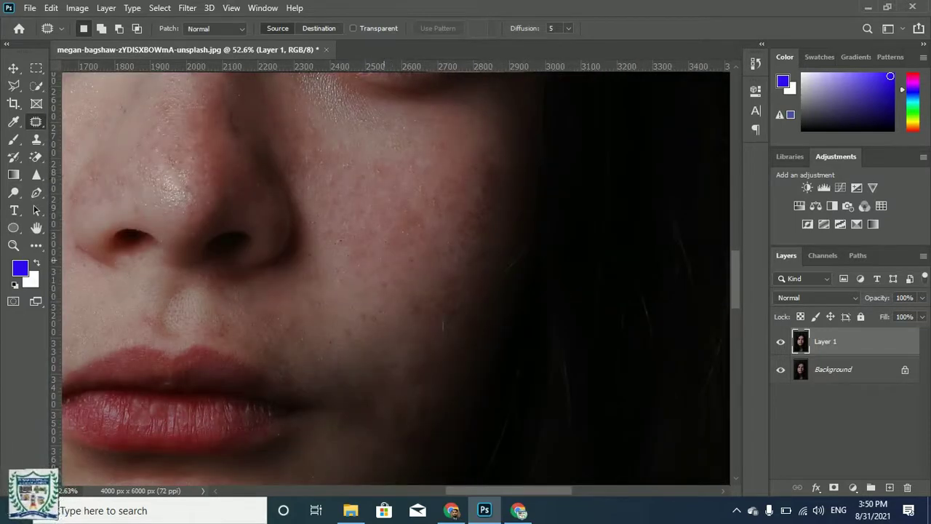
pyautogui.scroll(2, 419, 276)
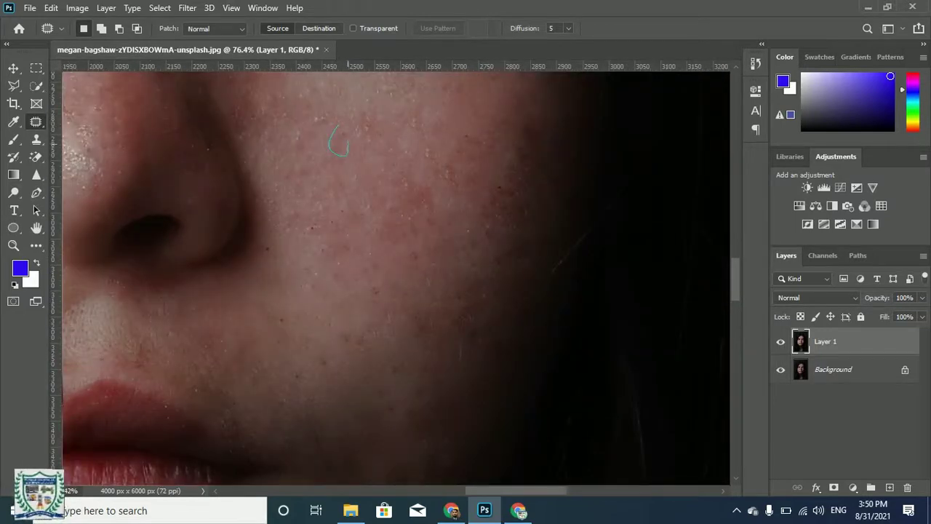
pyautogui.moveTo(347, 136)
pyautogui.mouseDown()
pyautogui.moveTo(339, 125)
pyautogui.moveTo(325, 150)
pyautogui.mouseUp()
pyautogui.click(325, 152)
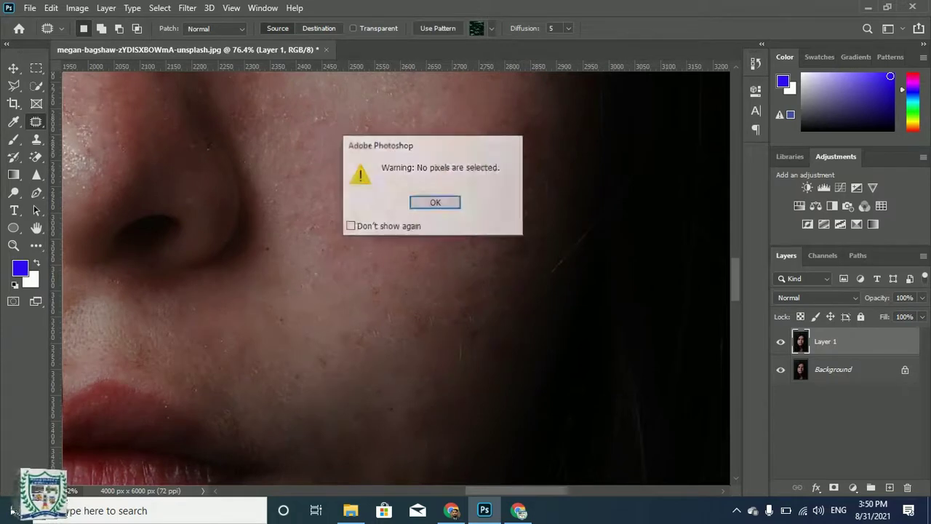
pyautogui.press('Return')
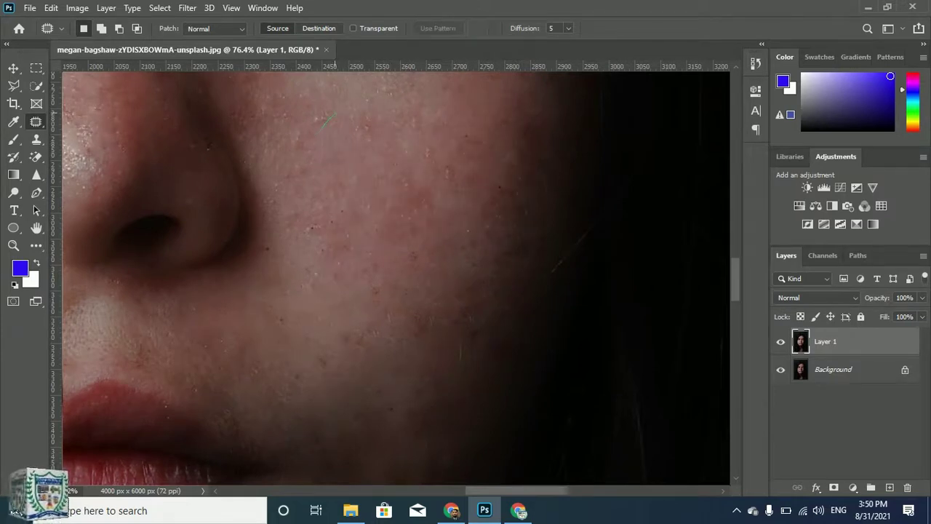
pyautogui.moveTo(291, 133); pyautogui.dragTo(358, 114)
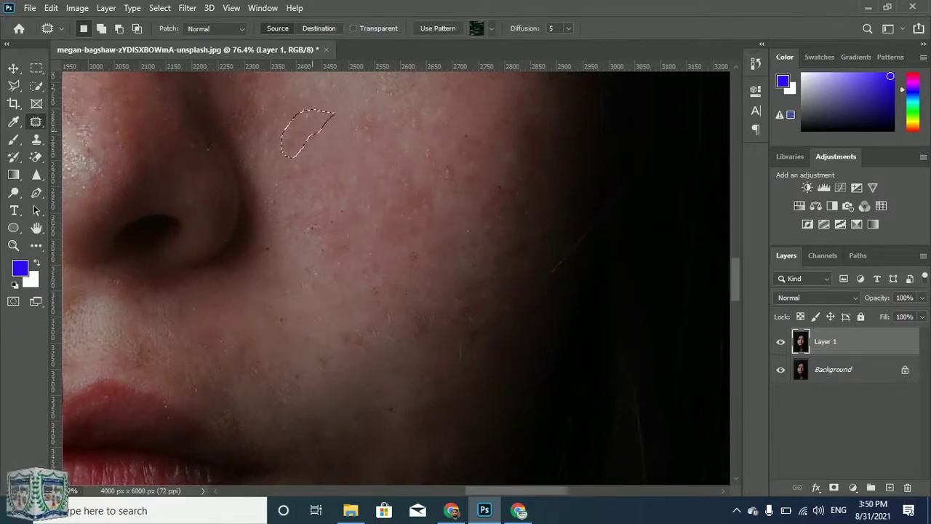
pyautogui.hotkey('ctrl', 'd')
# Patch the small dark specks on the shadowed cheek beside the nostril in two passes
pyautogui.scroll(-4, 315, 176)
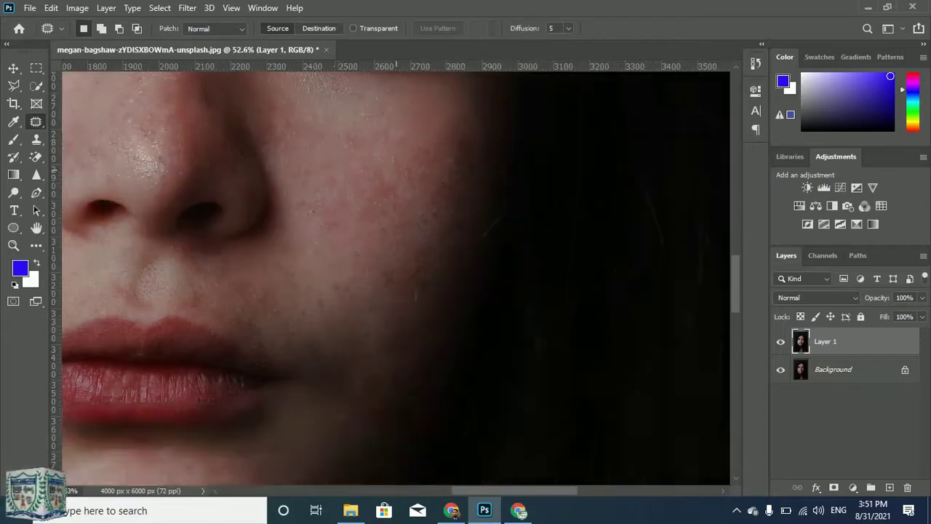
pyautogui.scroll(2, 415, 309)
pyautogui.moveTo(310, 187)
pyautogui.mouseDown()
pyautogui.moveTo(268, 176)
pyautogui.moveTo(269, 203)
pyautogui.mouseUp()
pyautogui.moveTo(315, 237); pyautogui.dragTo(310, 244)
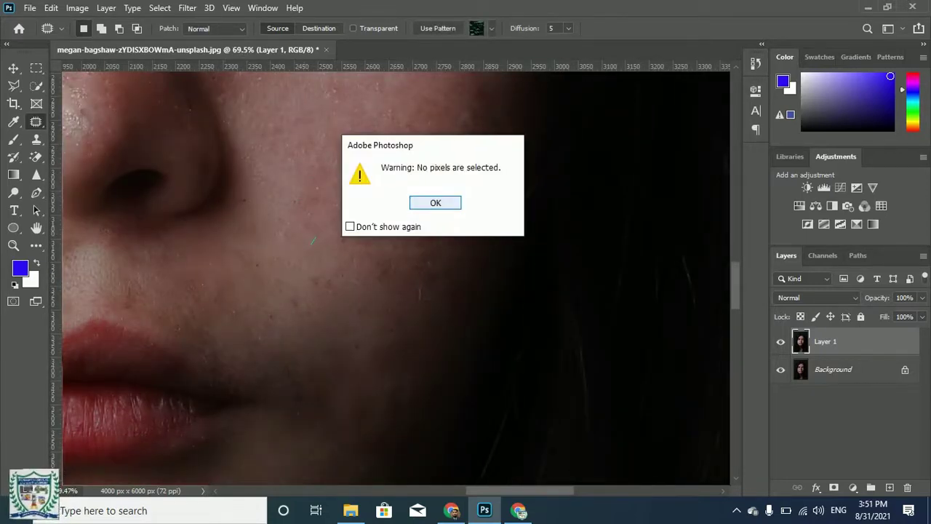
pyautogui.click(435, 202)
pyautogui.moveTo(294, 195)
pyautogui.mouseDown()
pyautogui.moveTo(270, 181)
pyautogui.moveTo(279, 198)
pyautogui.mouseUp()
pyautogui.moveTo(323, 225); pyautogui.dragTo(320, 229)
pyautogui.click(435, 202)
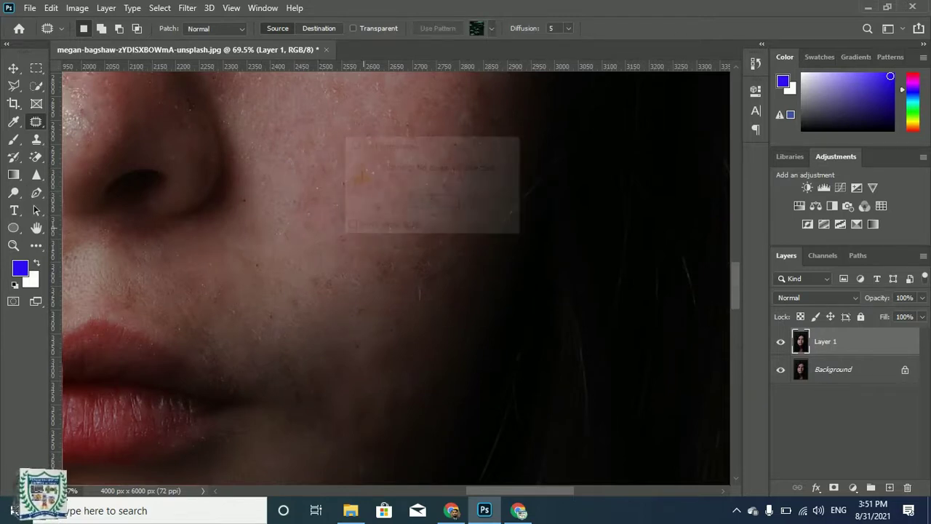
# Patch the reddish spots on the lower inner part of the shadowed cheek
pyautogui.moveTo(320, 172); pyautogui.dragTo(321, 175)
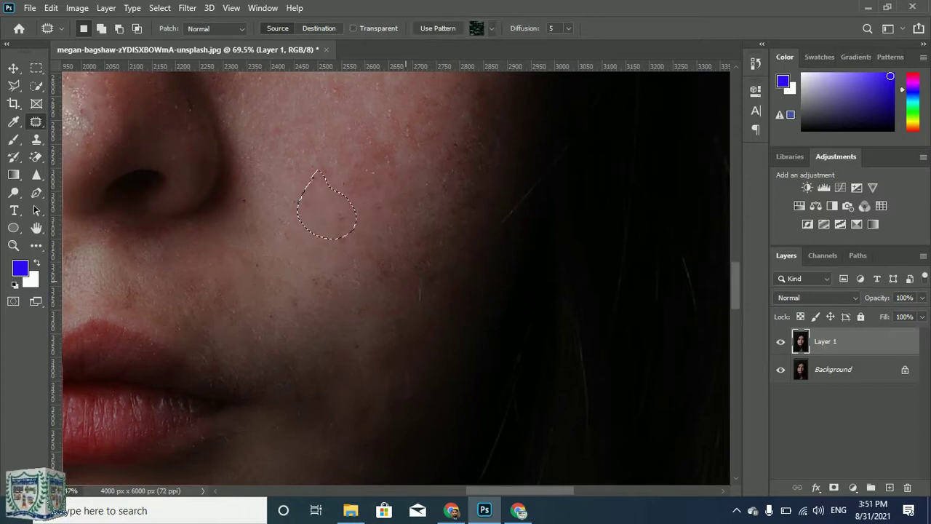
pyautogui.click(405, 281)
pyautogui.click(435, 203)
# Patch the reddish area in the middle of the shadowed cheek and clear the selection
pyautogui.scroll(-3, 430, 227)
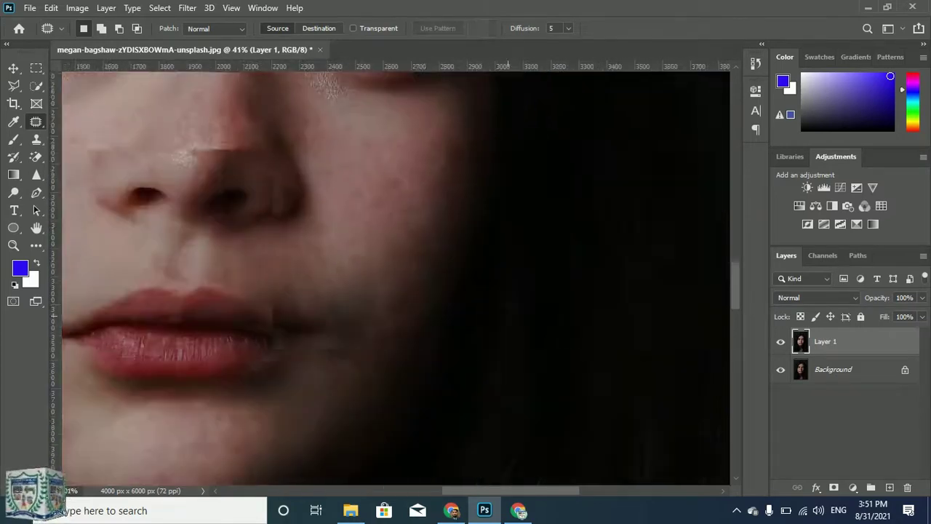
pyautogui.scroll(-3, 430, 228)
pyautogui.scroll(3, 420, 228)
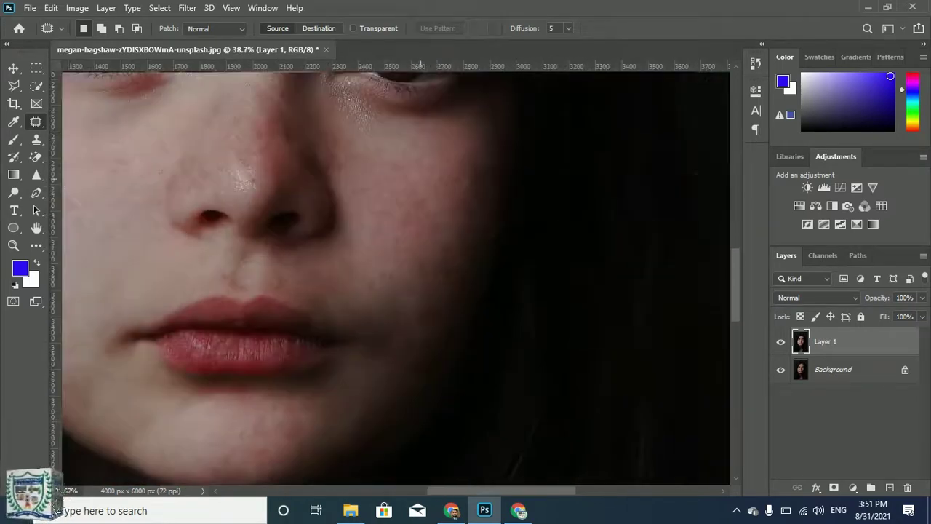
pyautogui.moveTo(408, 223)
pyautogui.mouseDown()
pyautogui.moveTo(403, 192)
pyautogui.moveTo(353, 217)
pyautogui.mouseUp()
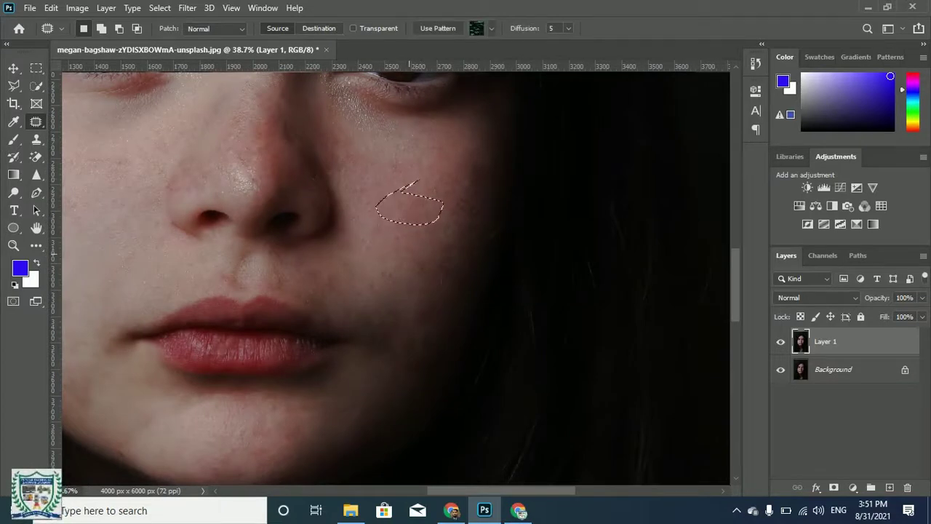
pyautogui.hotkey('ctrl', 'd')
# Patch the reddish skin toward the outer edge of the shadowed cheek
pyautogui.moveTo(457, 208)
pyautogui.mouseDown()
pyautogui.moveTo(441, 182)
pyautogui.moveTo(421, 211)
pyautogui.mouseUp()
pyautogui.click(429, 265)
pyautogui.click(436, 204)
# Patch the redness still left on the shadowed cheek and clear the selection
pyautogui.scroll(-4, 473, 218)
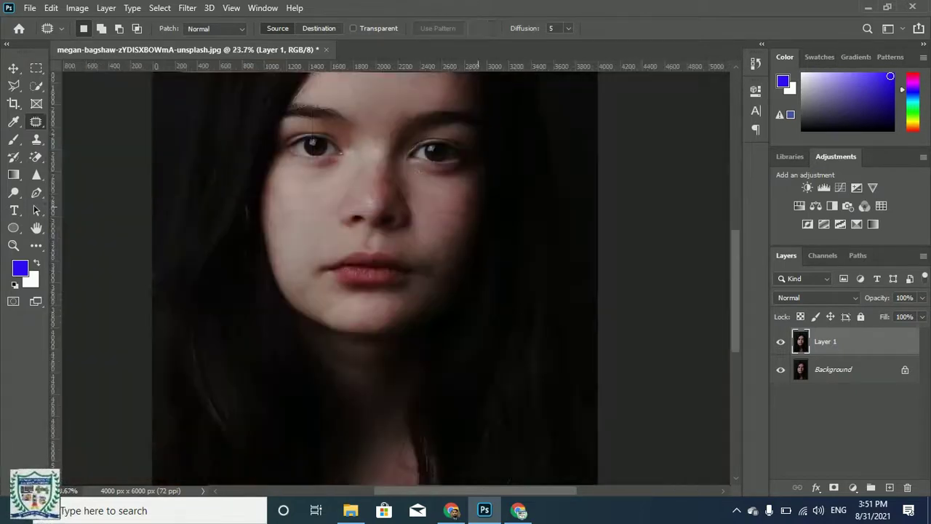
pyautogui.scroll(4, 477, 203)
pyautogui.moveTo(440, 194)
pyautogui.mouseDown()
pyautogui.moveTo(464, 181)
pyautogui.moveTo(419, 194)
pyautogui.mouseUp()
pyautogui.hotkey('ctrl', 'd')
pyautogui.scroll(-5, 445, 214)
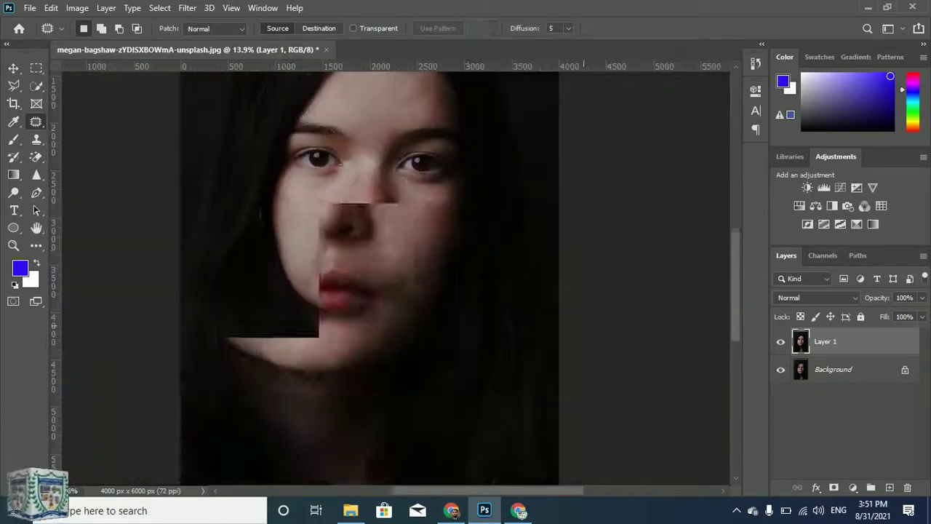
# Patch the uneven skin beside and just above the mouth corner on the shadowed cheek, clearing the selection after each patch
pyautogui.scroll(5, 422, 341)
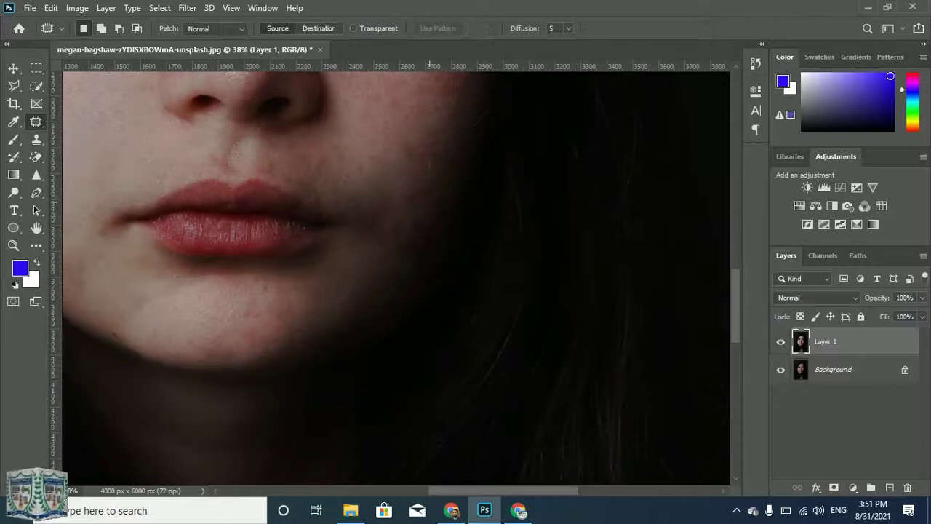
pyautogui.moveTo(379, 233)
pyautogui.mouseDown()
pyautogui.moveTo(423, 218)
pyautogui.moveTo(368, 132)
pyautogui.mouseUp()
pyautogui.hotkey('ctrl', 'd')
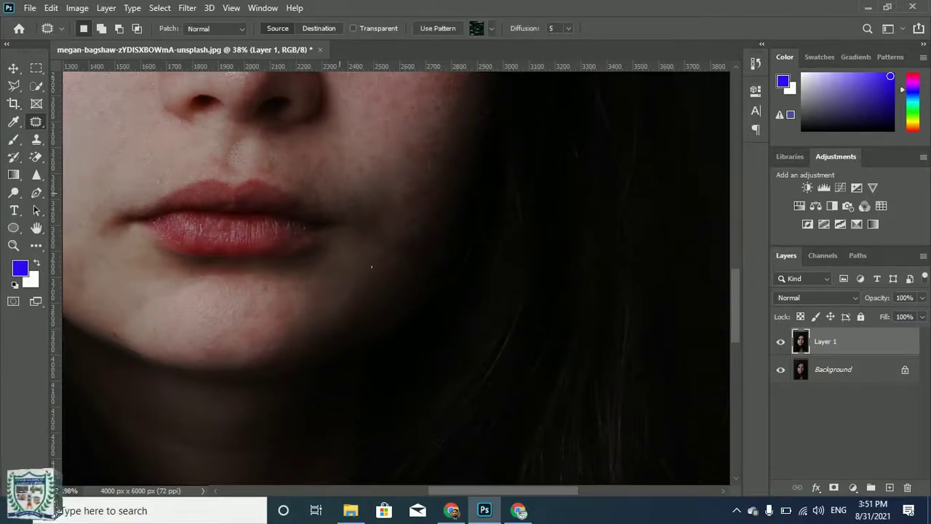
pyautogui.moveTo(358, 168); pyautogui.dragTo(355, 170)
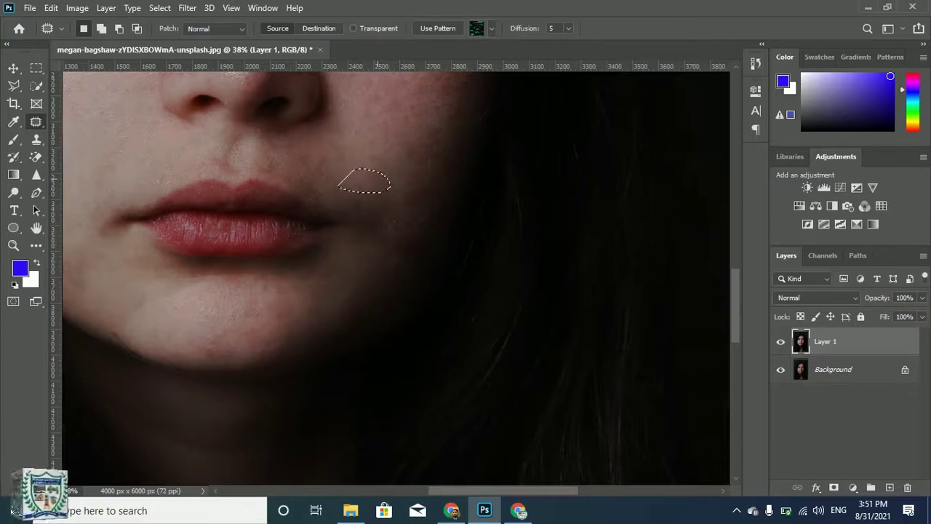
pyautogui.hotkey('ctrl', 'd')
pyautogui.scroll(-5, 396, 240)
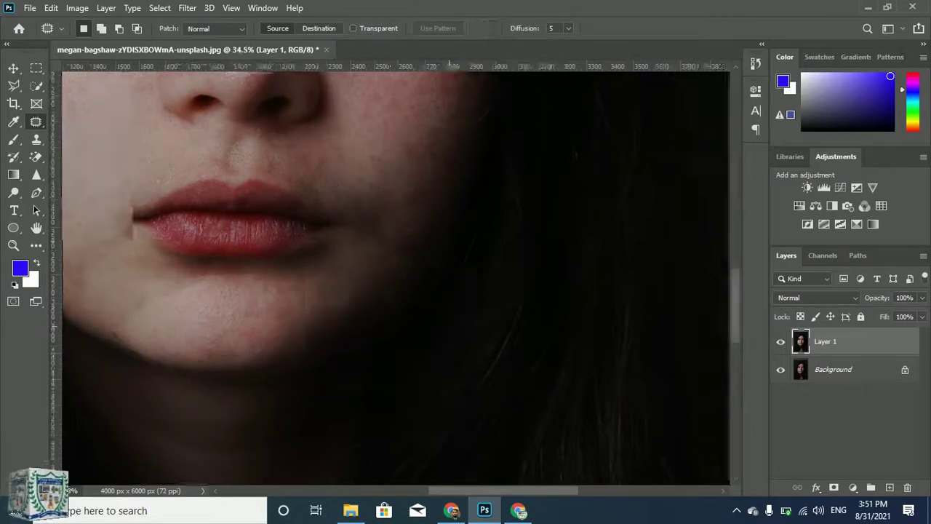
pyautogui.scroll(-4, 468, 325)
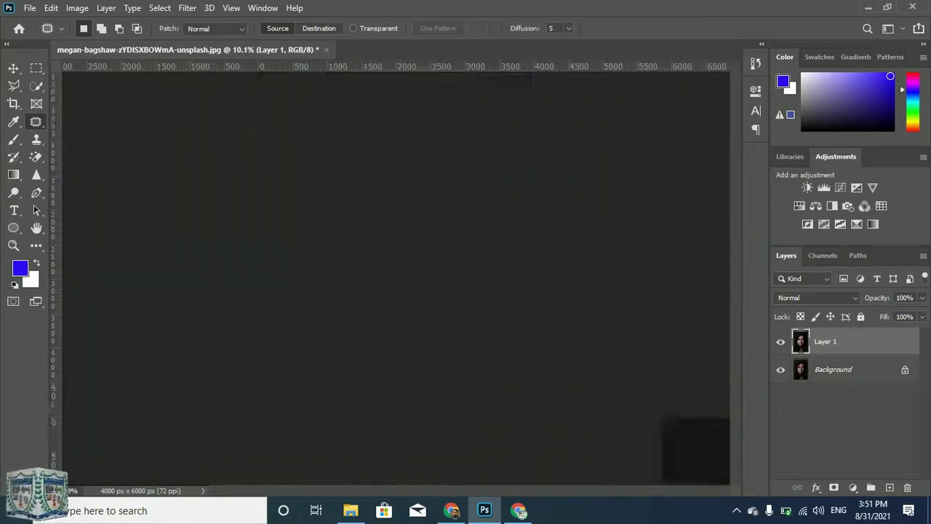
pyautogui.scroll(3, 320, 183)
pyautogui.scroll(1, 343, 192)
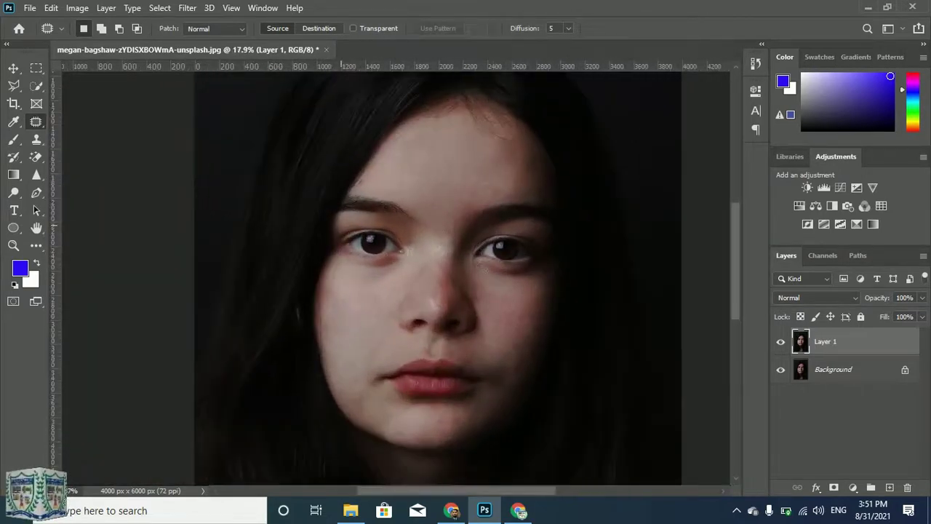